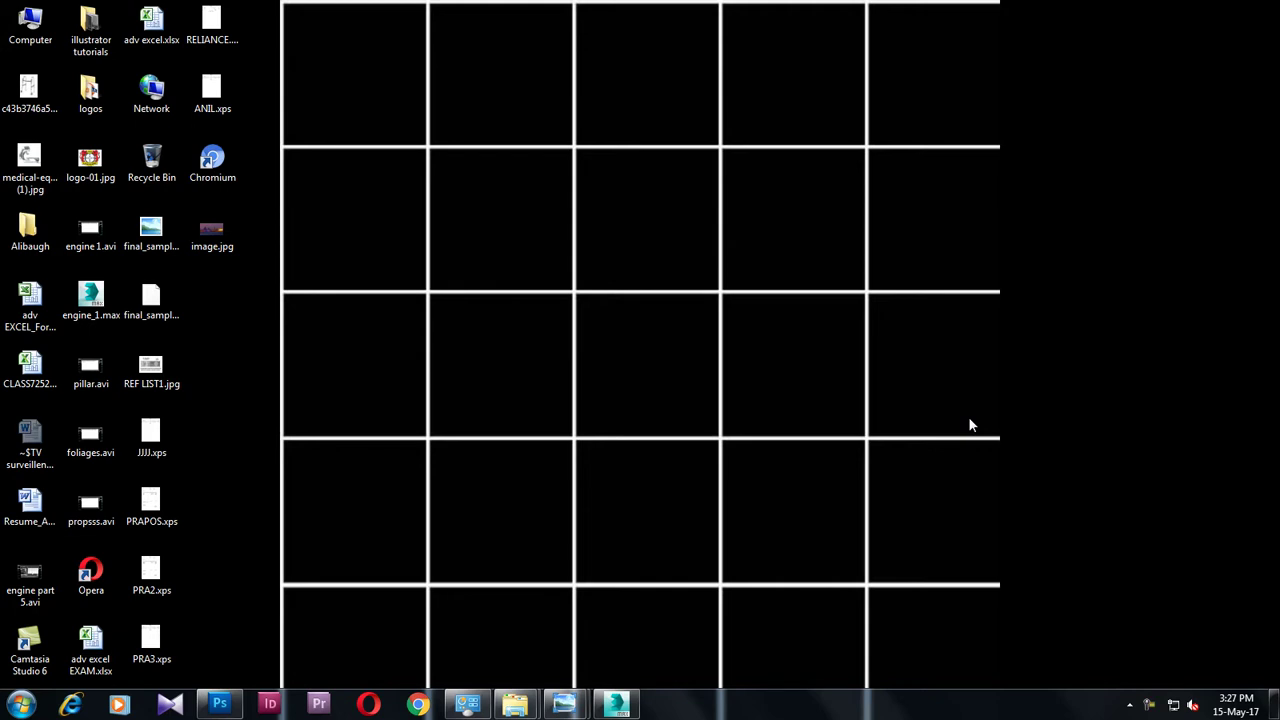
Step: Launch Notepad from the Run prompt and maximize its window
key("super+r")
type("n")
key("Down")
key("Return")
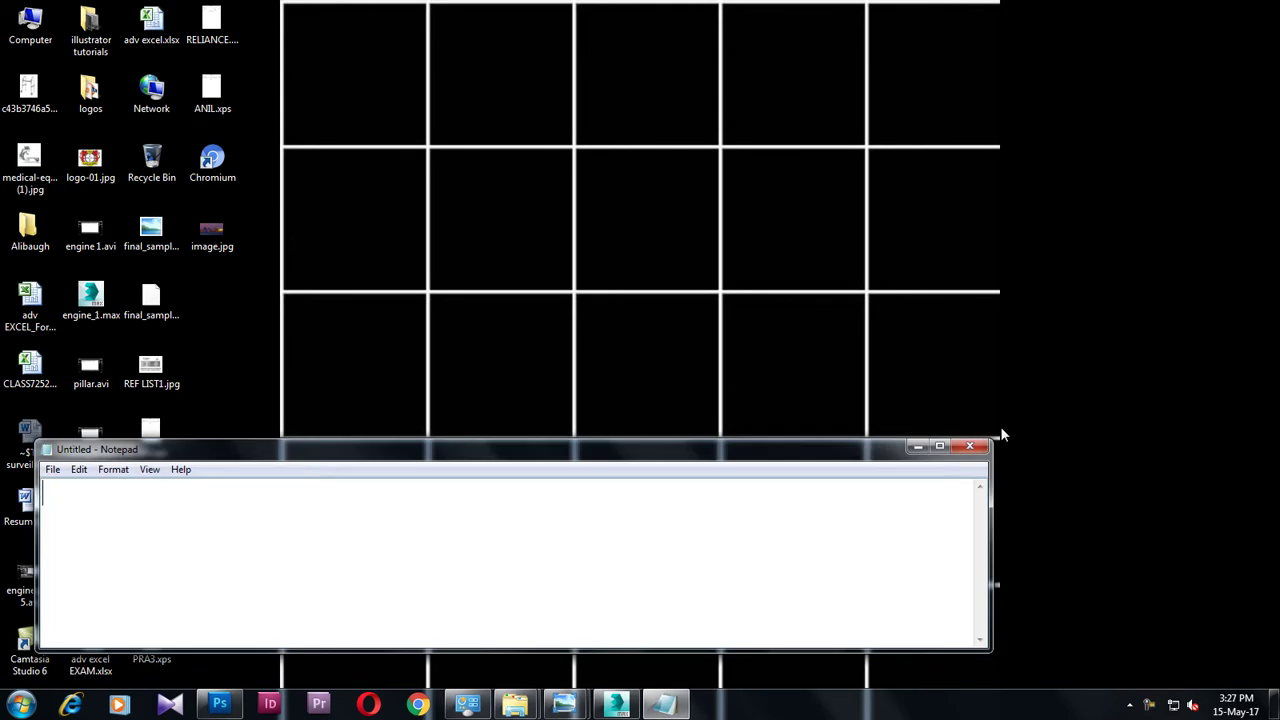
left_click(939, 446)
Step: Type the 3ds Max medical equipment tutorial intro and 'Lets get started', then minimize Notepad
type("n this tutorial we will ")
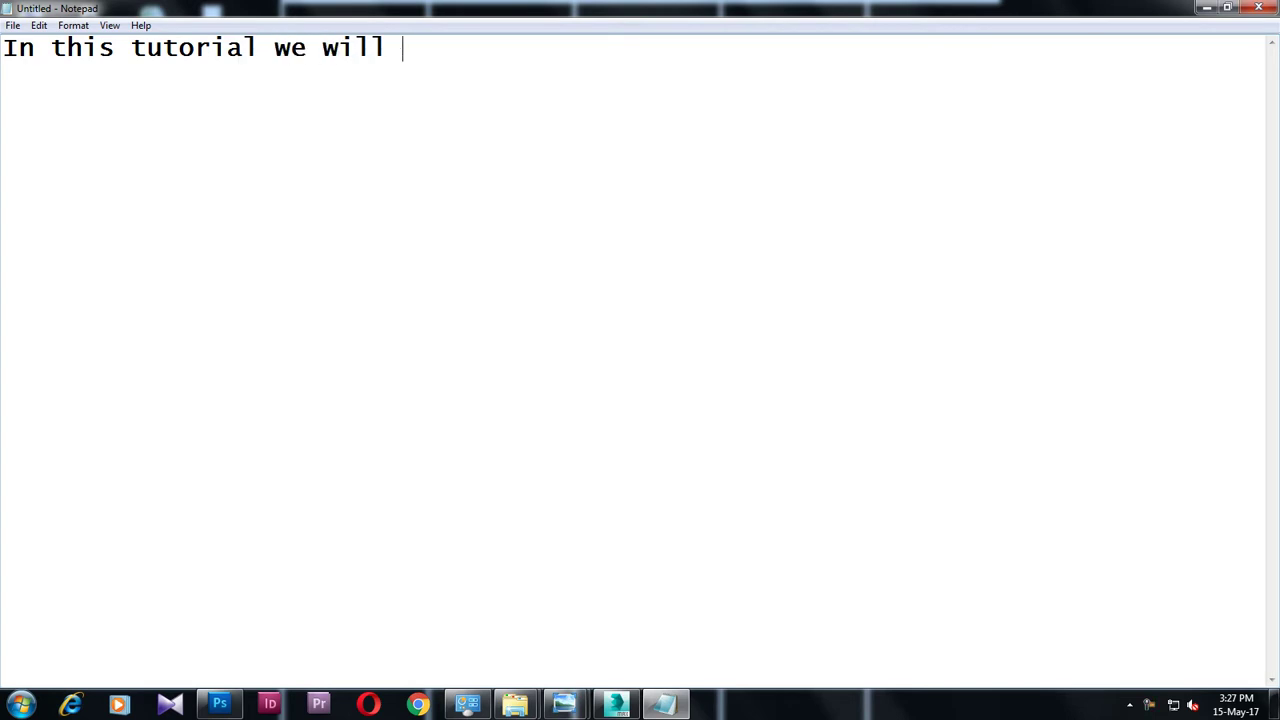
type("Model a")
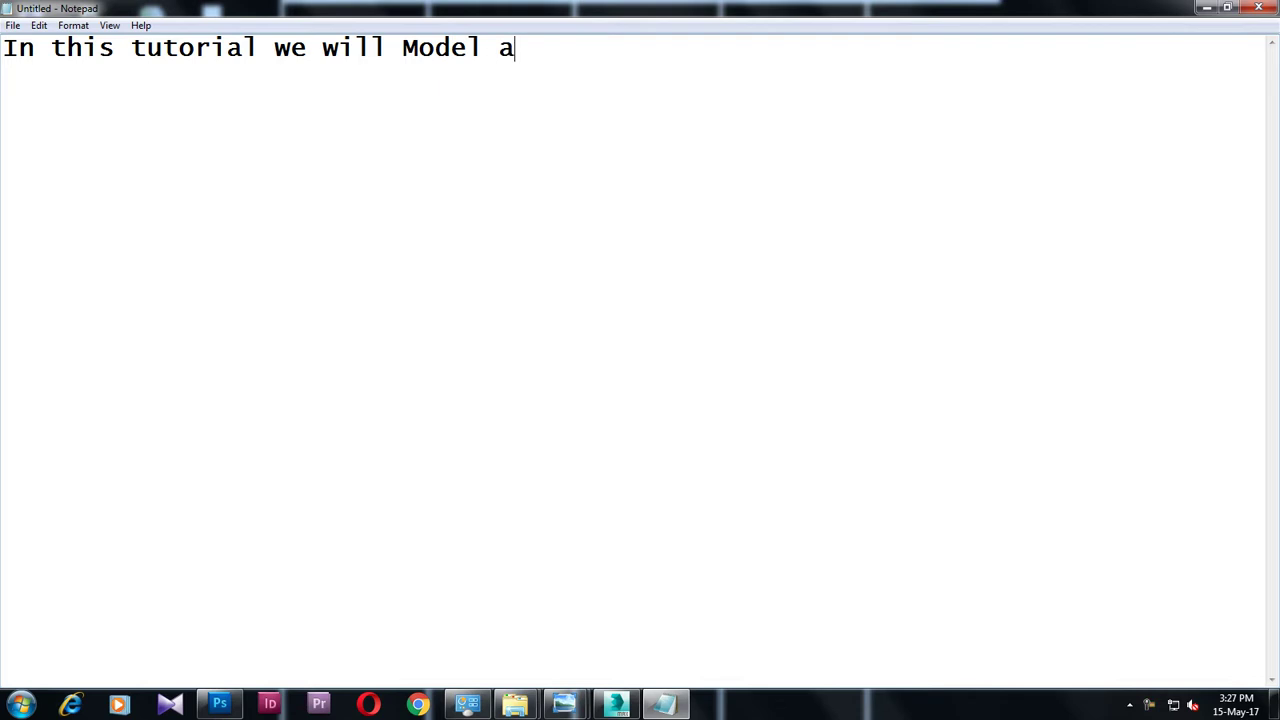
type("medical enqui")
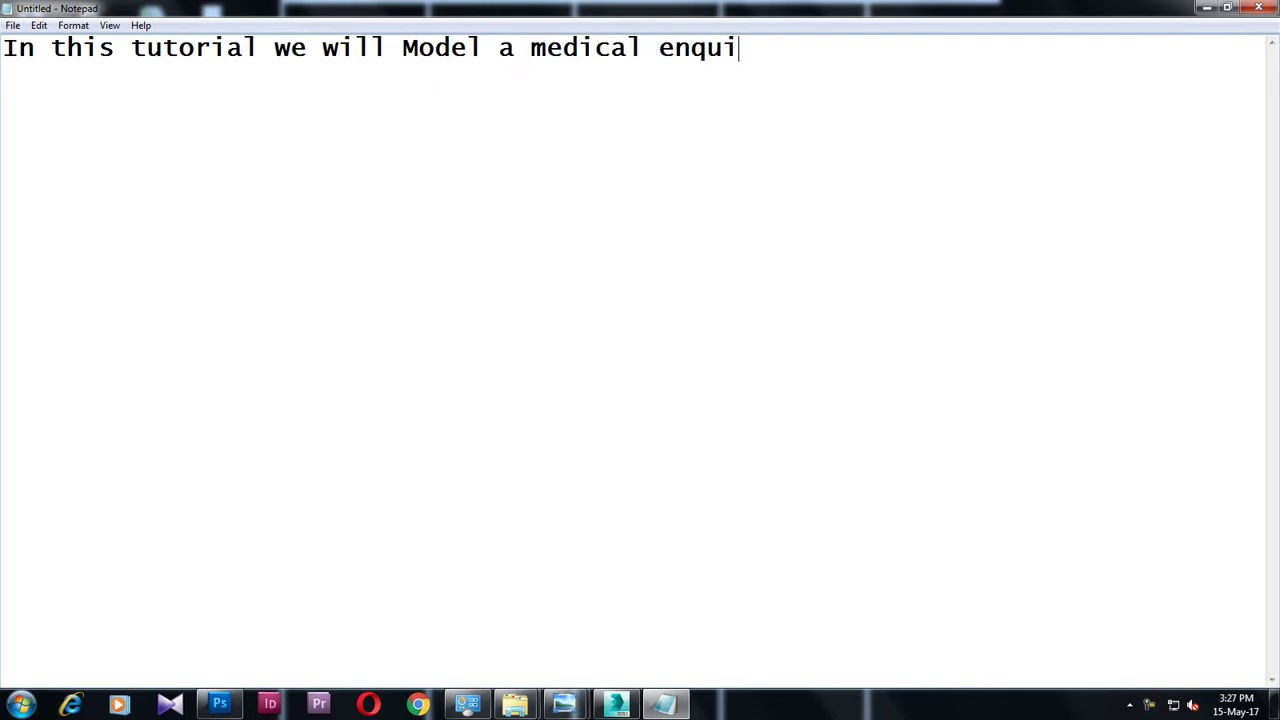
type("pment in")
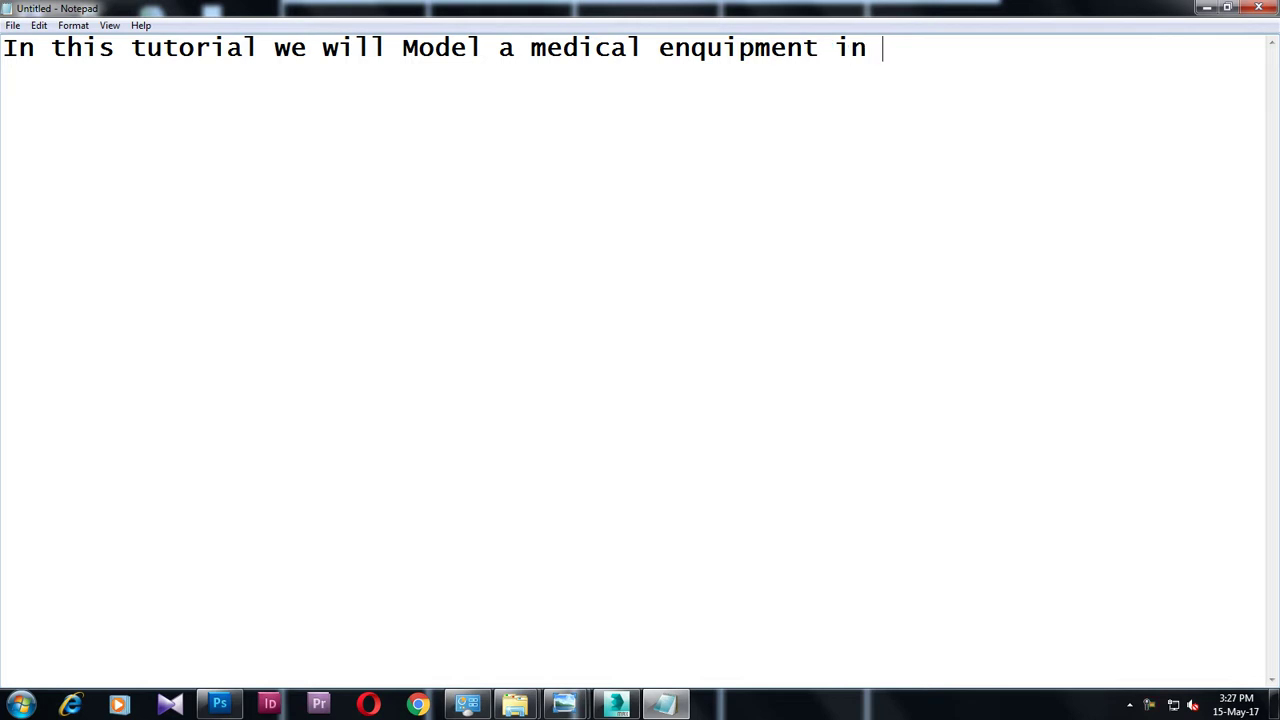
type("dsmax.")
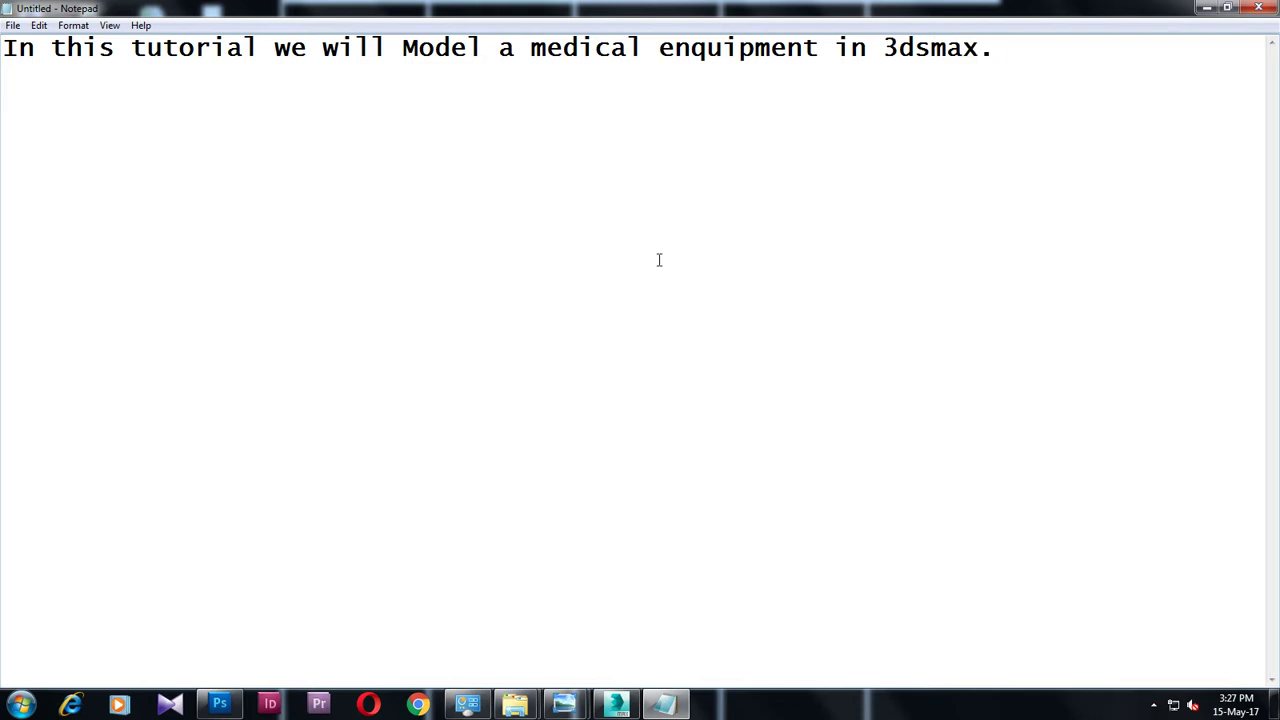
key("Return")
key("Return")
type("Leyts")
key("BackSpace")
key("BackSpace")
key("BackSpace")
type("ts get started..")
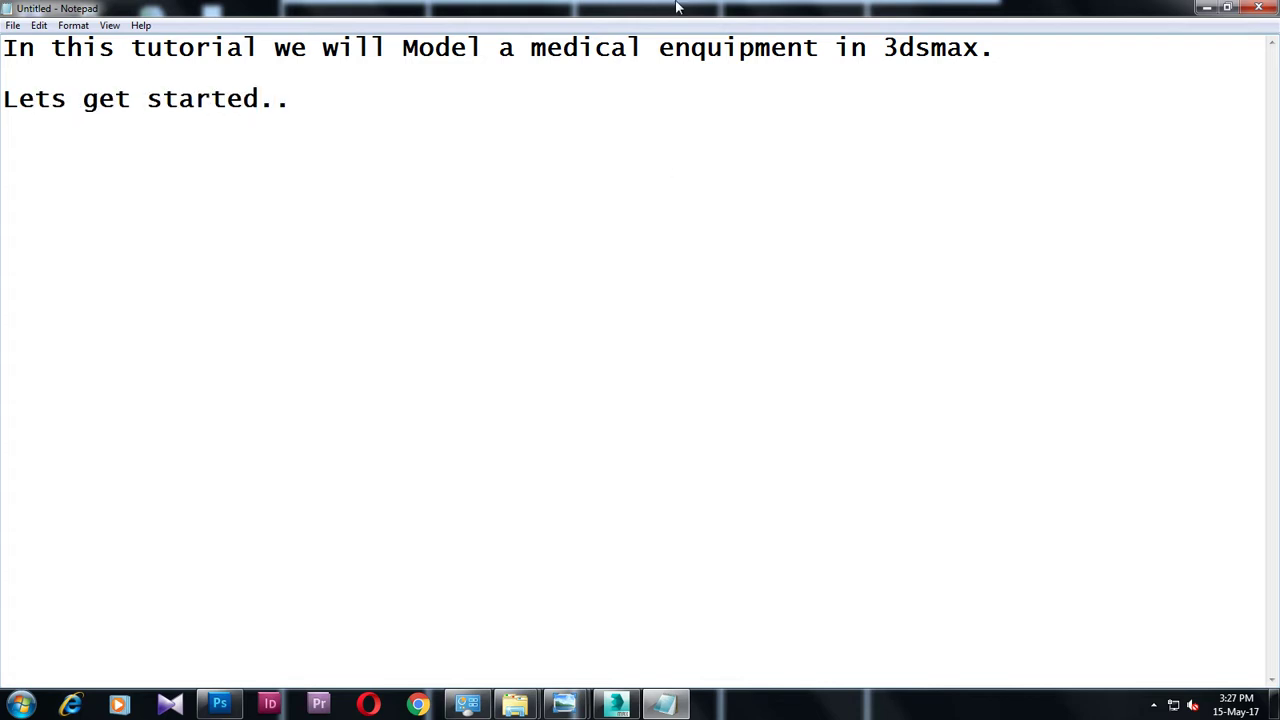
left_click(1205, 7)
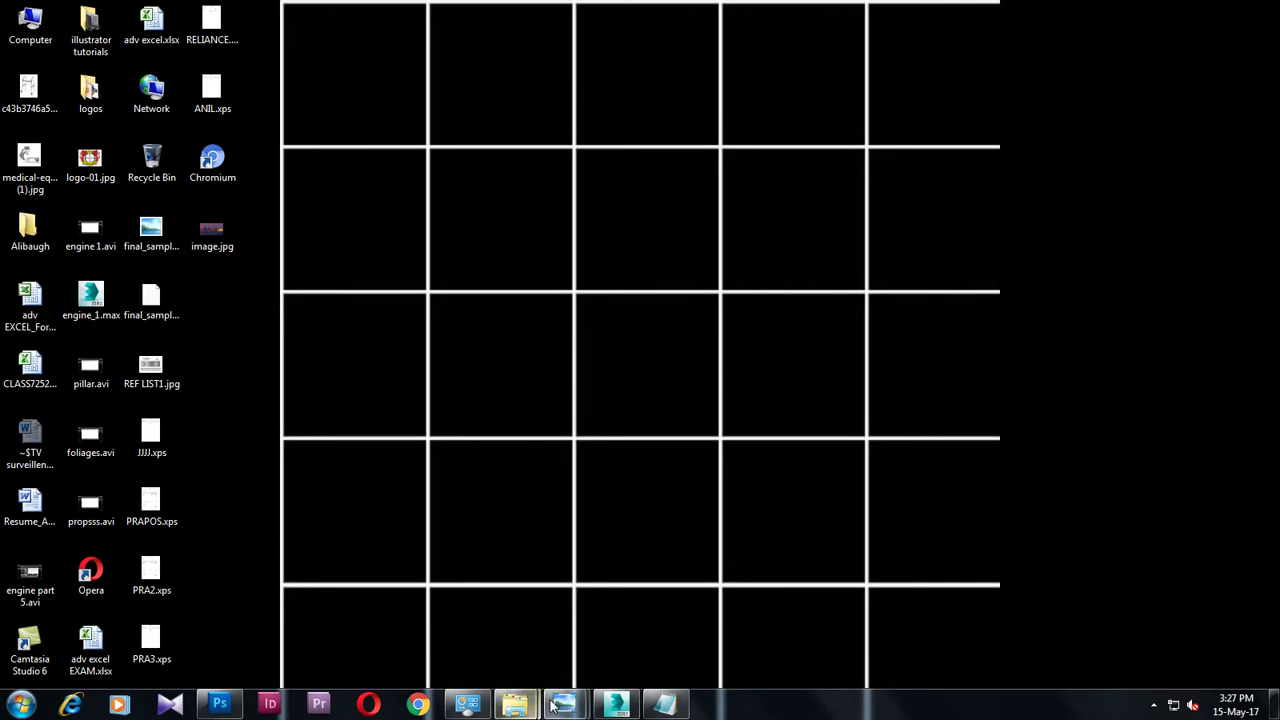
Step: Open the walker reference JPEG from the Desktop and move it to the upper left
left_click(613, 705)
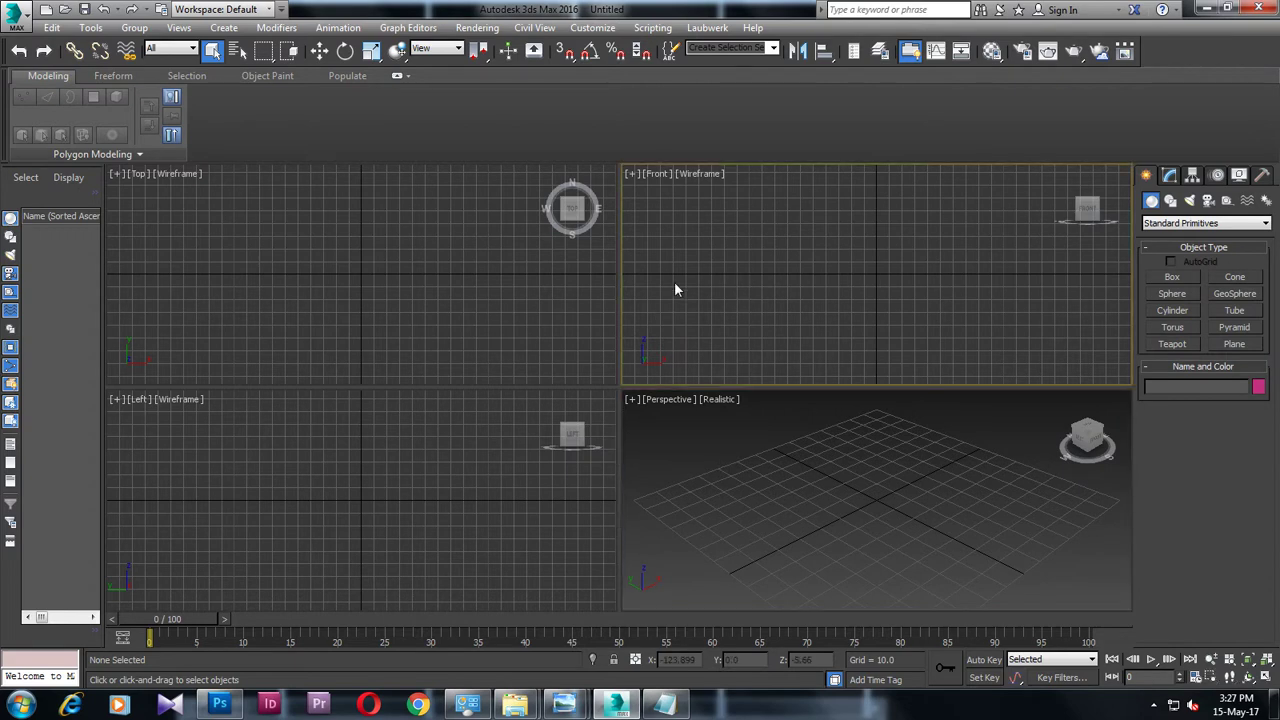
left_click(477, 27)
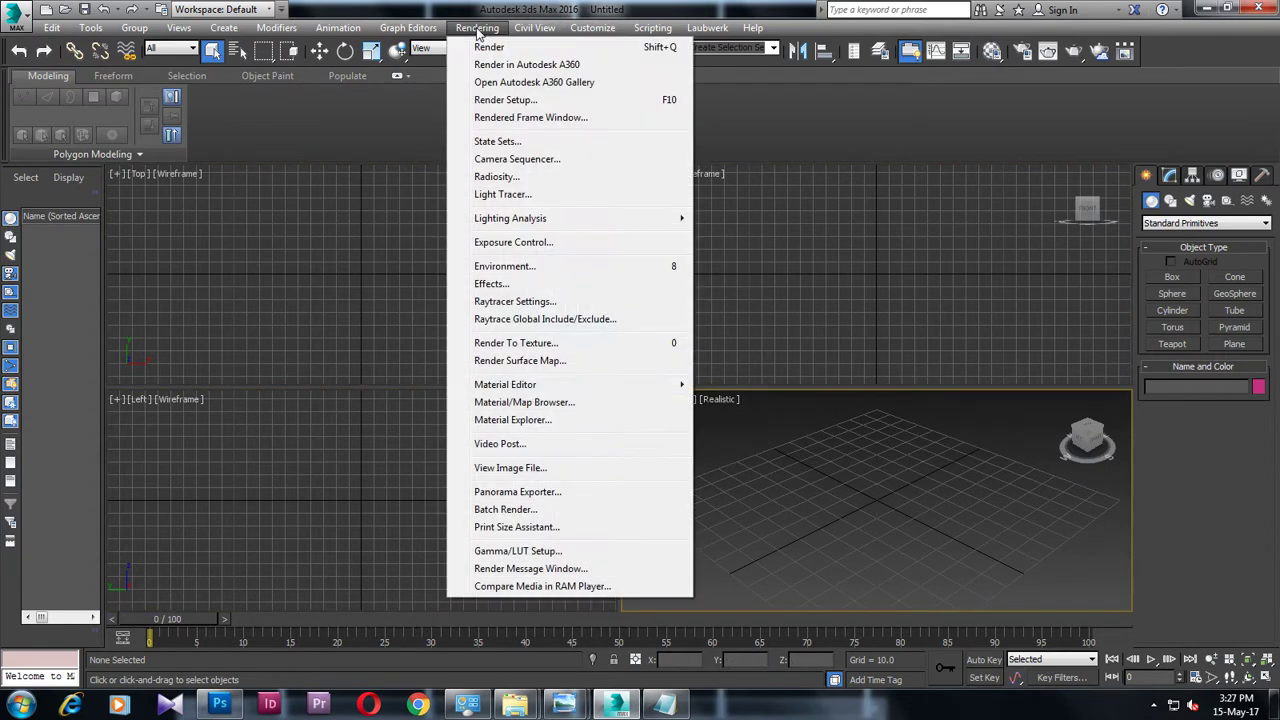
left_click(545, 467)
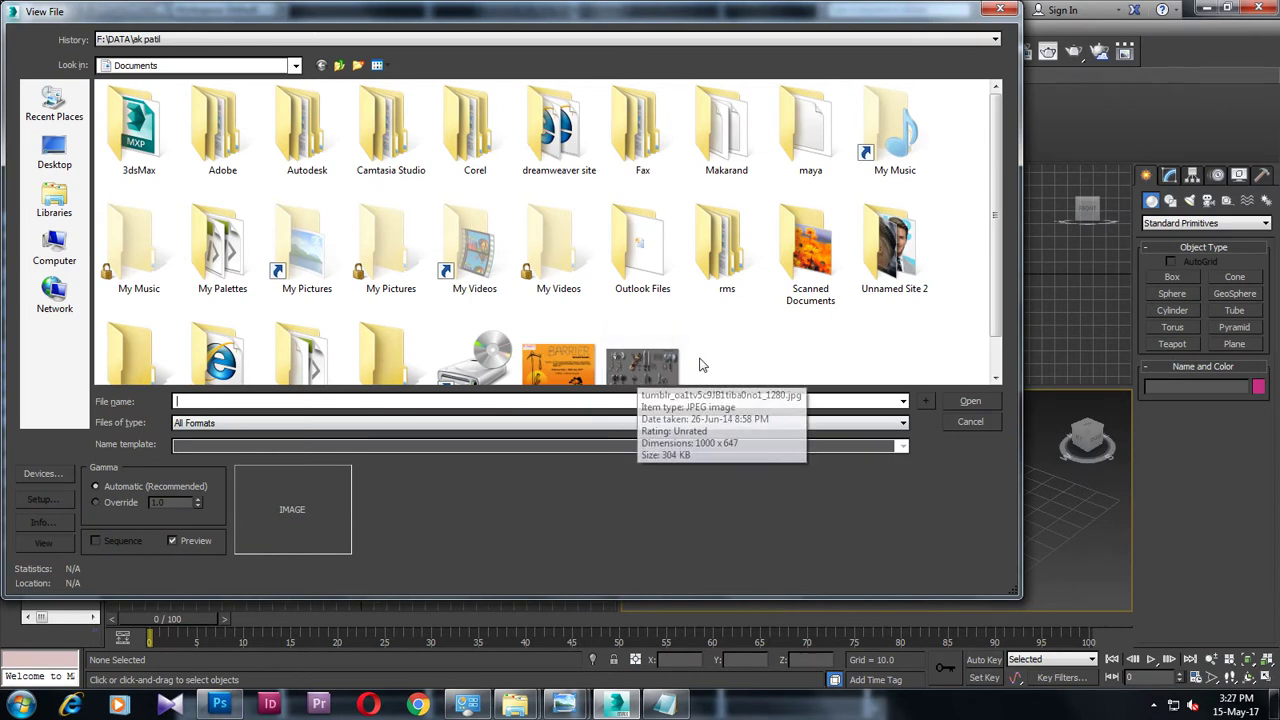
left_click(54, 155)
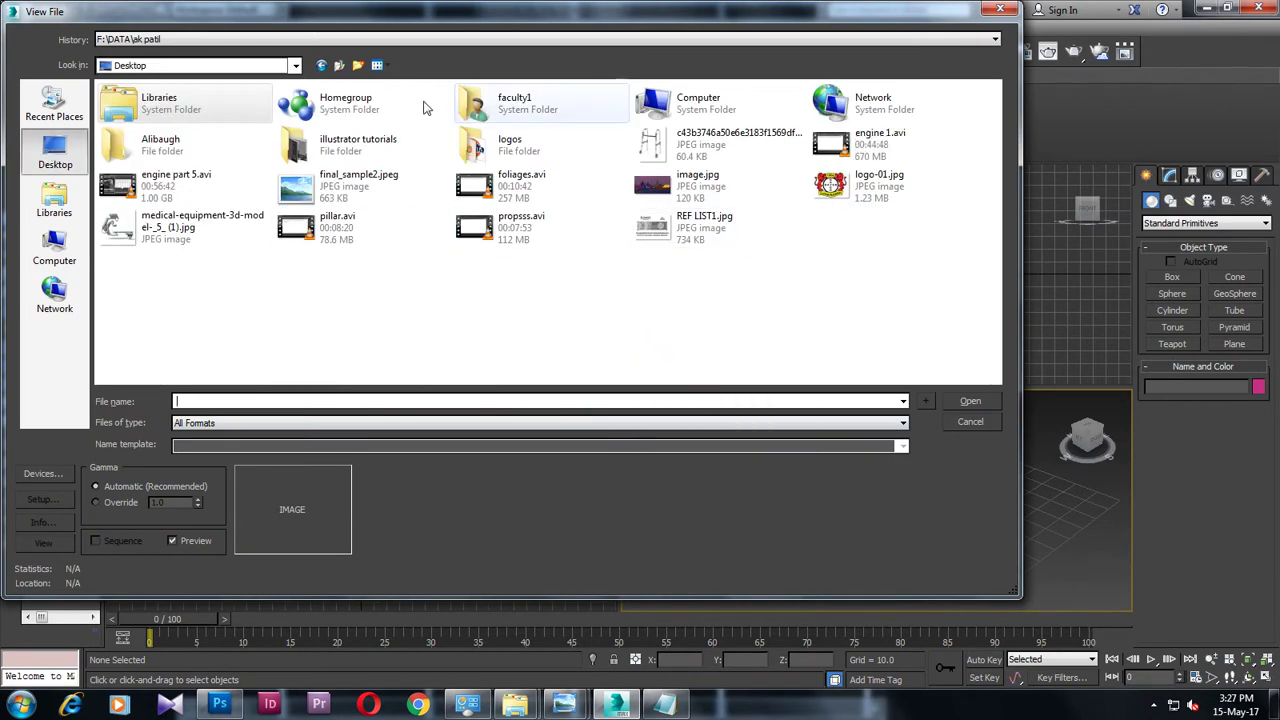
double_click(700, 144)
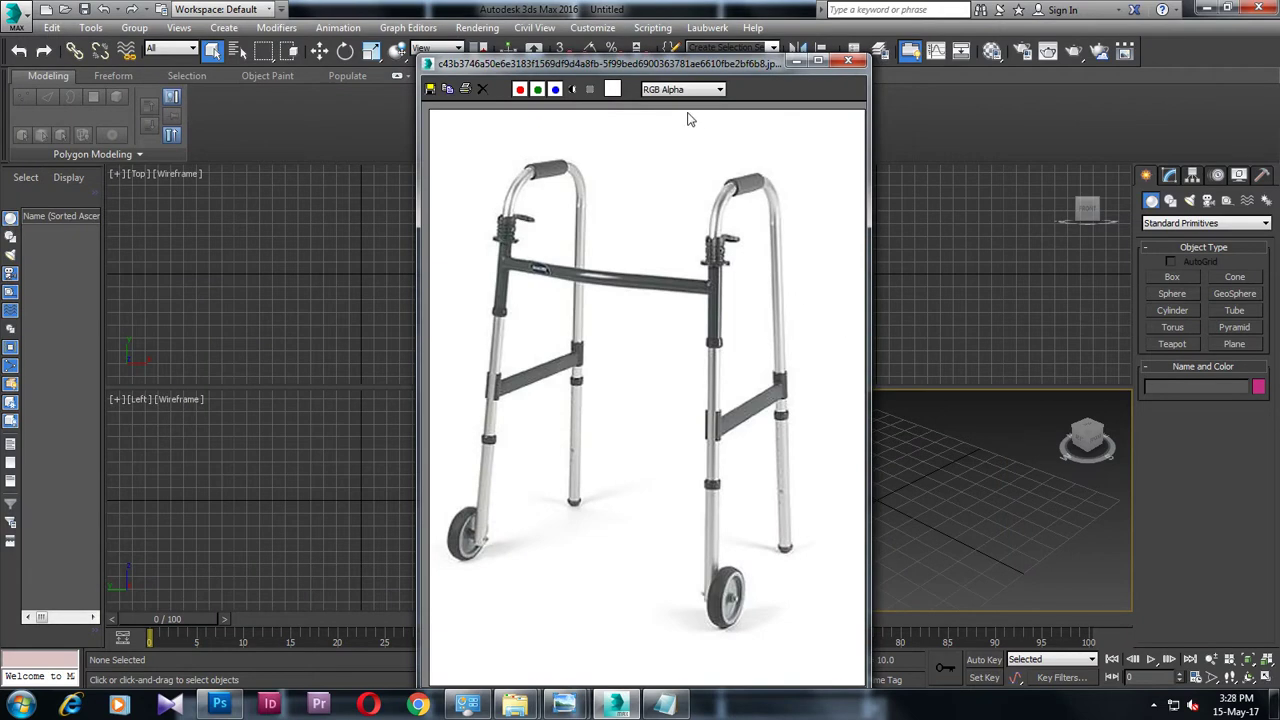
left_click_drag(668, 63, 328, 38)
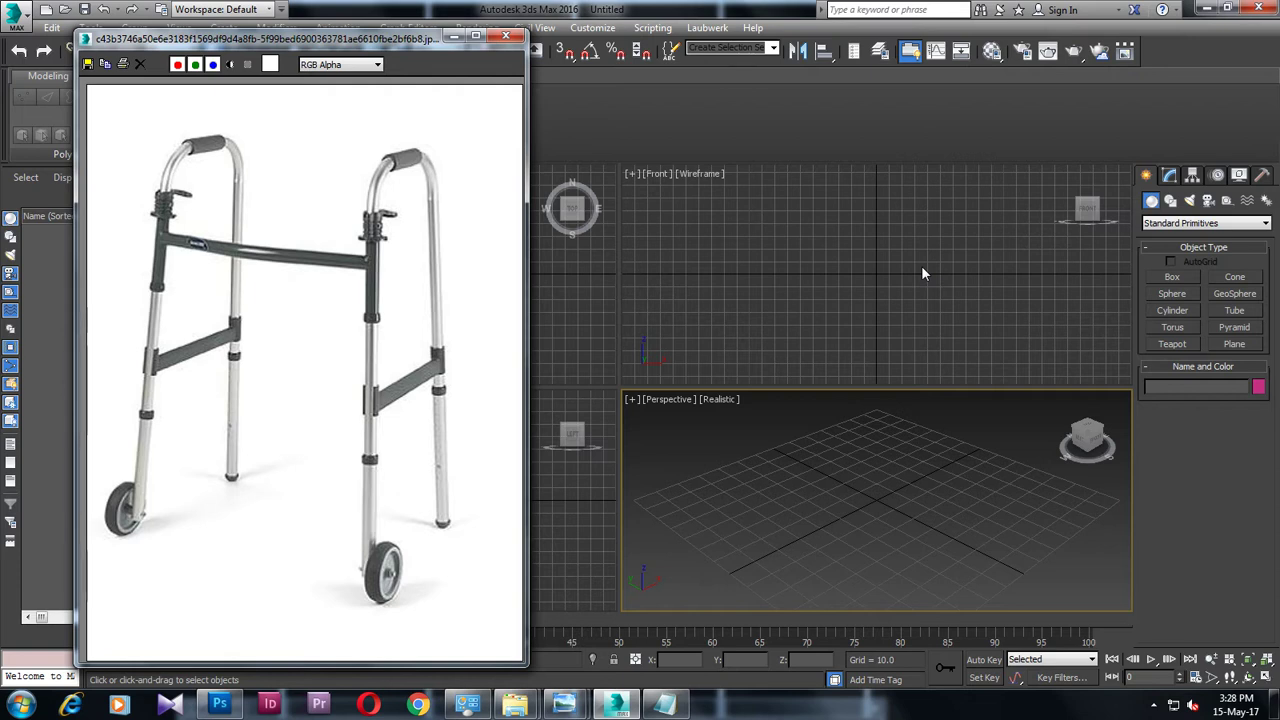
Step: Maximize the Front viewport and frame the empty scene in a flat front view
key("alt+w")
mouse_move(922, 267)
middle_mouse_down()
mouse_move(957, 283)
mouse_move(922, 290)
middle_mouse_up()
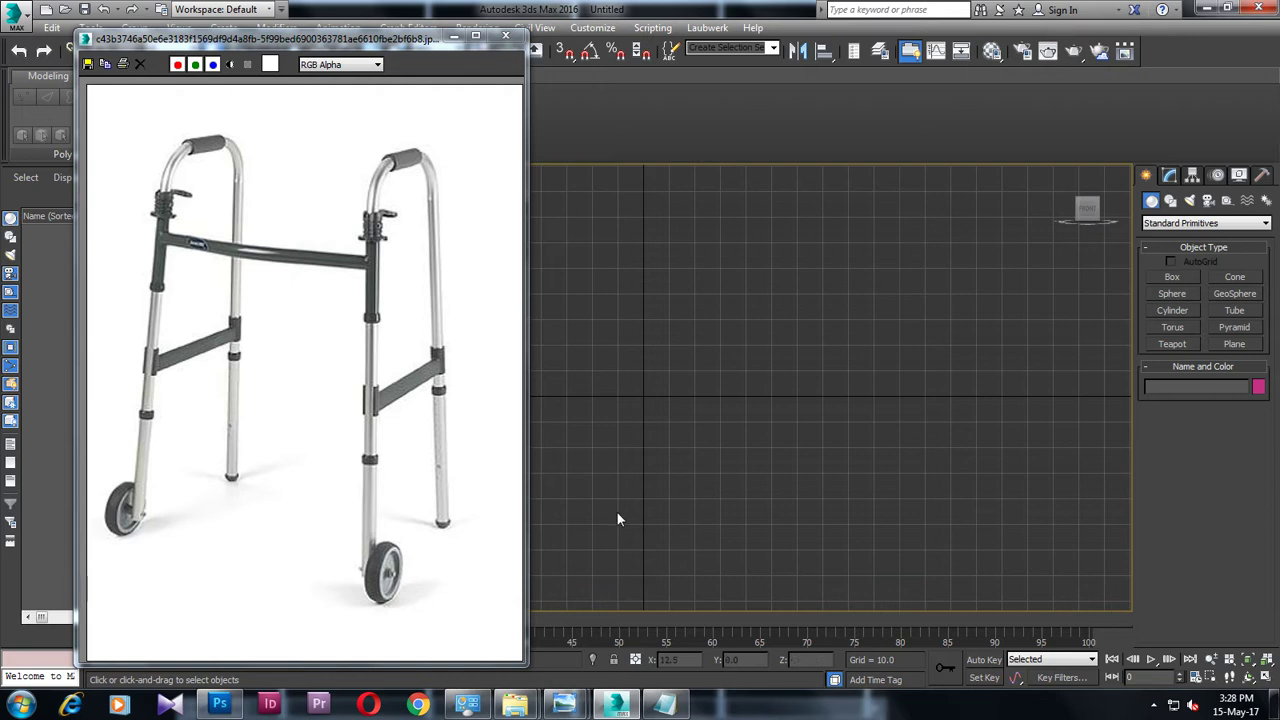
left_click(1154, 705)
left_click(1165, 622)
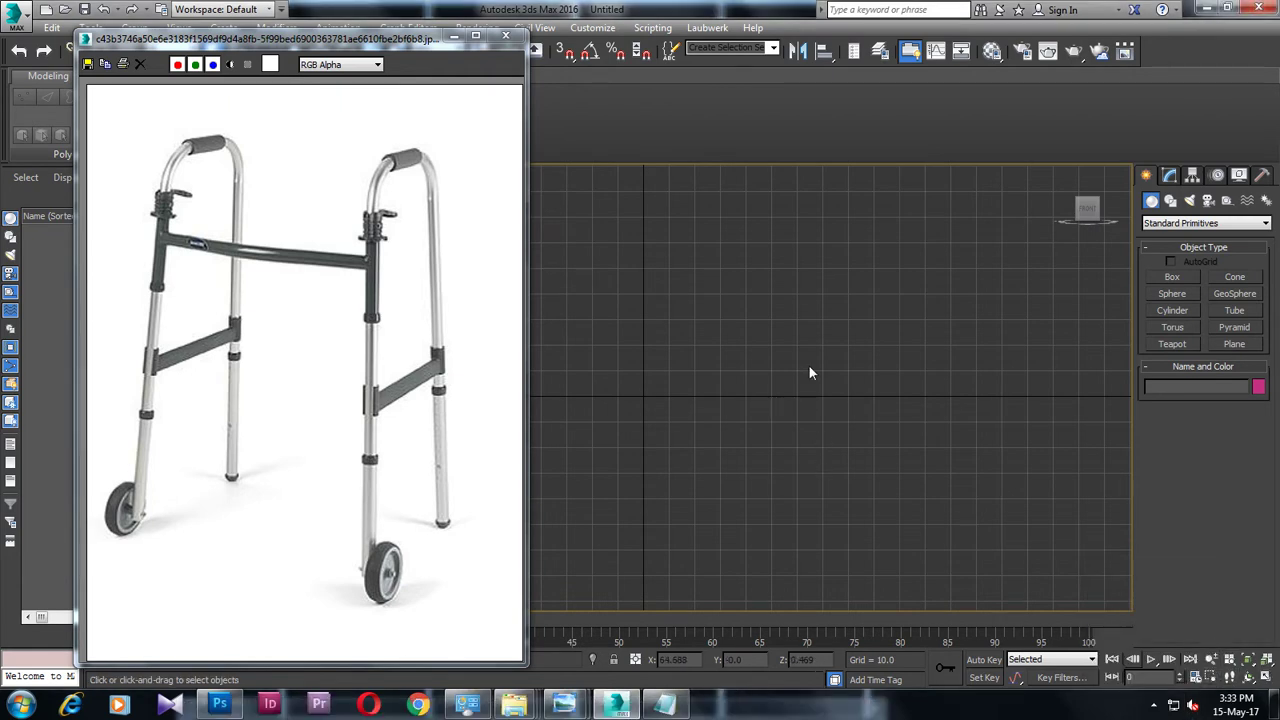
scroll(826, 376, "down", 3)
middle_click_drag(844, 393, 863, 401, "alt")
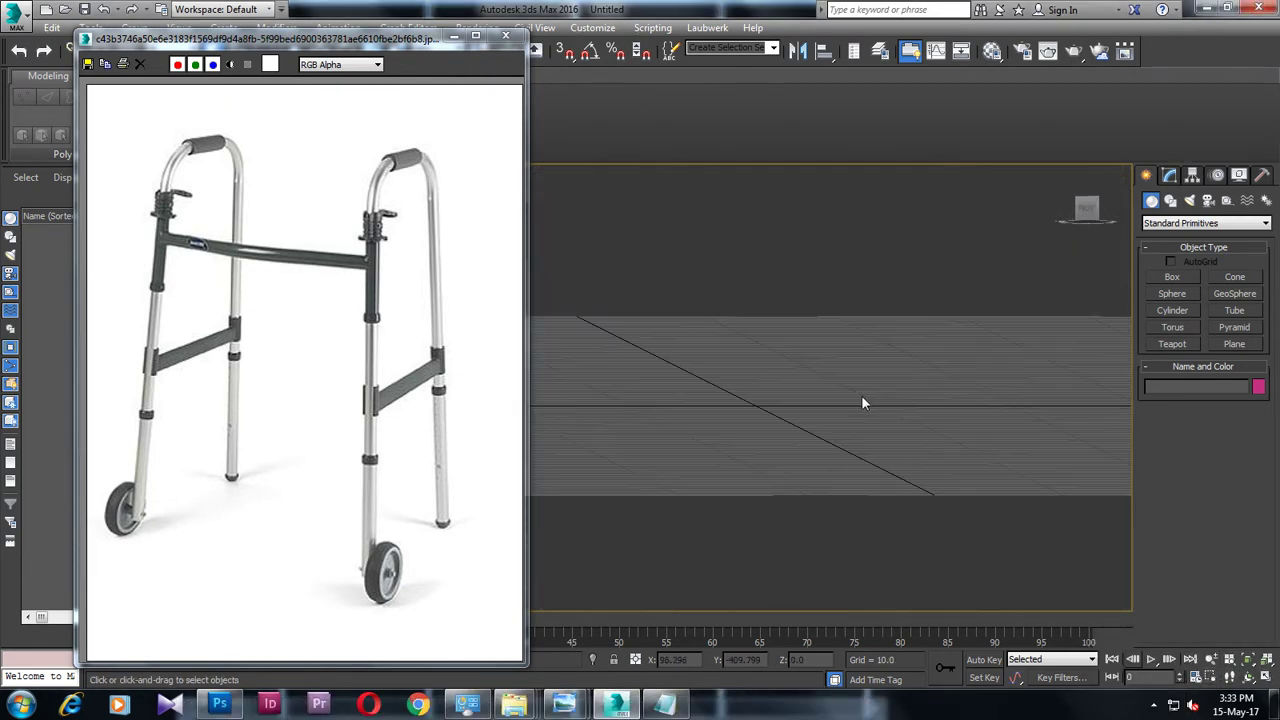
key("f")
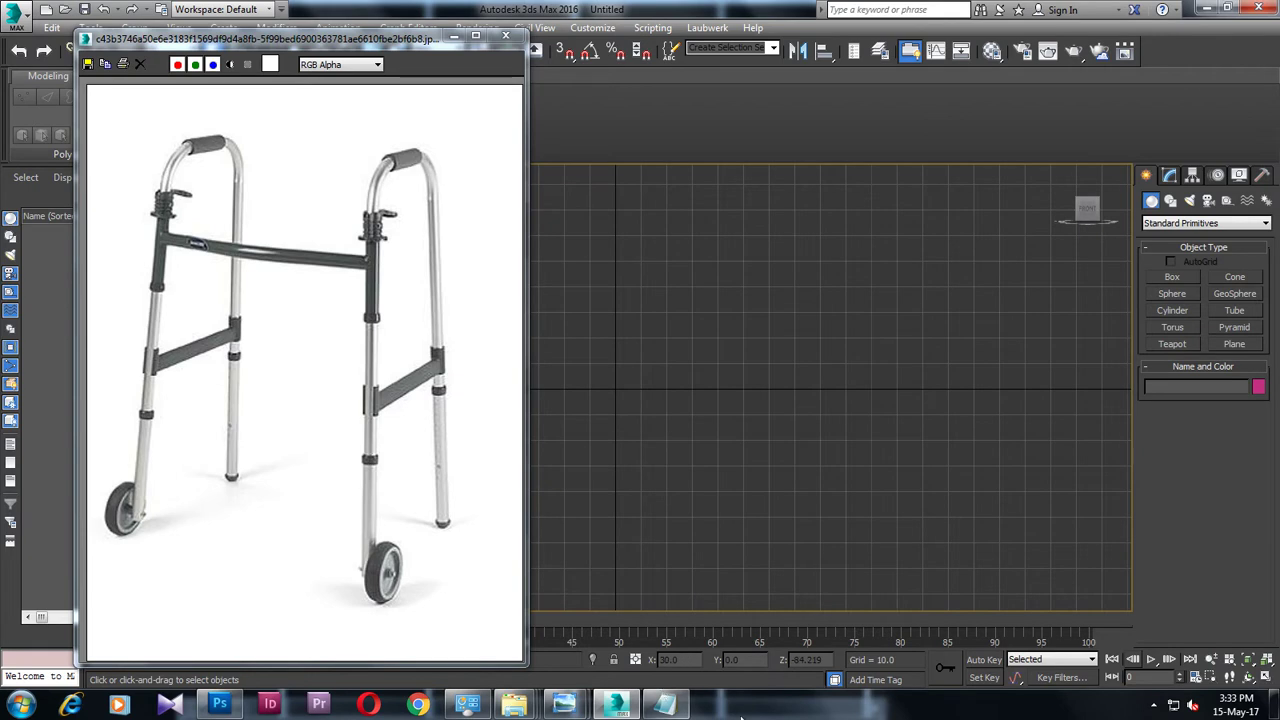
left_click(1153, 706)
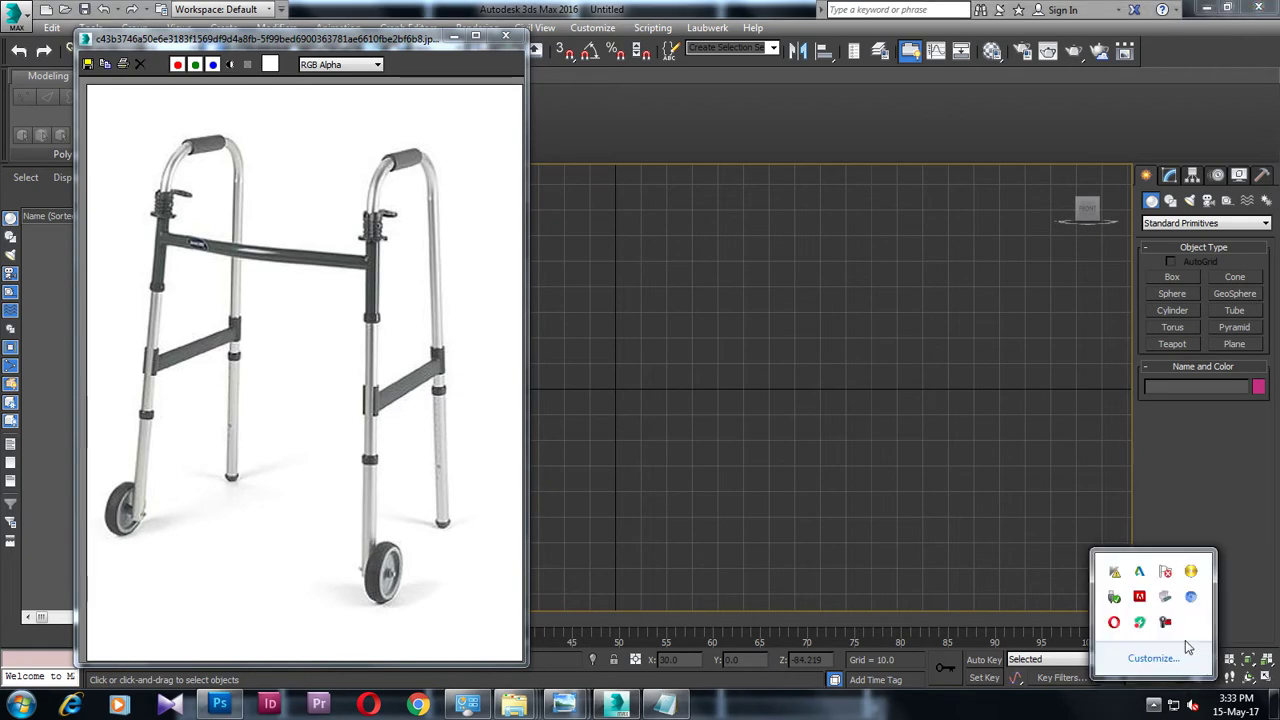
left_click(1165, 622)
left_click(1204, 648)
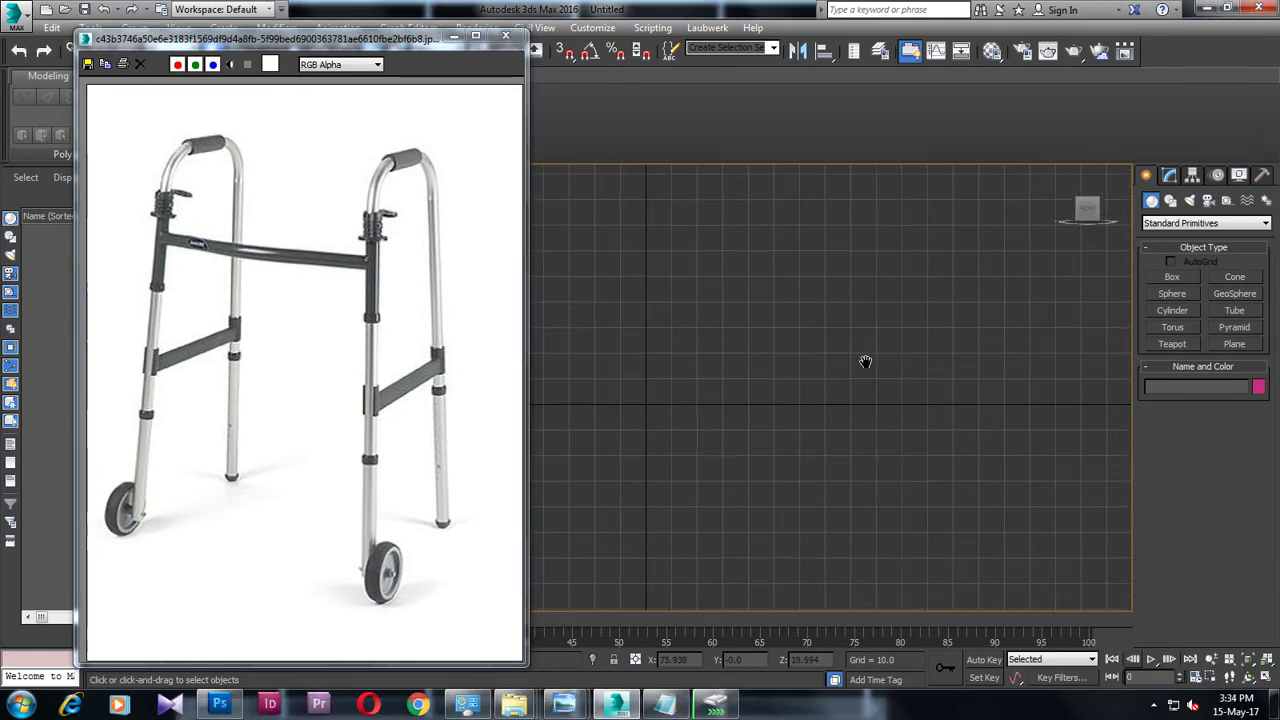
middle_click_drag(863, 360, 849, 323)
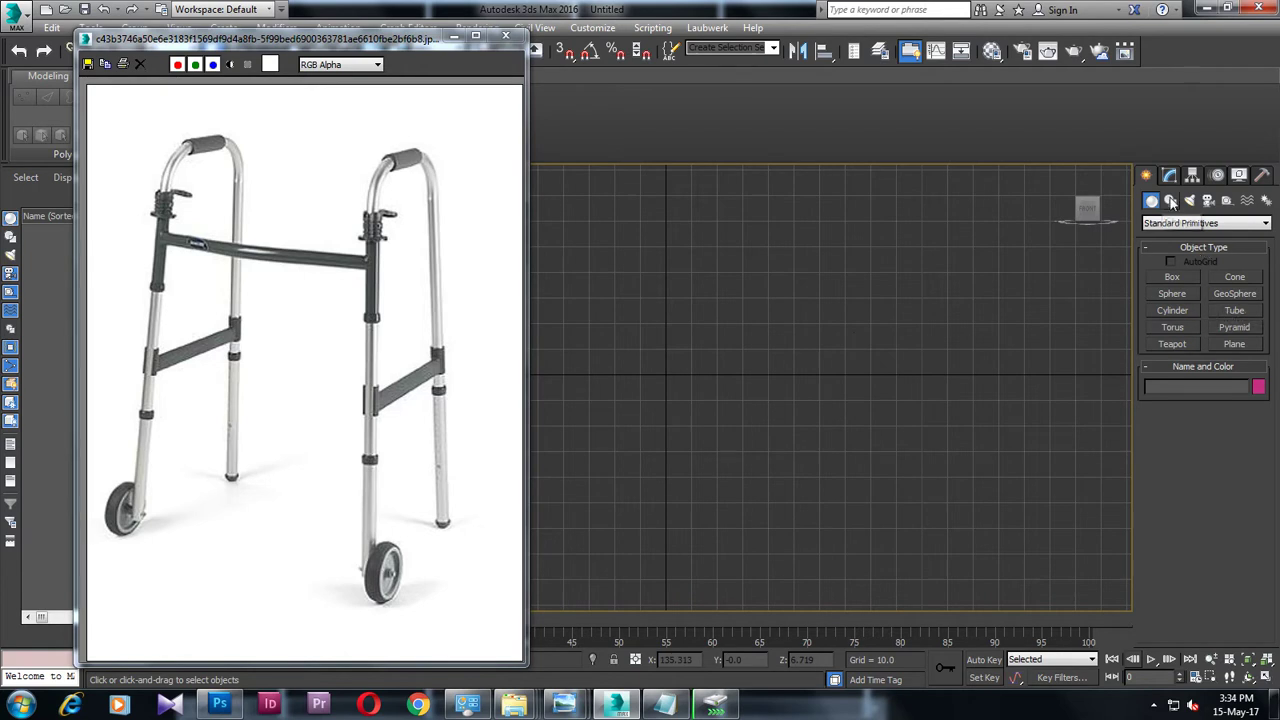
Step: Draw a four-point line tracing the walker's frame outline
left_click(1170, 200)
left_click(1180, 290)
left_click(622, 561)
left_click(713, 183)
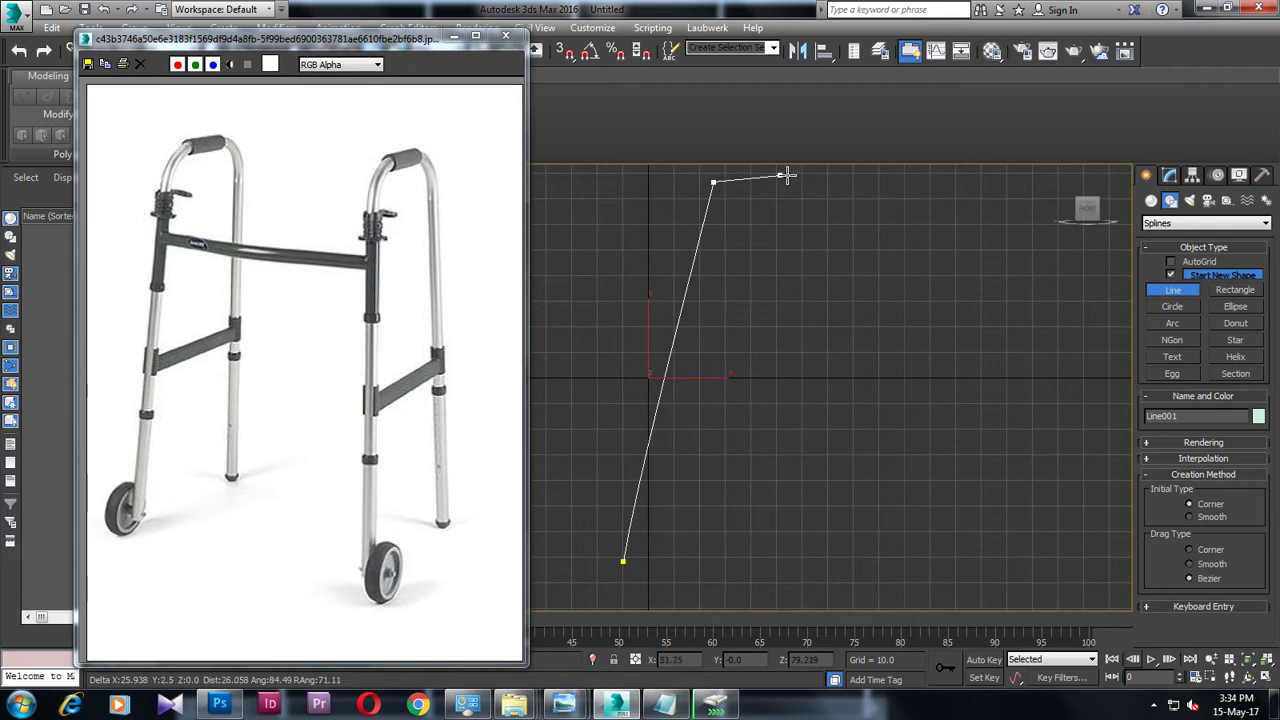
left_click(907, 182)
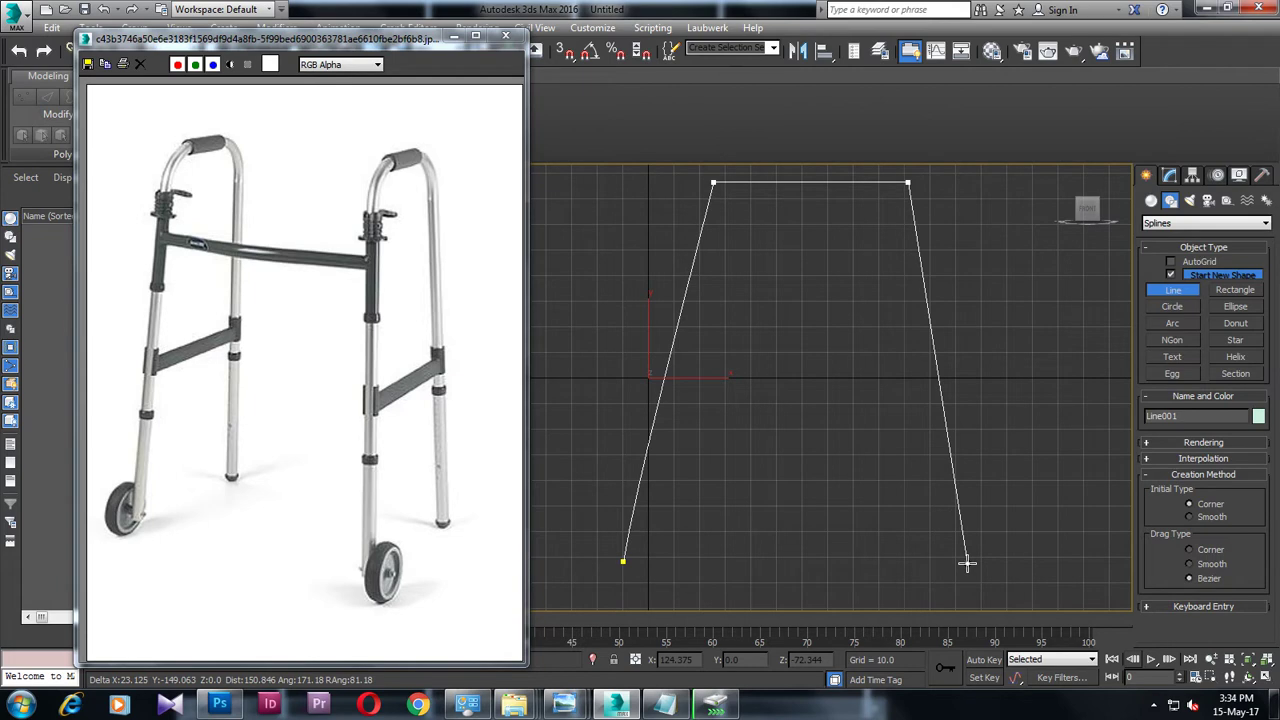
right_click(967, 563)
key("alt+w")
key("alt+w")
key("z")
left_click_drag(860, 351, 862, 268)
Step: Fillet the line's two top corner vertices into rounded arcs
key("1")
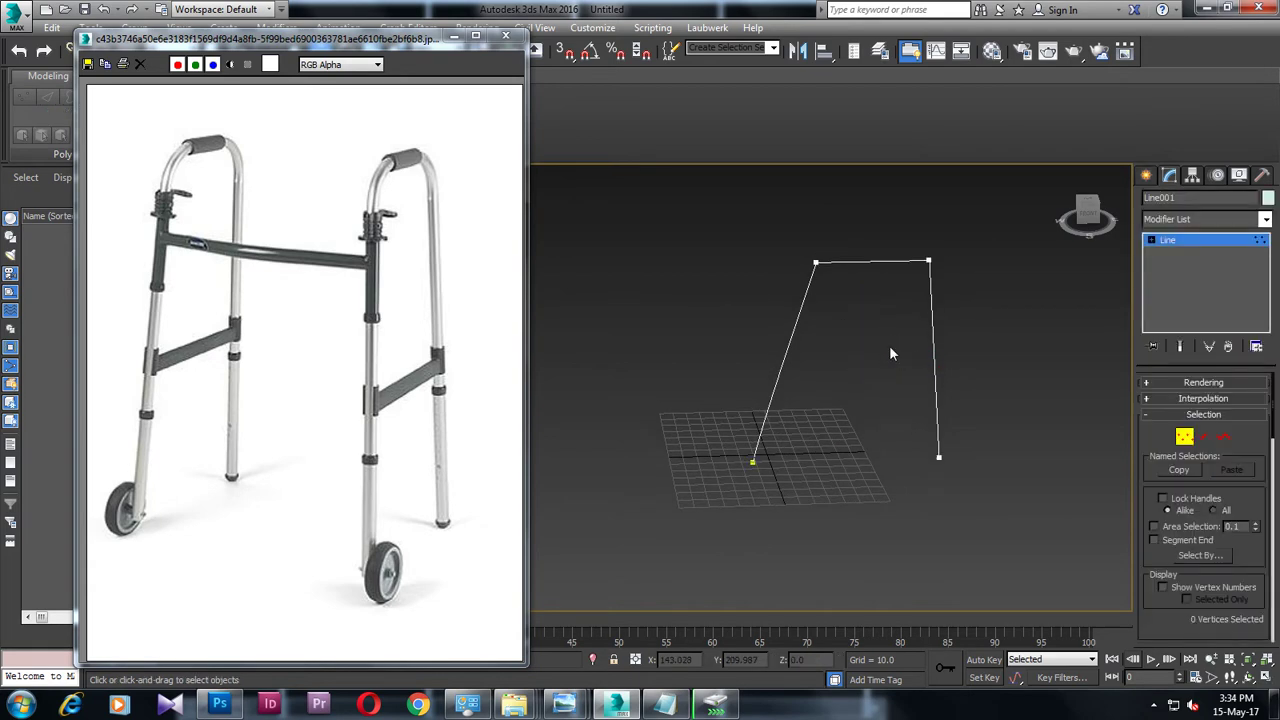
key("ctrl+a")
mouse_move(790, 457)
left_mouse_down()
mouse_move(705, 498)
mouse_move(713, 323)
left_mouse_up()
left_click_drag(943, 333, 943, 335)
middle_click_drag(892, 340, 957, 570)
left_click_drag(1178, 640, 1200, 138)
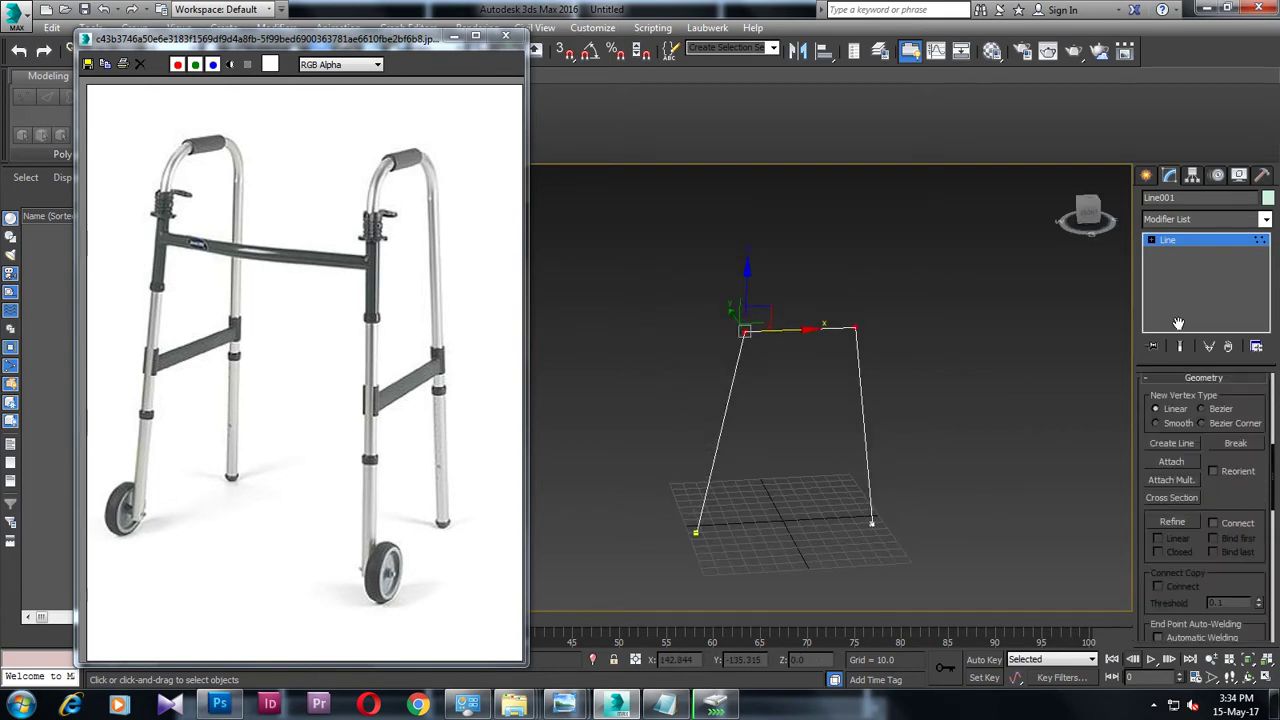
left_click(1171, 502)
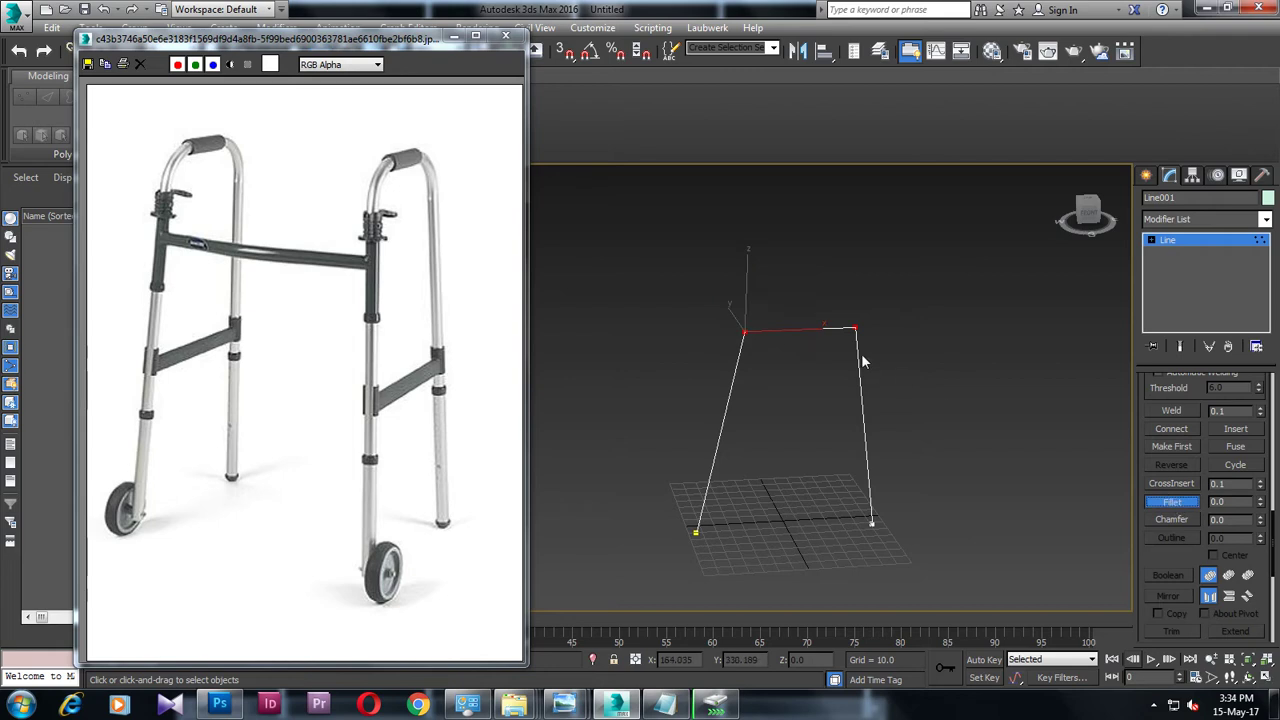
left_click_drag(853, 328, 853, 310)
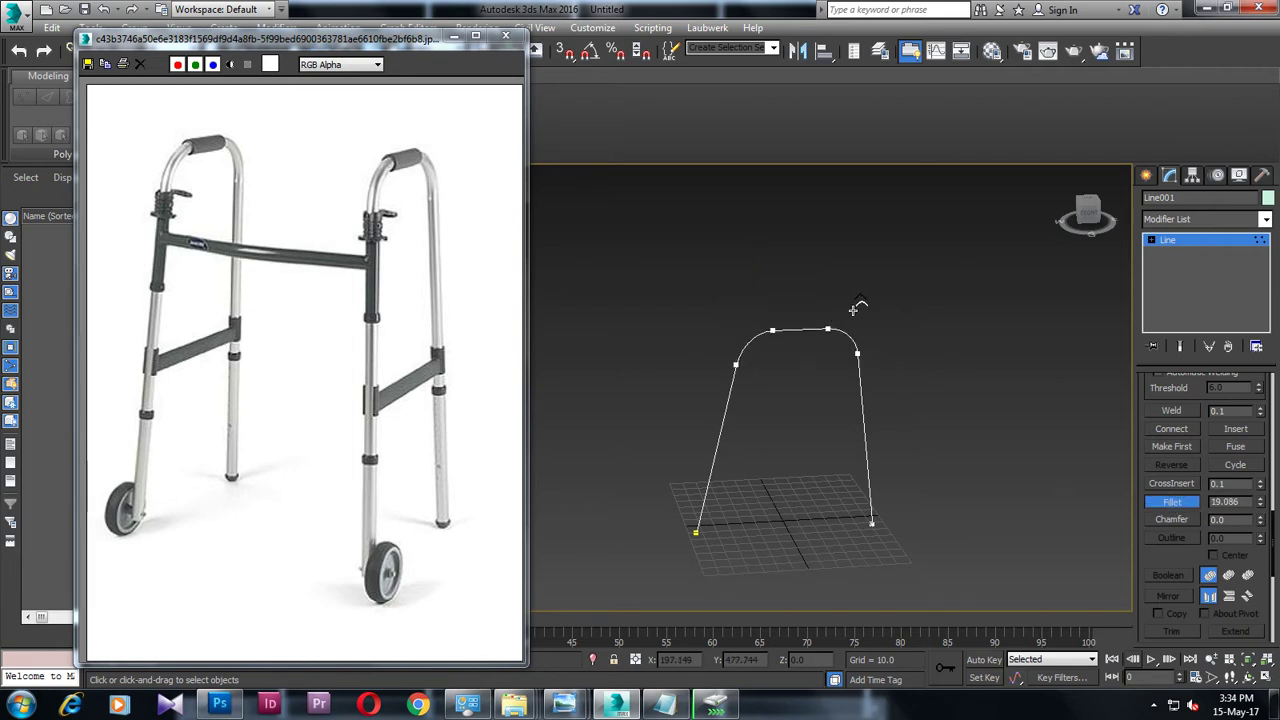
scroll(867, 338, "up", 2)
scroll(887, 364, "up", 2)
scroll(920, 323, "up", 2)
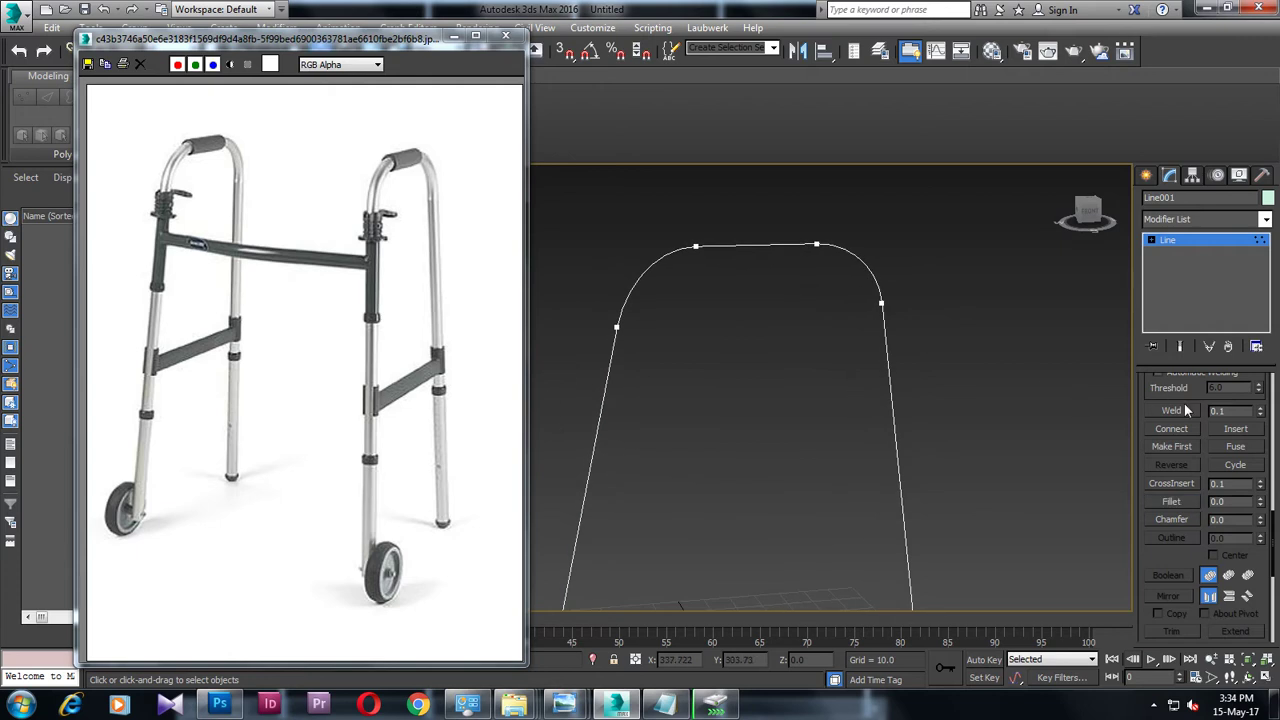
scroll(1188, 410, "up", 2)
scroll(1188, 412, "up", 2)
scroll(1185, 420, "up", 2)
scroll(1178, 450, "up", 3)
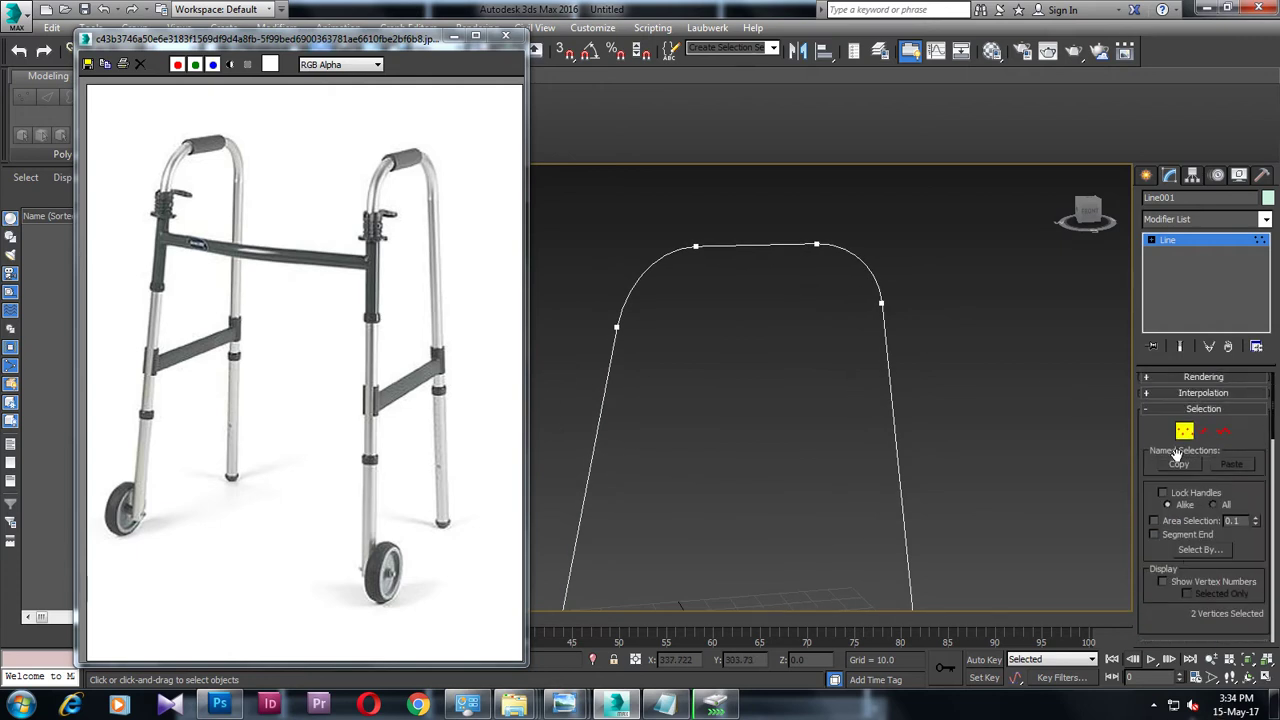
Step: Enable viewport rendering so Line001 displays as a thick round tube
left_click(1168, 377)
left_click(1175, 406)
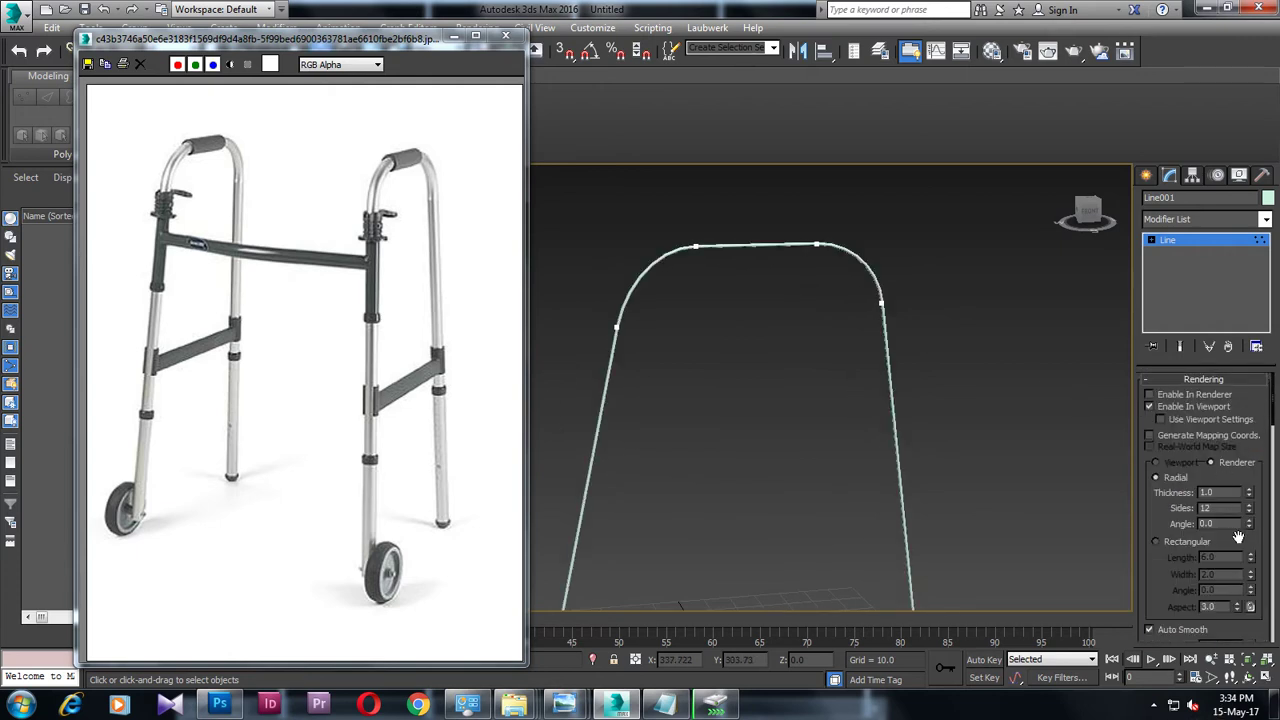
left_click_drag(1250, 492, 1225, 18)
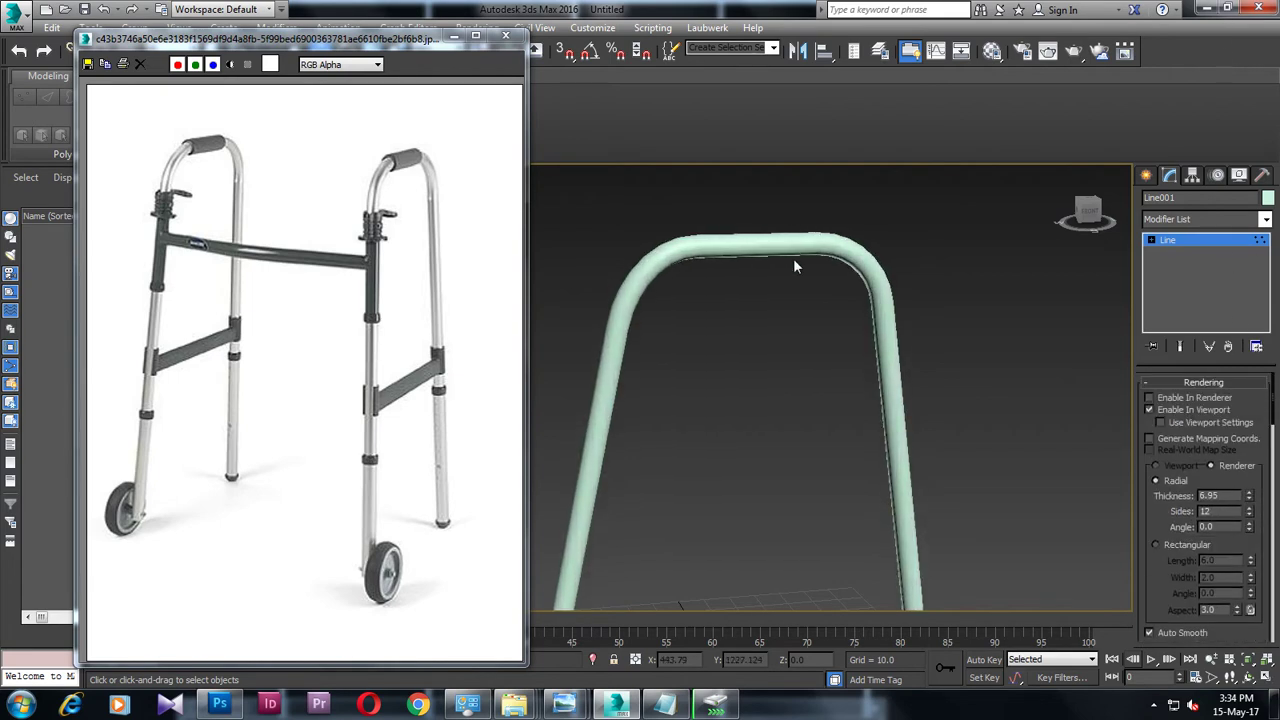
scroll(793, 258, "down", 3)
scroll(771, 323, "down", 3)
mouse_move(791, 271)
middle_mouse_down("alt")
mouse_move(894, 314)
mouse_move(840, 370)
mouse_move(842, 423)
middle_mouse_up("alt")
Step: Lift the tube frame up along Z and shift it back along Y
key("w")
key("1")
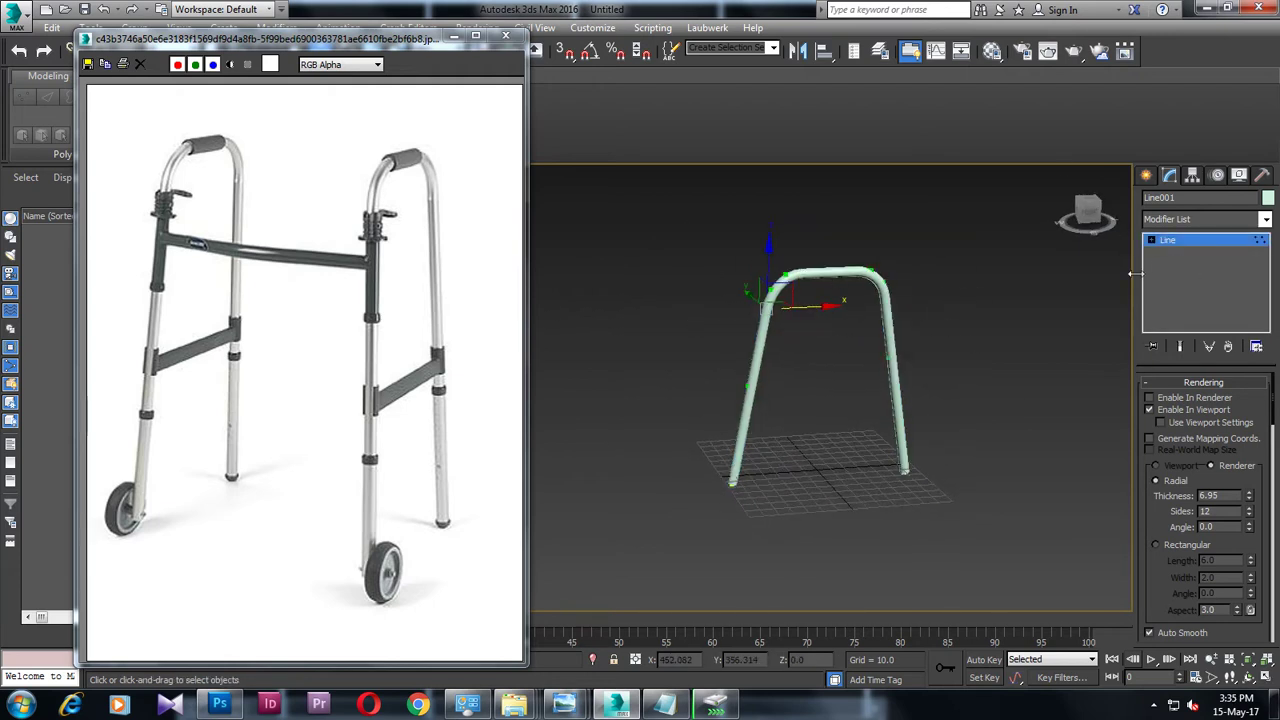
middle_click_drag(948, 374, 779, 430, "alt")
left_click_drag(967, 561, 960, 556)
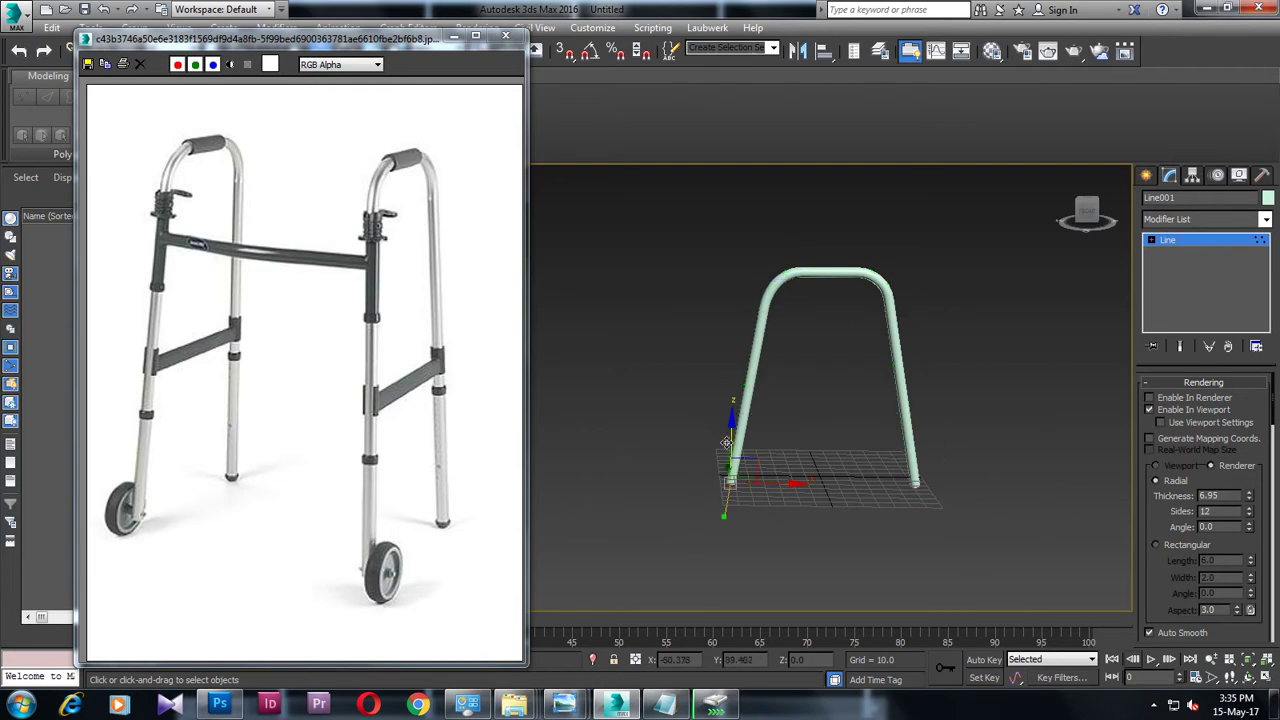
middle_click_drag(748, 438, 745, 450)
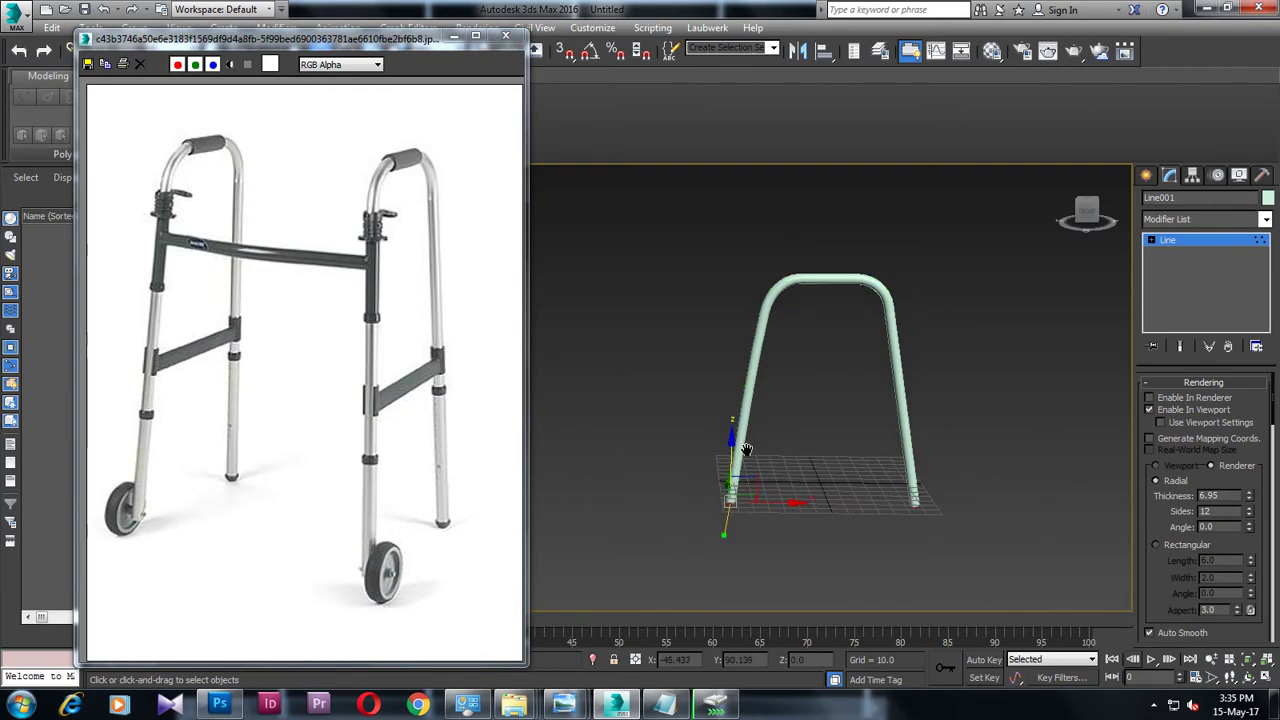
left_click(1186, 241)
middle_click_drag(1100, 329, 895, 345, "alt")
left_click_drag(887, 325, 930, 395)
middle_click_drag(930, 395, 843, 369)
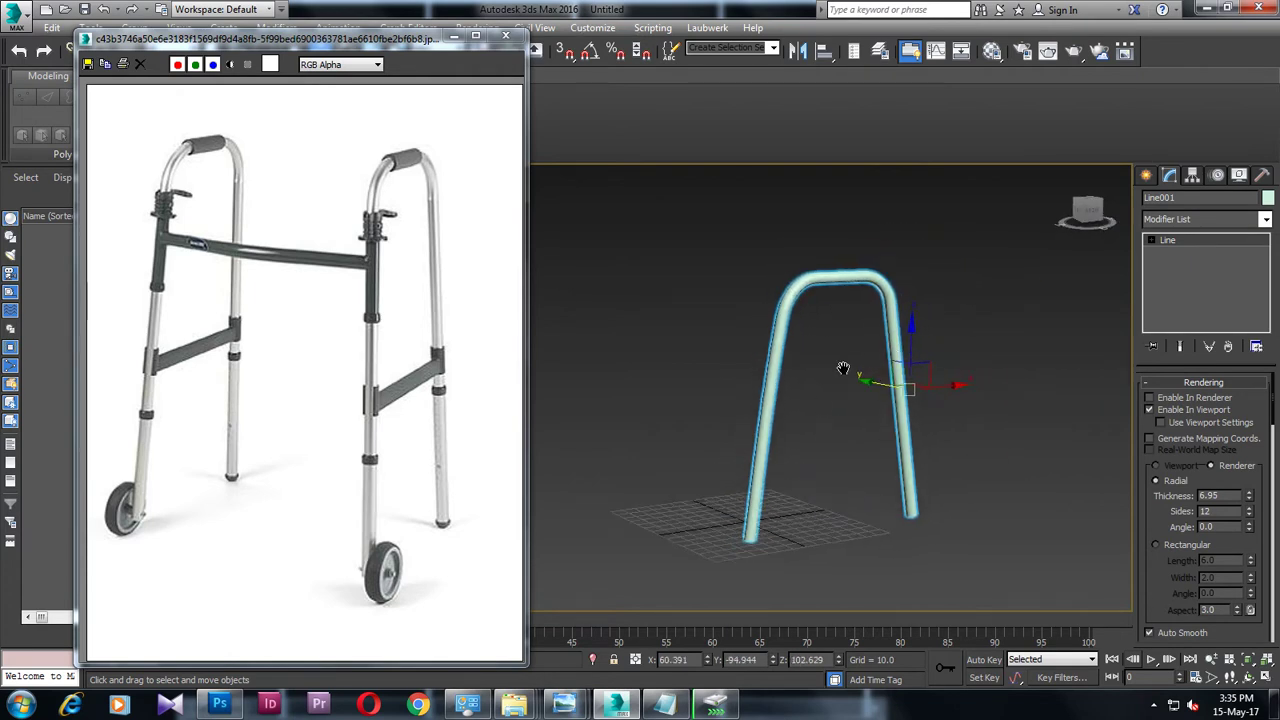
scroll(843, 369, "up", 3)
scroll(823, 386, "up", 1)
scroll(803, 383, "up", 2)
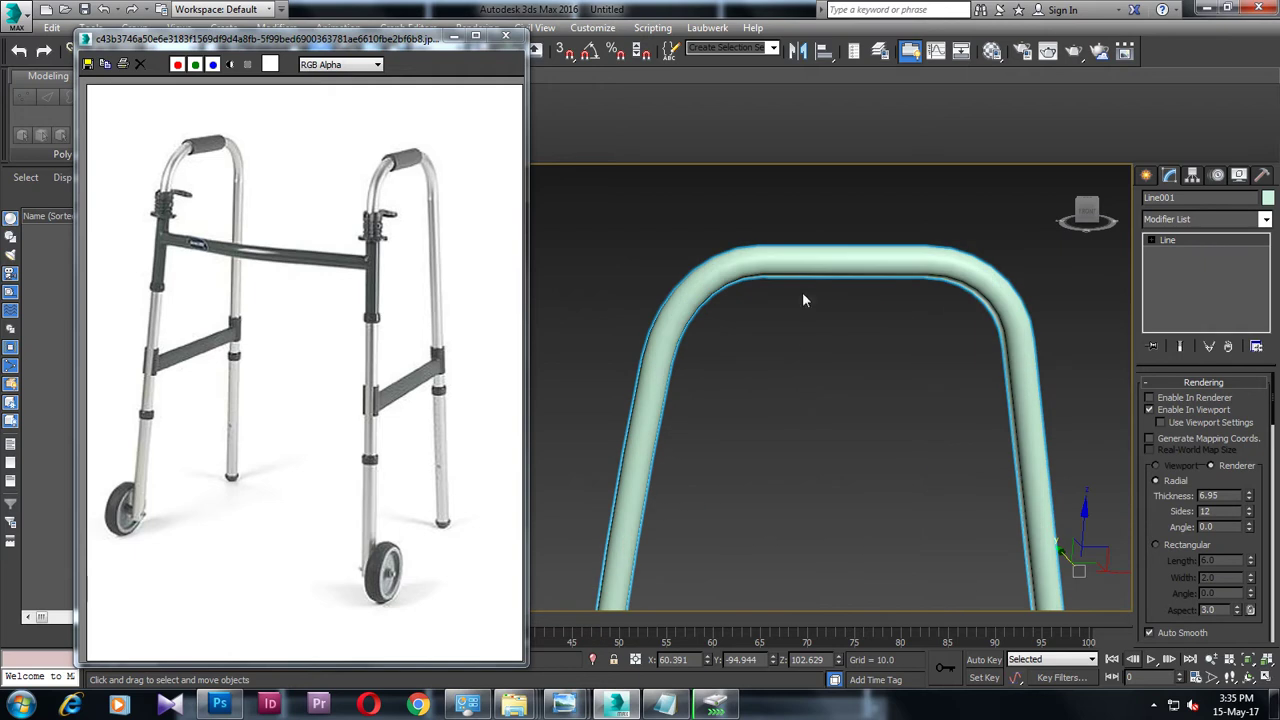
Step: Convert the tube frame to an editable poly and switch to Polygon level
right_click(800, 260)
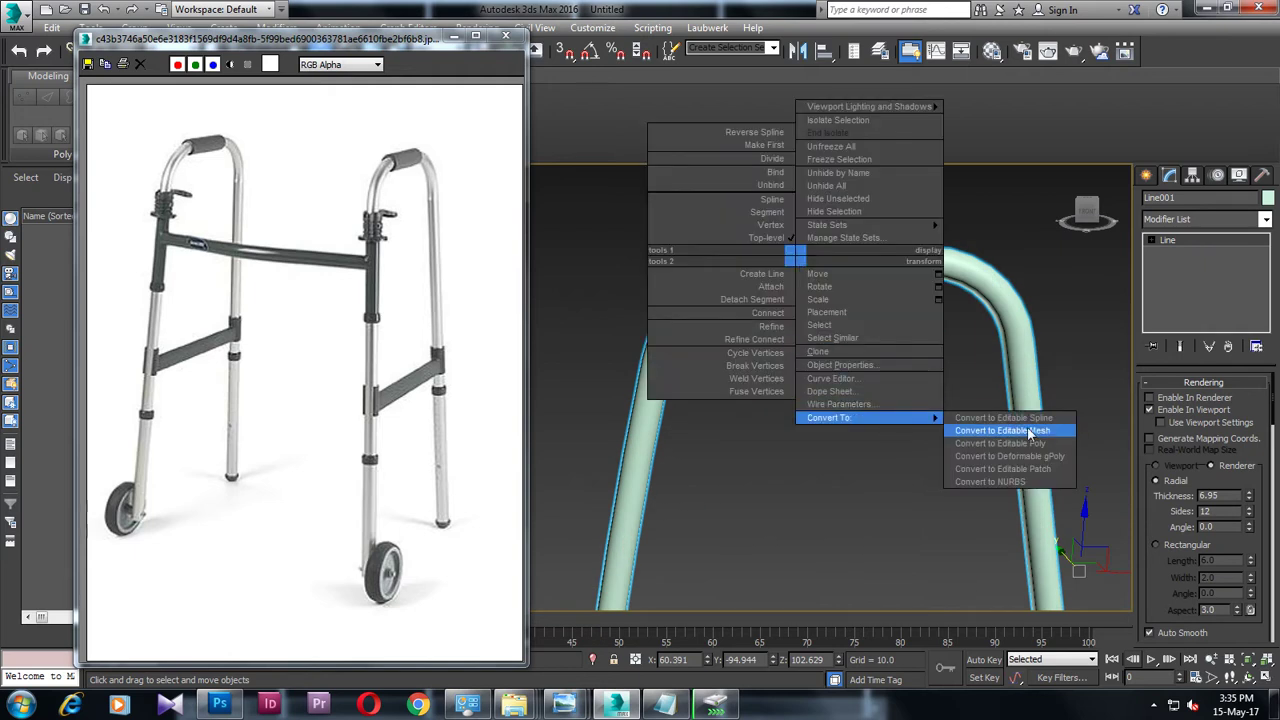
left_click(1035, 445)
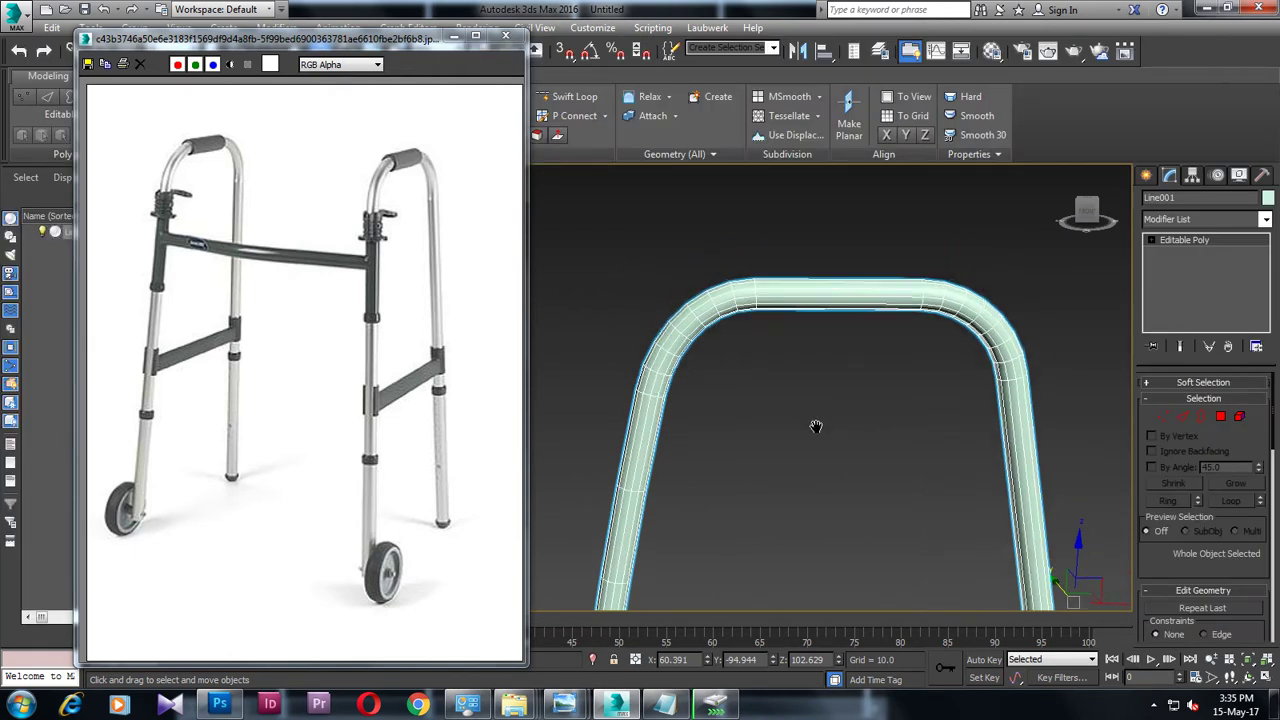
left_click(873, 241)
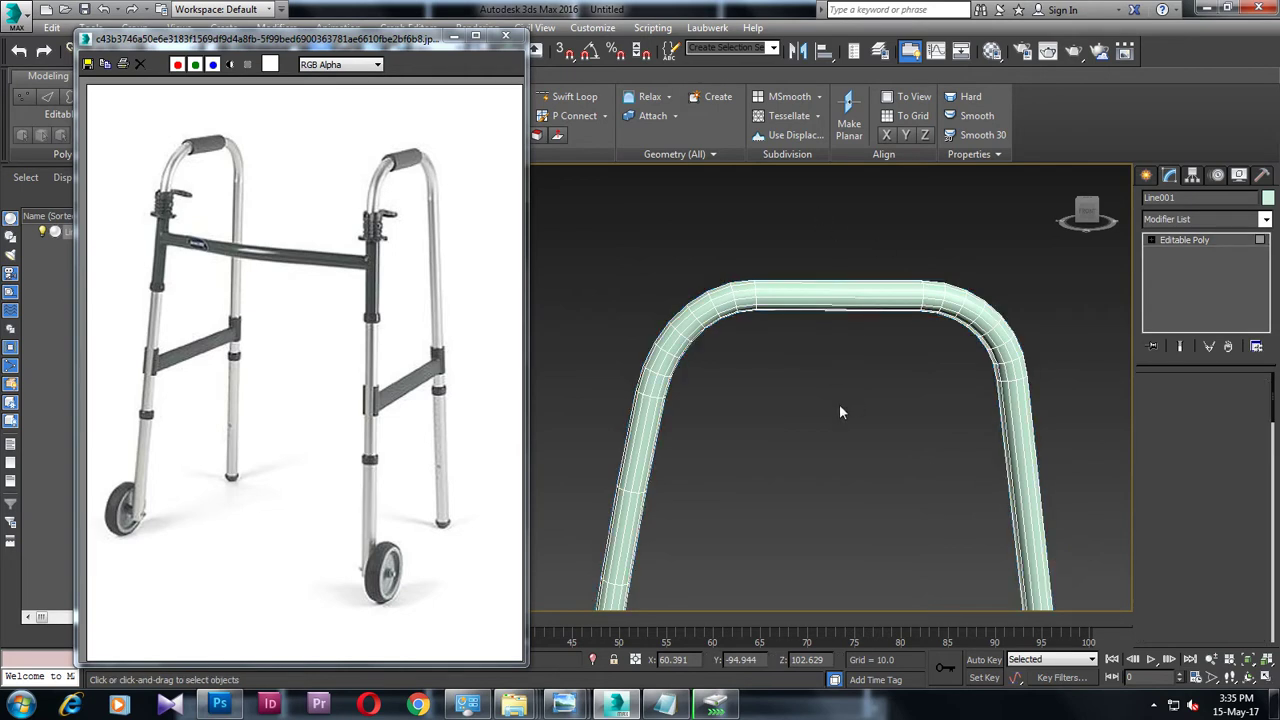
key("4")
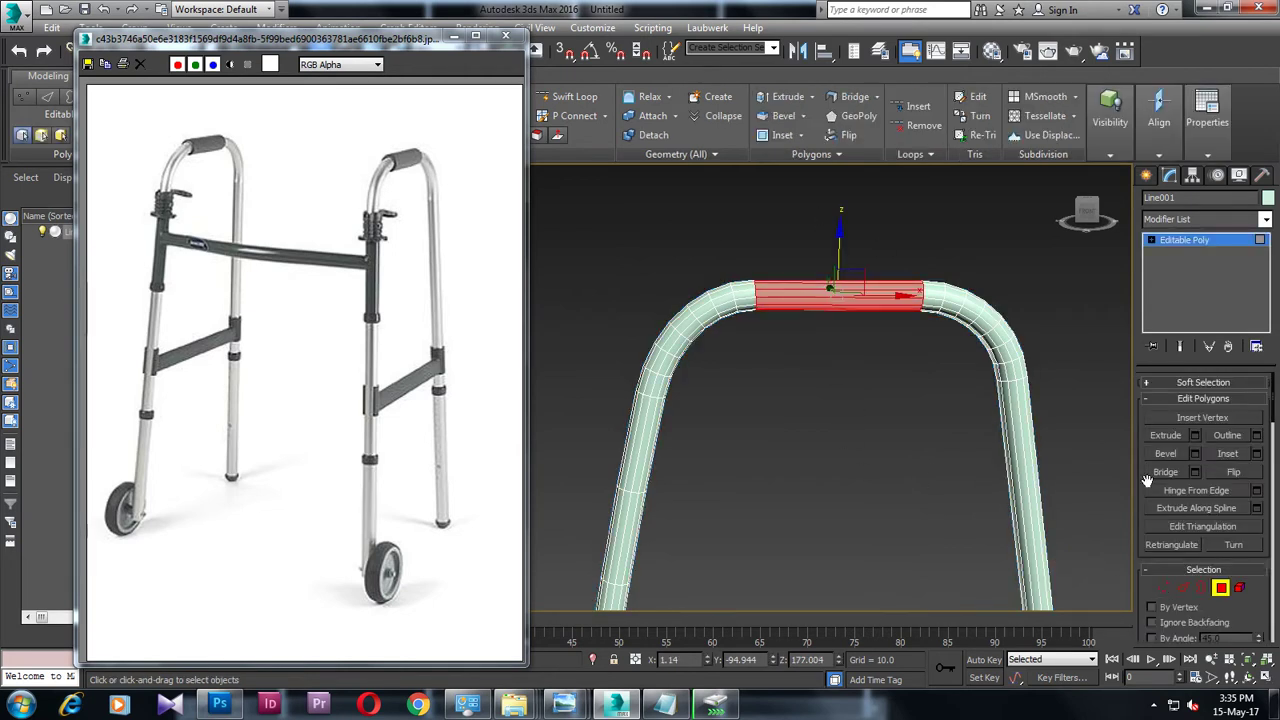
Step: Extrude the top crossbar polygons 1.975 along Local Normal into a collar band
middle_click_drag(823, 405, 873, 411, "alt")
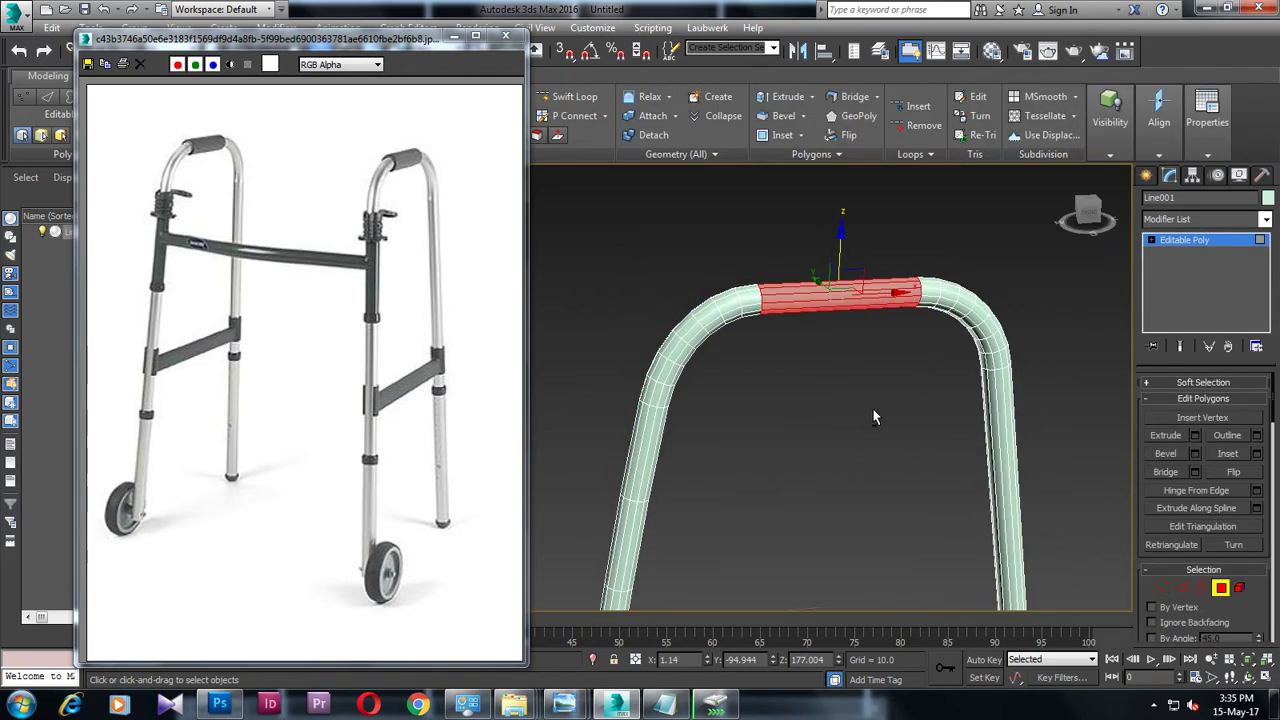
left_click(1195, 435)
middle_click_drag(660, 430, 680, 448, "alt")
left_click(647, 396)
left_click(665, 420)
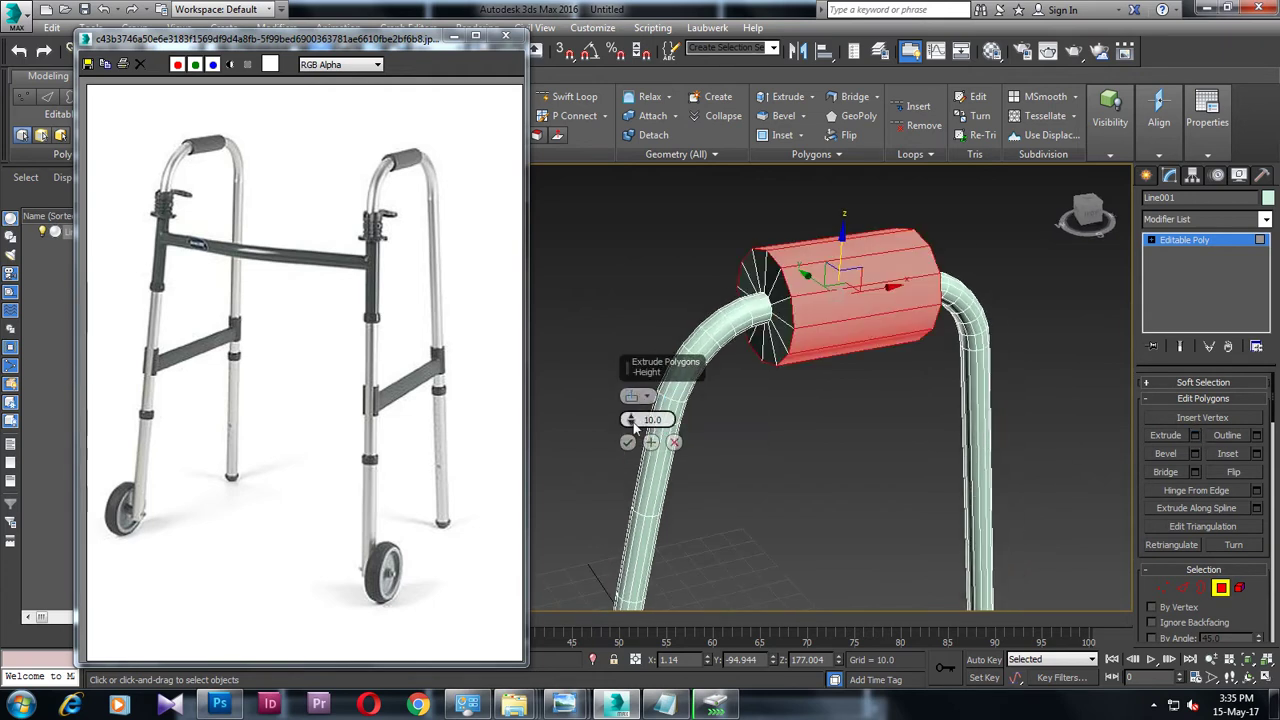
left_click_drag(632, 427, 663, 470)
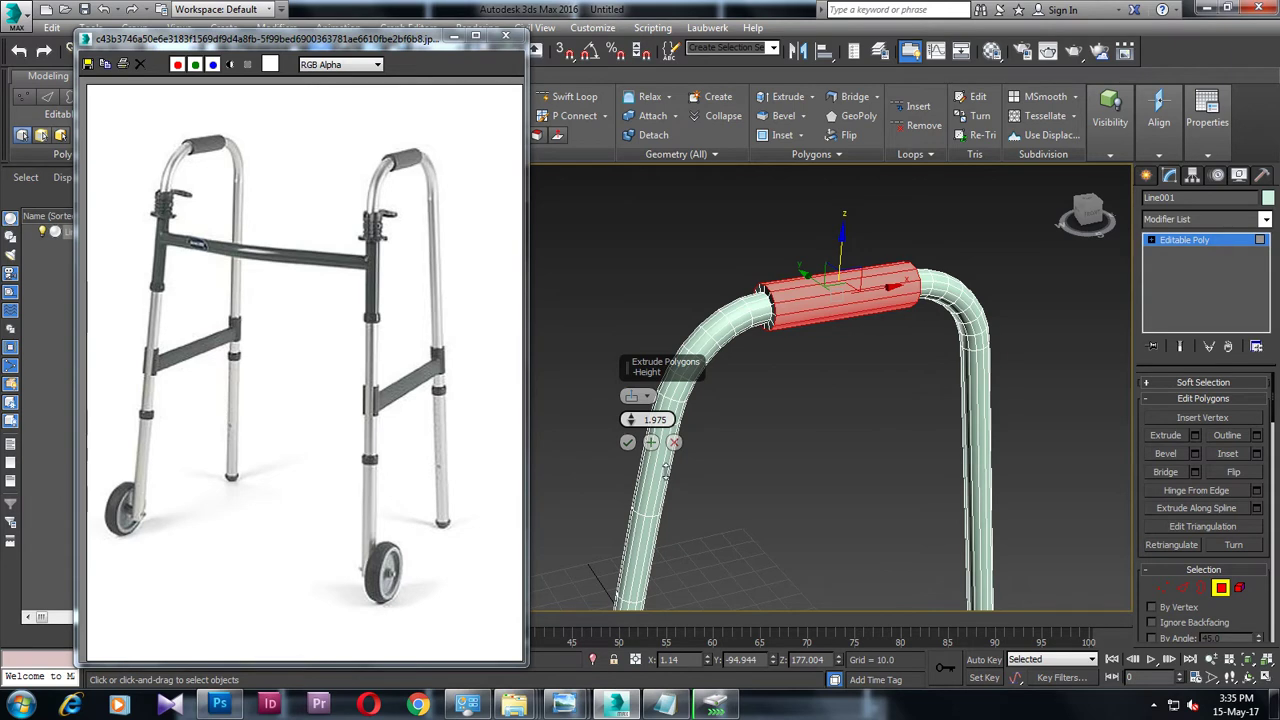
left_click(627, 442)
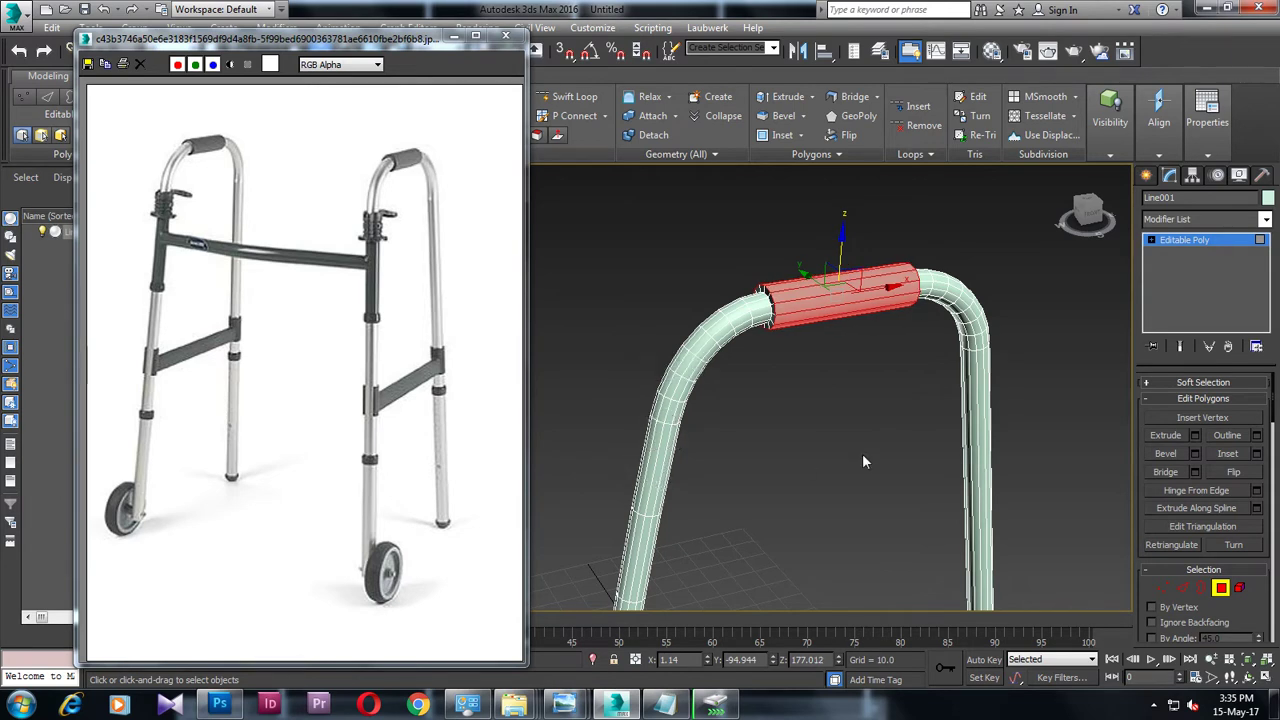
Step: Clear the selection and orbit around the frame to inspect the new collar
left_click(862, 453)
scroll(855, 386, "down", 3)
scroll(855, 386, "down", 3)
middle_click_drag(865, 413, 889, 384)
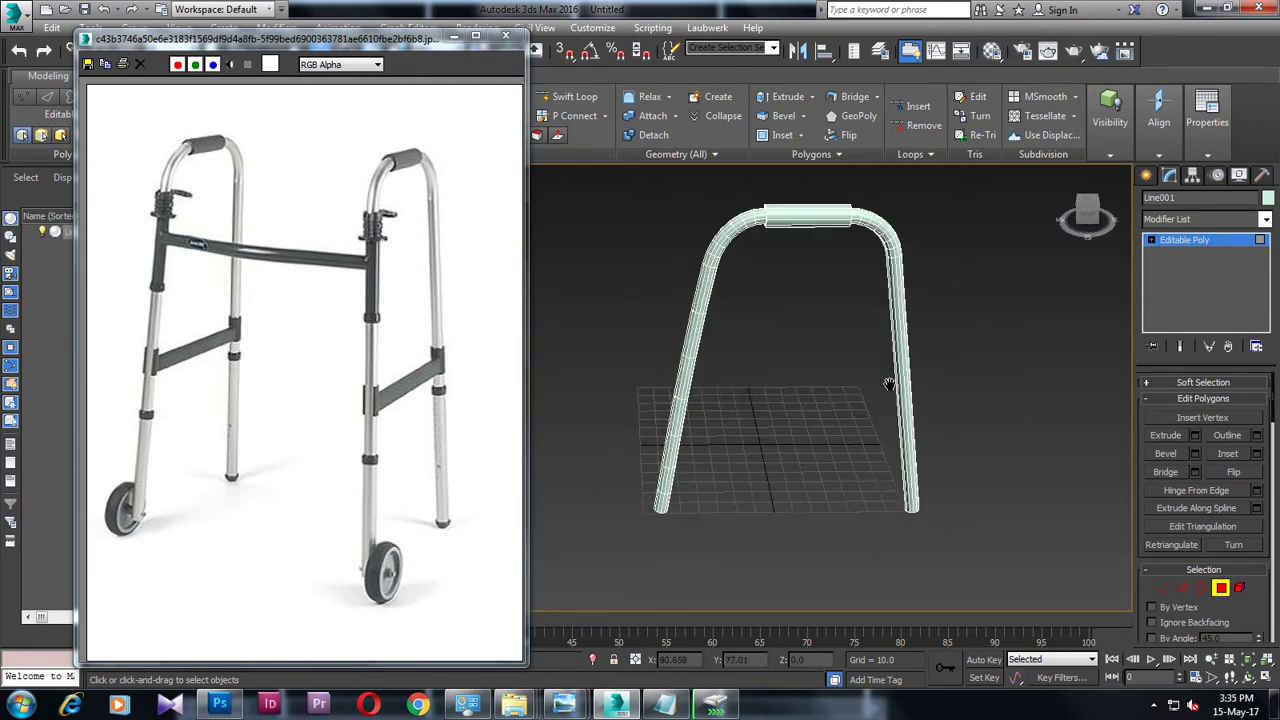
scroll(873, 417, "up", 3)
scroll(864, 442, "up", 3)
middle_click_drag(883, 444, 875, 438)
scroll(875, 438, "down", 5)
scroll(883, 461, "up", 4)
scroll(900, 462, "up", 2)
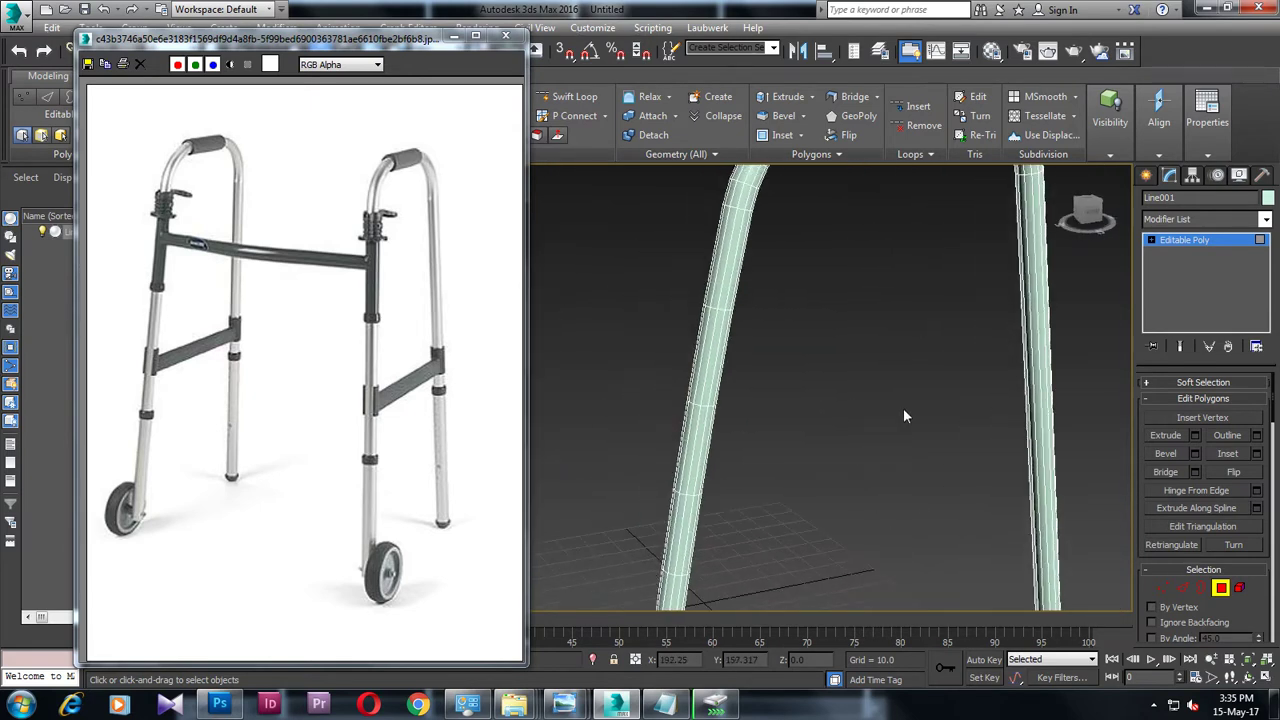
scroll(885, 406, "down", 4)
mouse_move(838, 418)
middle_mouse_down("alt")
mouse_move(805, 409)
mouse_move(824, 410)
mouse_move(813, 425)
middle_mouse_up("alt")
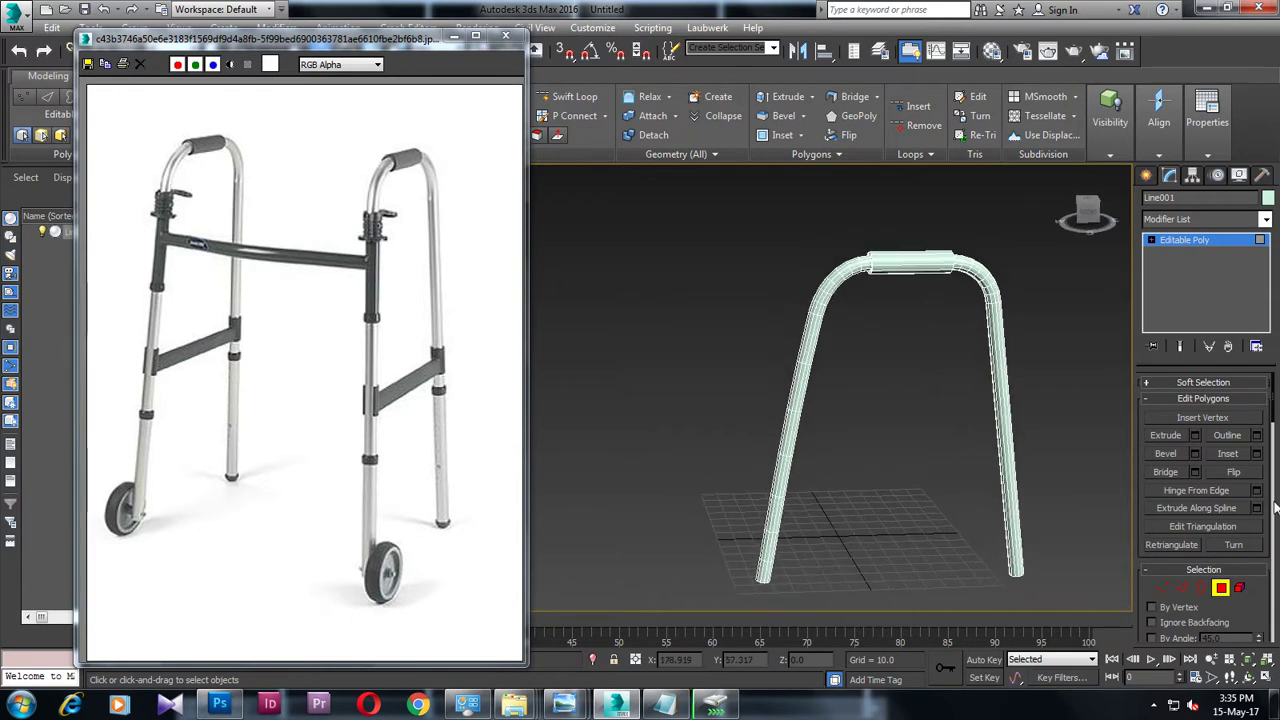
Step: Select a polygon band on the left leg and reposition a block of frame vertices
left_click_drag(680, 343, 858, 432)
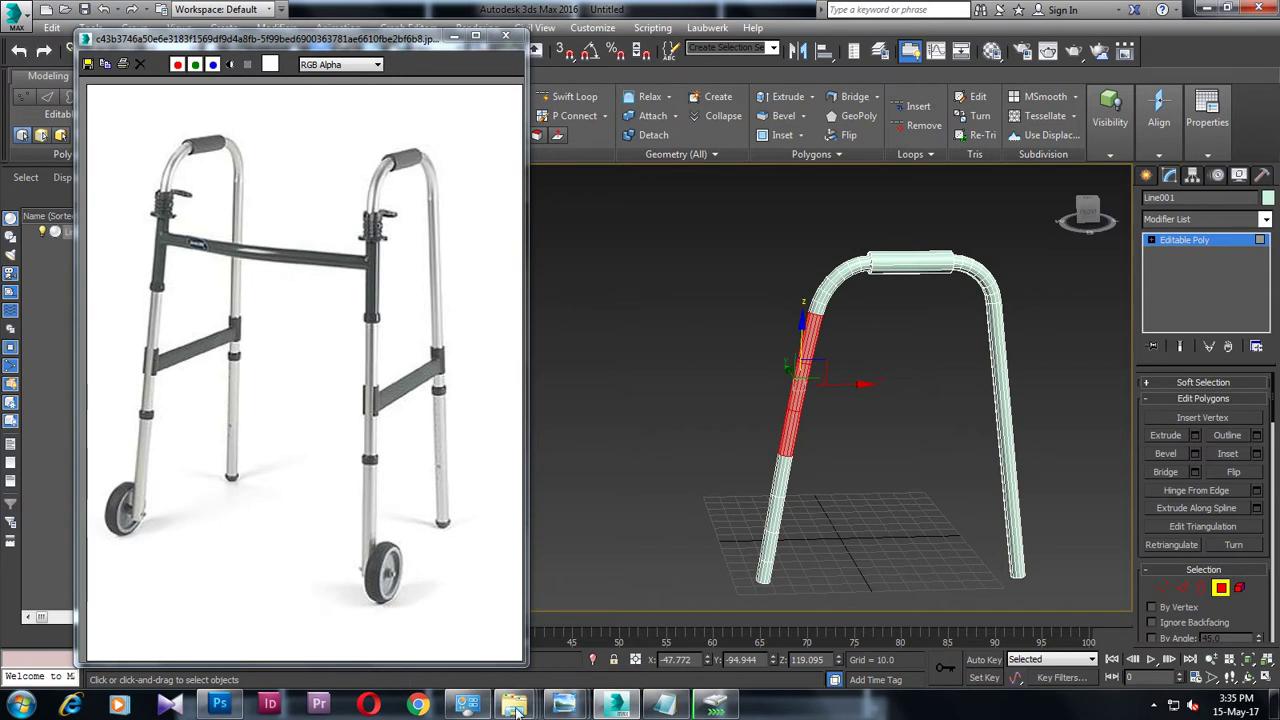
scroll(786, 390, "up", 1)
scroll(786, 390, "up", 2)
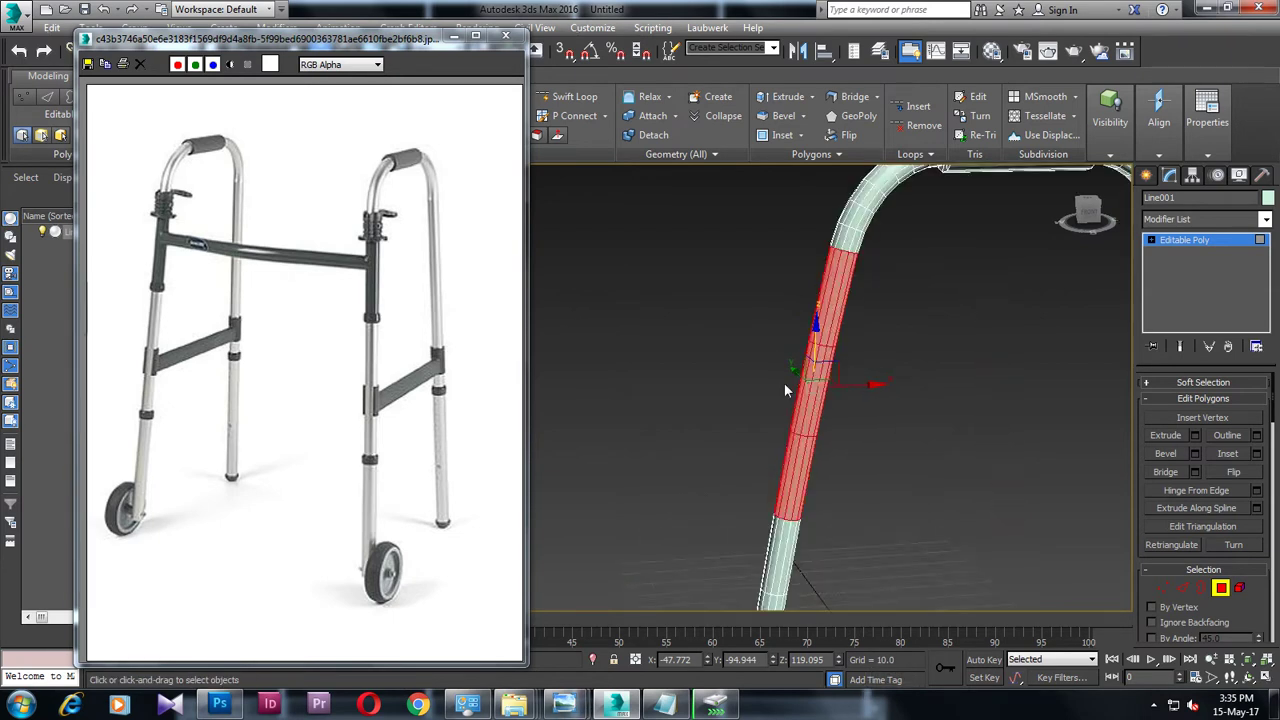
scroll(784, 390, "down", 5)
middle_click_drag(811, 470, 752, 418)
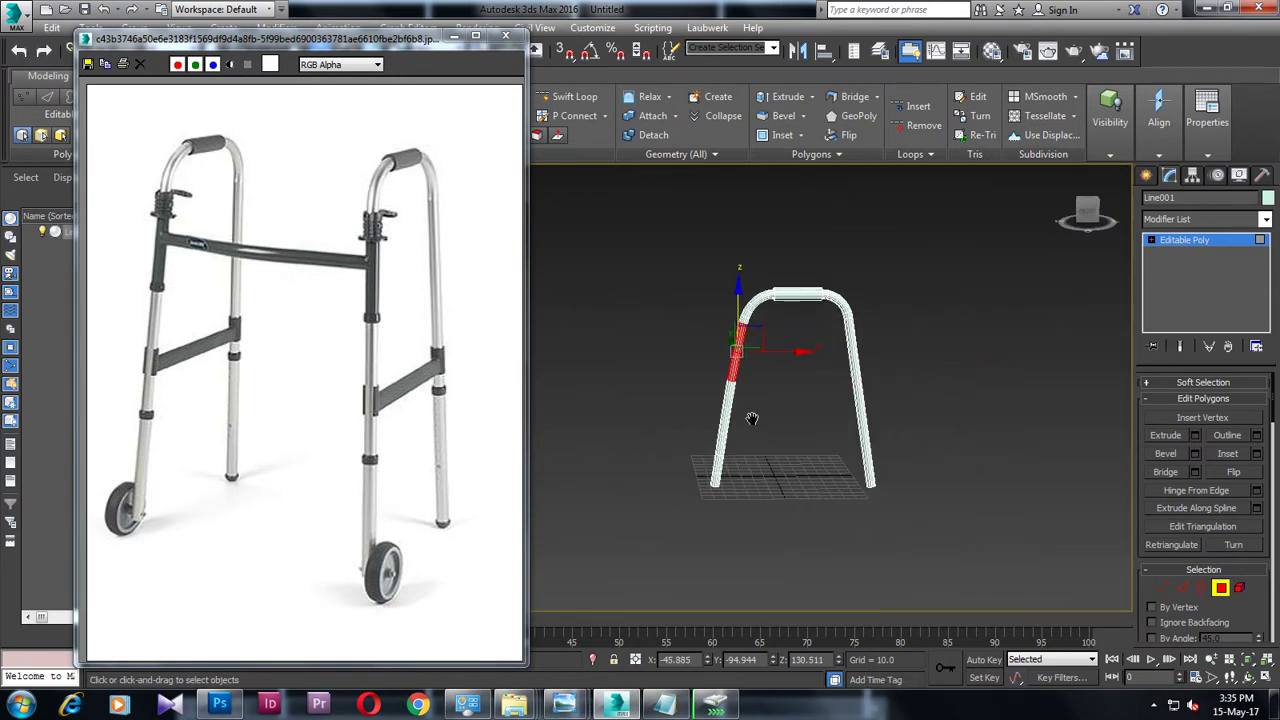
key("1")
left_click_drag(567, 256, 997, 596)
left_click_drag(788, 300, 783, 252)
key("w")
scroll(735, 318, "up", 5)
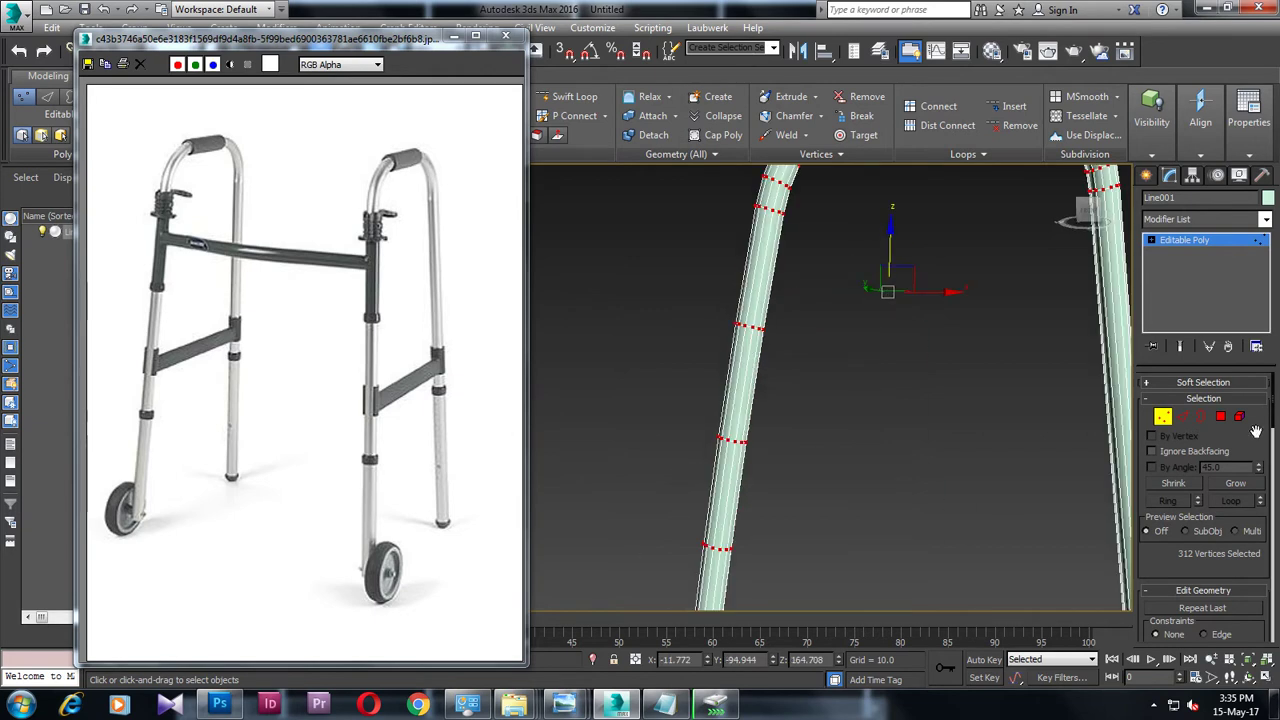
Step: Extrude the upper left leg band outward by 0.551
left_click(1220, 416)
middle_click_drag(727, 388, 727, 445)
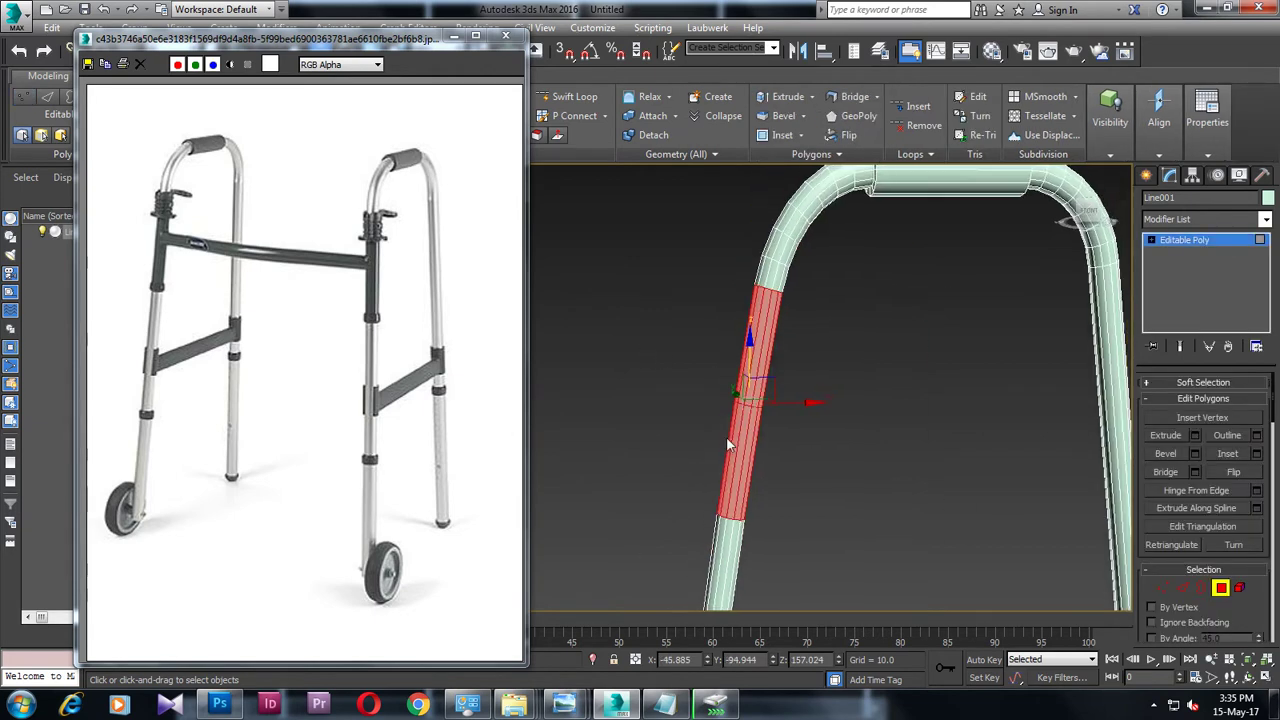
left_click(1195, 435)
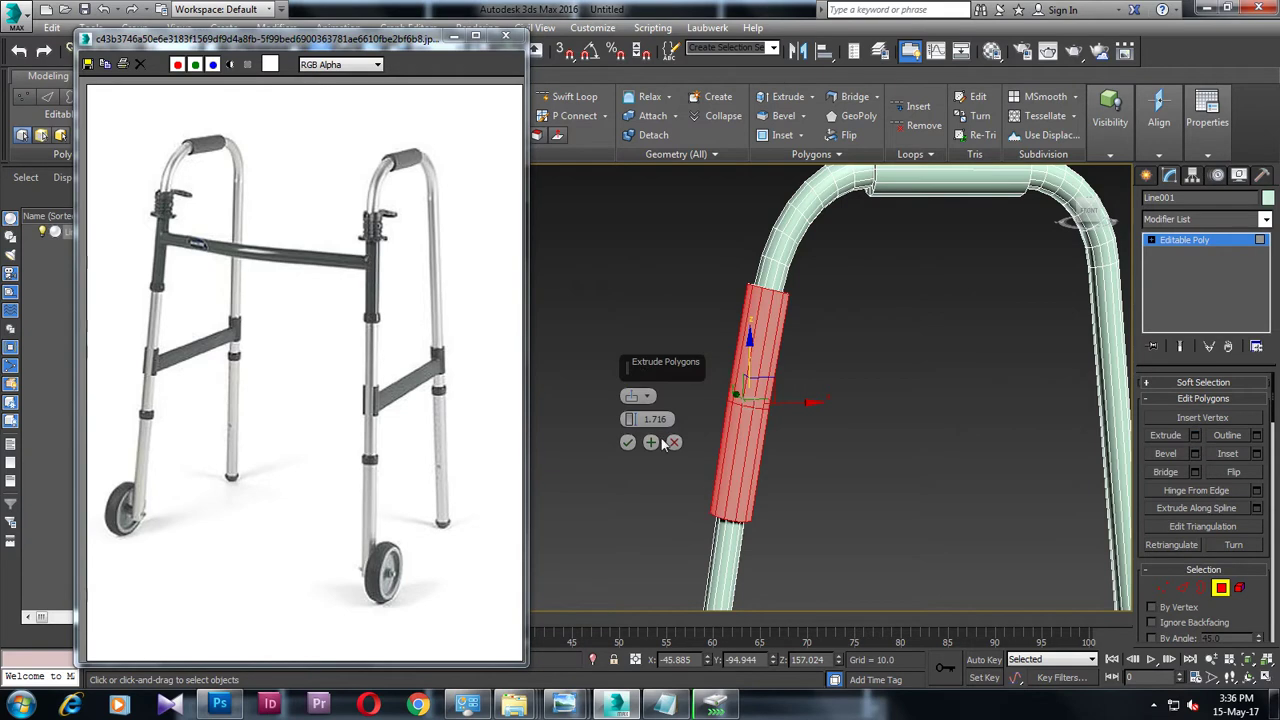
left_click_drag(630, 420, 641, 424)
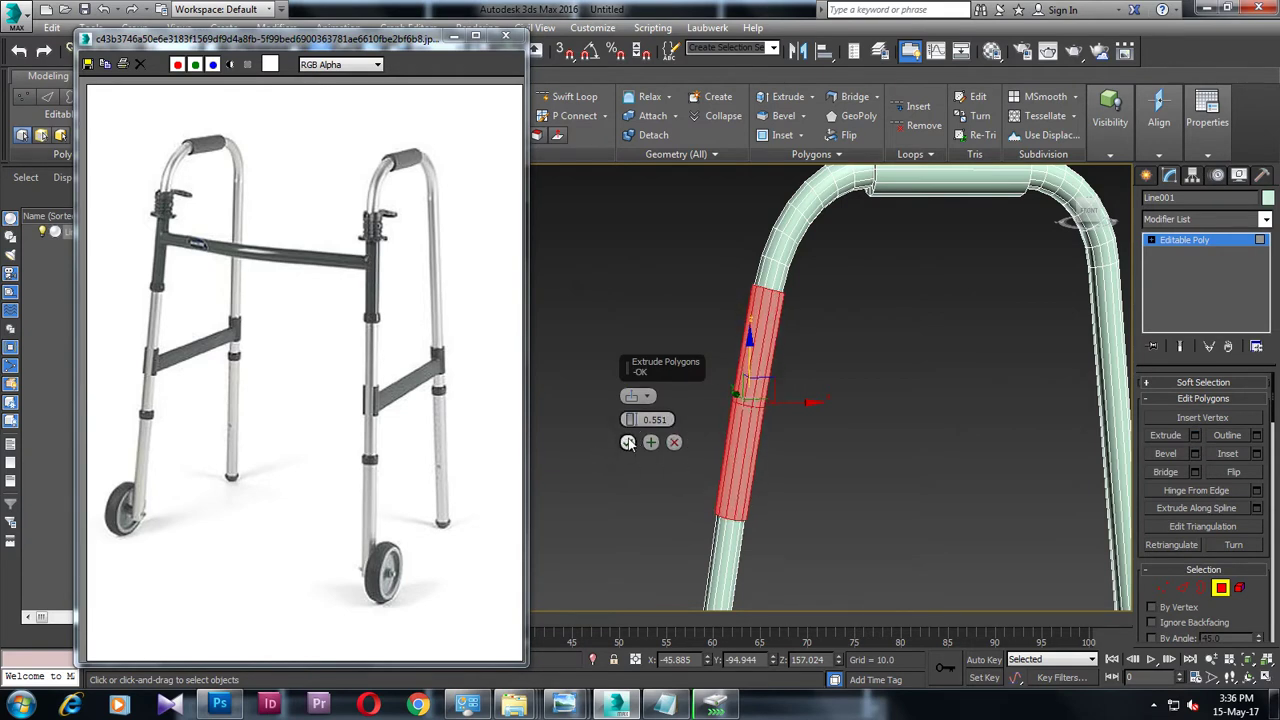
left_click(628, 443)
Step: Insert an edge loop across the leg band with Swift Loop
middle_click_drag(760, 430, 838, 386, "alt")
left_click(570, 96)
left_click(790, 432)
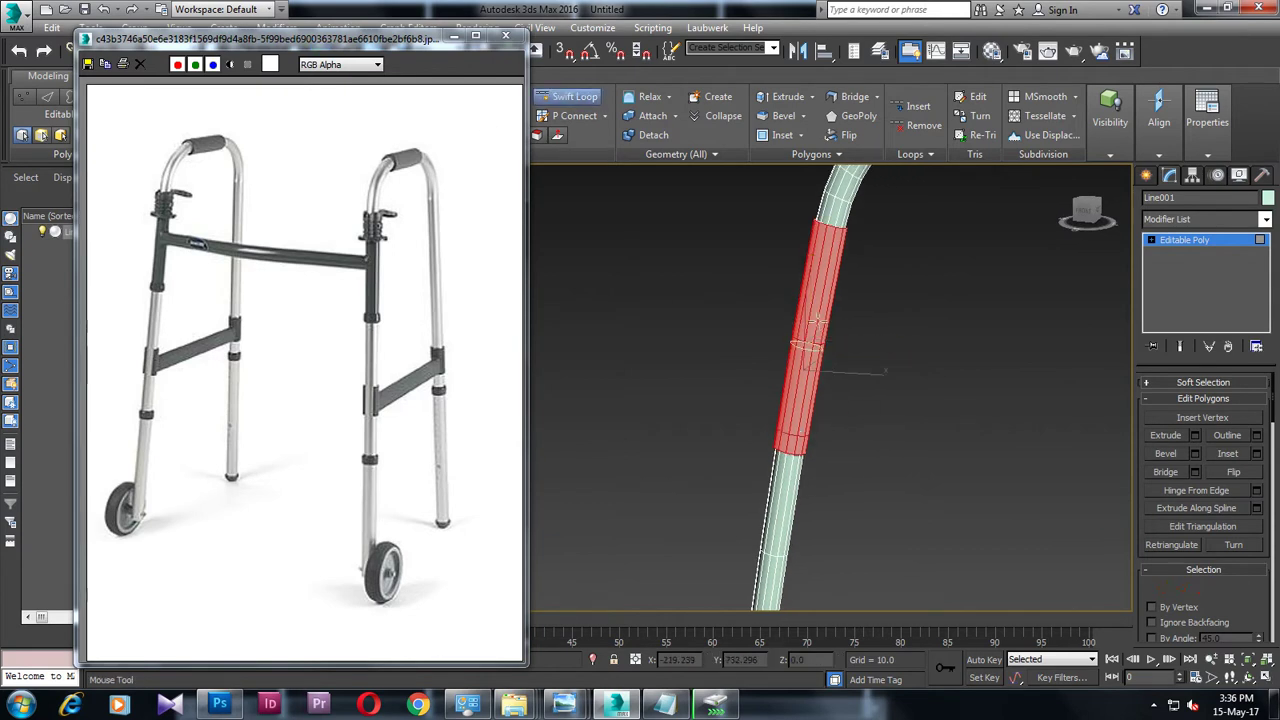
right_click(836, 242)
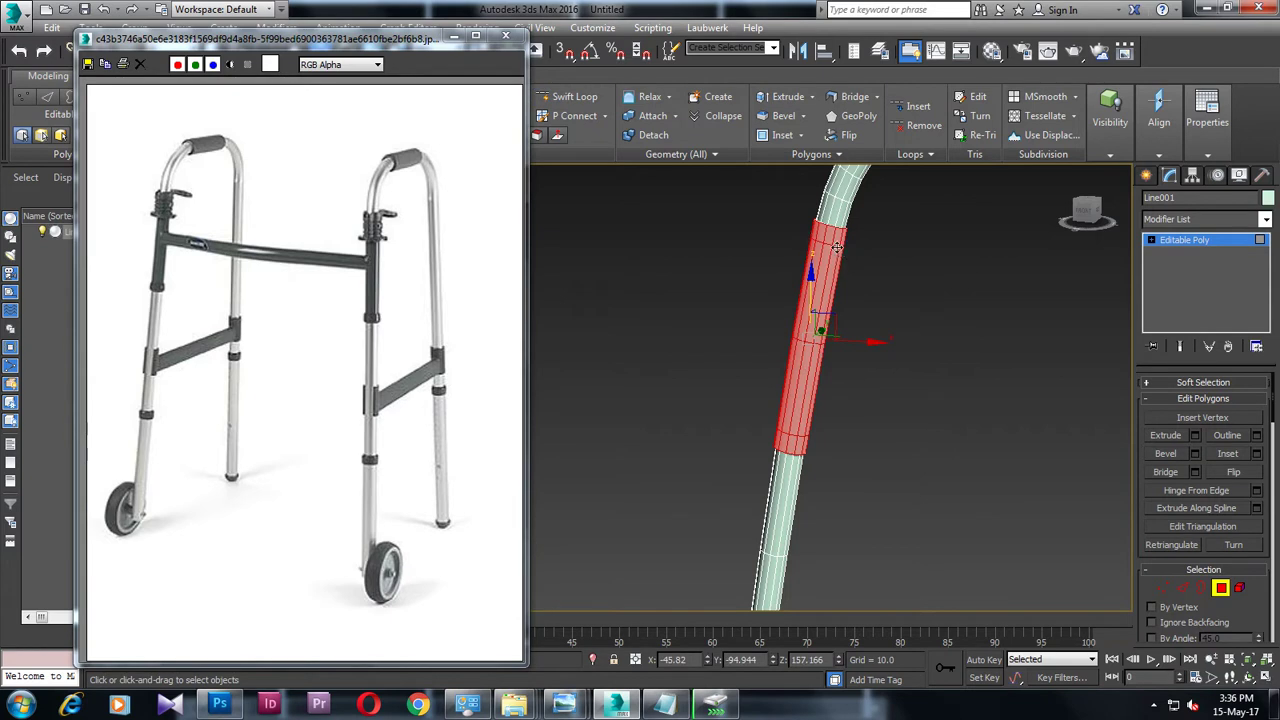
Step: Select the edge ring around the leg, convert it to polygons and extrude the band
key("2")
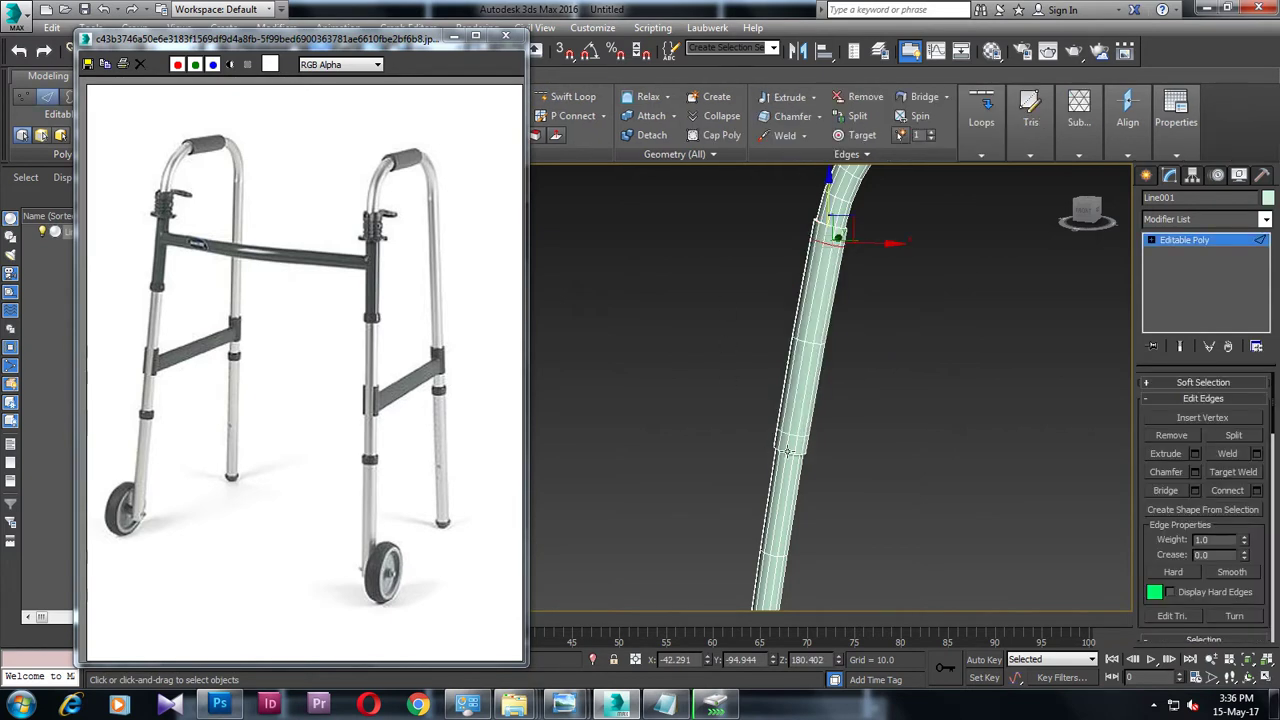
double_click(787, 443)
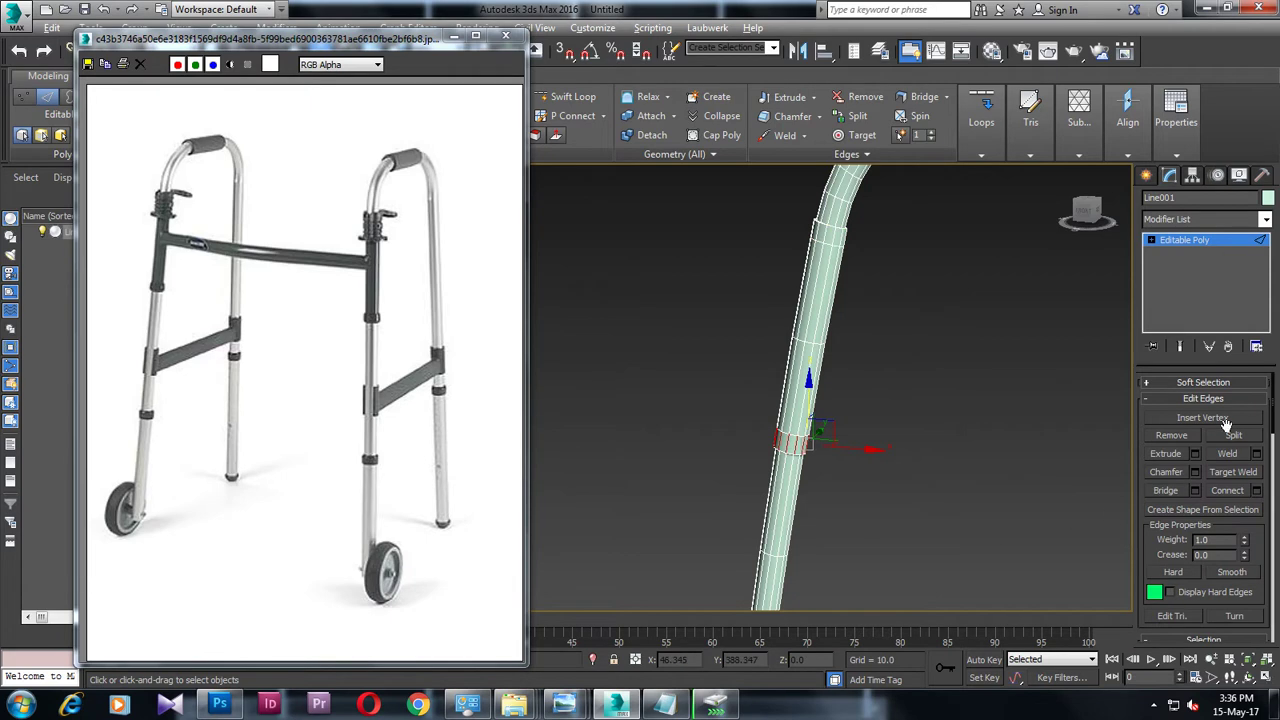
left_click_drag(1258, 545, 1255, 313)
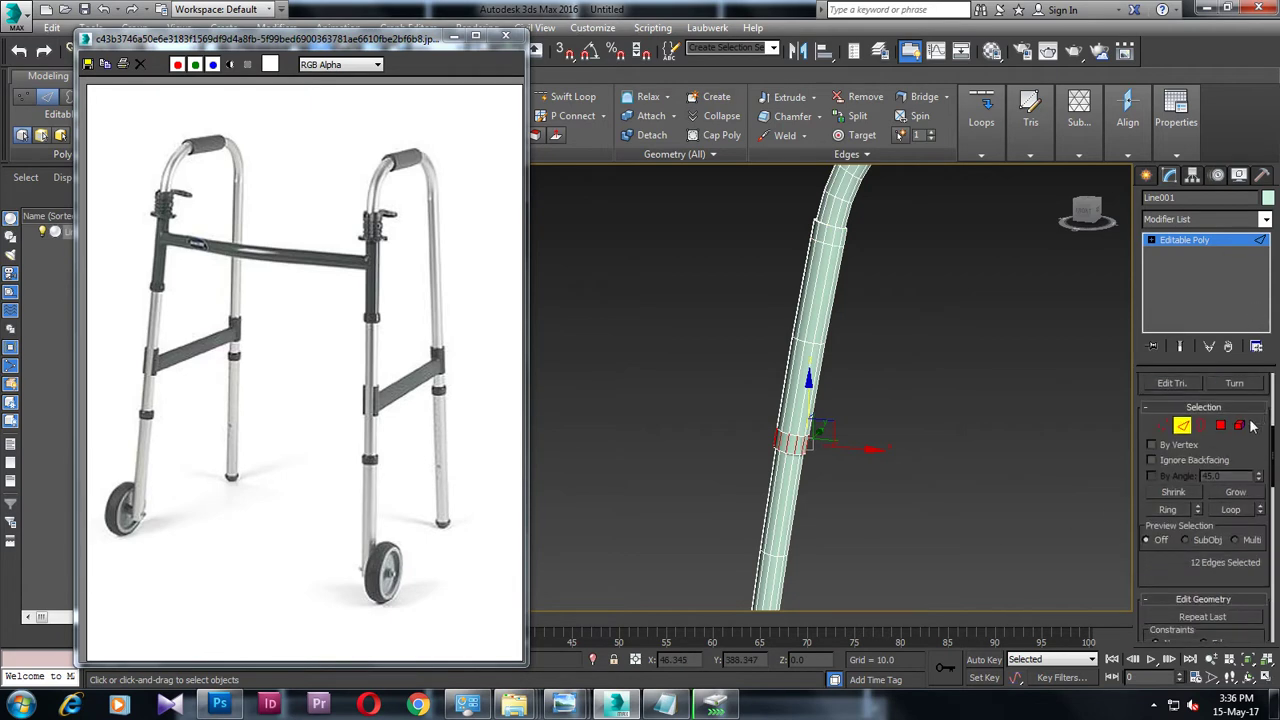
left_click(1218, 428, "ctrl")
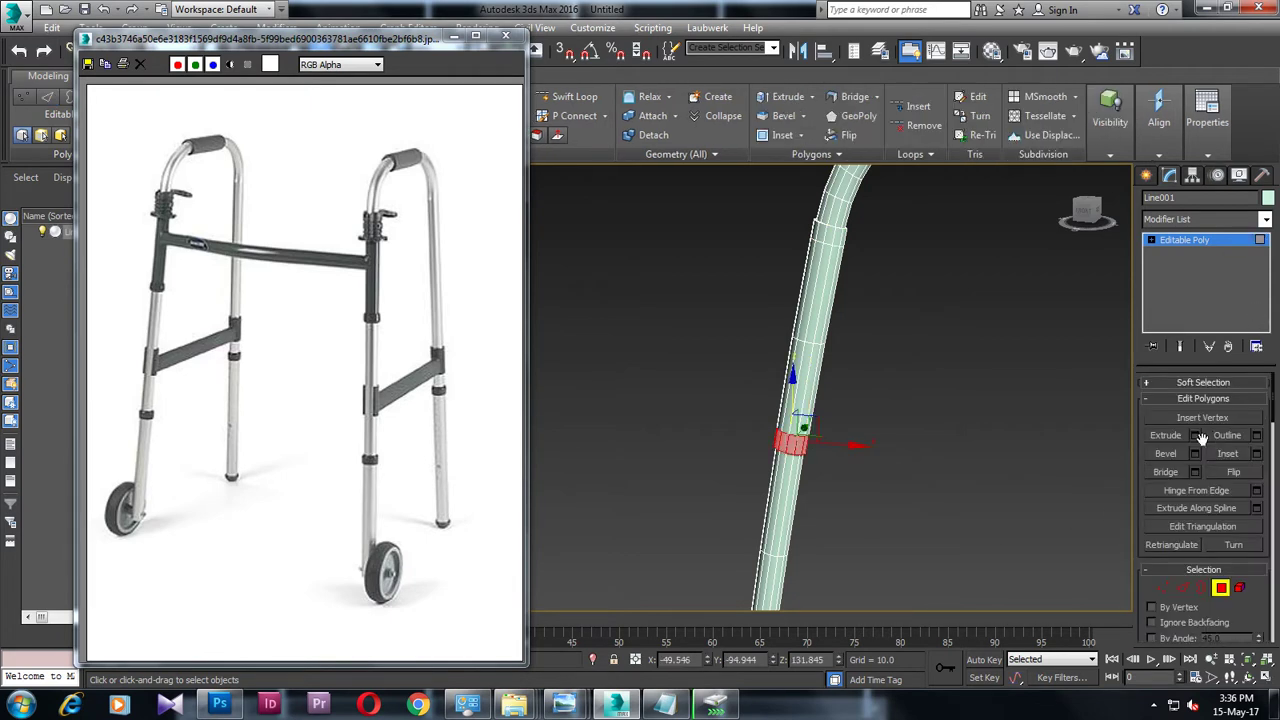
left_click(1195, 436)
left_click(628, 443)
Step: Ring the edge just below the bend and extrude its polygon band 0.551 into a collar
scroll(783, 493, "up", 1)
scroll(818, 440, "up", 1)
scroll(822, 384, "up", 2)
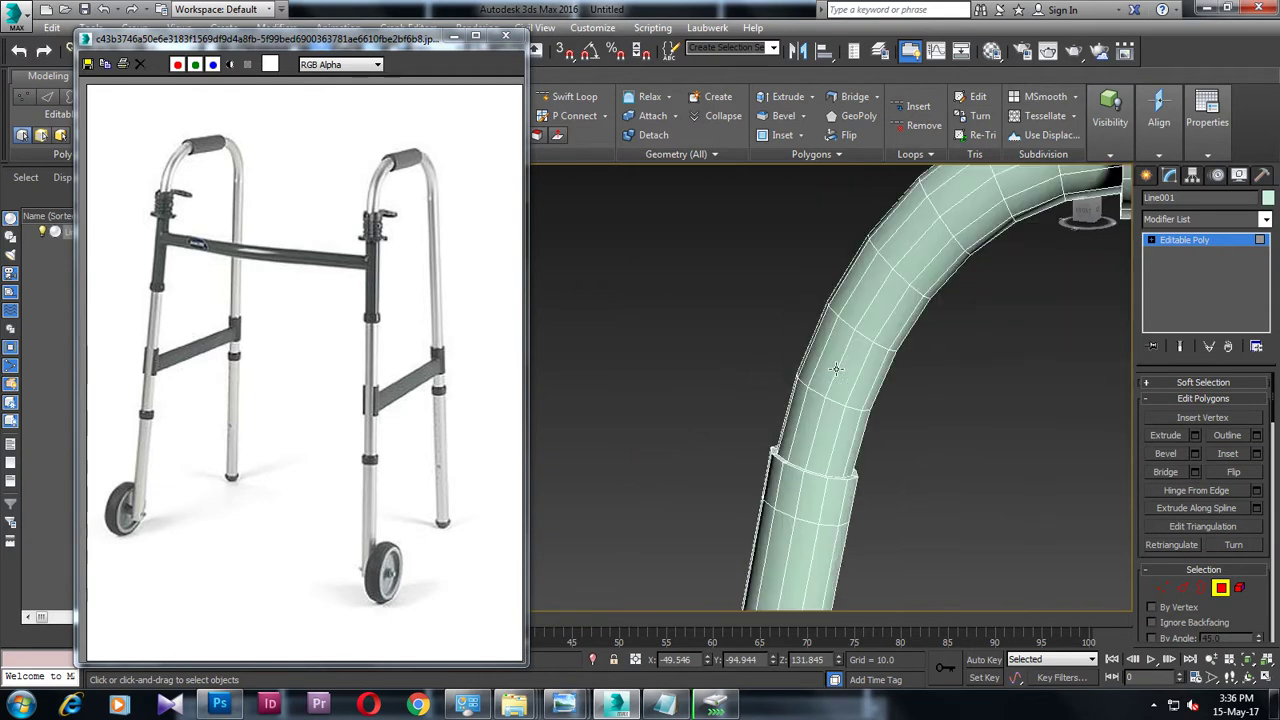
key("2")
left_click(799, 495)
key("alt+r")
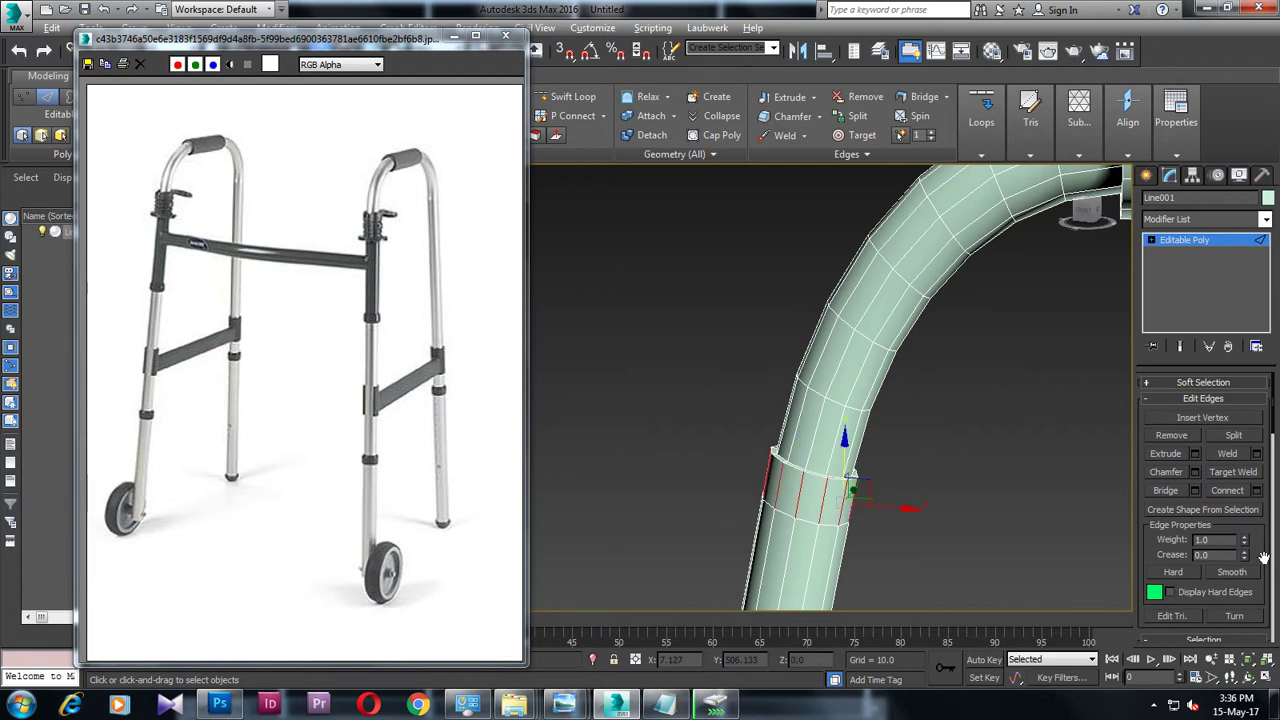
left_click_drag(1262, 556, 1238, 352)
left_click(1220, 456, "ctrl")
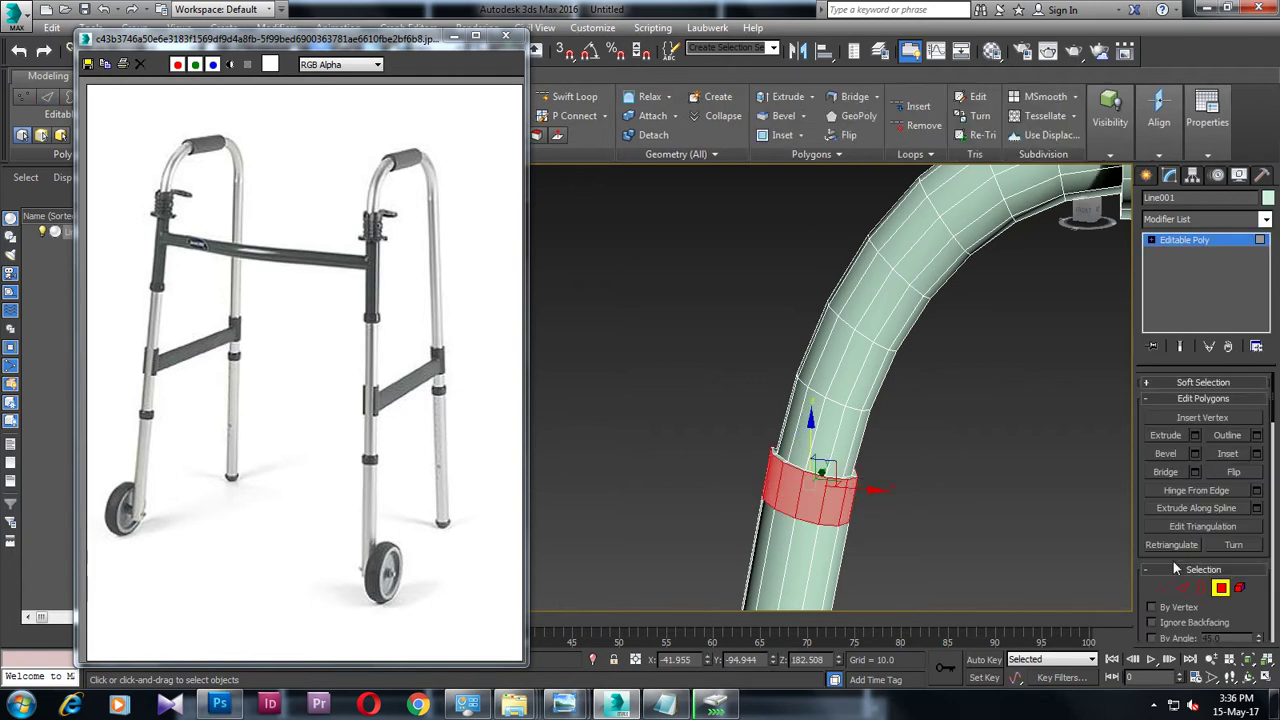
left_click(1194, 436)
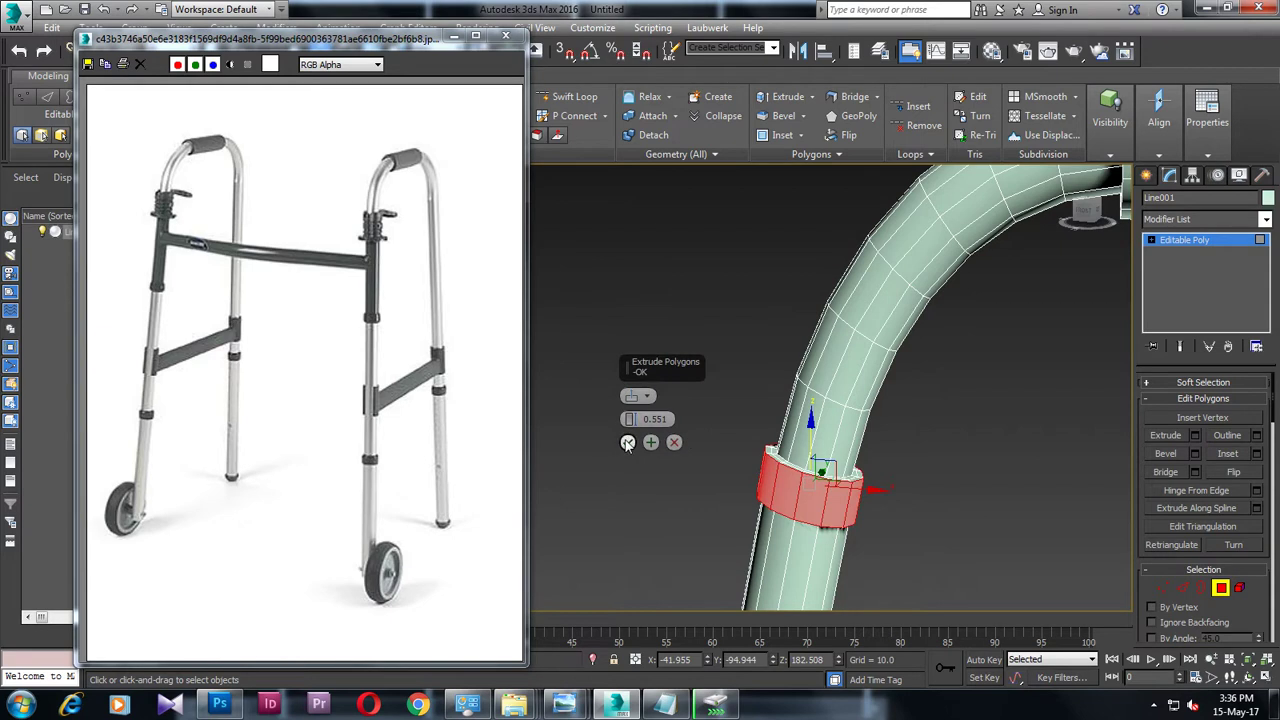
left_click(628, 444)
left_click(673, 388)
scroll(713, 431, "down", 3)
Step: Frame both frame legs from a lower viewing angle and activate Swift Loop in the ribbon
scroll(676, 317, "down", 4)
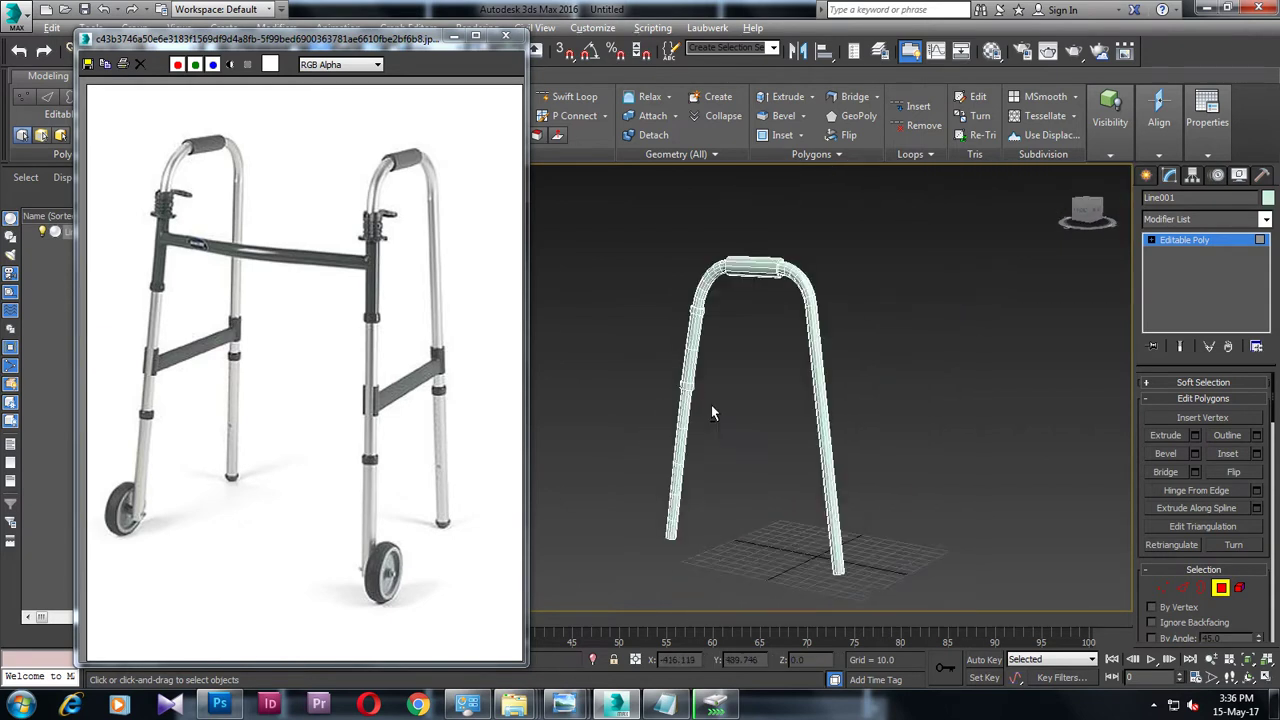
scroll(780, 400, "up", 3)
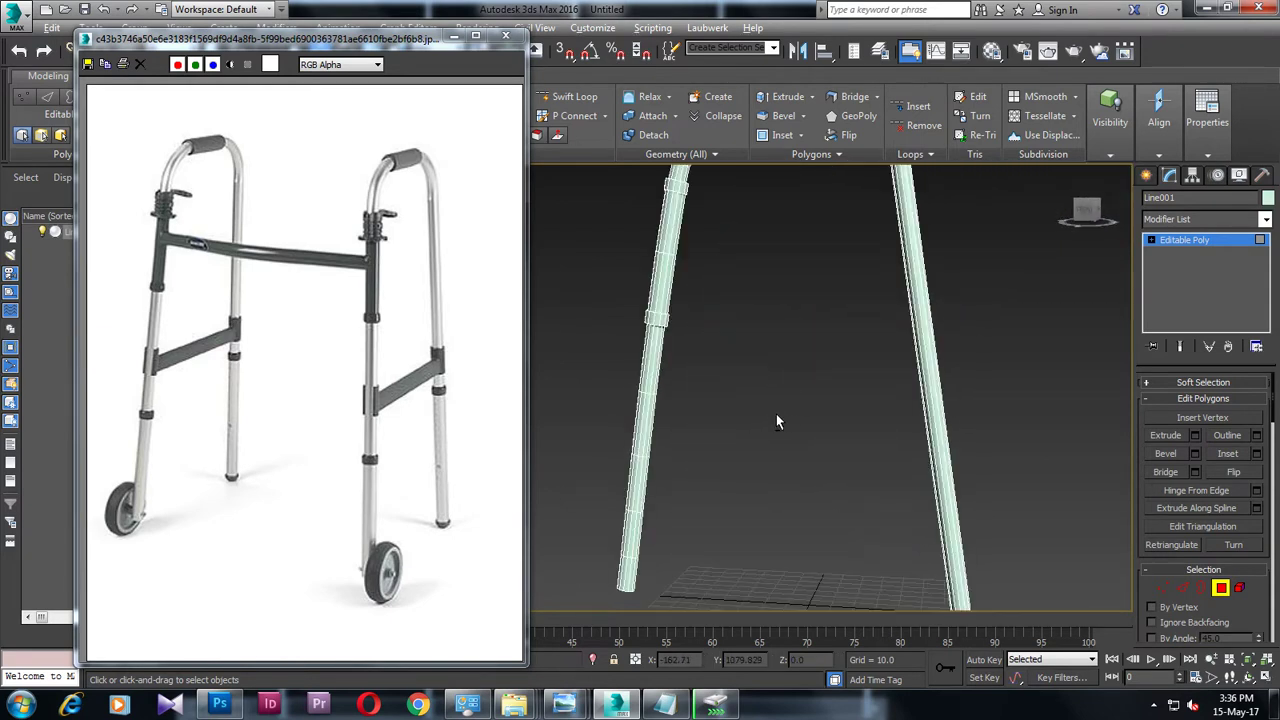
scroll(776, 424, "up", 2)
scroll(788, 410, "up", 2)
middle_click_drag(788, 410, 796, 420)
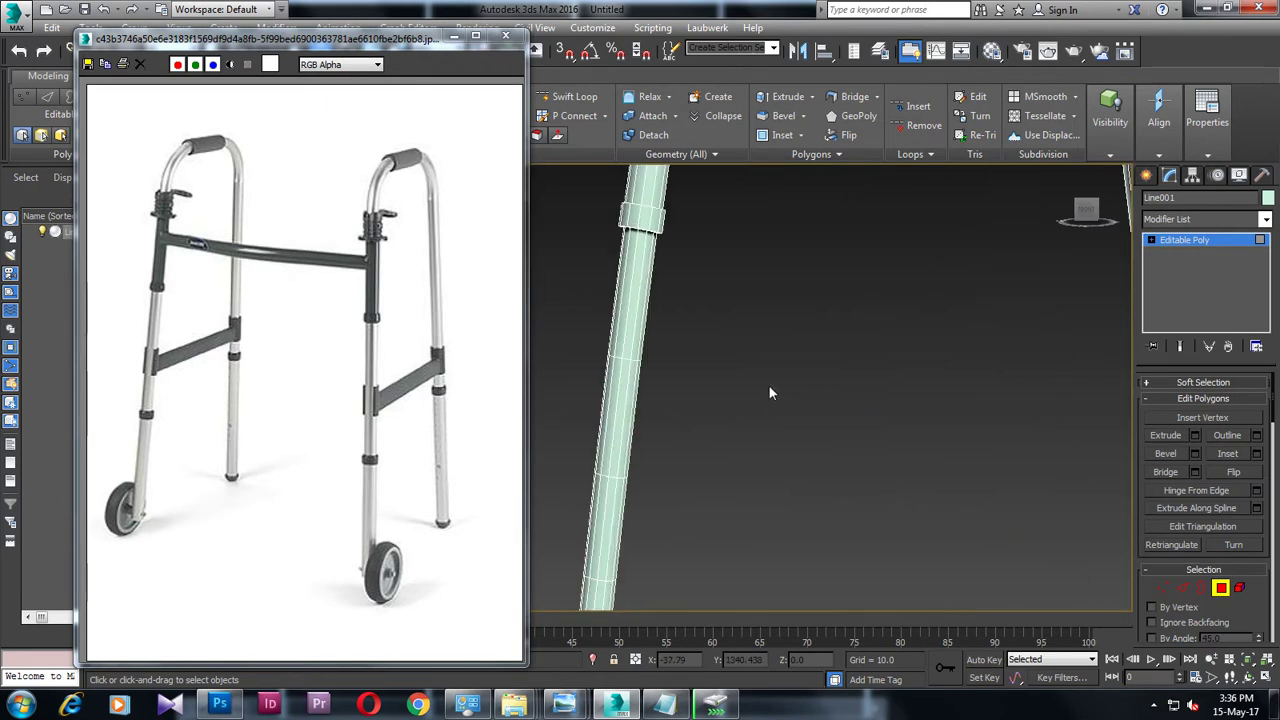
scroll(729, 464, "down", 2)
scroll(721, 408, "down", 5)
scroll(749, 420, "up", 3)
middle_click_drag(740, 431, 749, 438)
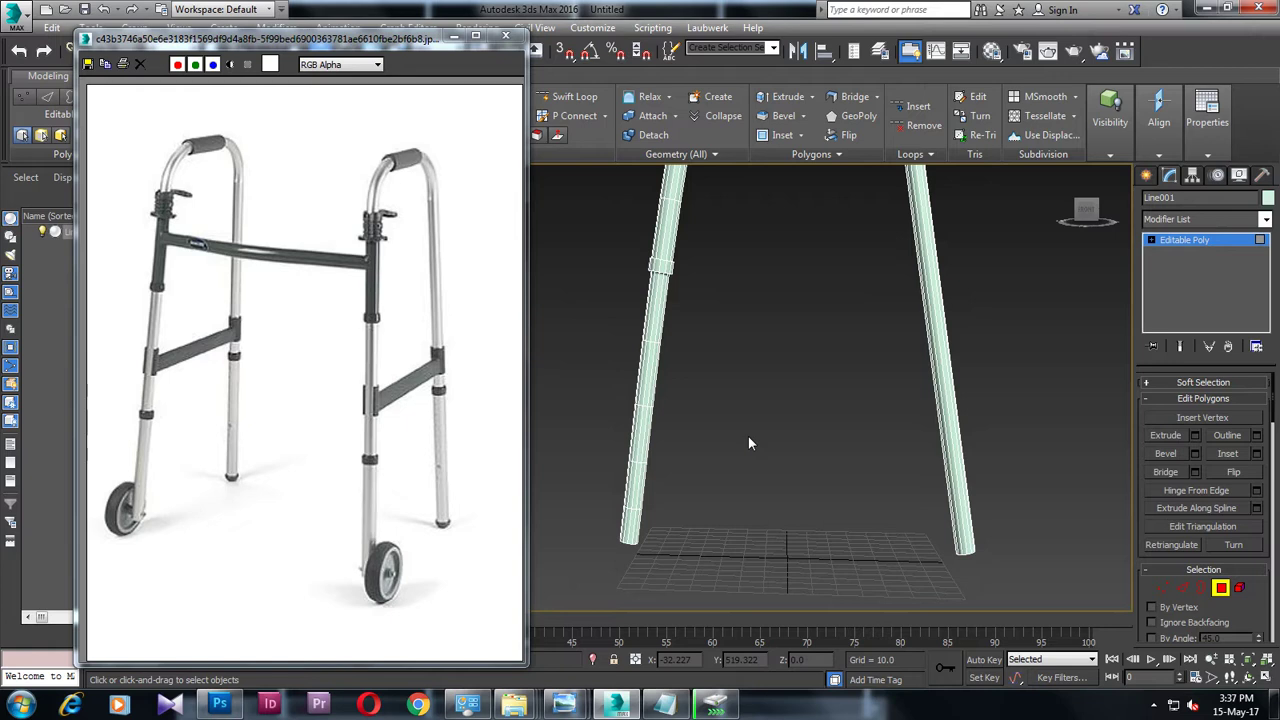
mouse_move(715, 453)
middle_mouse_down("alt")
mouse_move(760, 397)
mouse_move(752, 389)
middle_mouse_up("alt")
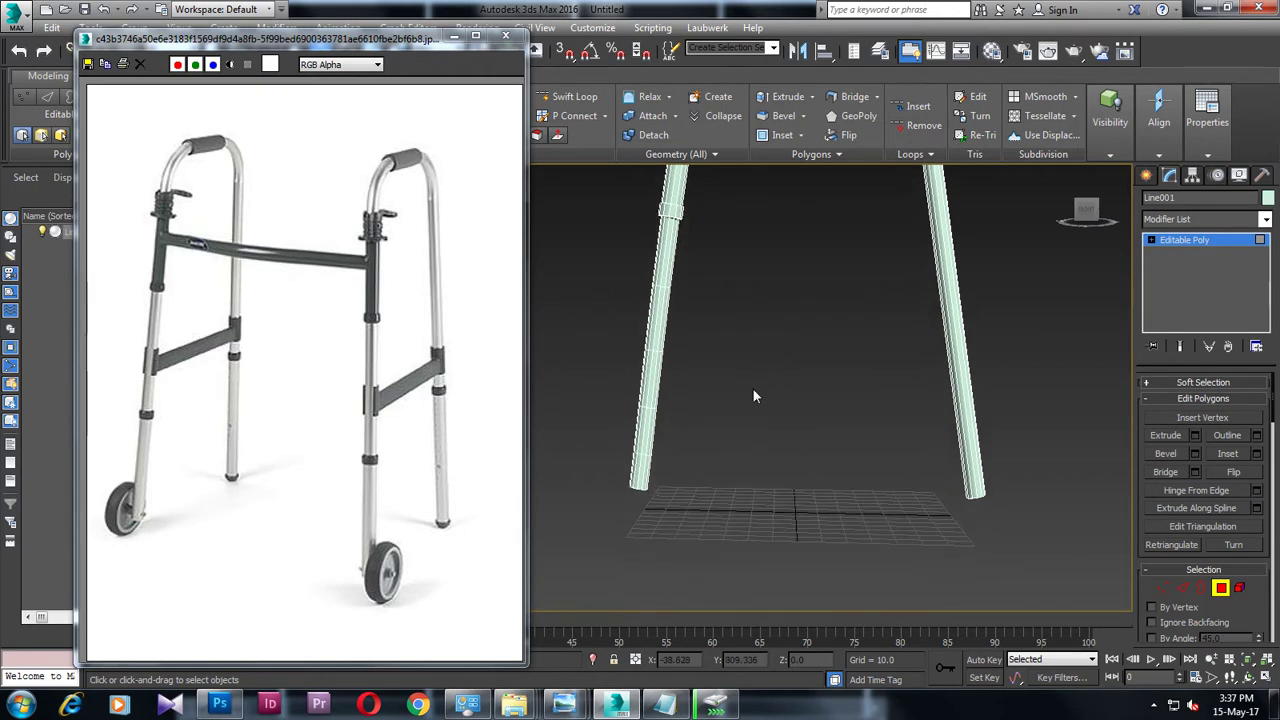
left_click(574, 96)
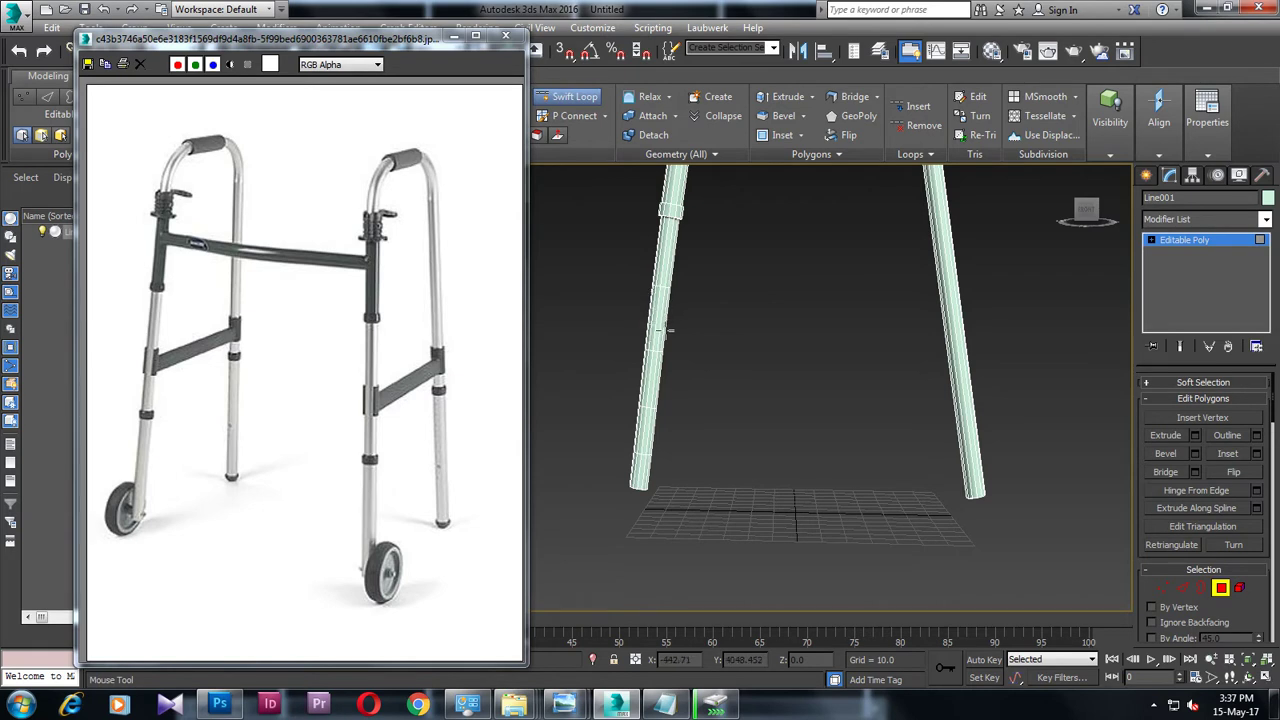
Step: In Vertex mode, marquee-select the left leg's vertex loops and move them slightly left on X
key("1")
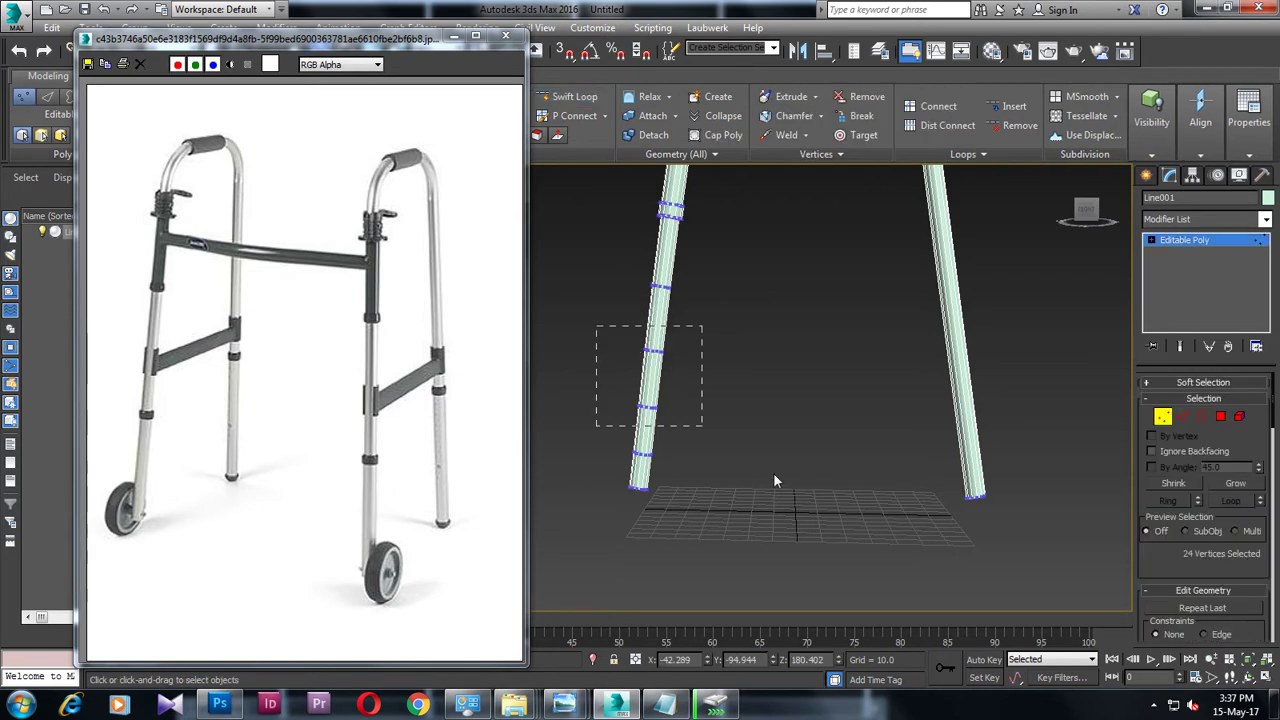
left_click_drag(1133, 623, 1133, 623)
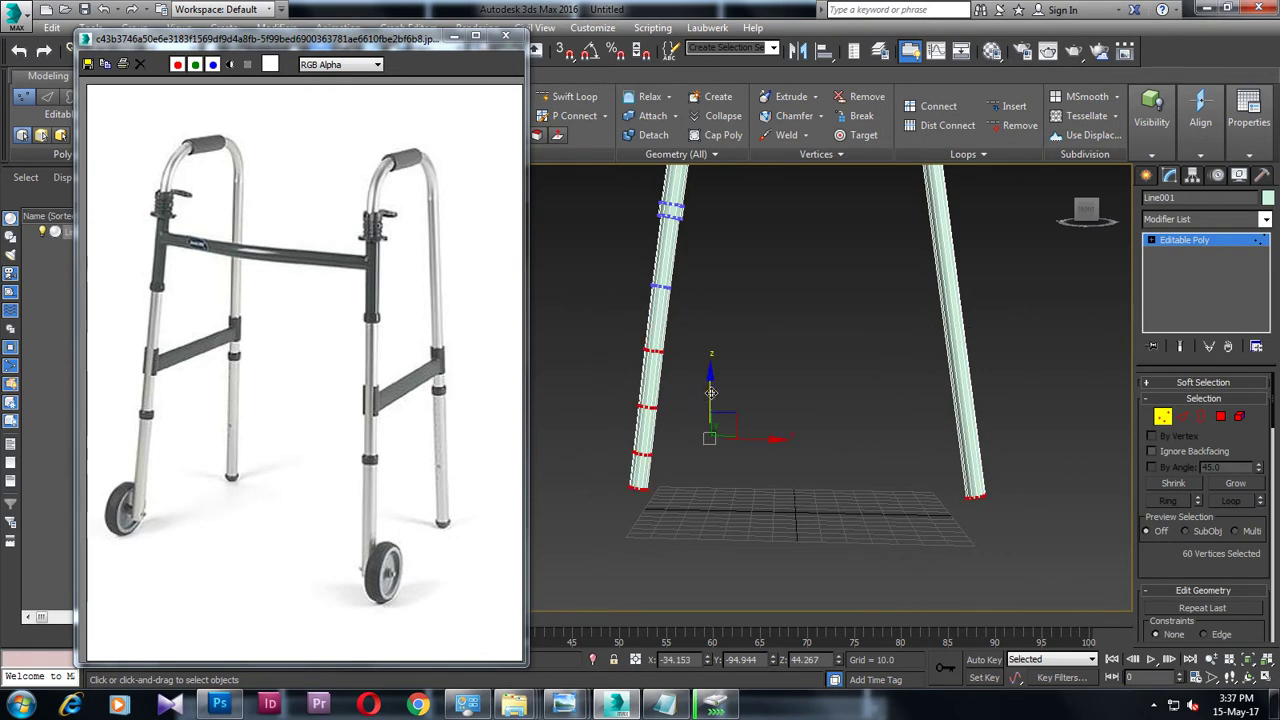
left_click_drag(634, 406, 707, 542)
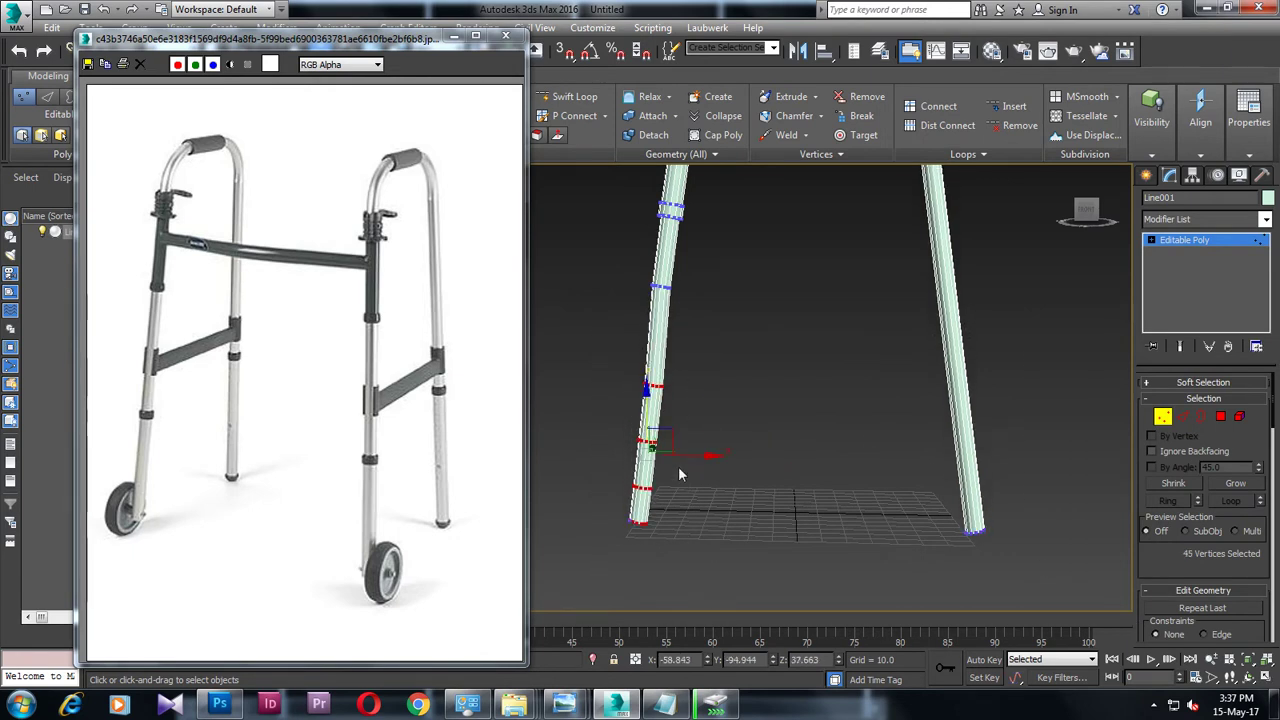
left_click_drag(557, 348, 743, 528, "ctrl")
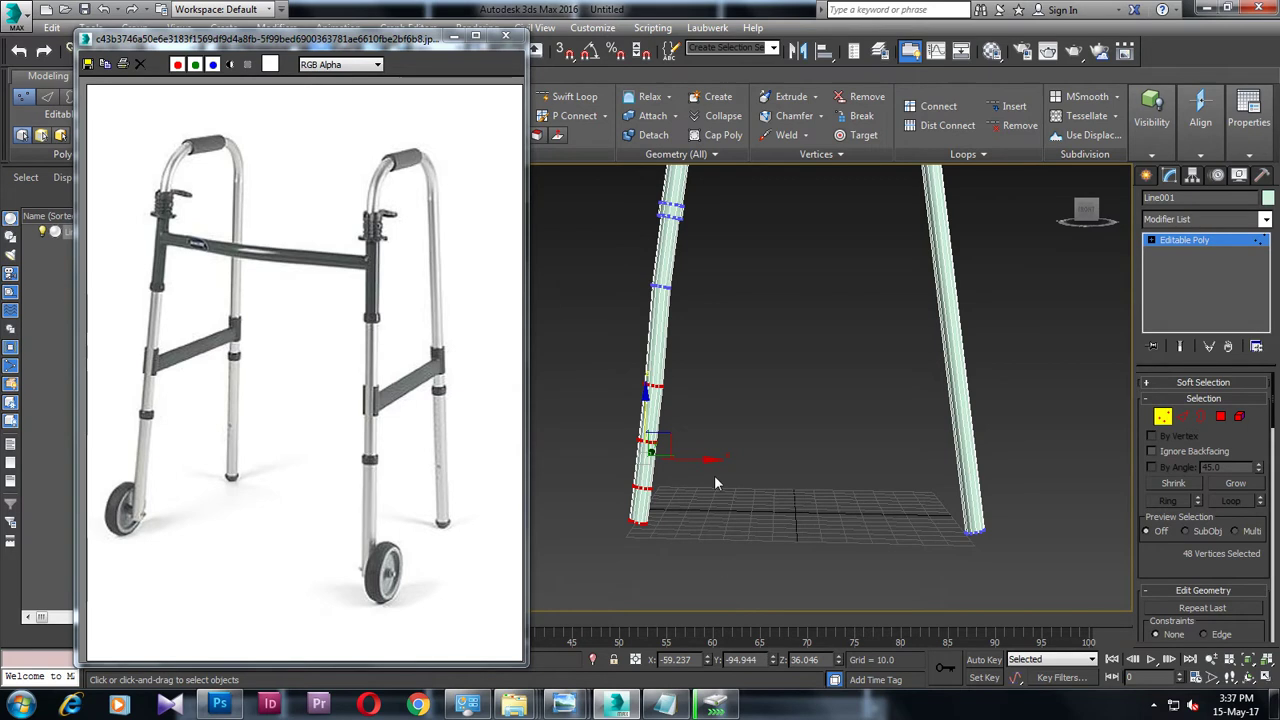
left_click_drag(705, 458, 695, 458)
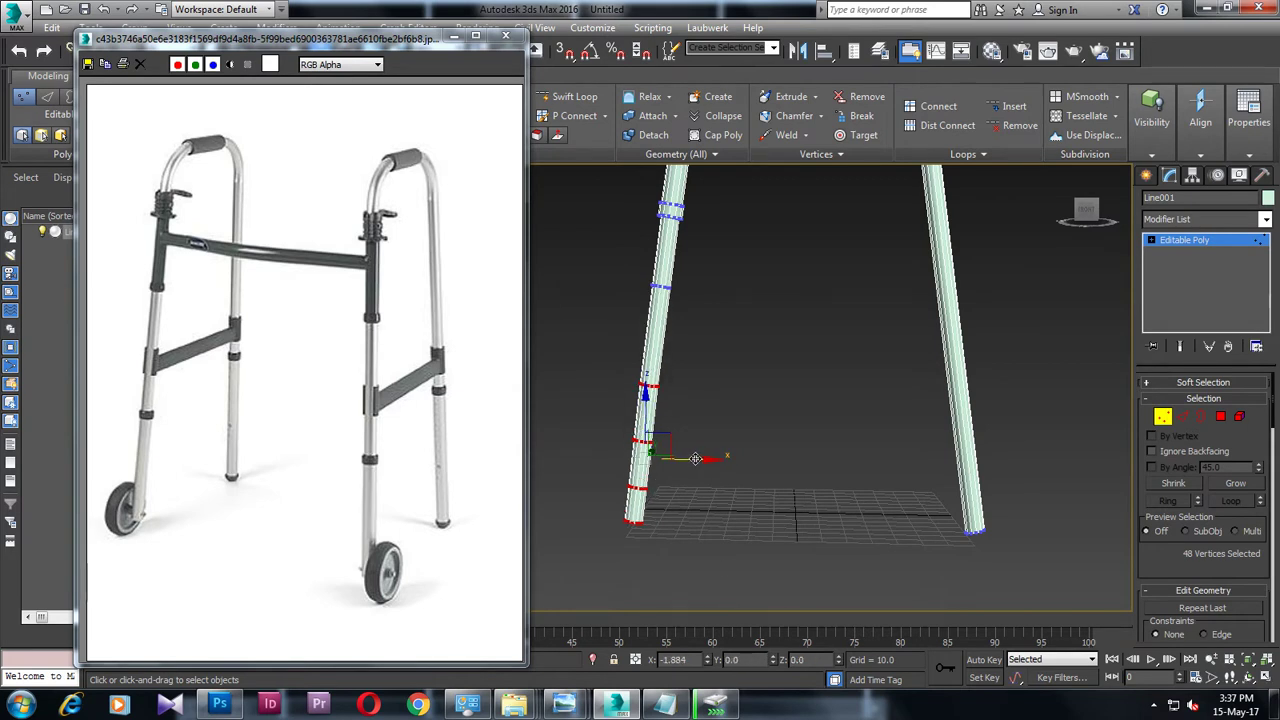
Step: Insert a new edge loop on the left leg with Swift Loop
scroll(754, 466, "down", 5)
scroll(845, 418, "up", 3)
scroll(808, 428, "up", 1)
scroll(787, 429, "up", 3)
scroll(760, 427, "up", 3)
middle_click_drag(756, 426, 756, 422)
left_click(574, 96)
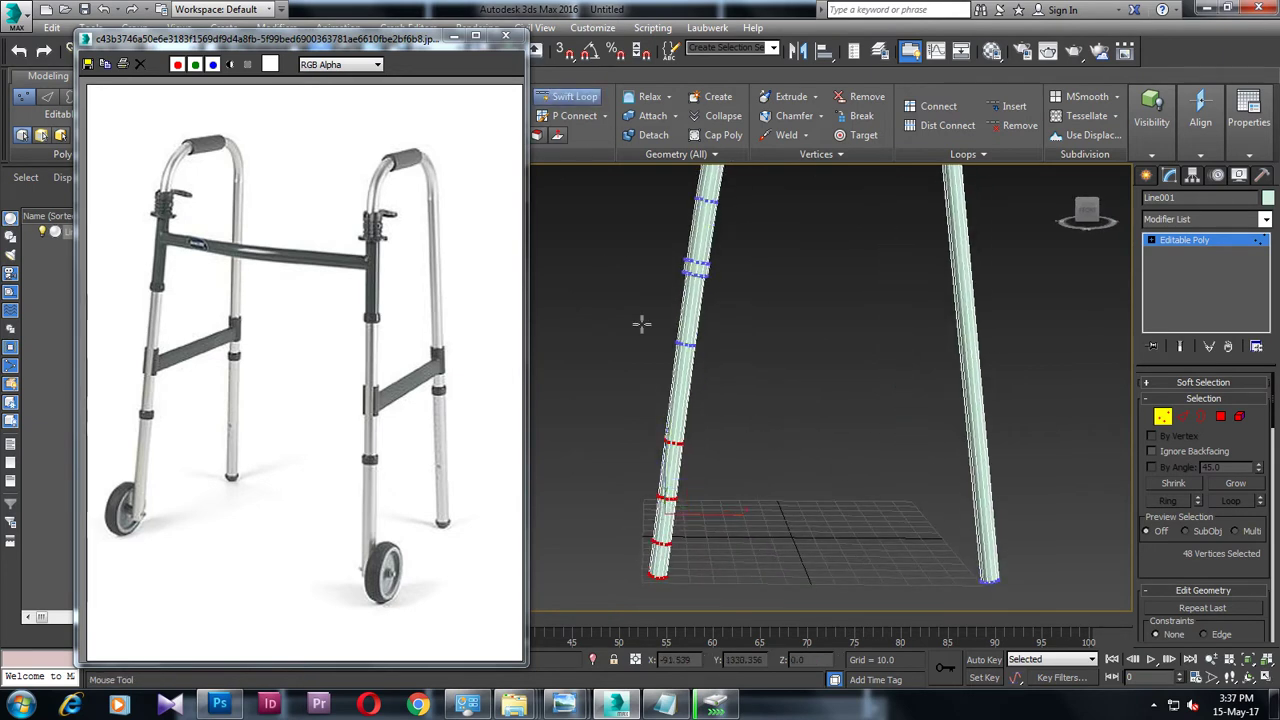
left_click(686, 357)
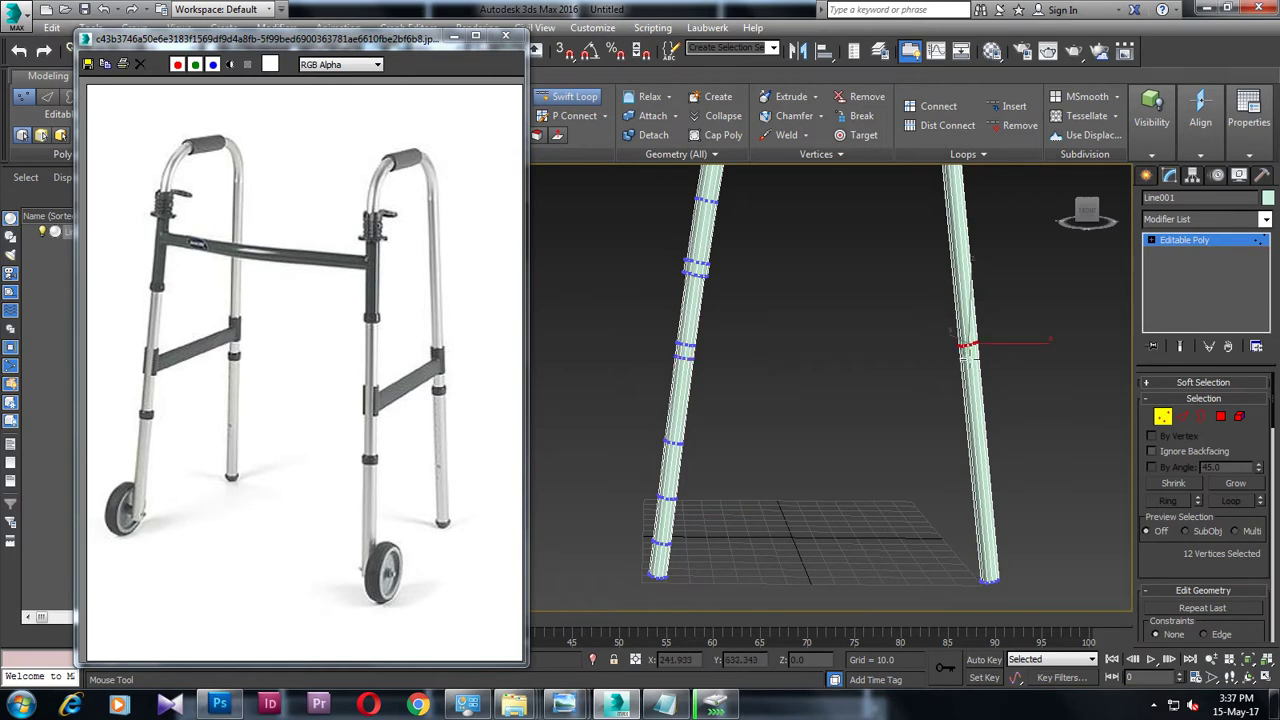
right_click(965, 347)
Step: In the Front view, select the right leg's vertices and nudge them slightly on X
key("alt+w")
key("alt+w")
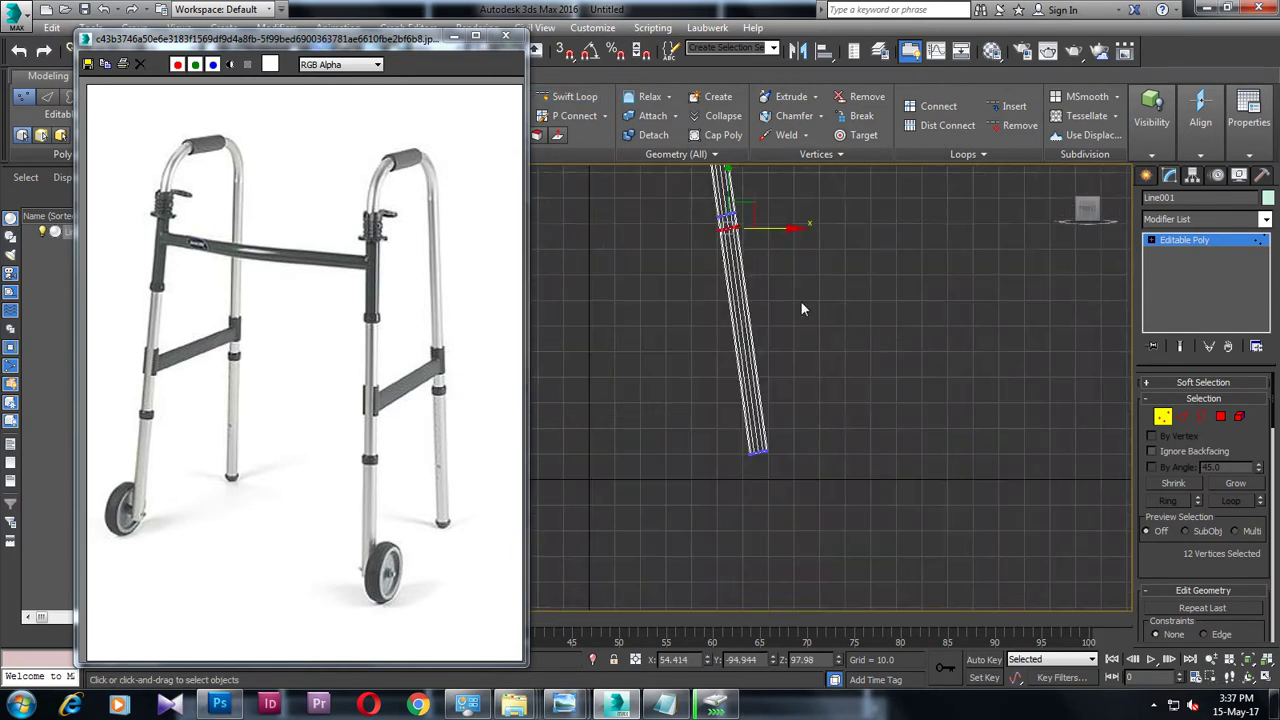
middle_click_drag(780, 283, 995, 391)
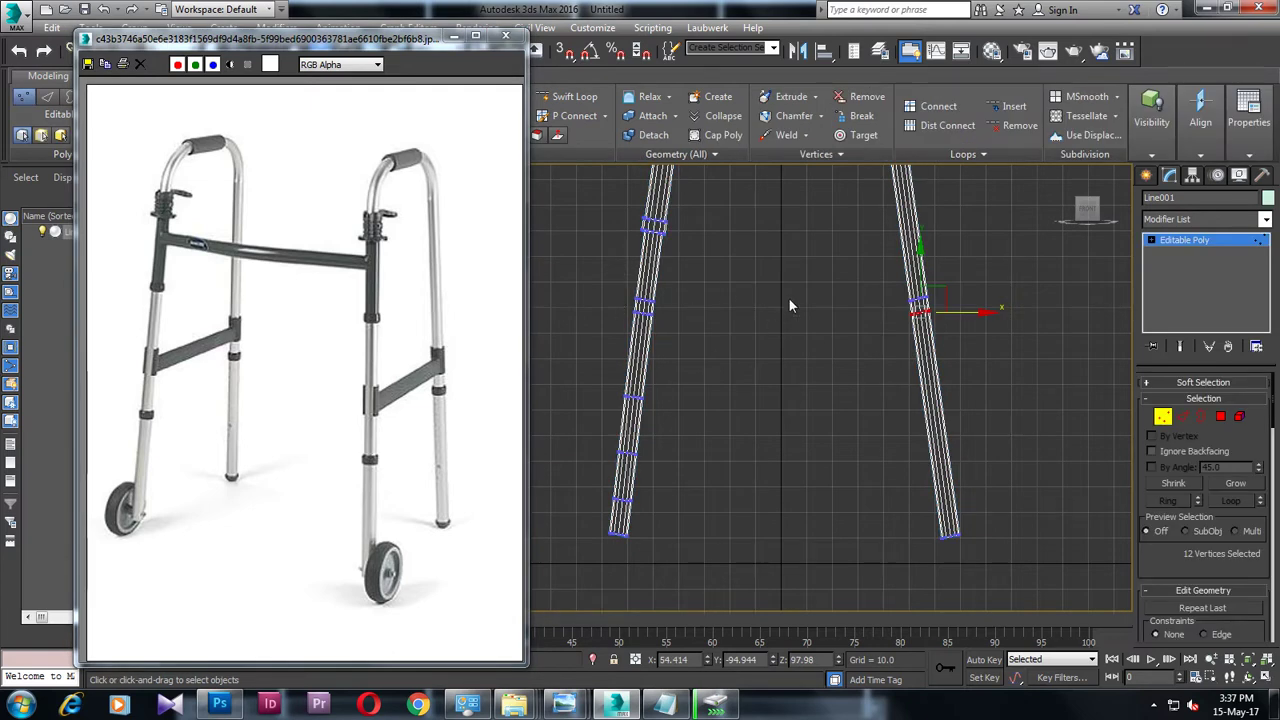
left_click_drag(987, 350, 989, 330)
scroll(989, 330, "up", 4)
scroll(1000, 350, "down", 2)
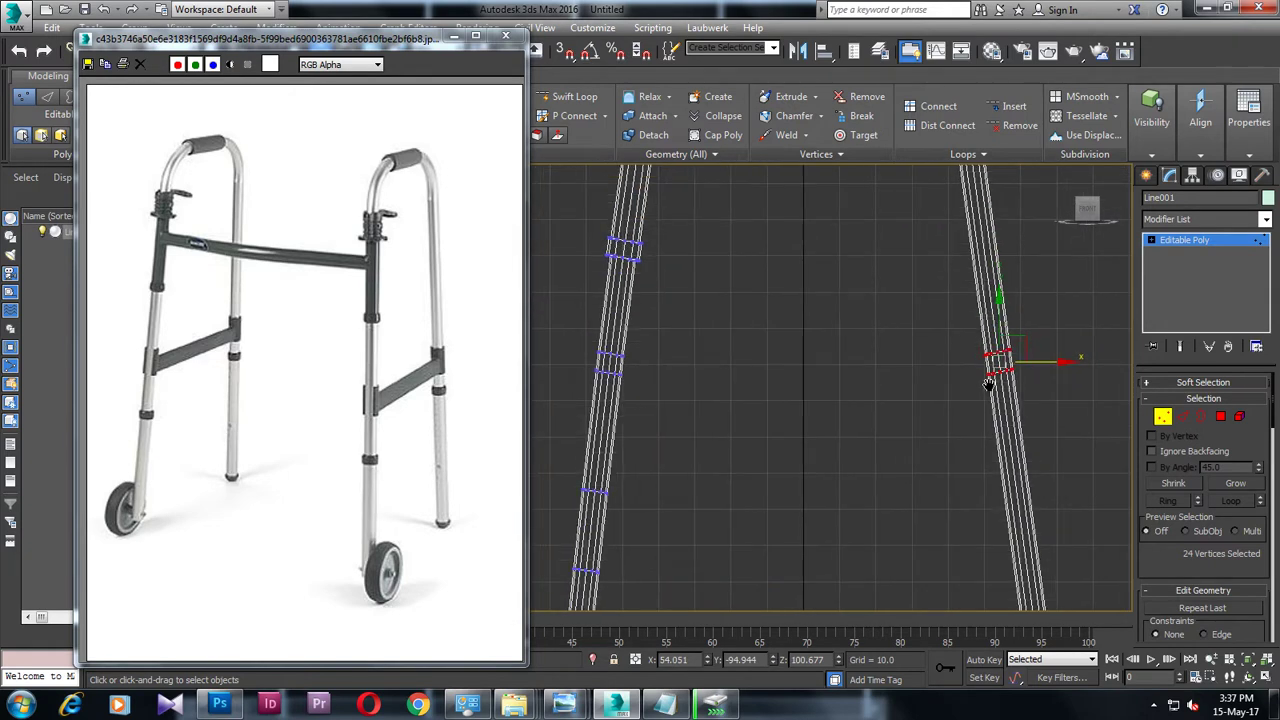
left_click_drag(1018, 348, 1027, 348)
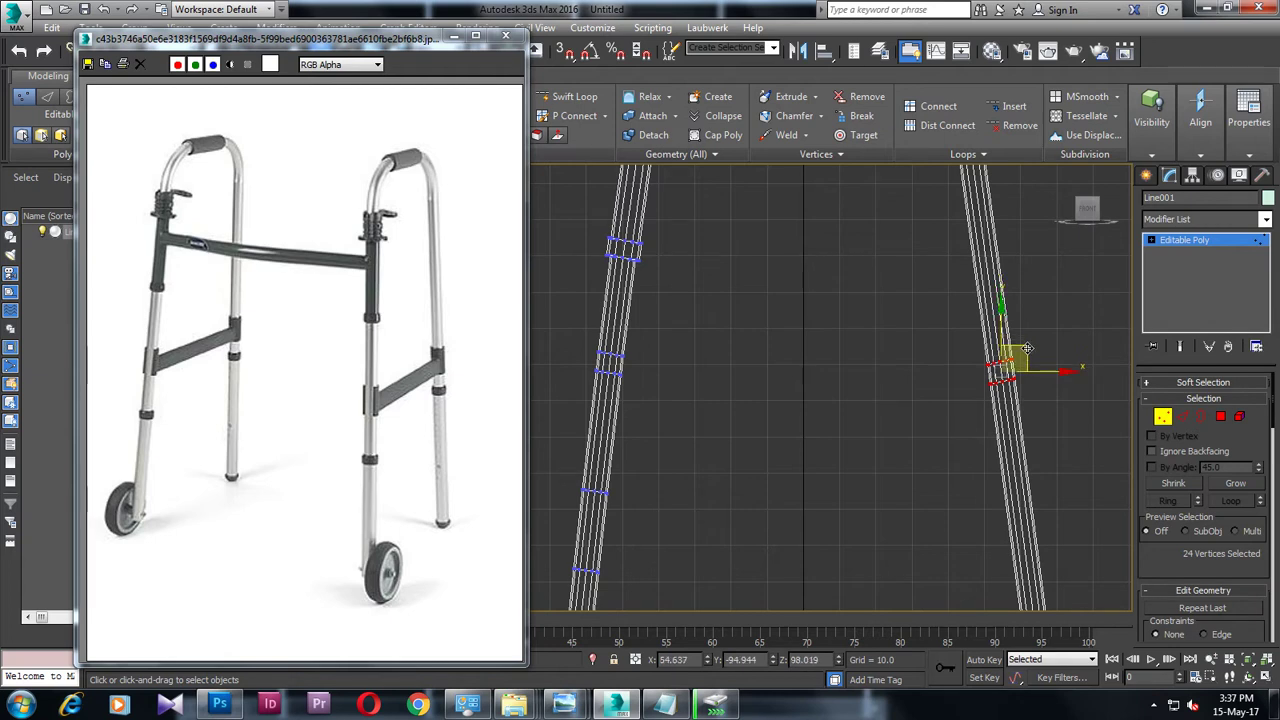
key("alt+w")
mouse_move(900, 480)
middle_mouse_down("alt")
mouse_move(768, 377)
mouse_move(943, 414)
mouse_move(826, 409)
mouse_move(760, 437)
mouse_move(774, 349)
middle_mouse_up("alt")
key("alt+w")
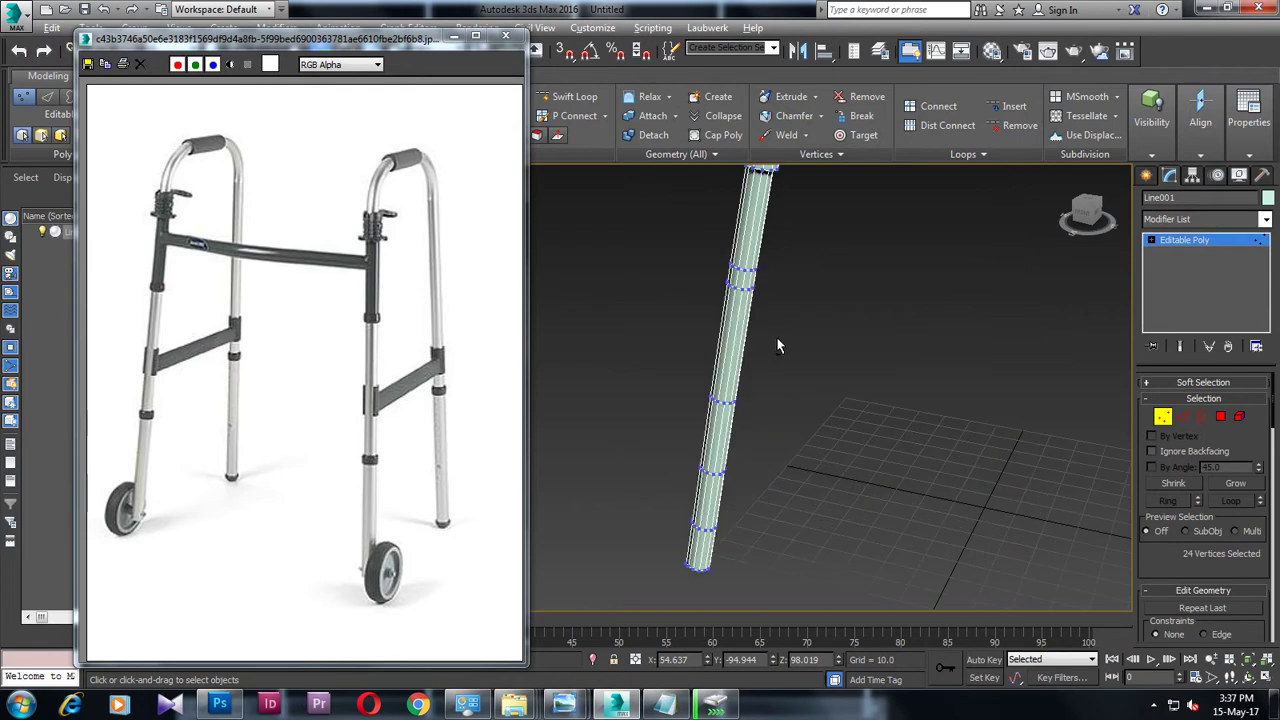
Step: In Polygon mode, select a narrow ring of faces around the leg
scroll(765, 355, "up", 3)
scroll(745, 362, "up", 2)
scroll(725, 370, "down", 3)
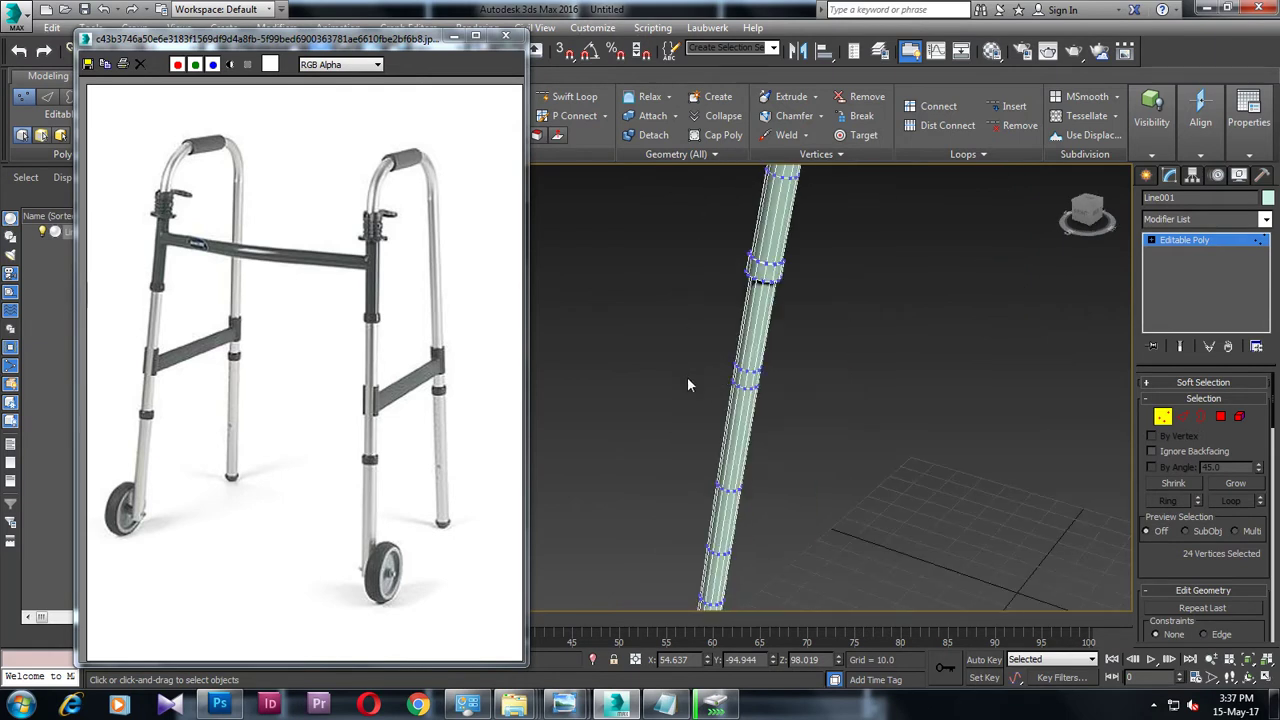
scroll(700, 385, "up", 2)
middle_click_drag(724, 388, 663, 366)
scroll(663, 366, "up", 2)
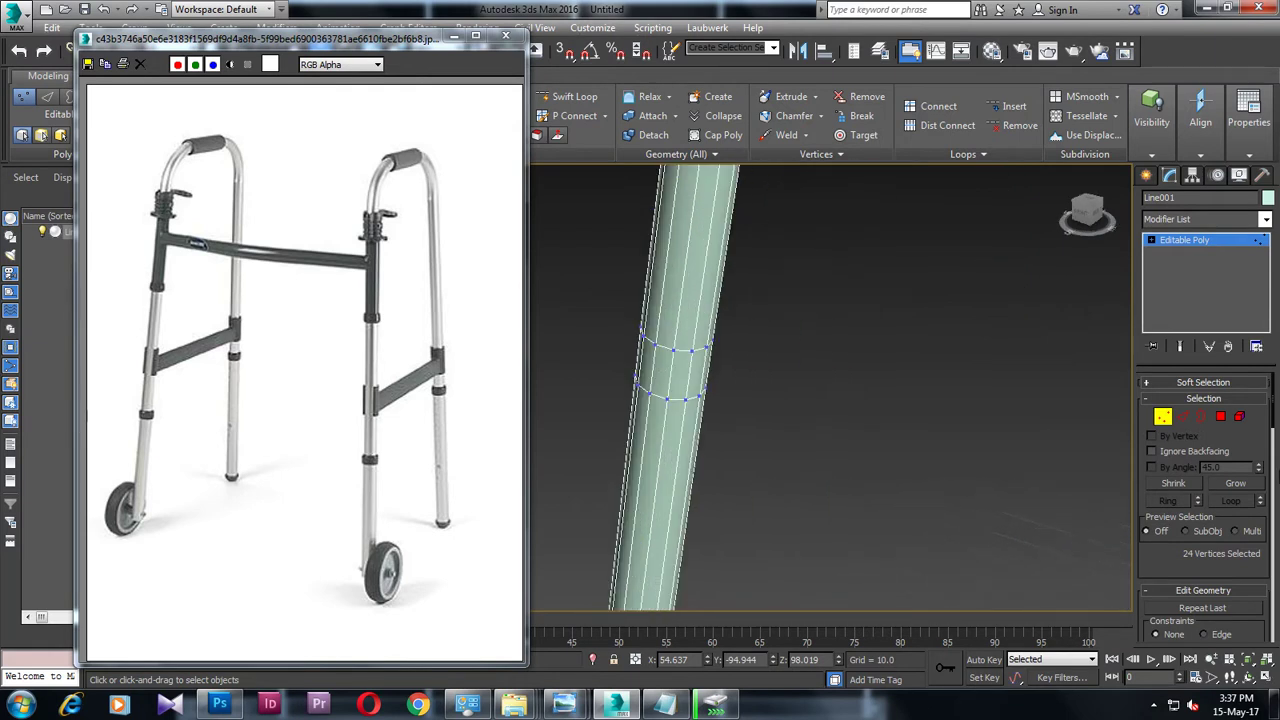
left_click(1221, 417)
left_click(638, 374)
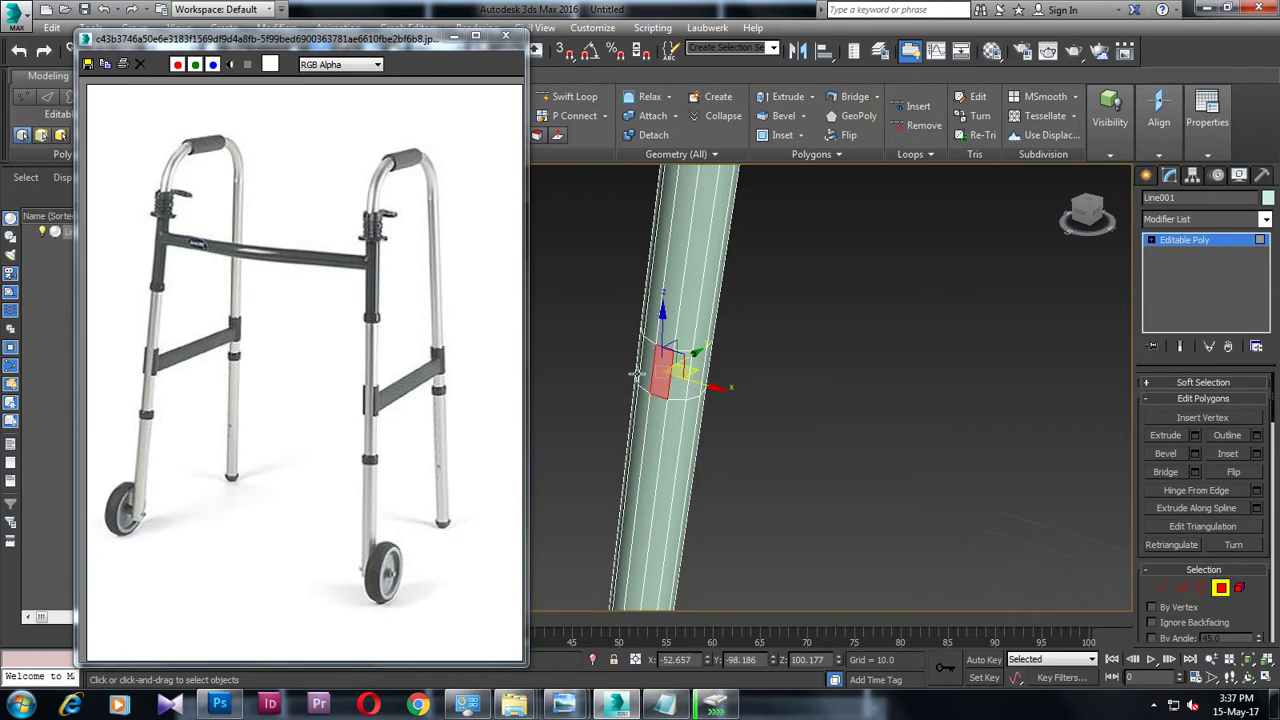
left_click(686, 387, "ctrl")
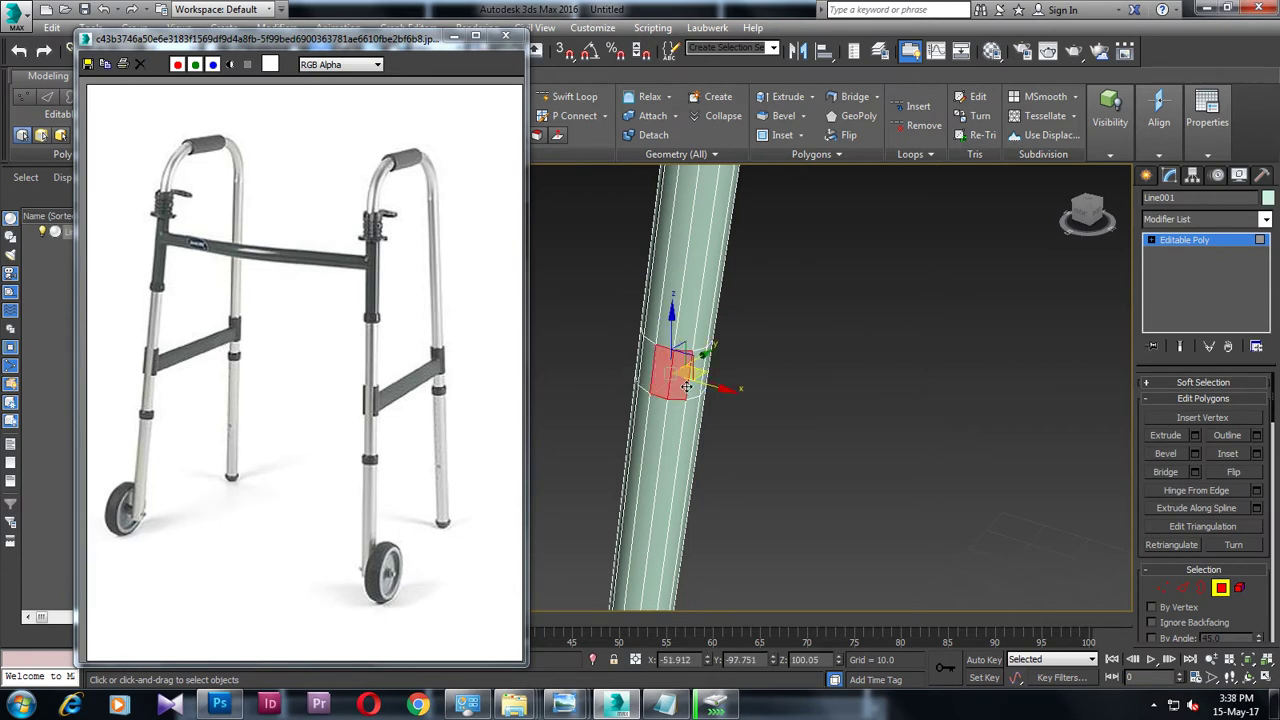
middle_click_drag(760, 394, 703, 410, "alt")
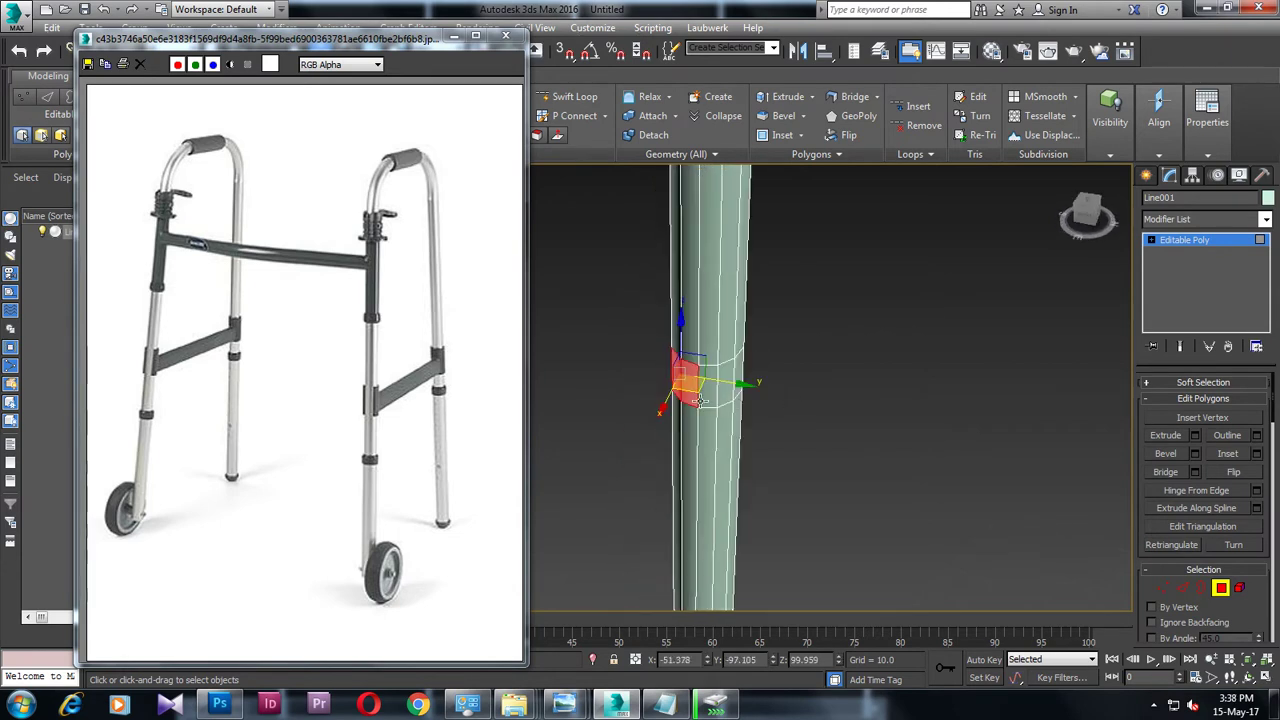
left_click(727, 386, "ctrl")
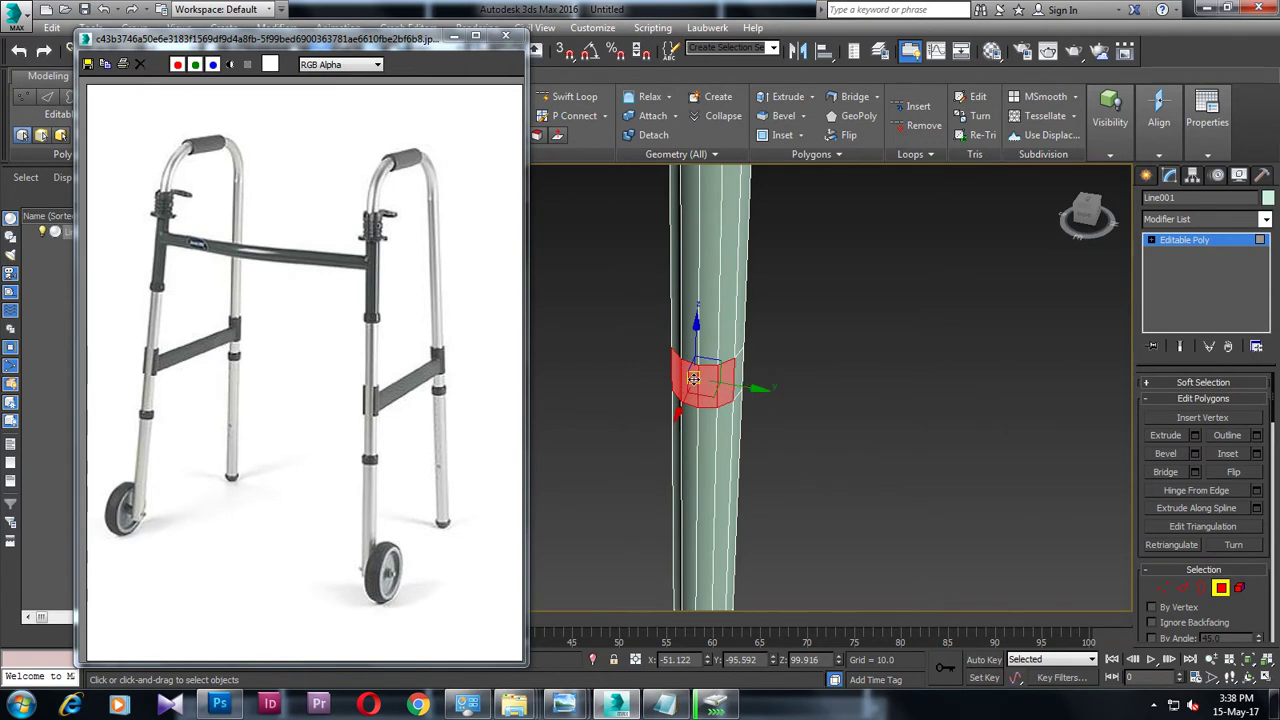
middle_click_drag(698, 384, 722, 389, "alt")
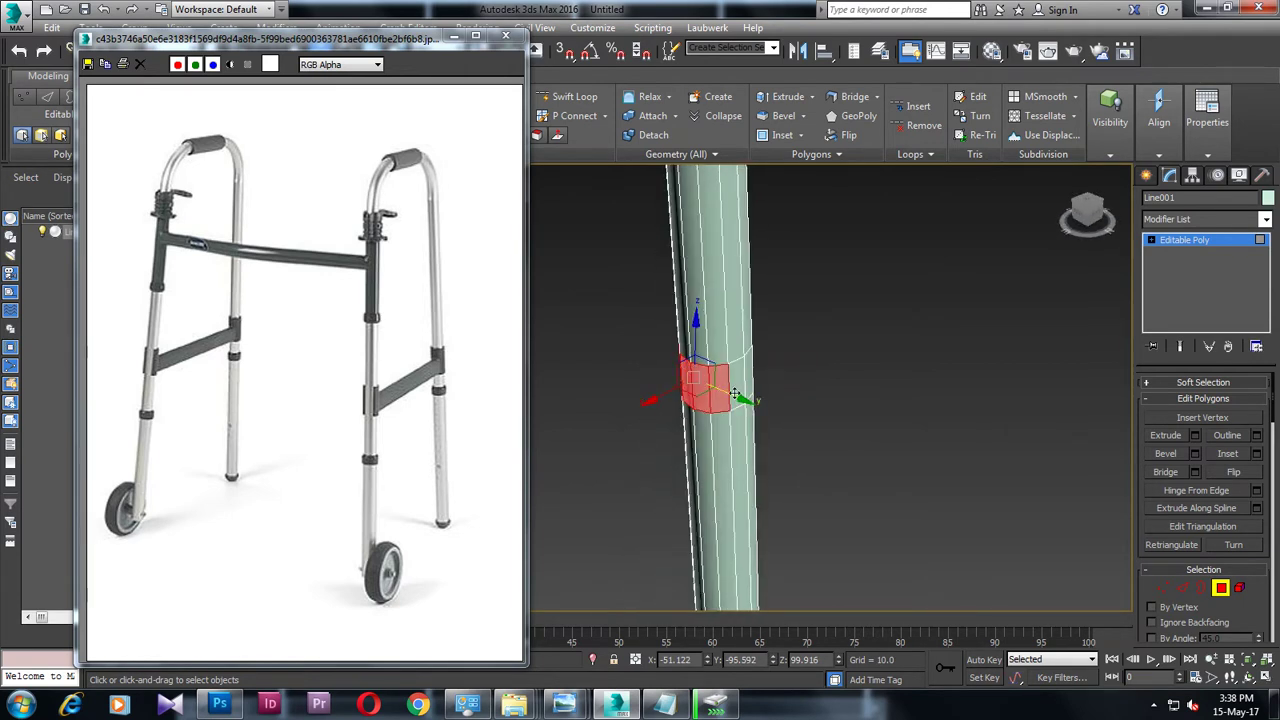
left_click(738, 385, "ctrl")
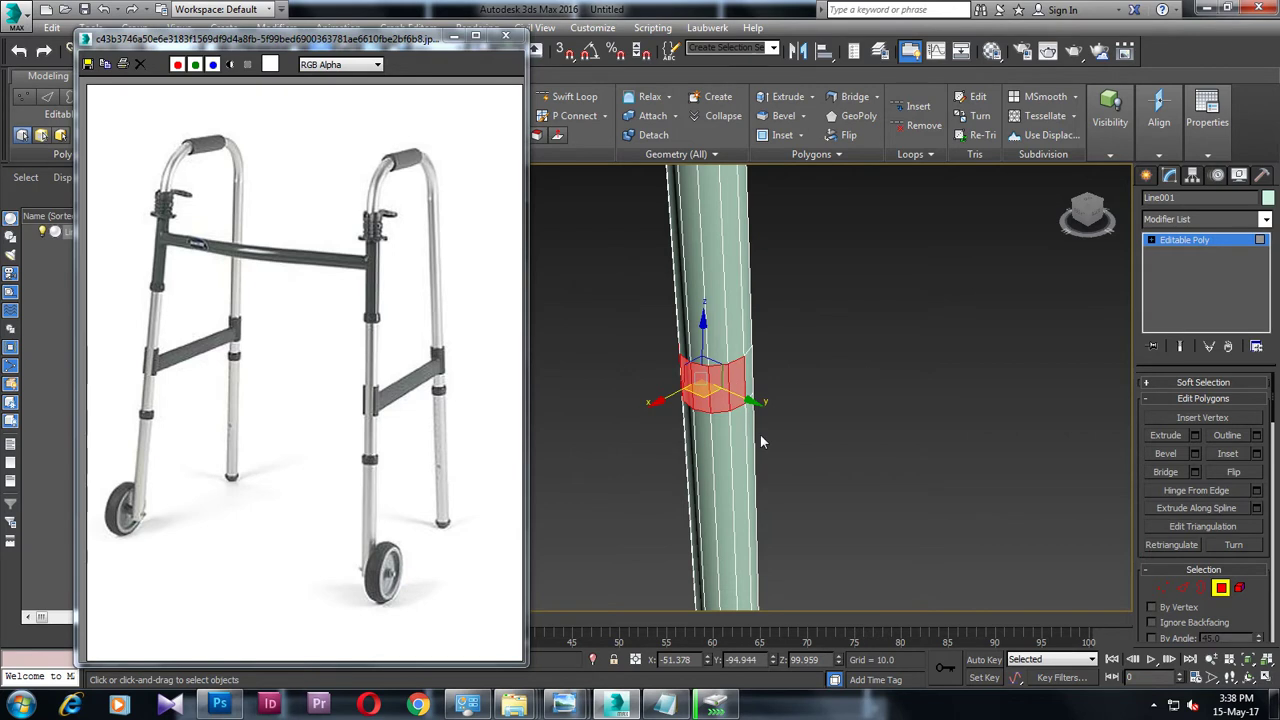
Step: Extrude the selected face ring outward by 0.551 to form the first collar
key("F3")
mouse_move(811, 424)
middle_mouse_down("alt")
mouse_move(849, 477)
mouse_move(776, 458)
mouse_move(772, 388)
mouse_move(793, 420)
mouse_move(1104, 482)
middle_mouse_up("alt")
key("F3")
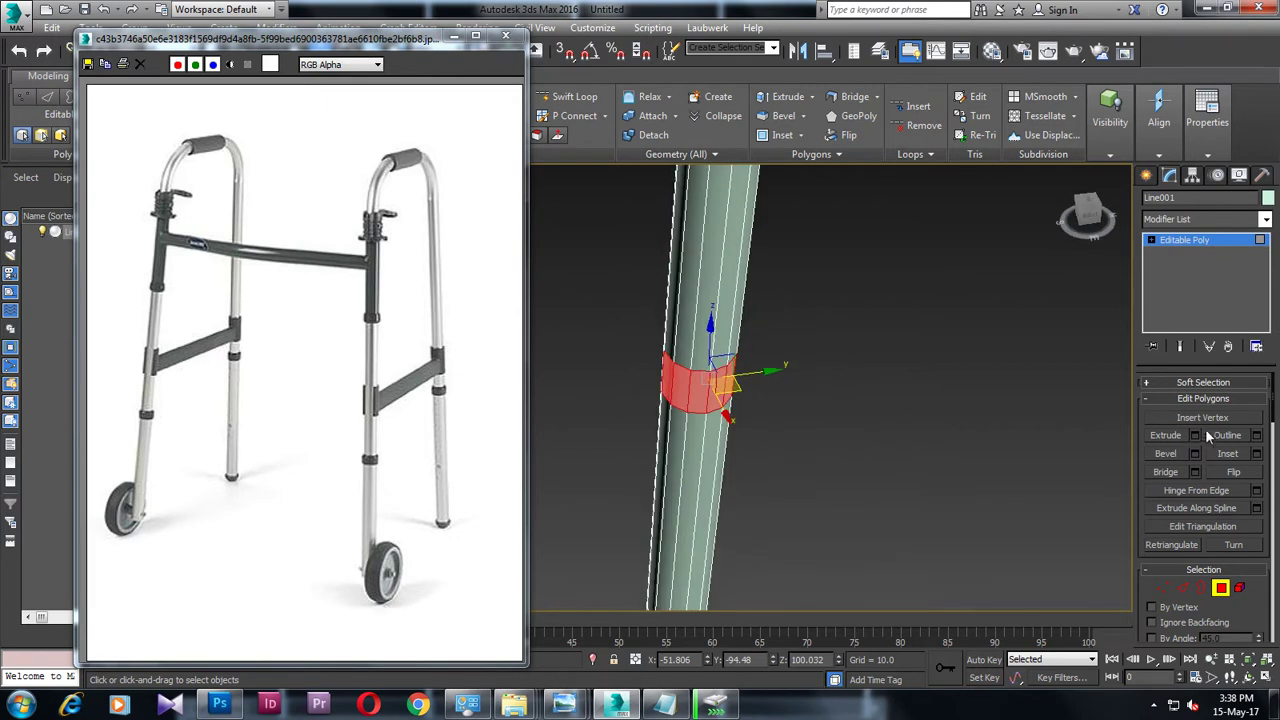
left_click(1196, 436)
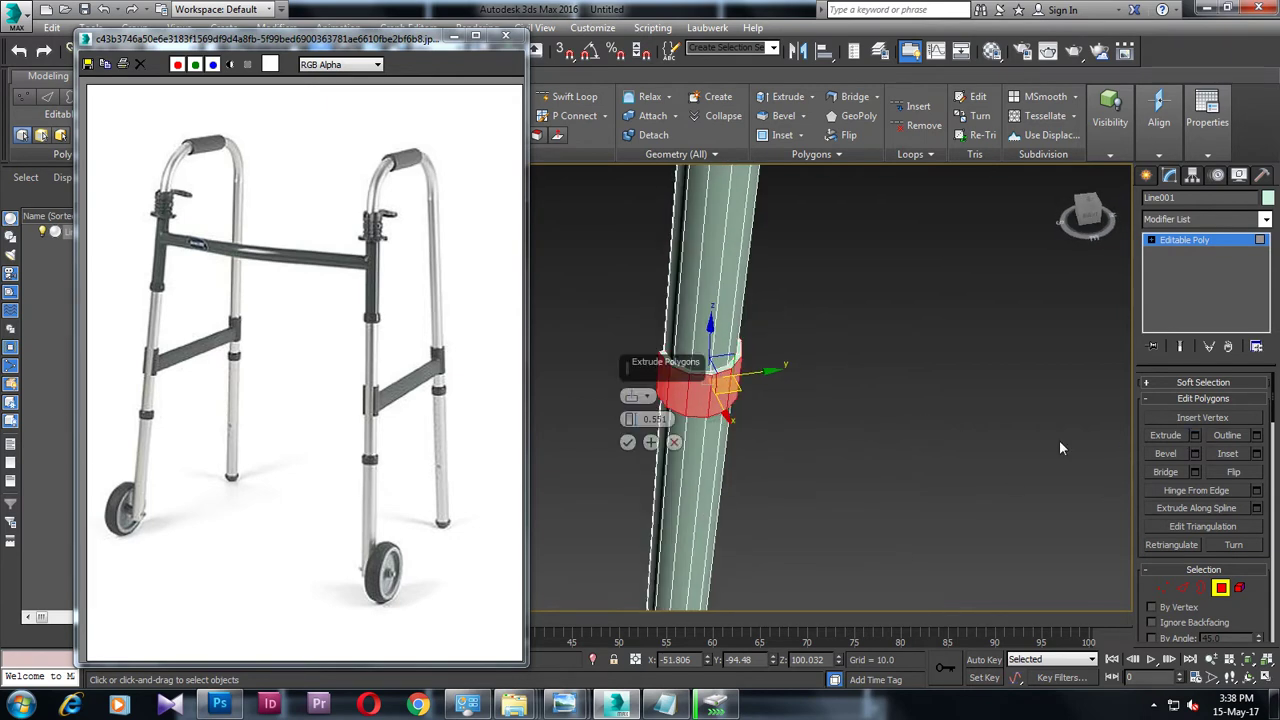
left_click(627, 442)
Step: Move to the next leg section and begin selecting faces there
middle_click_drag(774, 446, 597, 443)
scroll(679, 409, "down", 5)
mouse_move(679, 409)
middle_mouse_down("alt")
mouse_move(694, 369)
mouse_move(731, 366)
mouse_move(883, 434)
middle_mouse_up("alt")
scroll(731, 366, "up", 5)
scroll(883, 434, "up", 2)
scroll(883, 463, "up", 3)
scroll(883, 528, "up", 2)
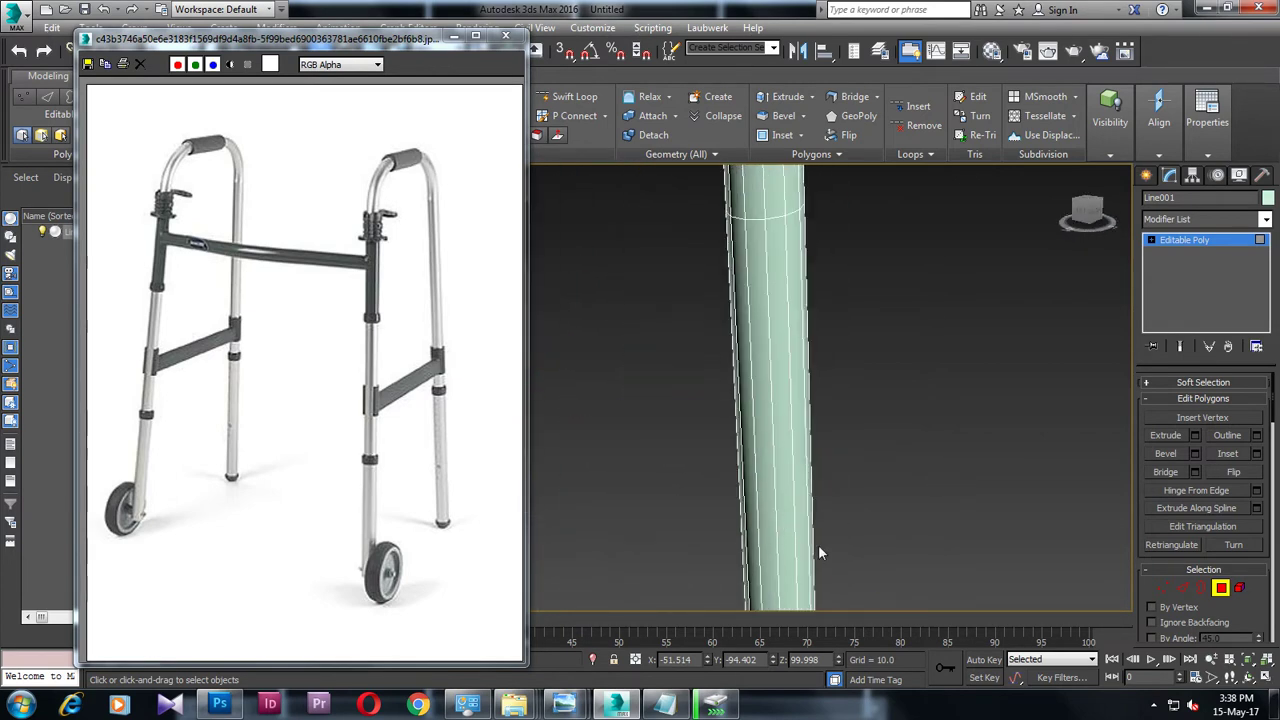
middle_click_drag(808, 343, 832, 455)
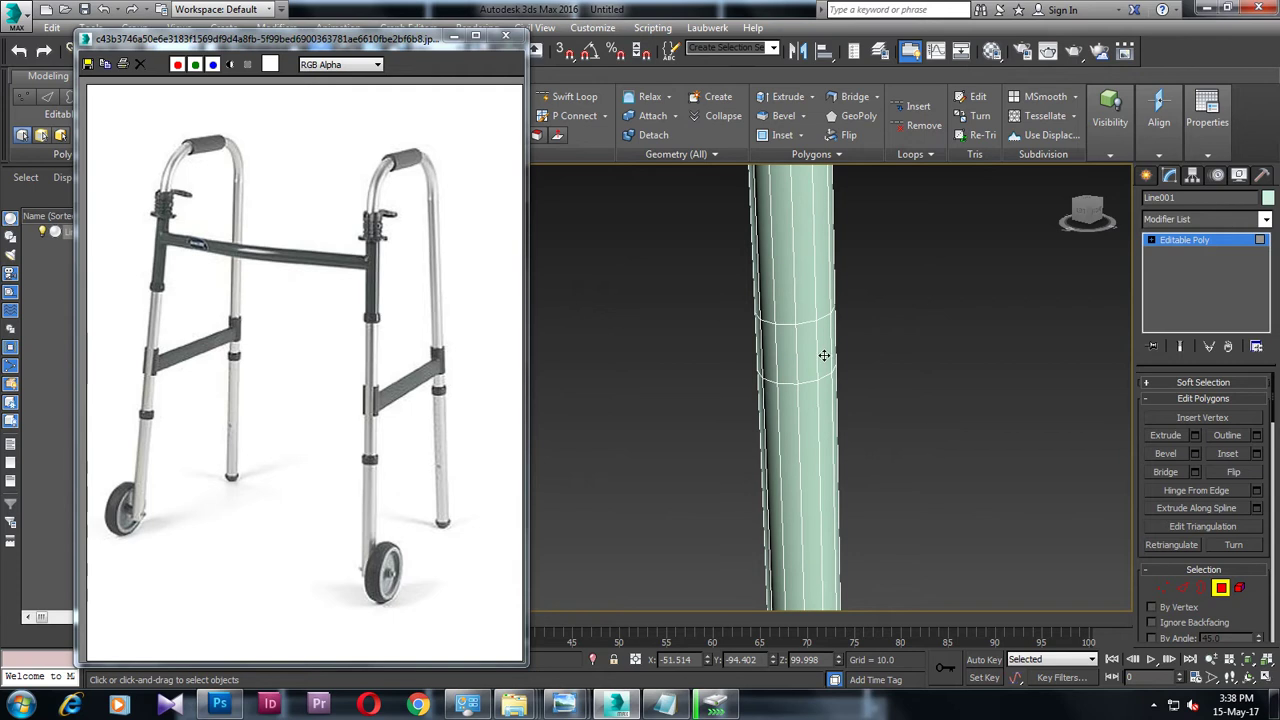
left_click(824, 355)
scroll(872, 399, "up", 3)
scroll(840, 409, "down", 3)
mouse_move(840, 409)
middle_mouse_down("alt")
mouse_move(768, 432)
mouse_move(793, 420)
mouse_move(737, 458)
middle_mouse_up("alt")
left_click(817, 423, "ctrl")
left_click(726, 402, "ctrl")
Step: Select a second face band around the leg and extrude it by 0.551 into a collar
left_click(780, 452)
left_click(748, 451, "ctrl")
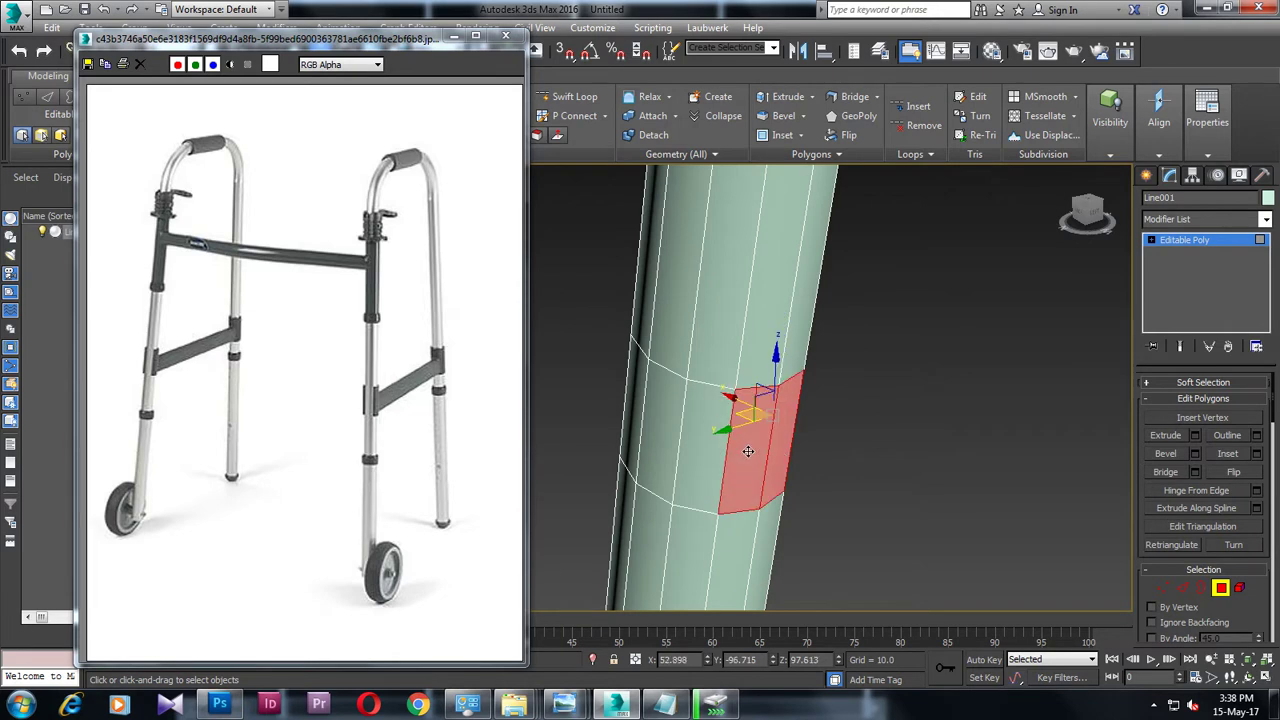
left_click(709, 462, "ctrl")
left_click(665, 446, "ctrl")
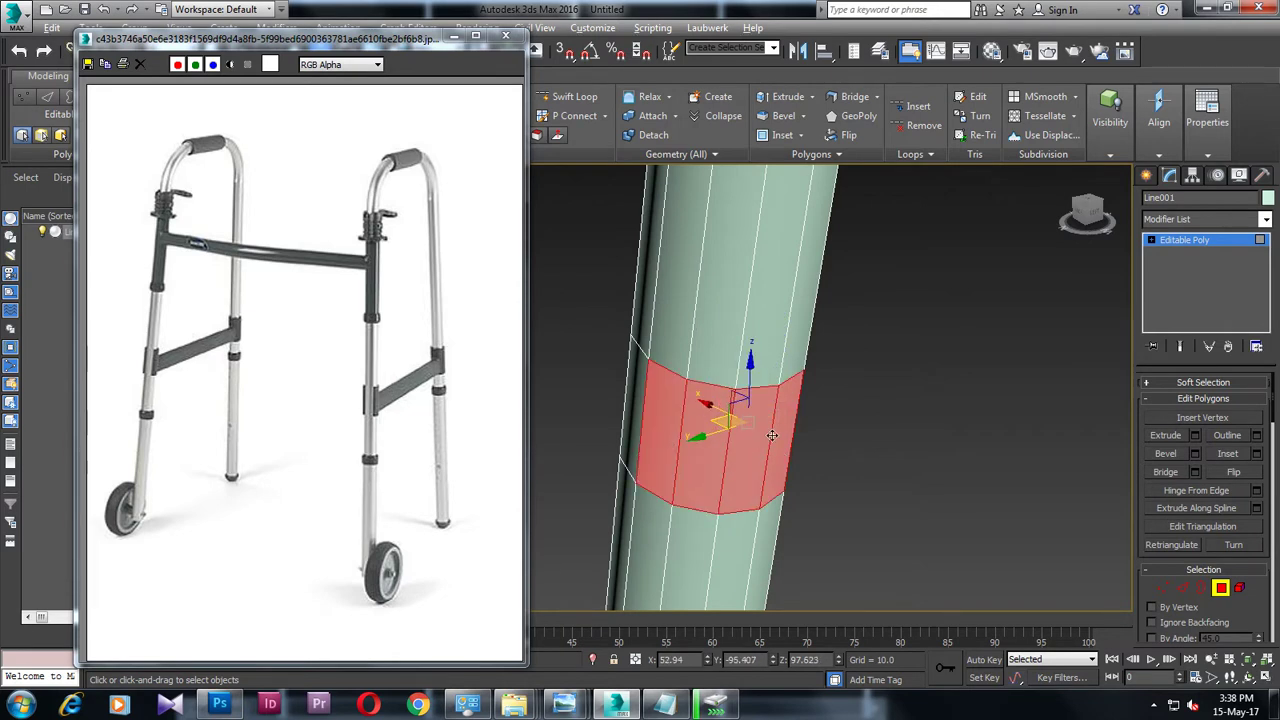
middle_click_drag(772, 435, 647, 397, "alt")
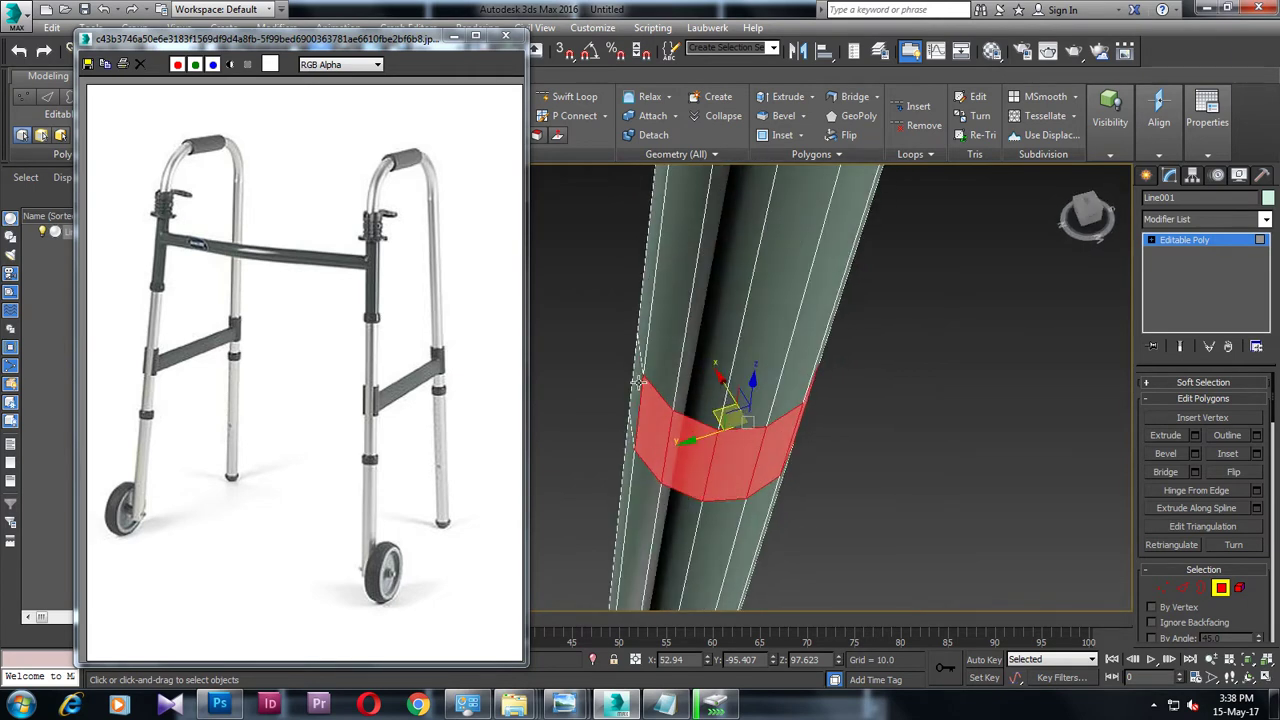
left_click(637, 382, "ctrl")
left_click(1196, 438)
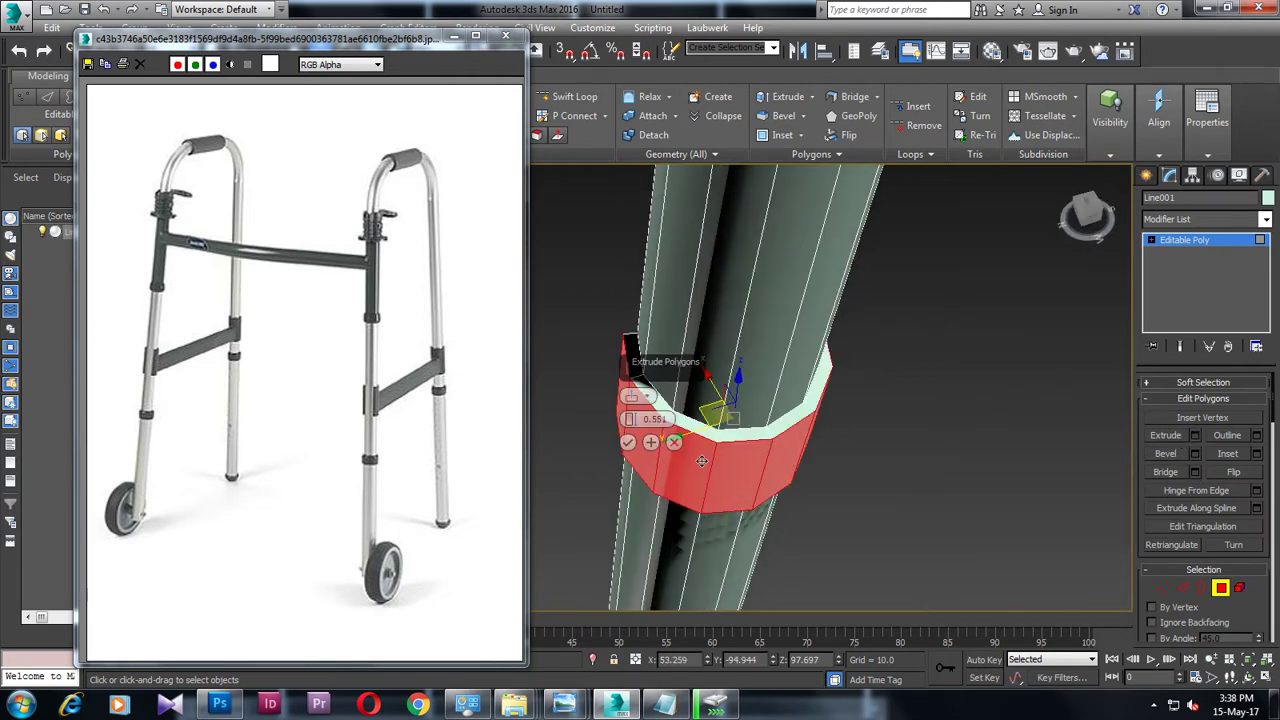
left_click(637, 446)
scroll(688, 489, "down", 5)
mouse_move(688, 489)
middle_mouse_down("alt")
mouse_move(770, 414)
mouse_move(727, 432)
middle_mouse_up("alt")
Step: Select the facing collar polygons on the left and right legs
scroll(727, 432, "up", 5)
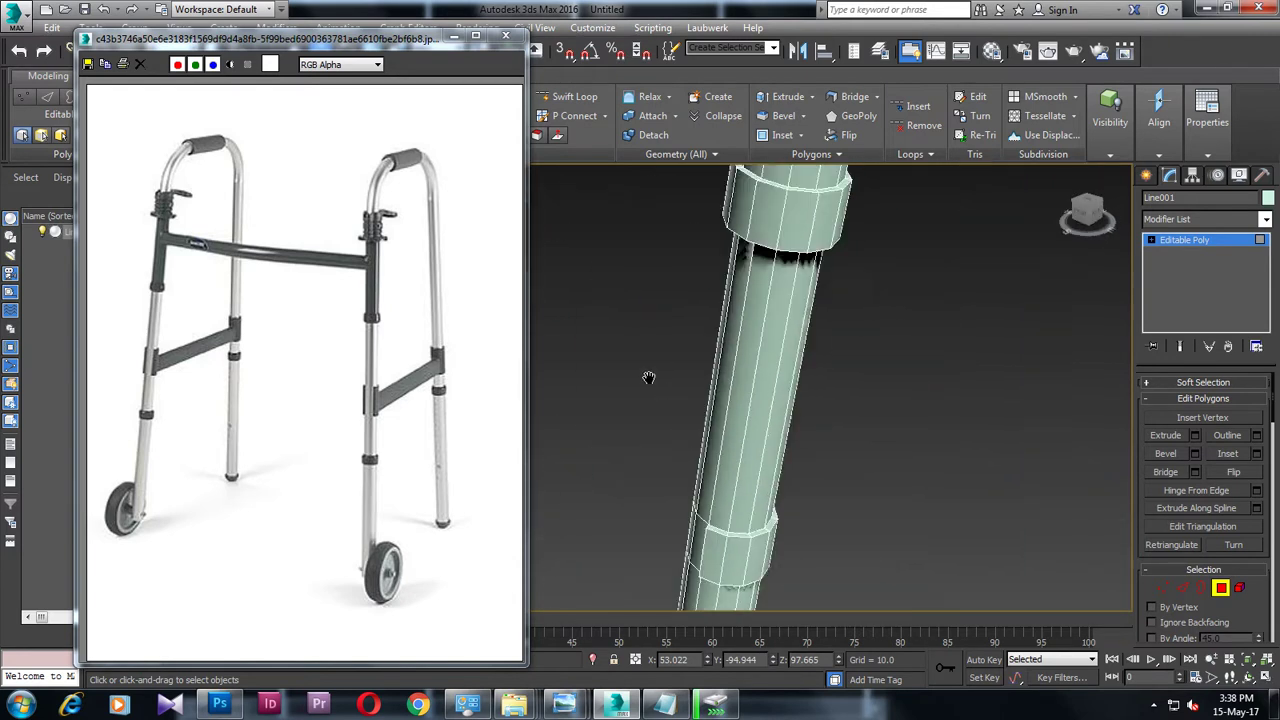
scroll(663, 391, "up", 2)
left_click(666, 459)
mouse_move(666, 459)
middle_mouse_down("alt")
mouse_move(678, 432)
mouse_move(832, 464)
mouse_move(752, 472)
mouse_move(817, 468)
mouse_move(781, 489)
middle_mouse_up("alt")
scroll(751, 449, "down", 3)
scroll(903, 449, "up", 5)
mouse_move(903, 449)
middle_mouse_down()
mouse_move(791, 457)
mouse_move(663, 535)
middle_mouse_up()
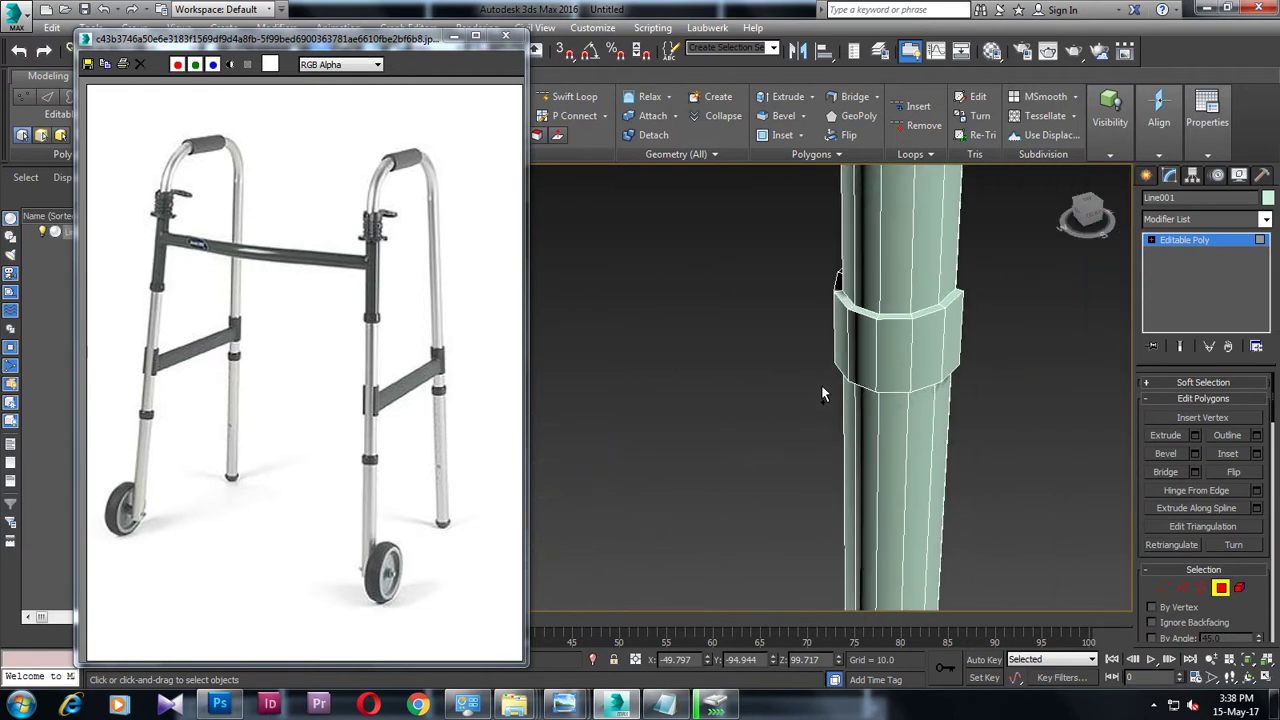
left_click(847, 354)
scroll(756, 405, "down", 4)
scroll(756, 405, "down", 1)
middle_click_drag(756, 405, 800, 405, "alt")
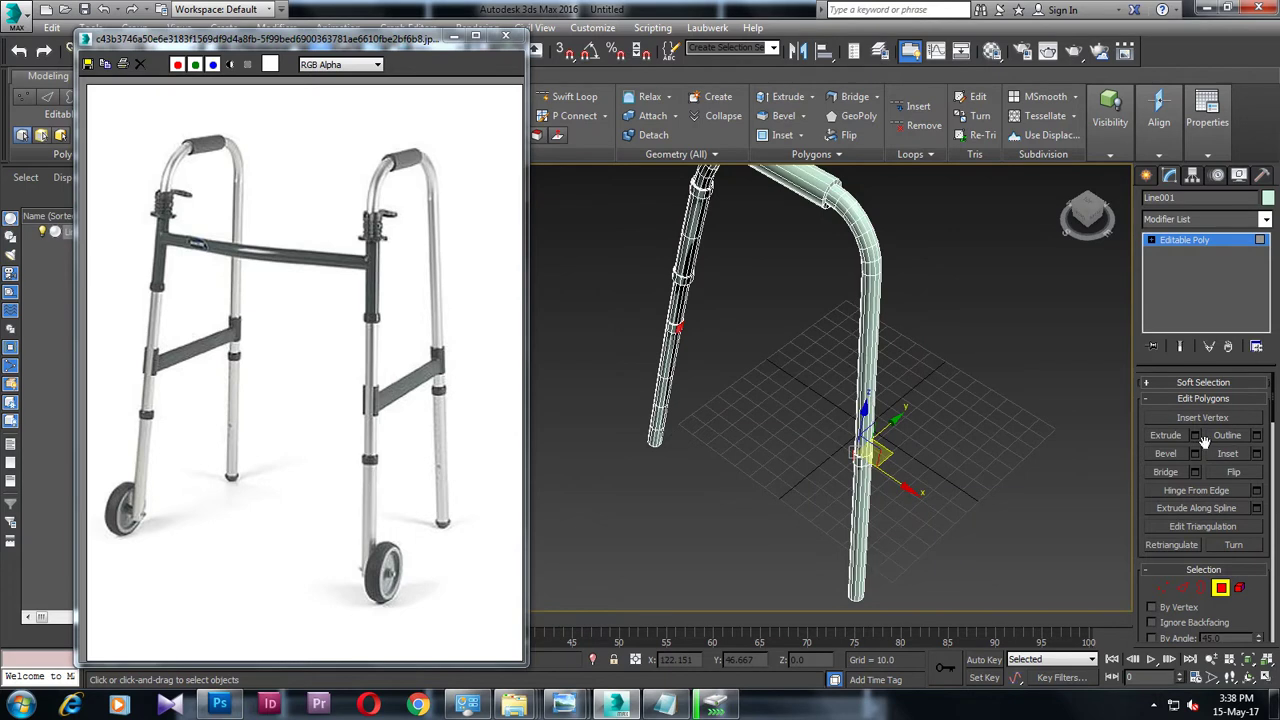
Step: Bridge the selected collar faces into a horizontal crossbar, then deselect it
left_click(1166, 471)
mouse_move(1060, 450)
middle_mouse_down("alt")
mouse_move(929, 393)
mouse_move(900, 397)
middle_mouse_up("alt")
left_click(821, 412)
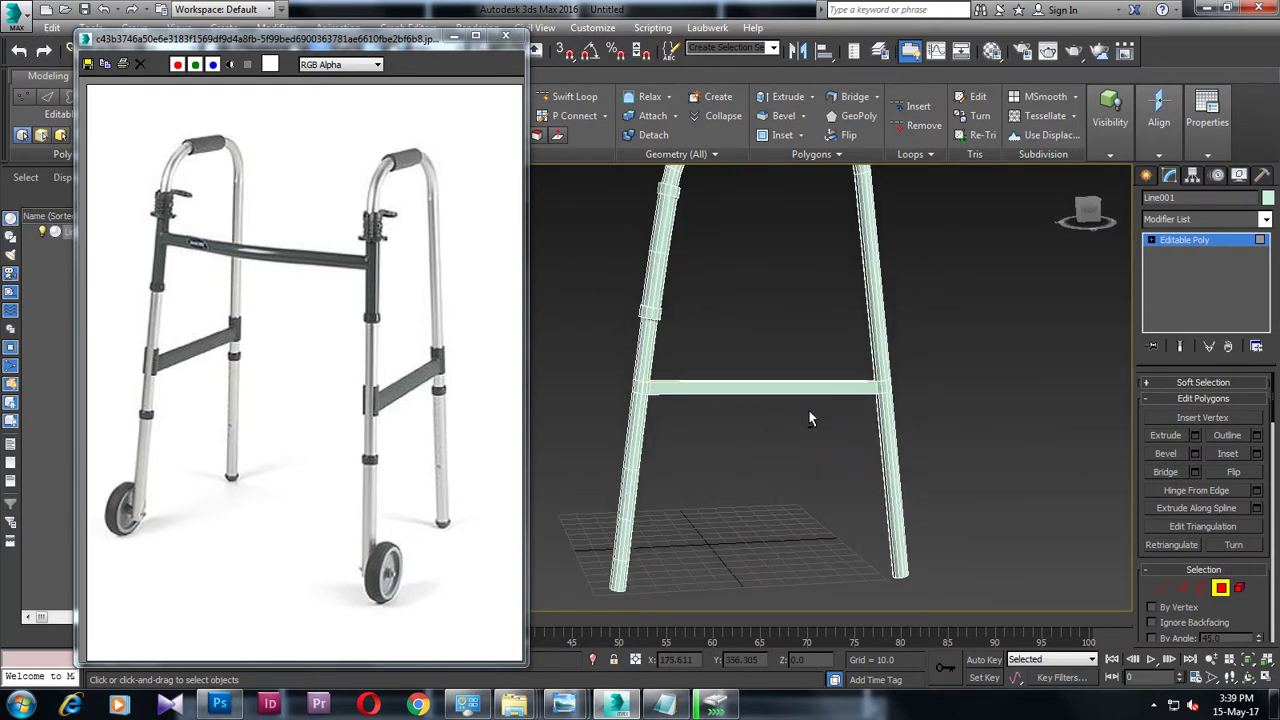
mouse_move(820, 413)
middle_mouse_down("alt")
mouse_move(800, 405)
mouse_move(873, 387)
mouse_move(844, 389)
middle_mouse_up("alt")
Step: Move the reference photo window lower and activate Swift Loop near the feet
scroll(873, 385, "up", 3)
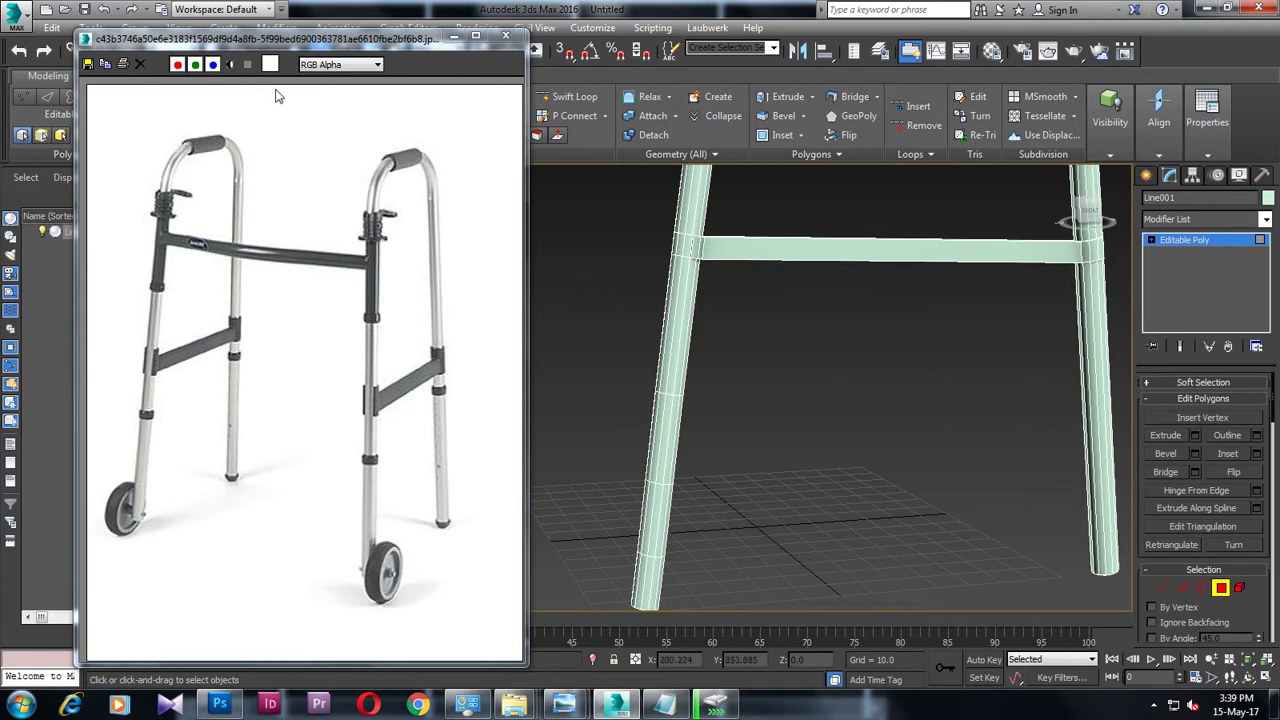
left_click_drag(395, 38, 371, 140)
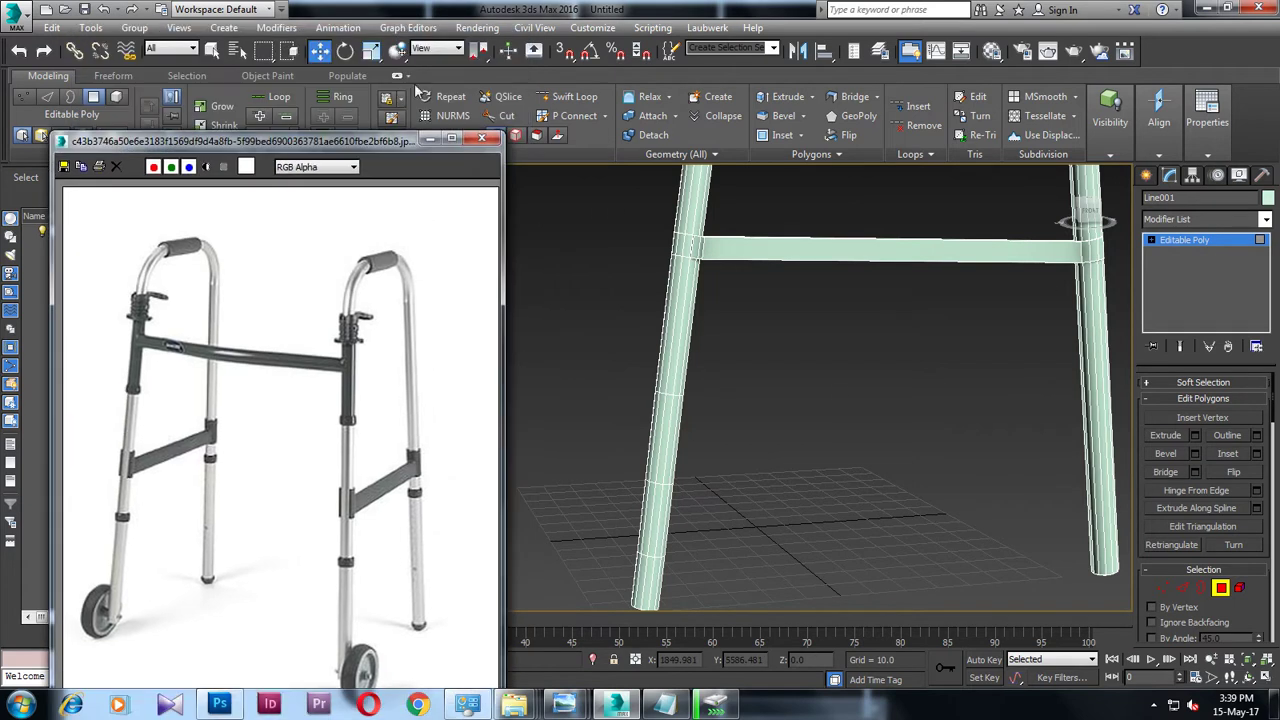
left_click(570, 96)
middle_click_drag(766, 362, 700, 377)
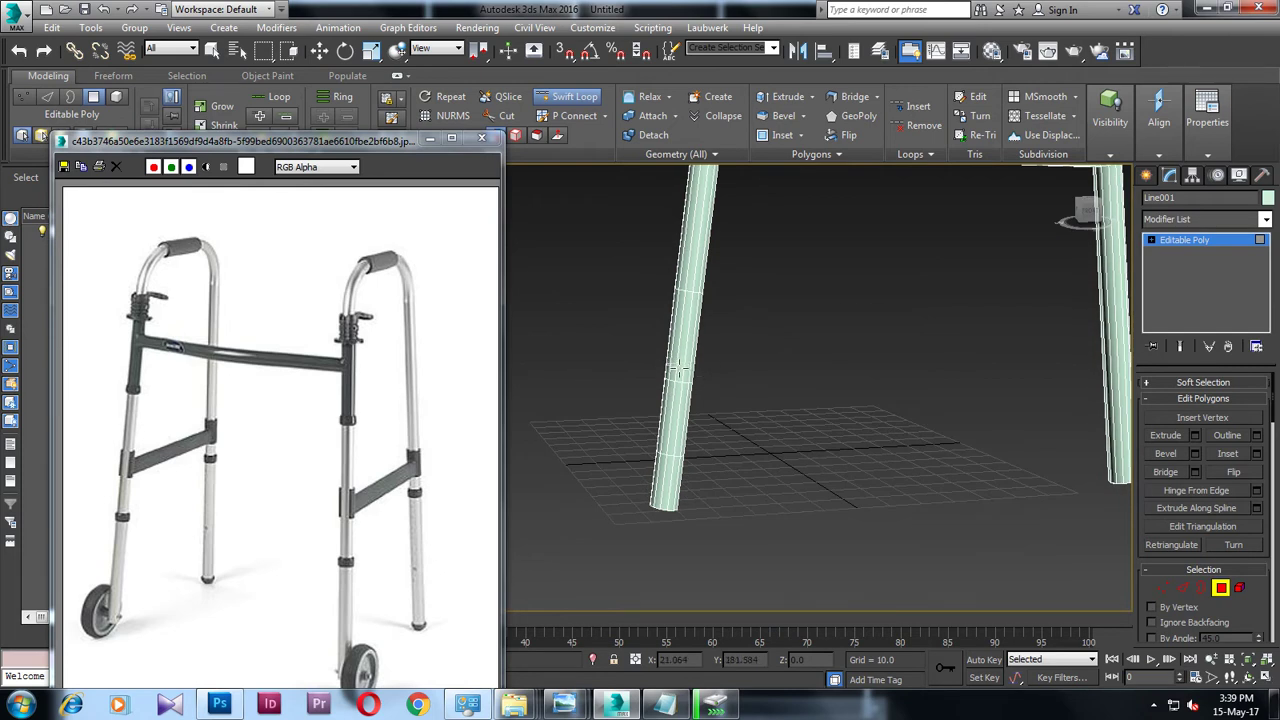
middle_click_drag(1020, 402, 970, 408)
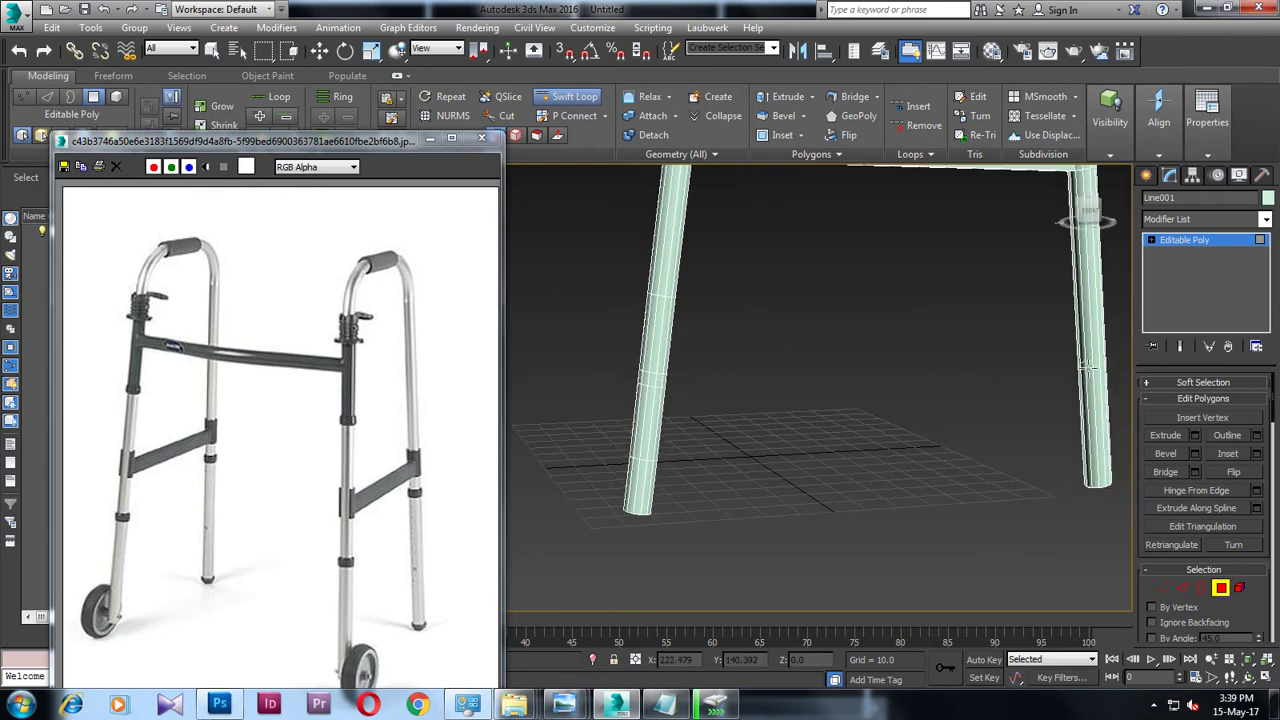
Step: Convert the left leg's lower edge ring to polygons and extrude it by 0.551
right_click(1095, 385)
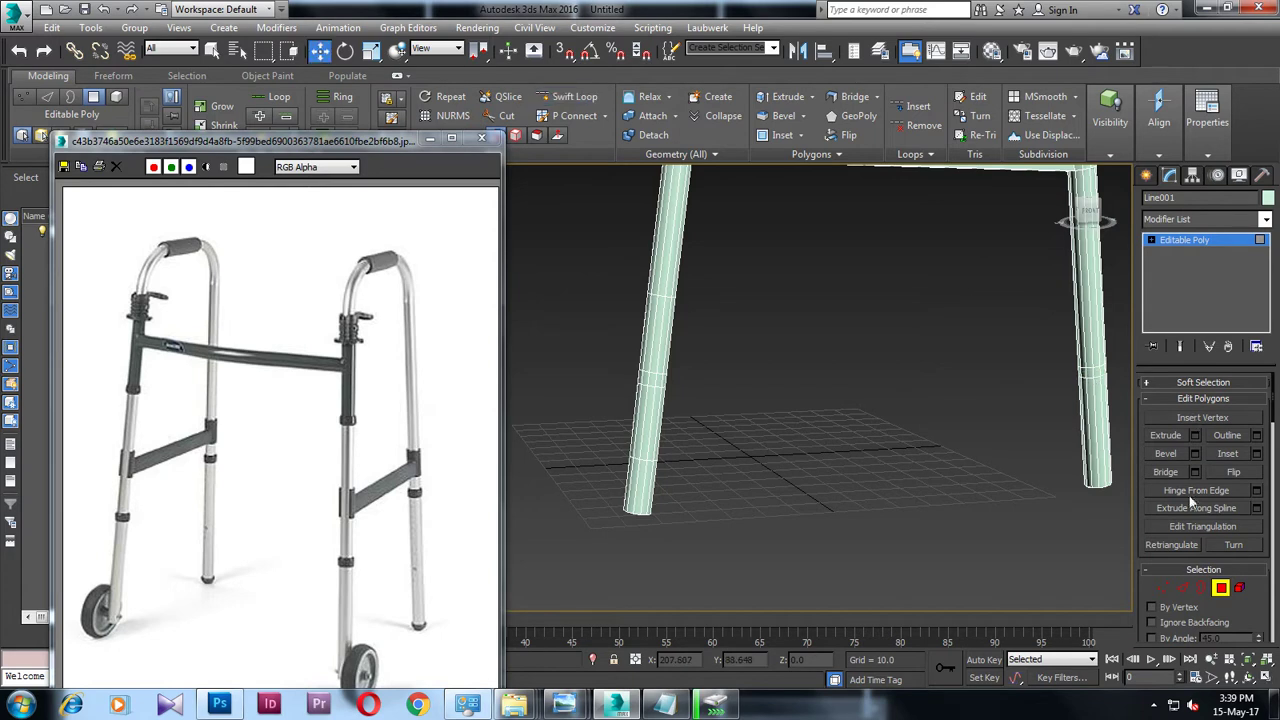
left_click(1183, 588)
scroll(749, 409, "up", 3)
scroll(722, 404, "up", 3)
left_click(598, 346)
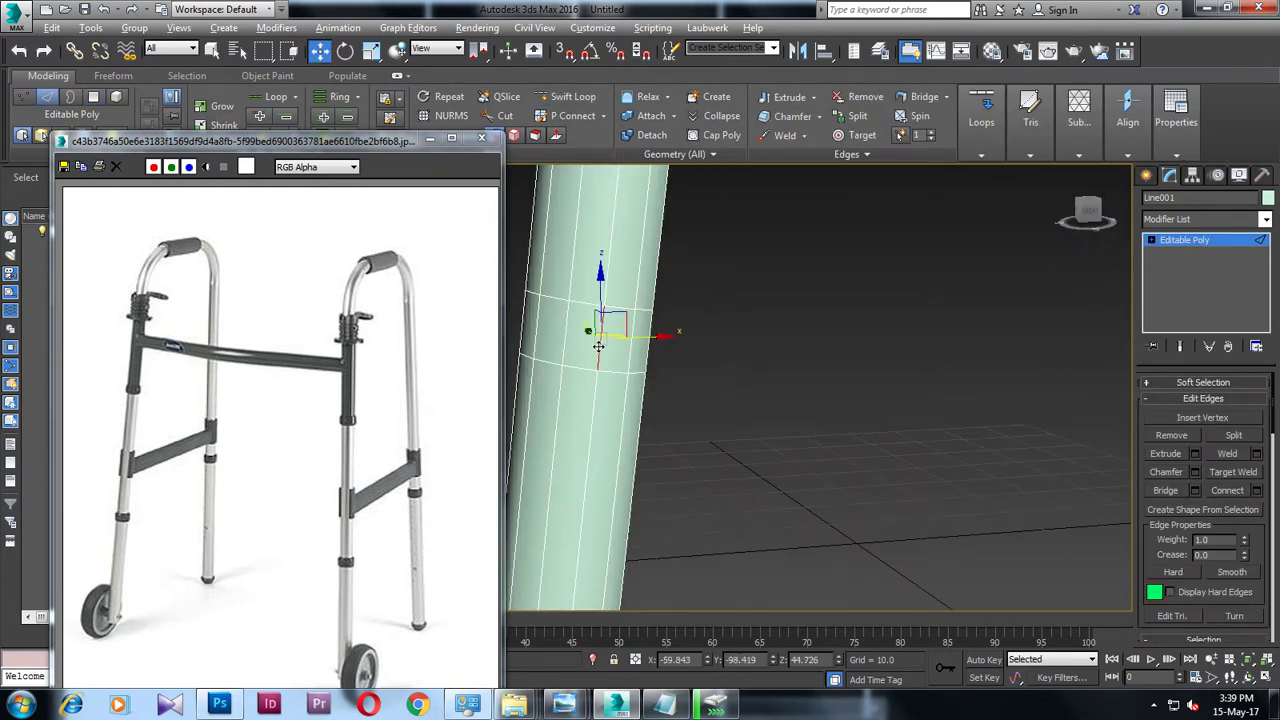
scroll(1255, 560, "down", 3)
scroll(1240, 550, "down", 2)
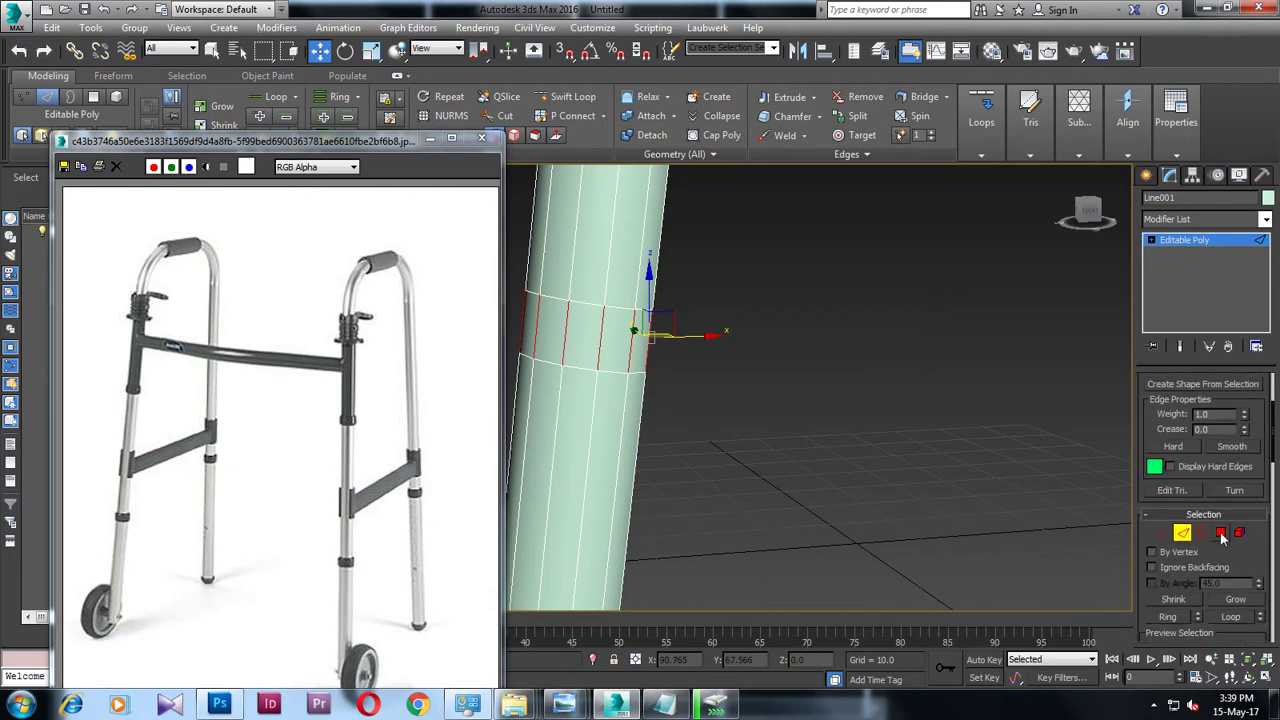
left_click(1220, 532, "ctrl")
left_click(1195, 435)
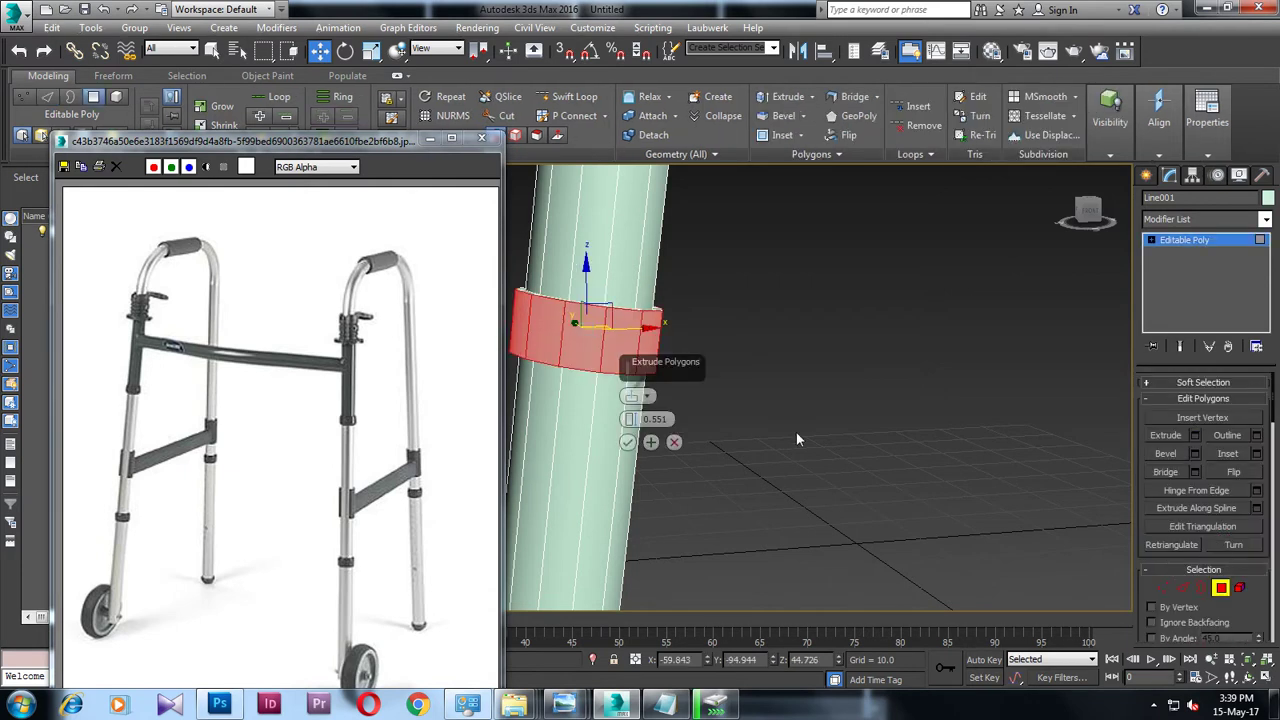
left_click(626, 442)
Step: Select the right leg's lower edge loop and convert it to a band of faces
scroll(687, 440, "down", 5)
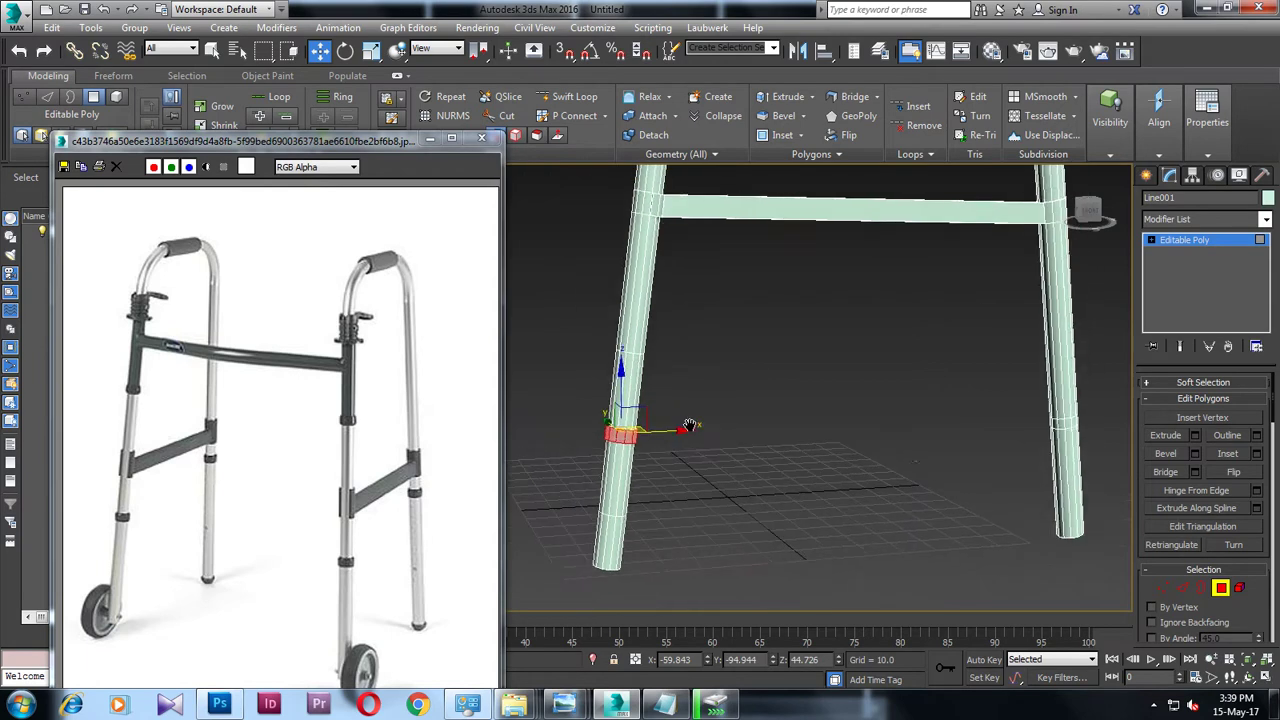
key("2")
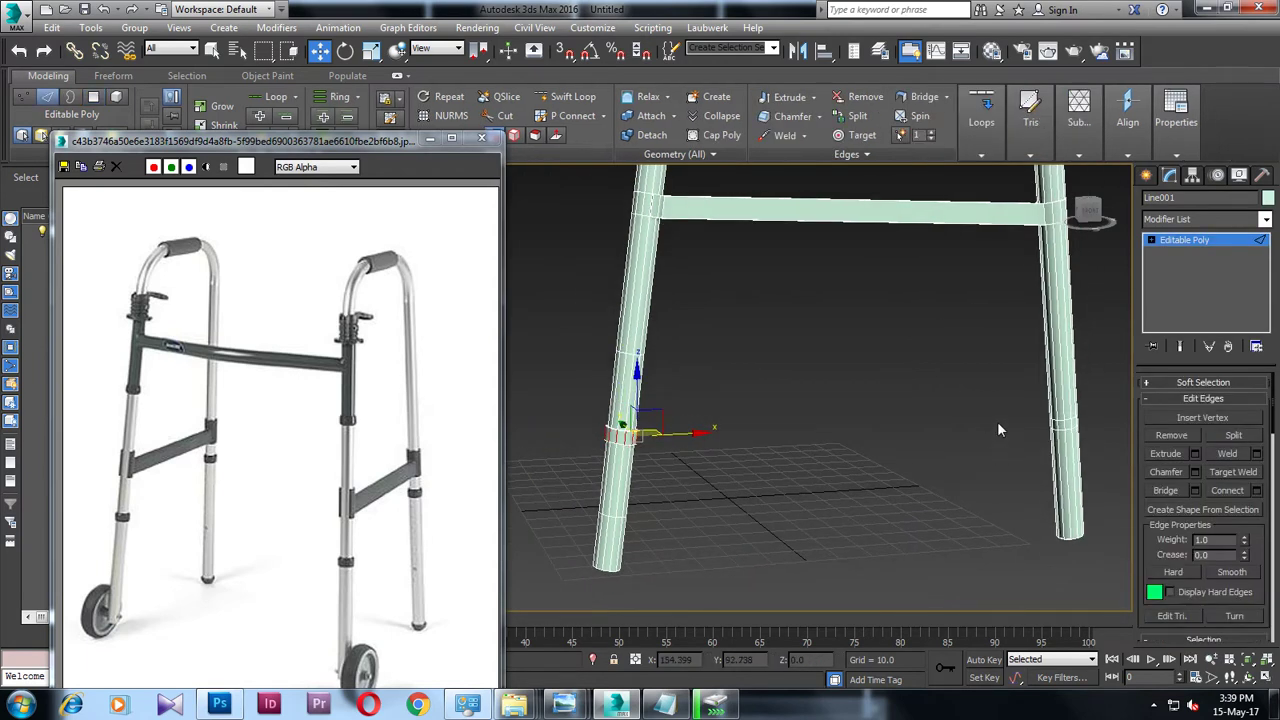
double_click(1063, 425)
key("alt+l")
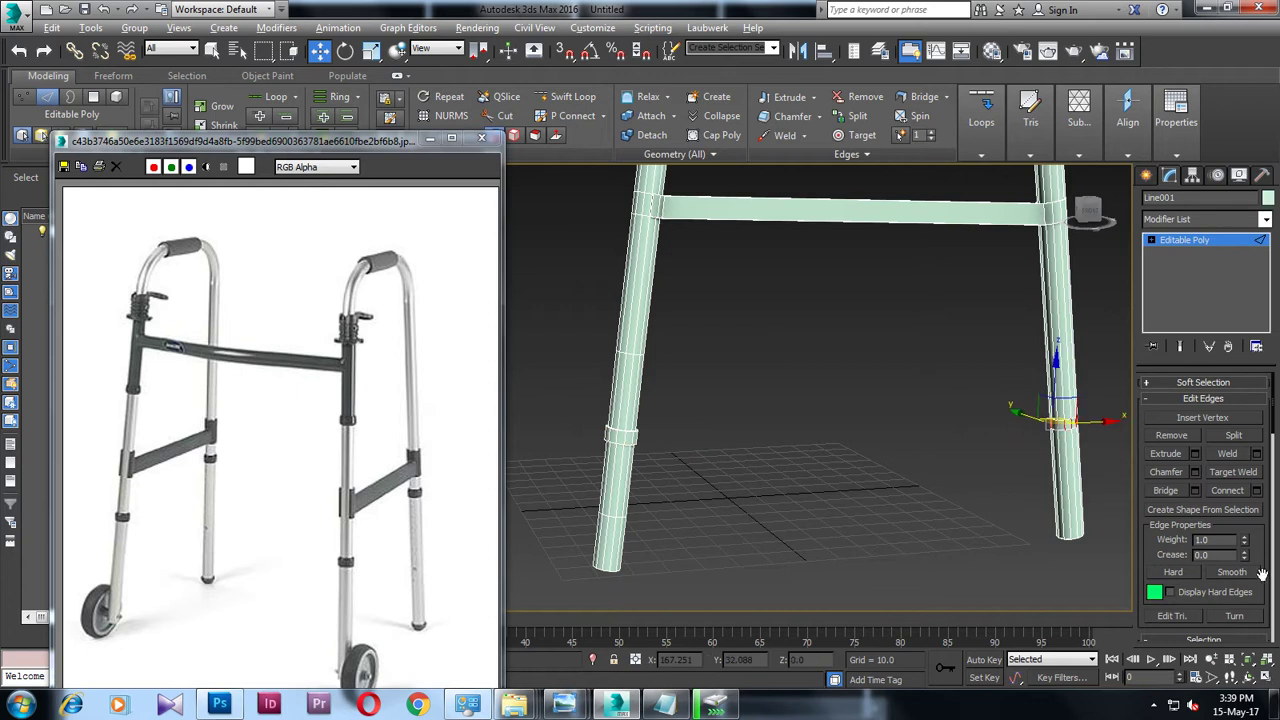
scroll(1260, 571, "down", 3)
left_click(1221, 535)
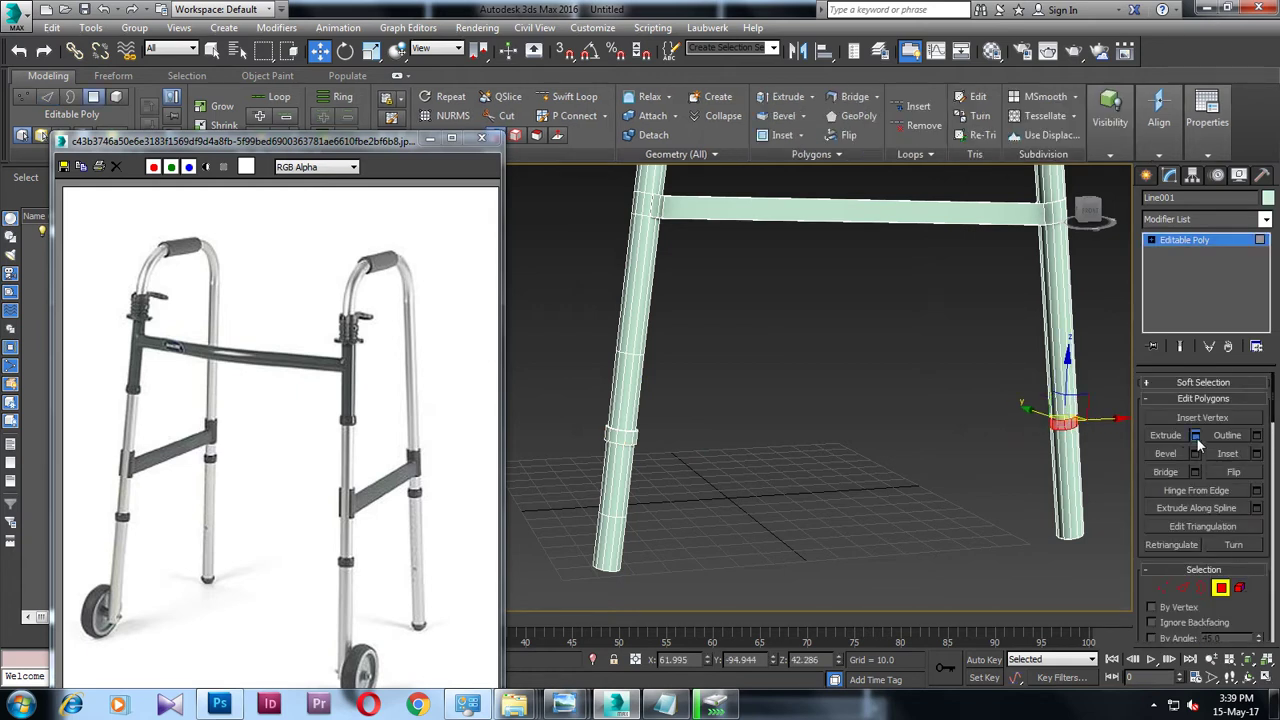
mouse_move(621, 436)
middle_mouse_down("alt")
mouse_move(856, 394)
mouse_move(860, 353)
mouse_move(855, 433)
mouse_move(896, 437)
mouse_move(896, 420)
middle_mouse_up("alt")
scroll(855, 433, "down", 5)
scroll(896, 437, "up", 5)
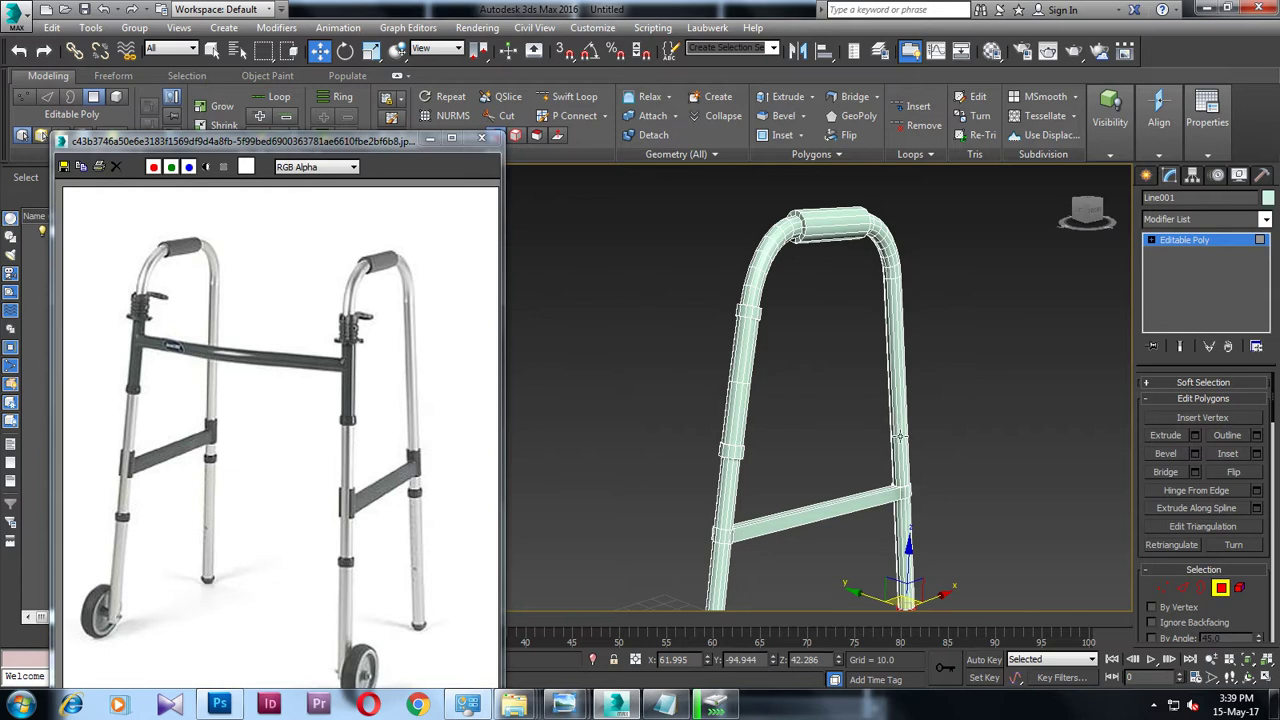
mouse_move(853, 544)
middle_mouse_down("alt")
mouse_move(759, 464)
mouse_move(748, 429)
mouse_move(797, 255)
mouse_move(737, 327)
mouse_move(741, 391)
middle_mouse_up("alt")
scroll(741, 391, "up", 3)
scroll(715, 384, "up", 1)
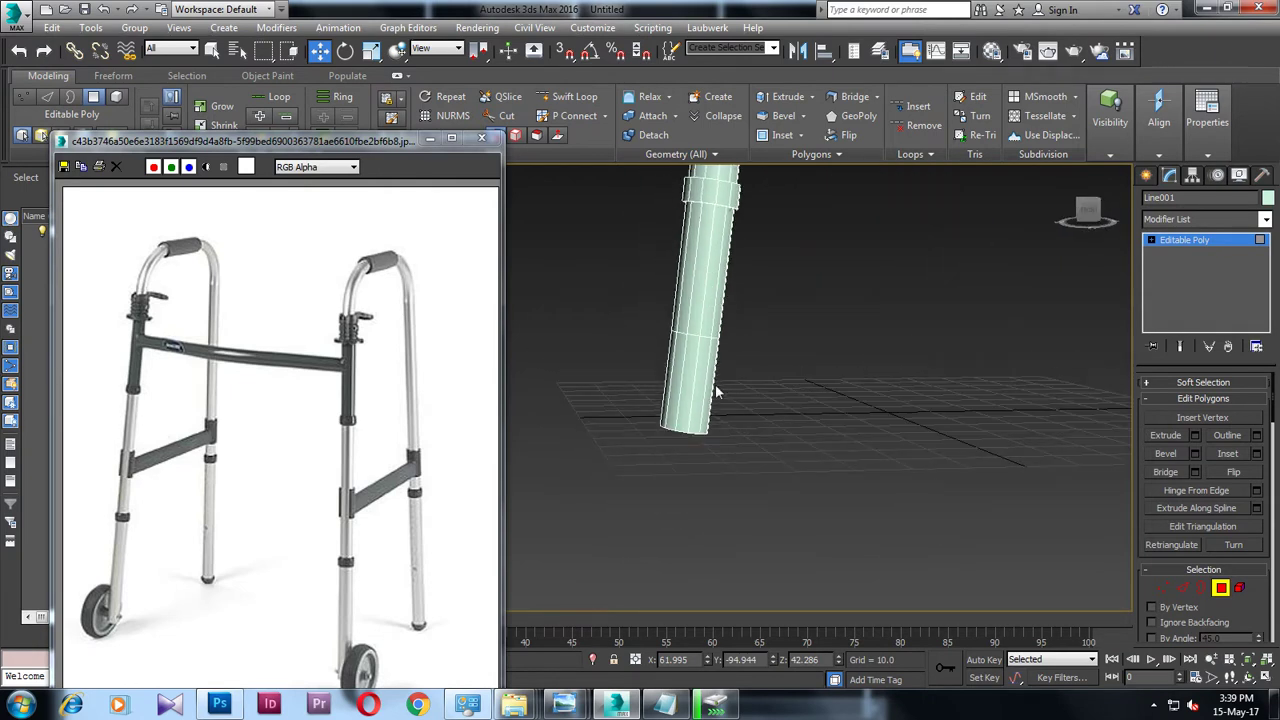
Step: Create a small radius 1.2 cylinder with AutoGrid at the leg's tip
left_click(1147, 177)
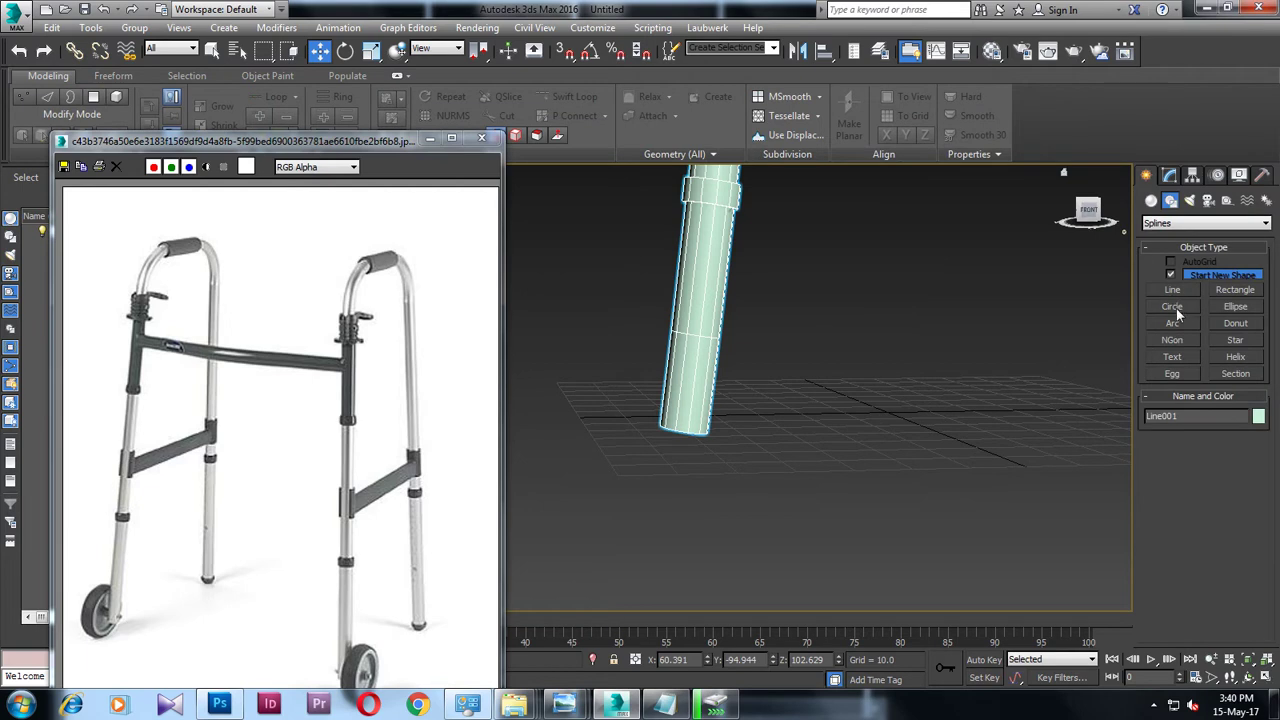
left_click(1151, 201)
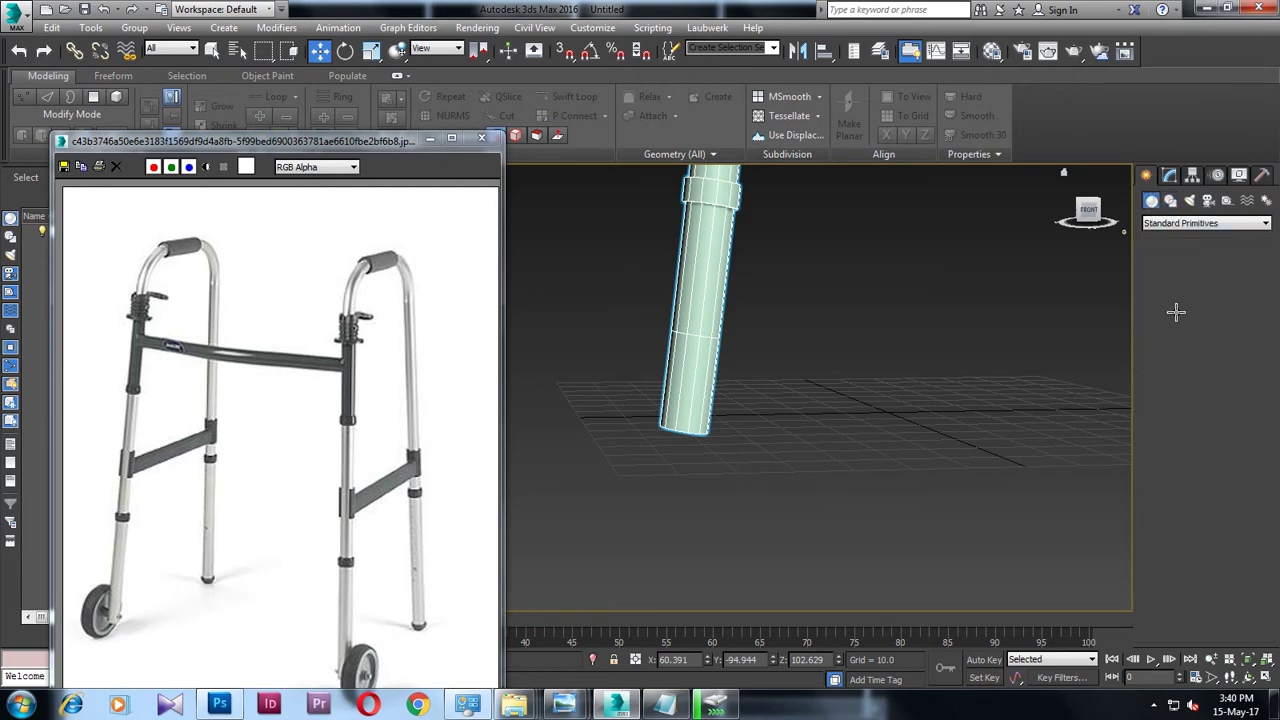
left_click(1175, 310)
left_click(1171, 262)
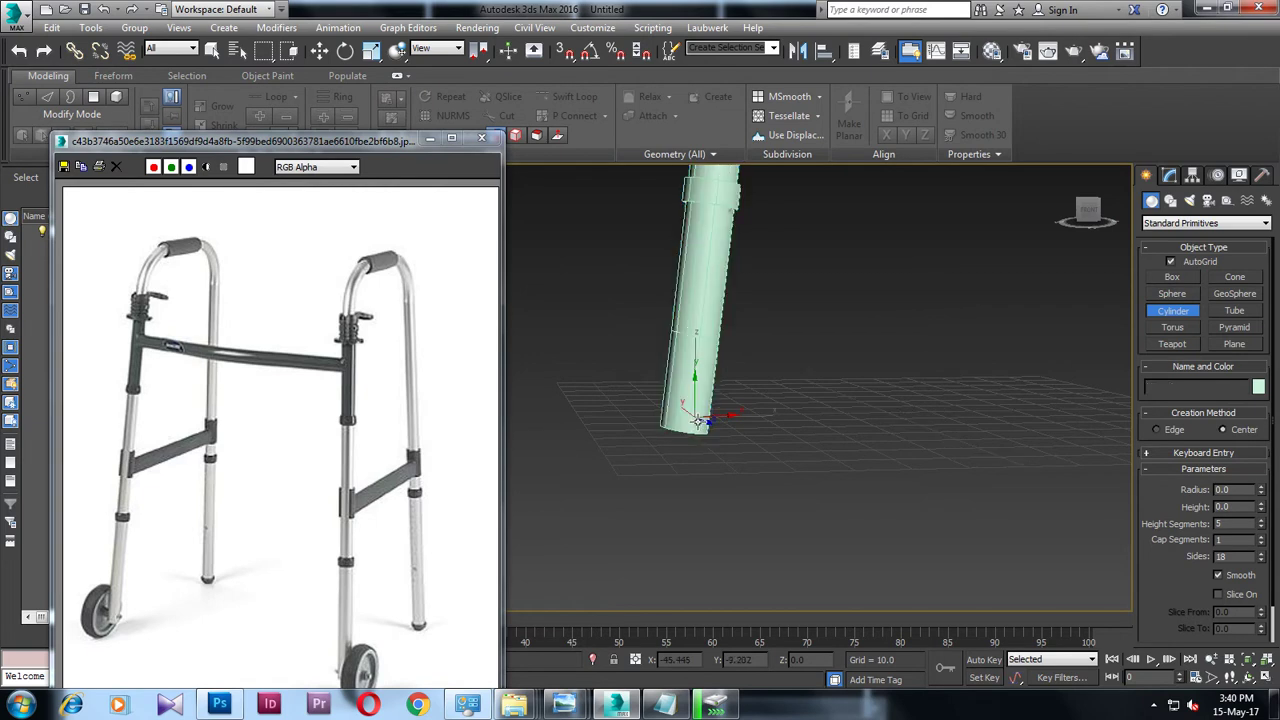
left_click_drag(697, 418, 698, 419)
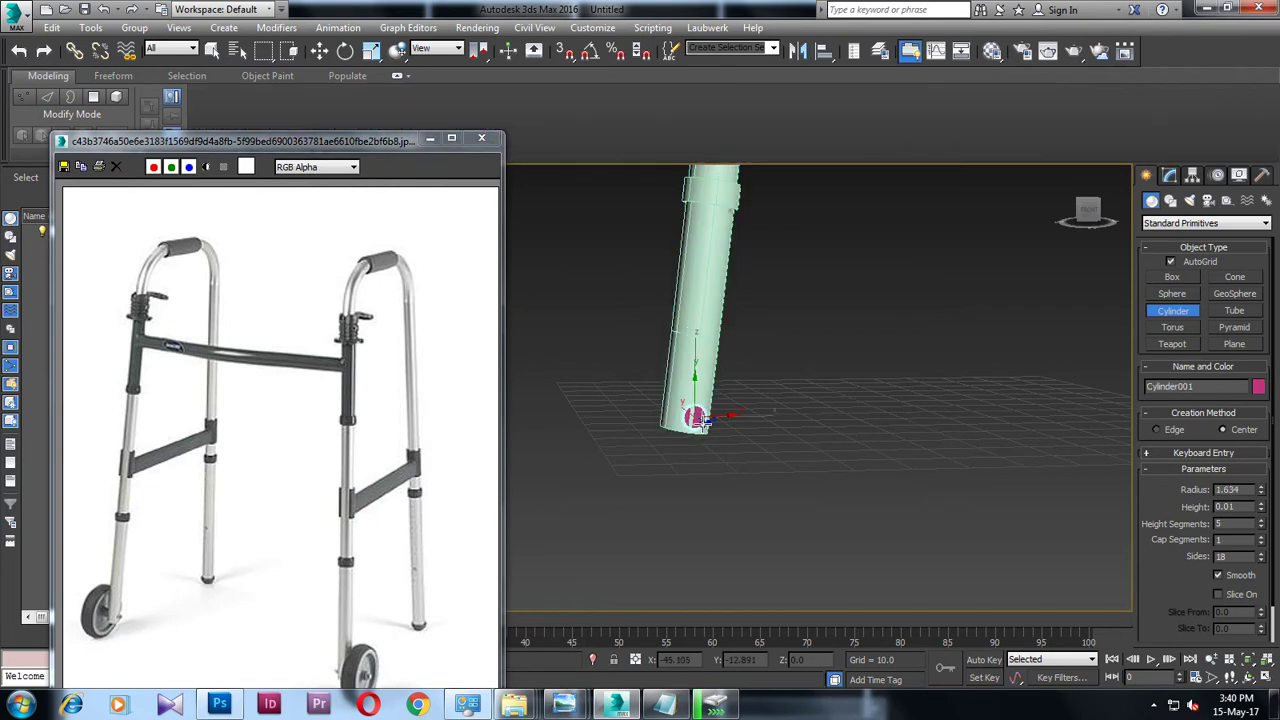
left_click(740, 466)
Step: Colour the leg and cylinder grey, then move the cylinder up the leg
key("w")
middle_click_drag(723, 452, 797, 490, "alt")
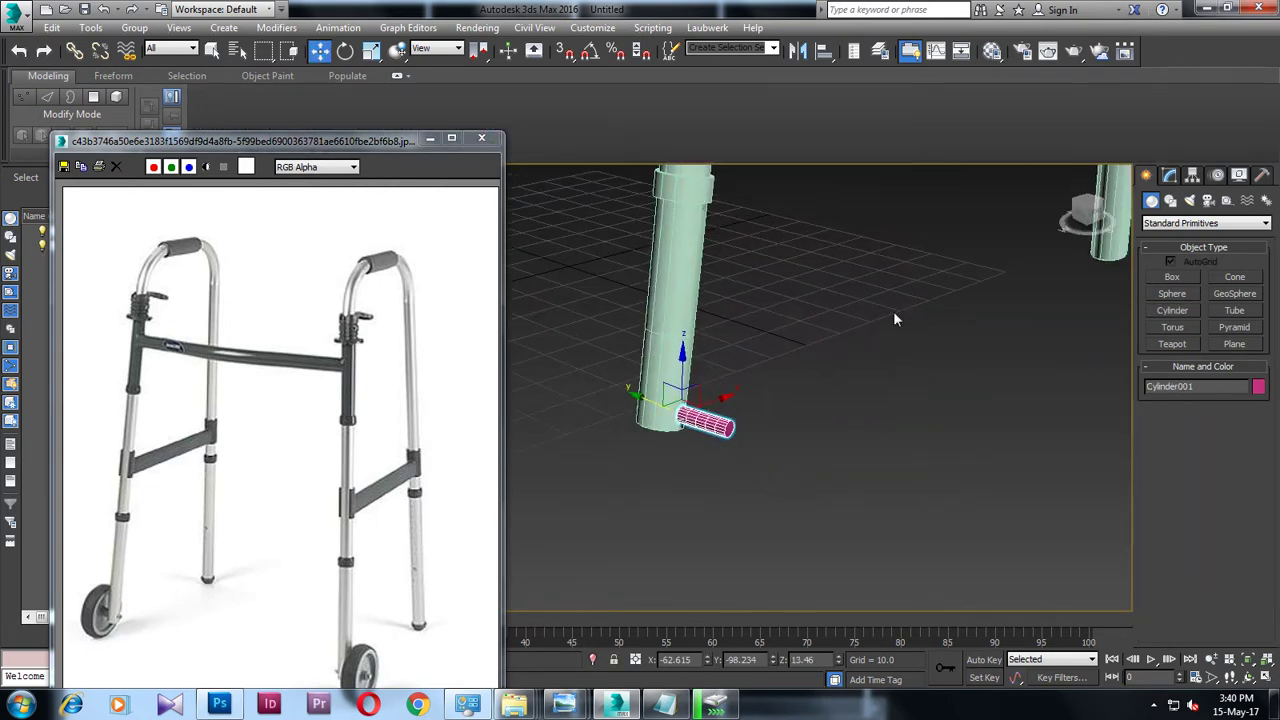
key("ctrl+a")
left_click(1258, 387)
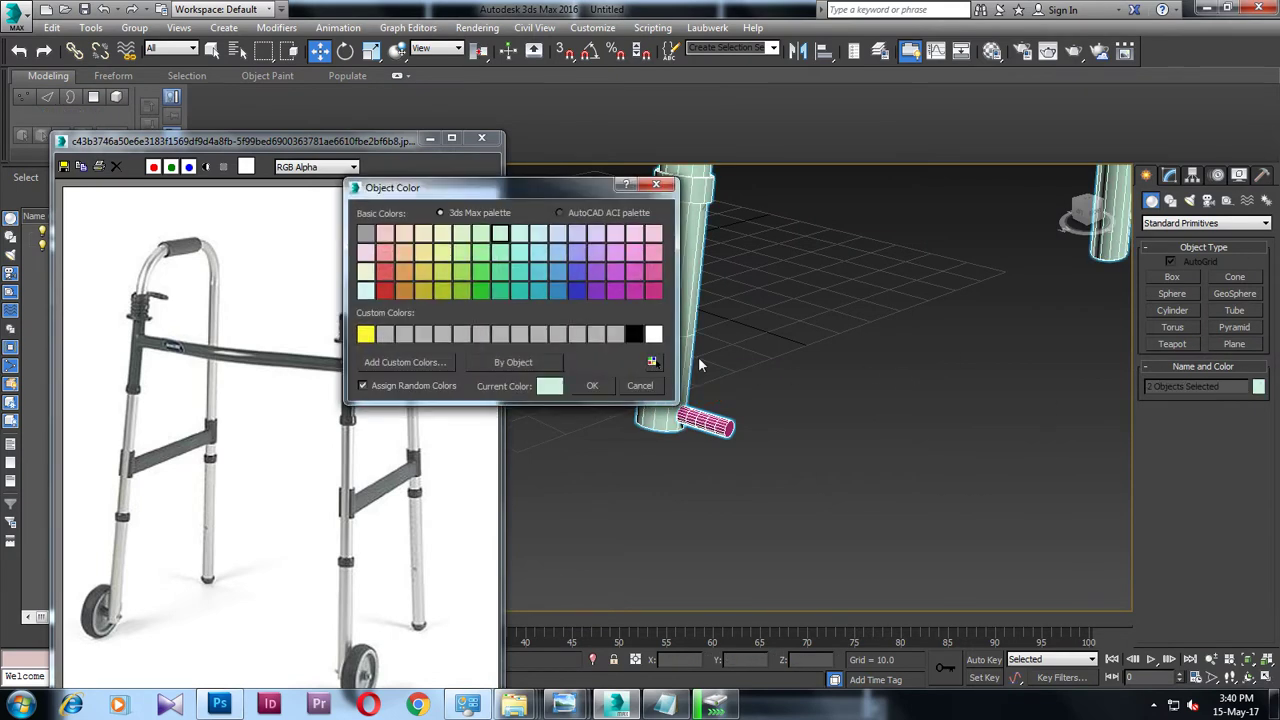
left_click(602, 336)
left_click(604, 384)
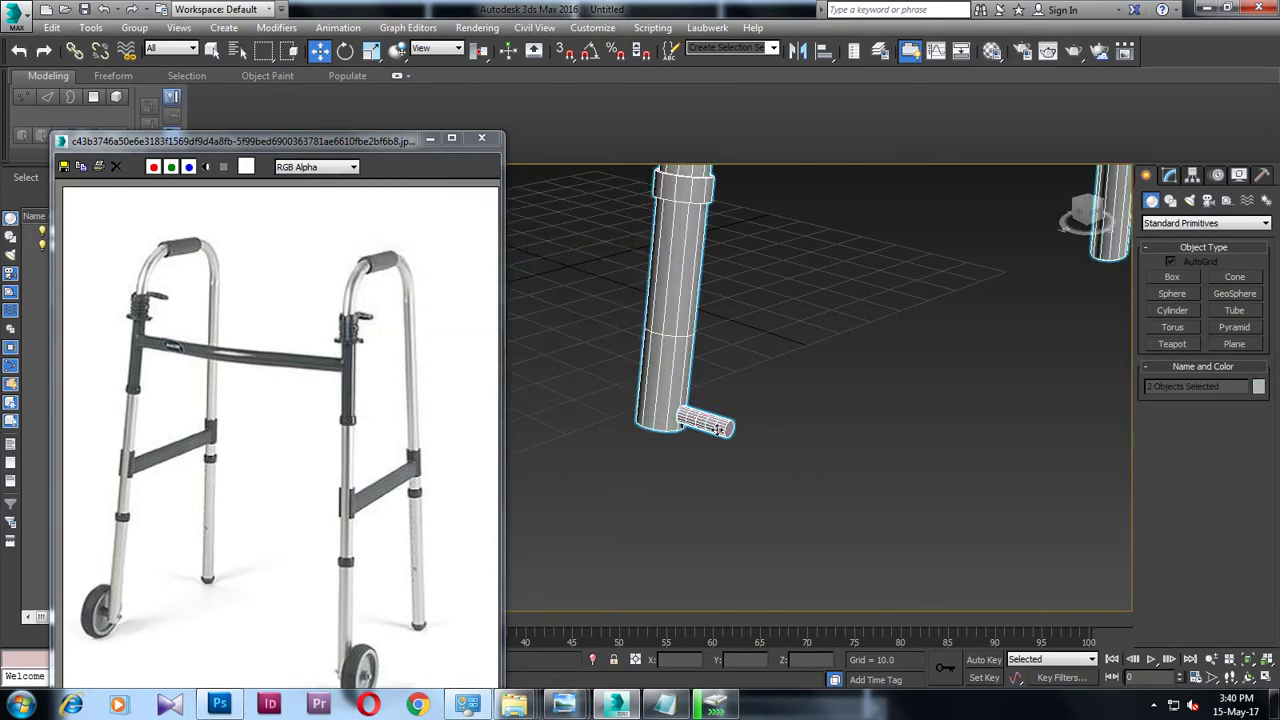
left_click(717, 426)
left_click_drag(643, 400, 603, 382)
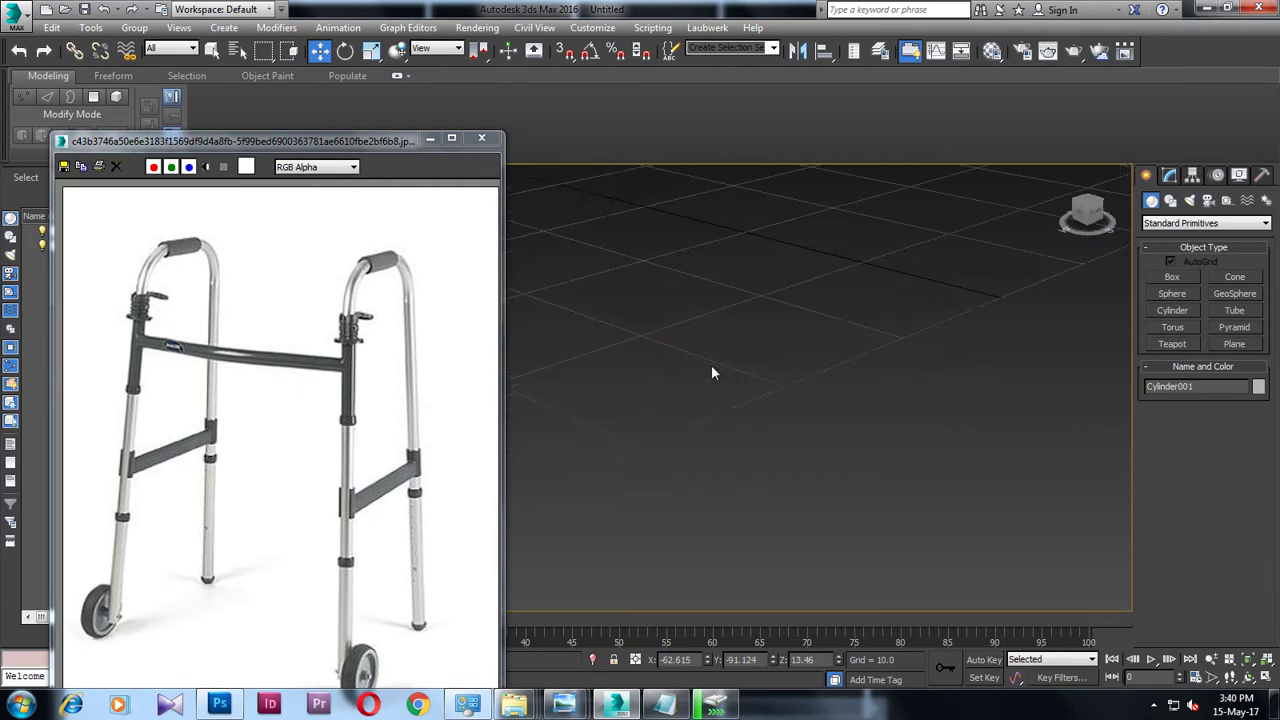
Step: Zoom to Cylinder001 and convert it to Editable Poly through the quad menu
key("z")
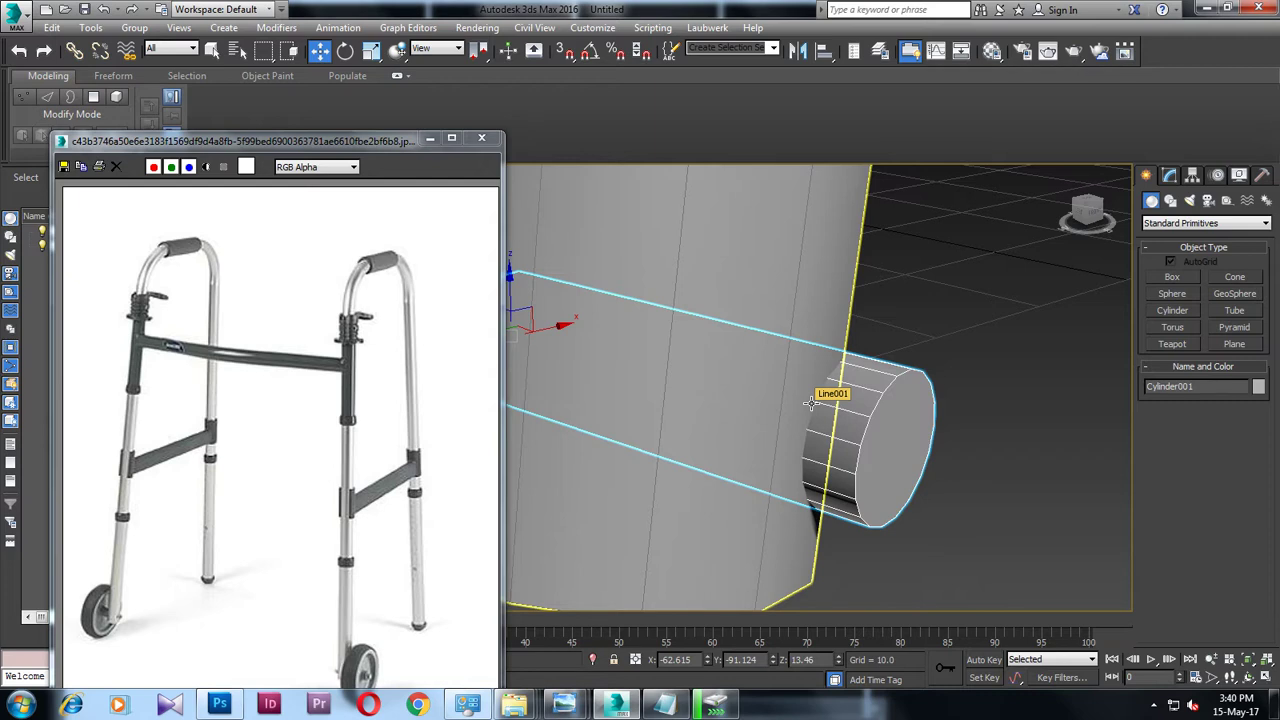
middle_click_drag(978, 452, 995, 465, "alt")
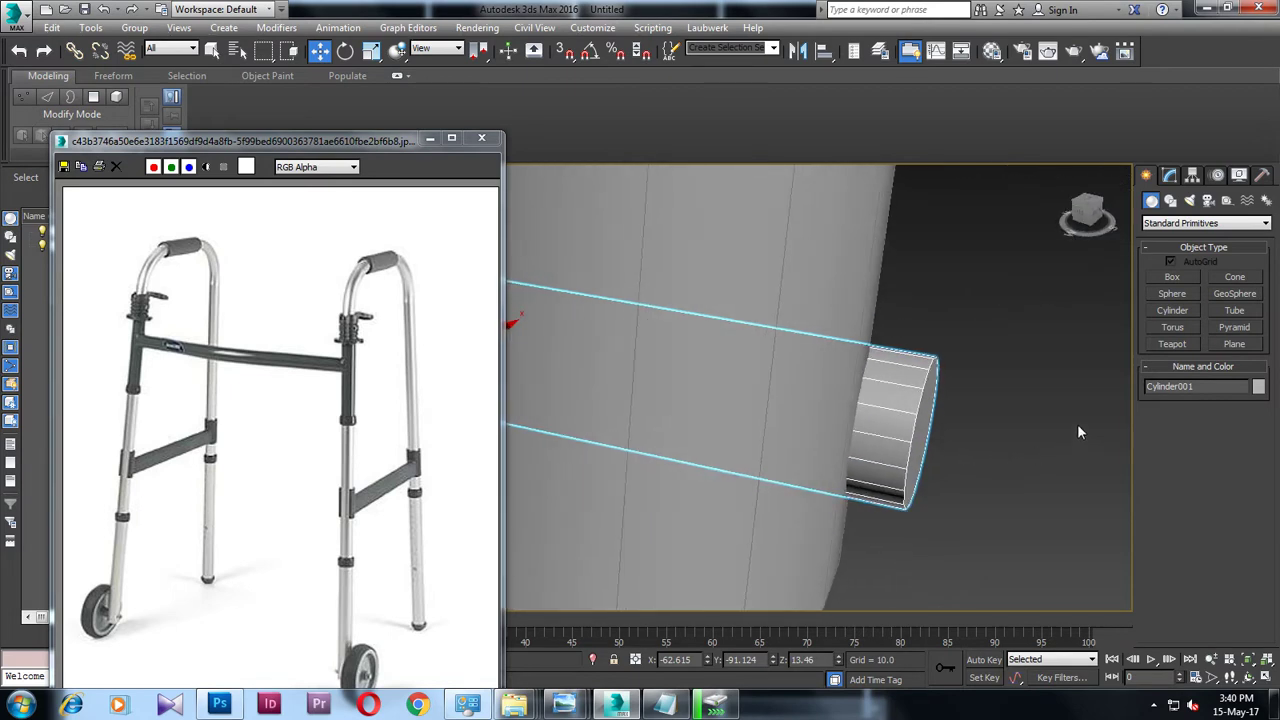
right_click(917, 385)
left_click(1120, 561)
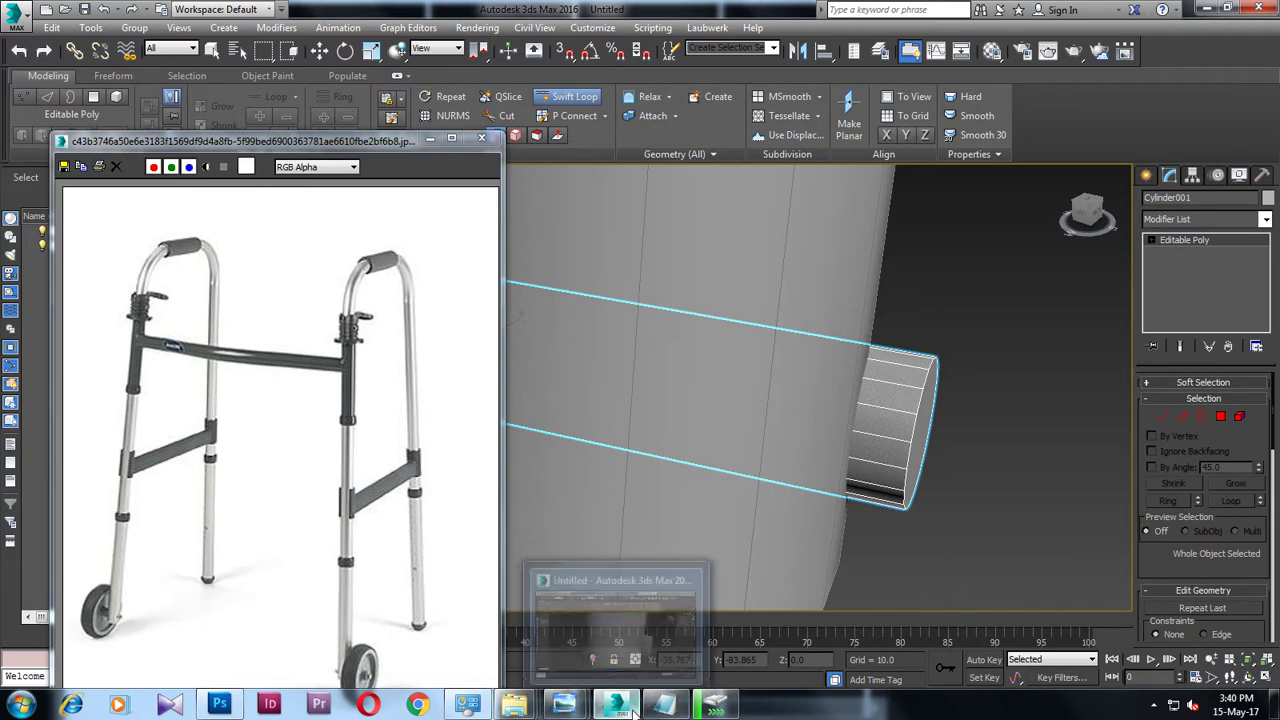
Step: Use Save As to store the scene on the Desktop under the name equip.max
left_click(15, 17)
left_click(45, 191)
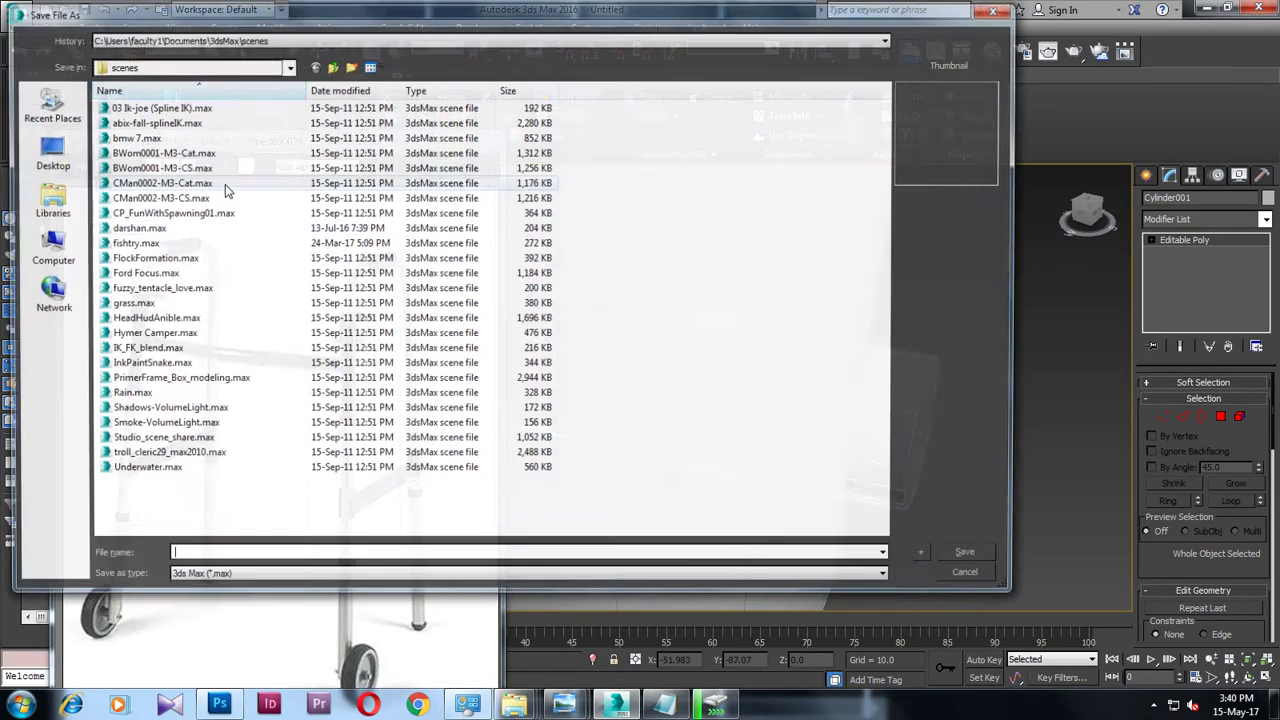
left_click(40, 155)
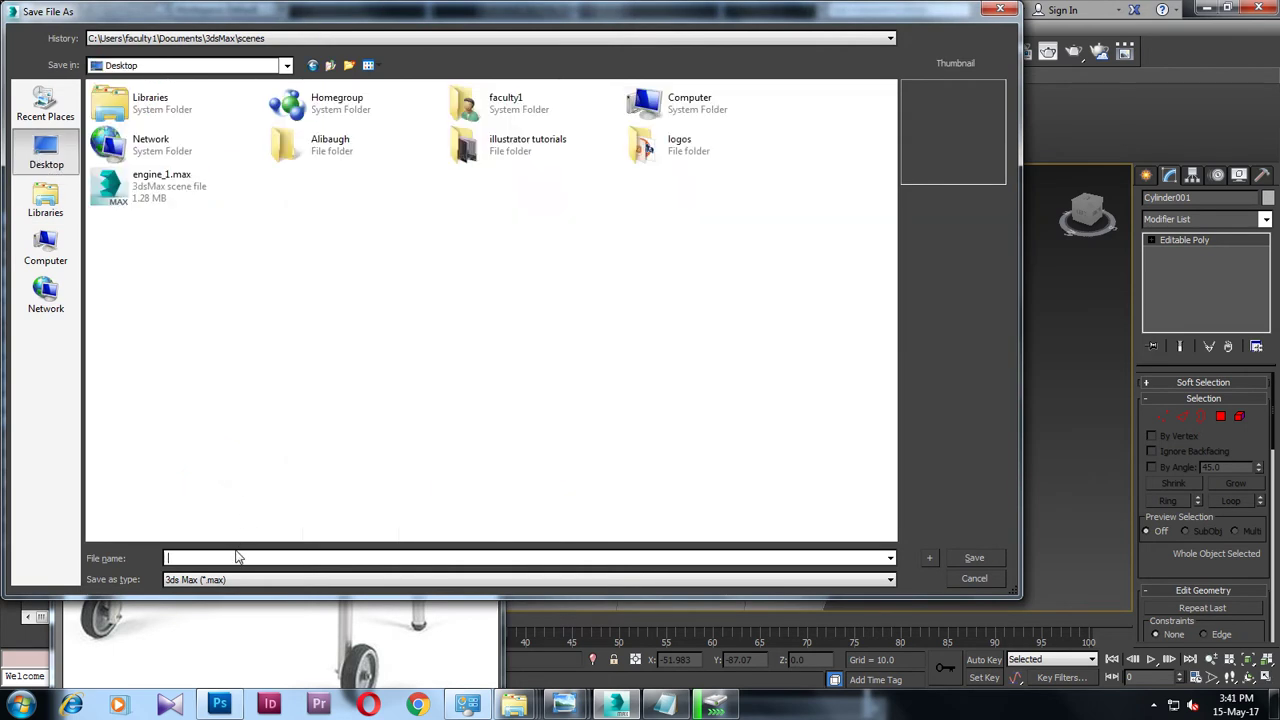
type("ec")
type("p")
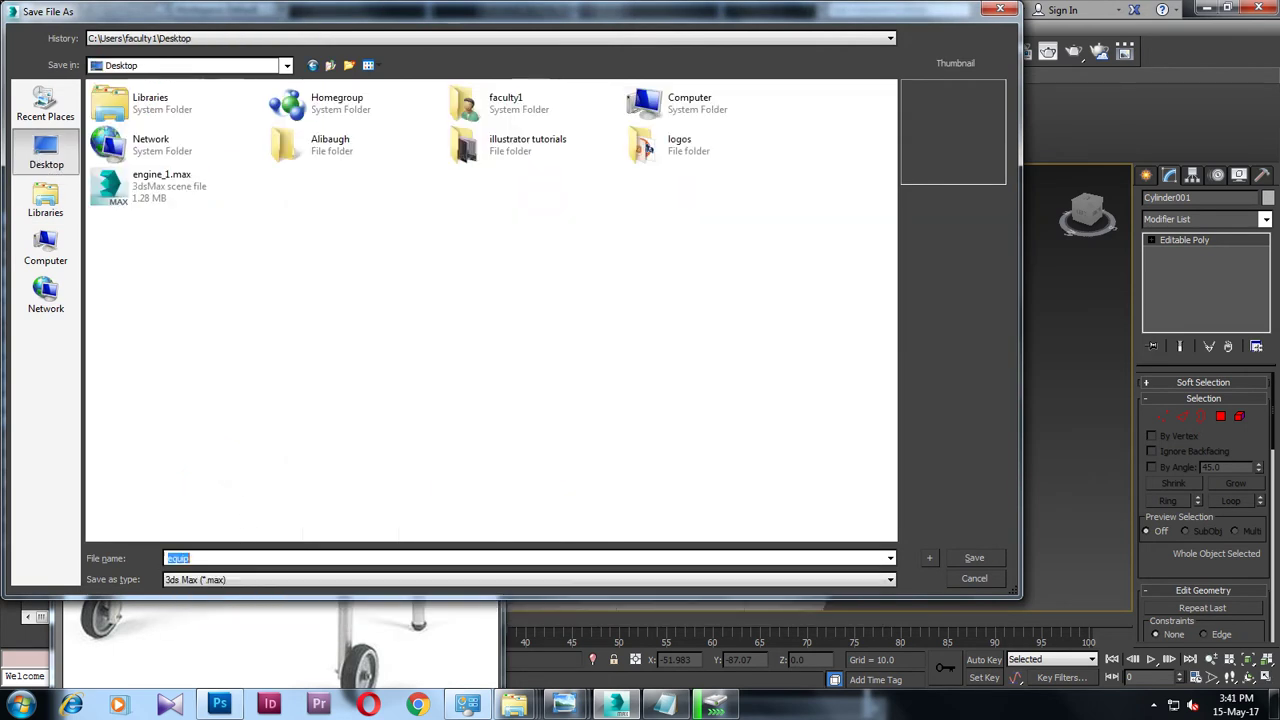
key("Return")
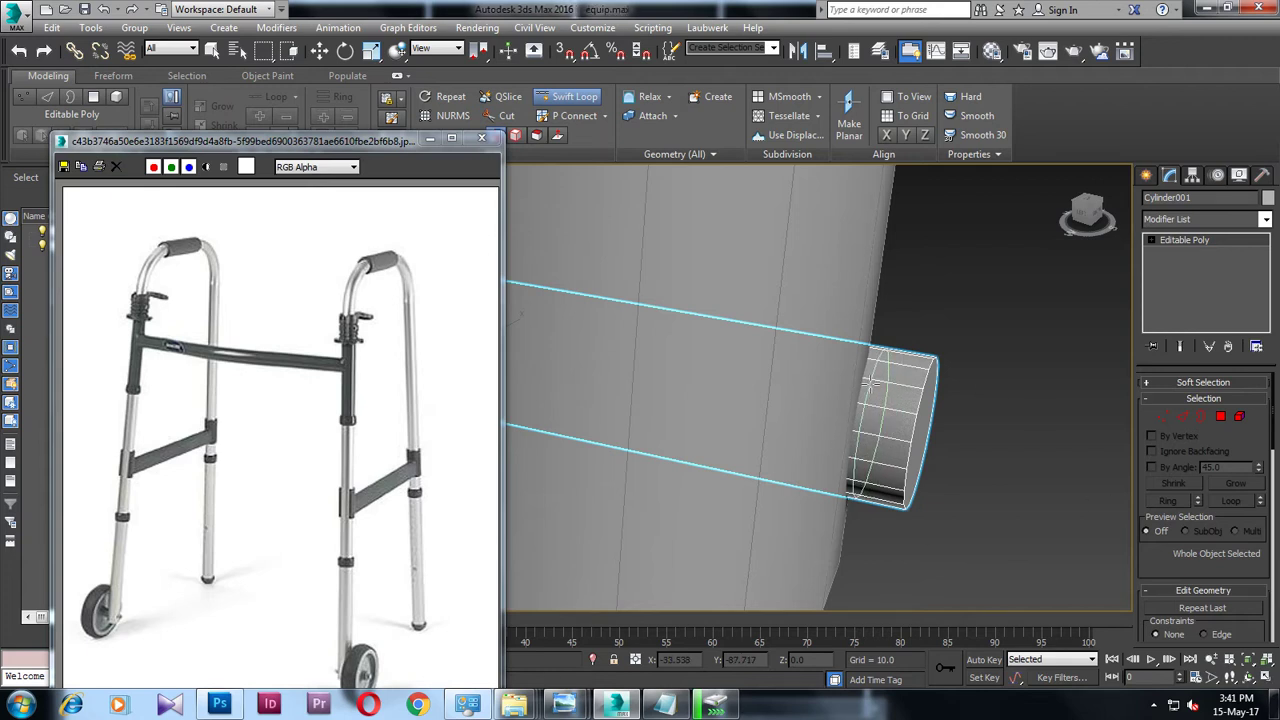
Step: Select the cylinder's tip vertices and scale them down to taper the end
key("w")
middle_click_drag(871, 391, 900, 400)
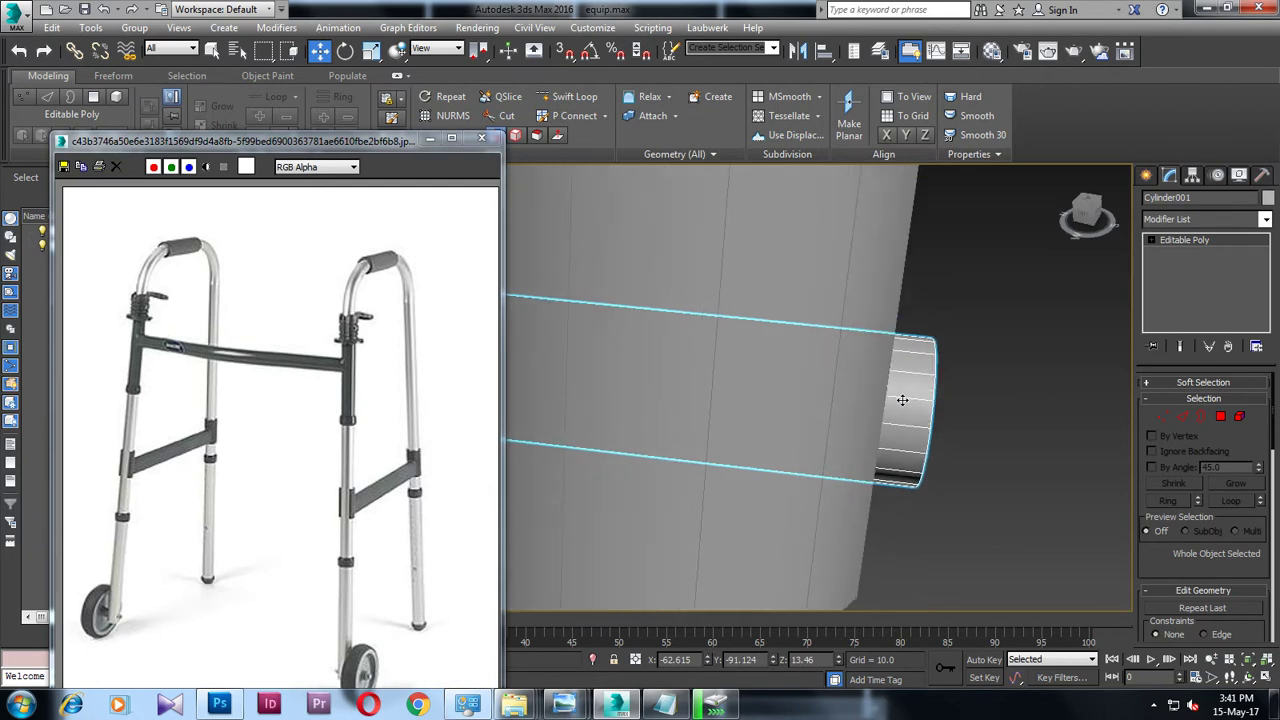
key("1")
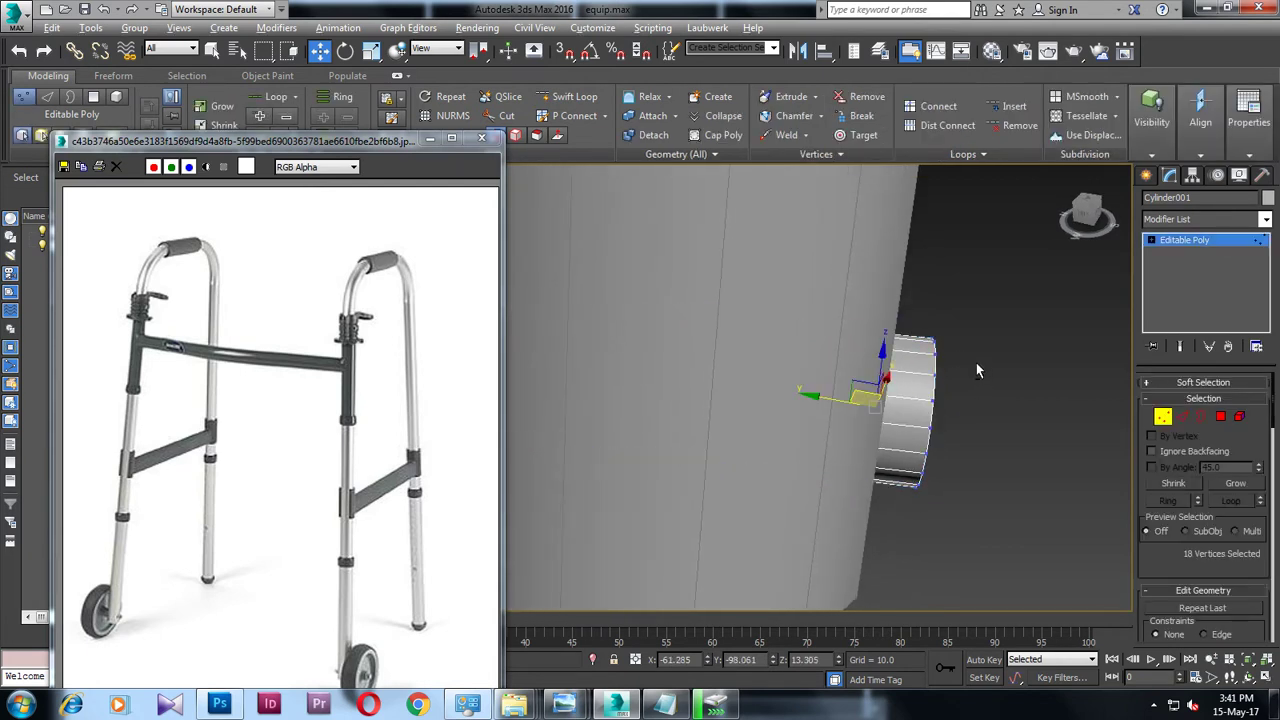
middle_click_drag(977, 366, 956, 353, "alt")
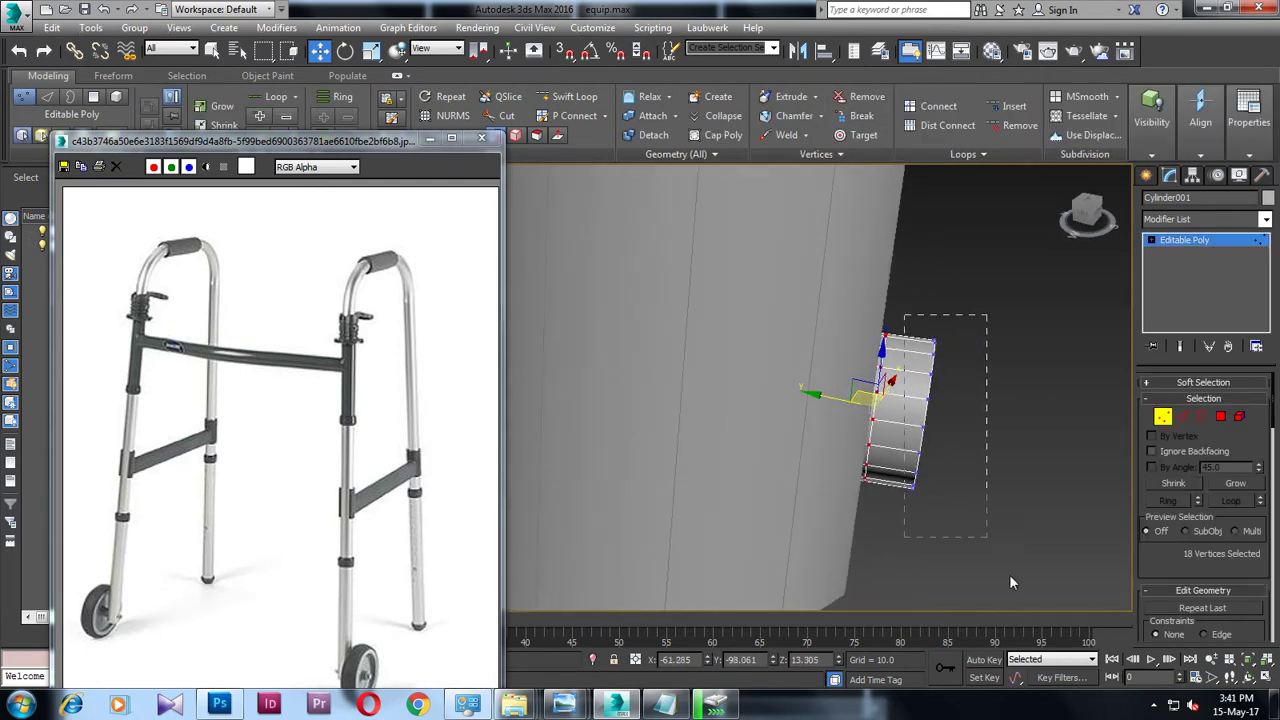
middle_click_drag(988, 545, 893, 388, "alt")
key("r")
left_click_drag(935, 418, 960, 451)
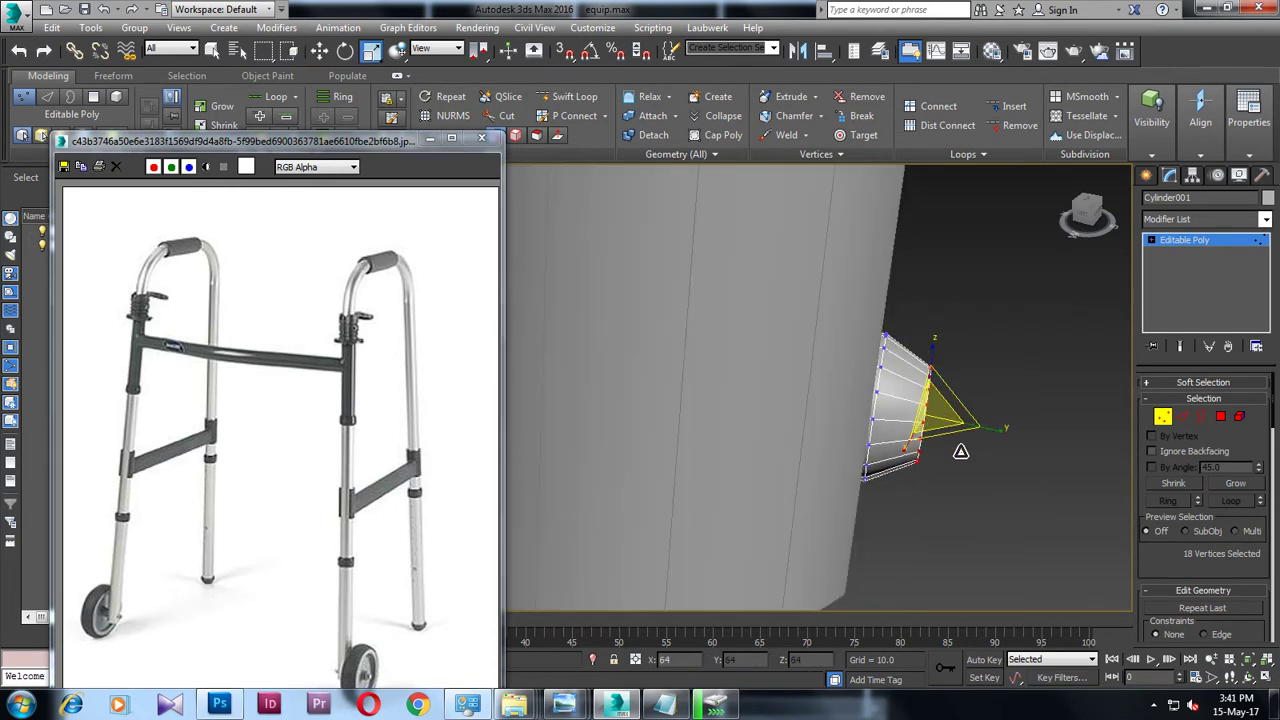
Step: Extrude the end cap polygon by 3.657 into a tube and add a Swift Loop near its tip
middle_click_drag(960, 451, 843, 447, "alt")
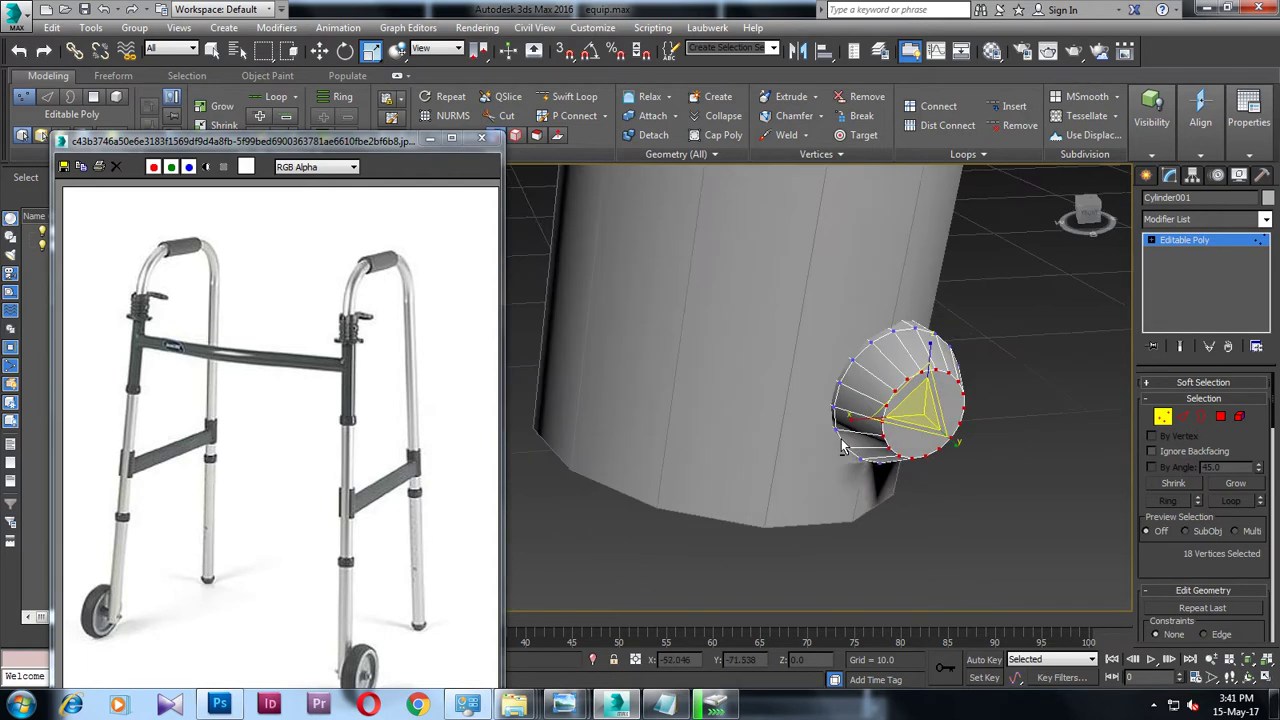
left_click(1220, 416)
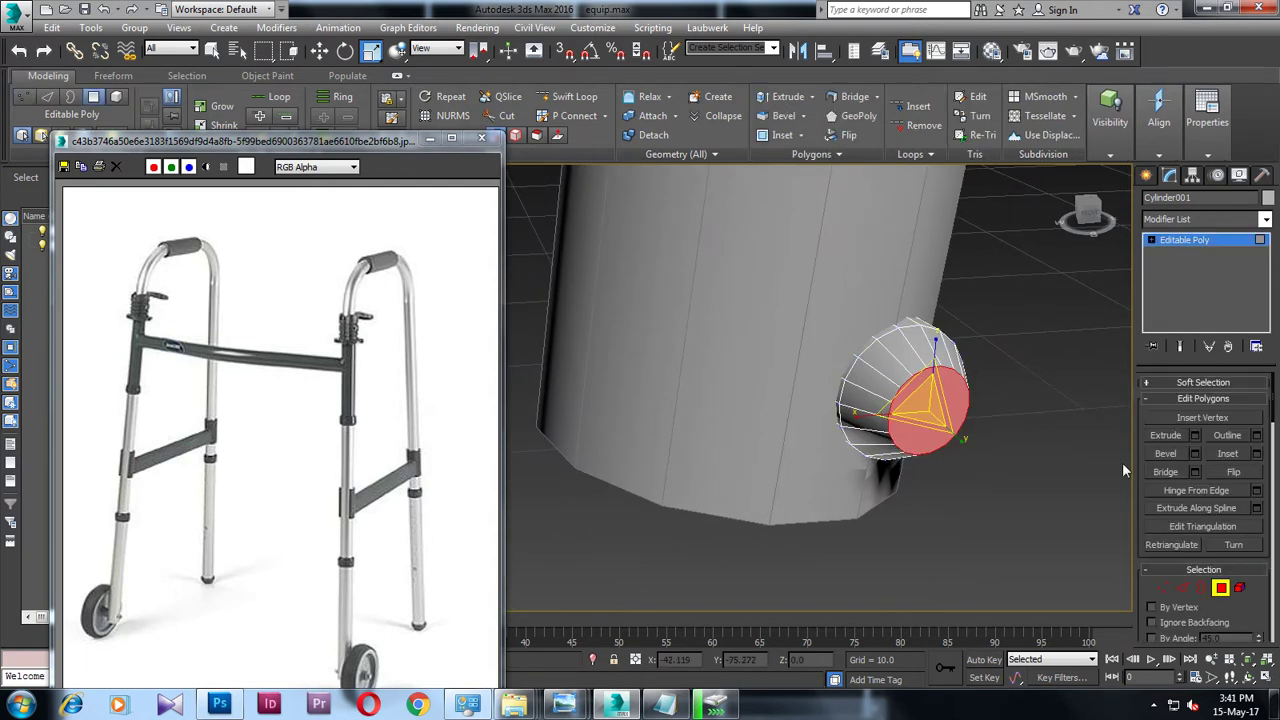
left_click(1196, 434)
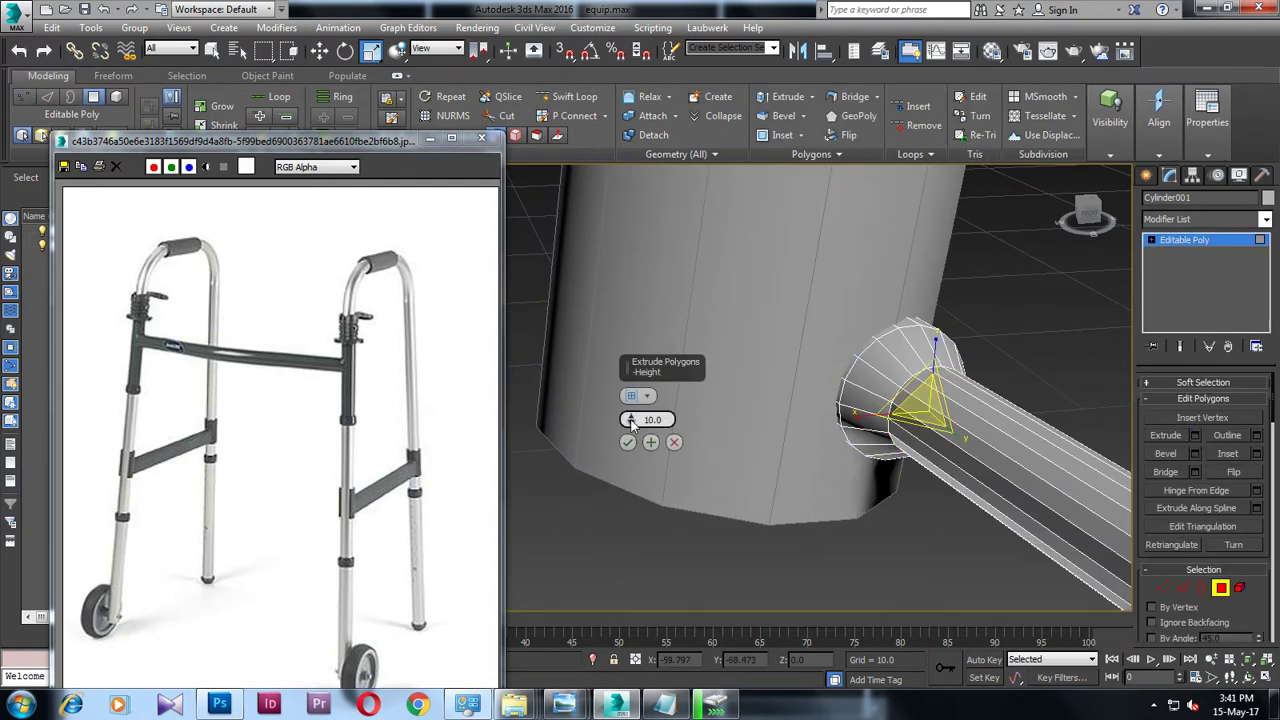
left_click_drag(648, 466, 650, 442)
scroll(650, 442, "down", 3)
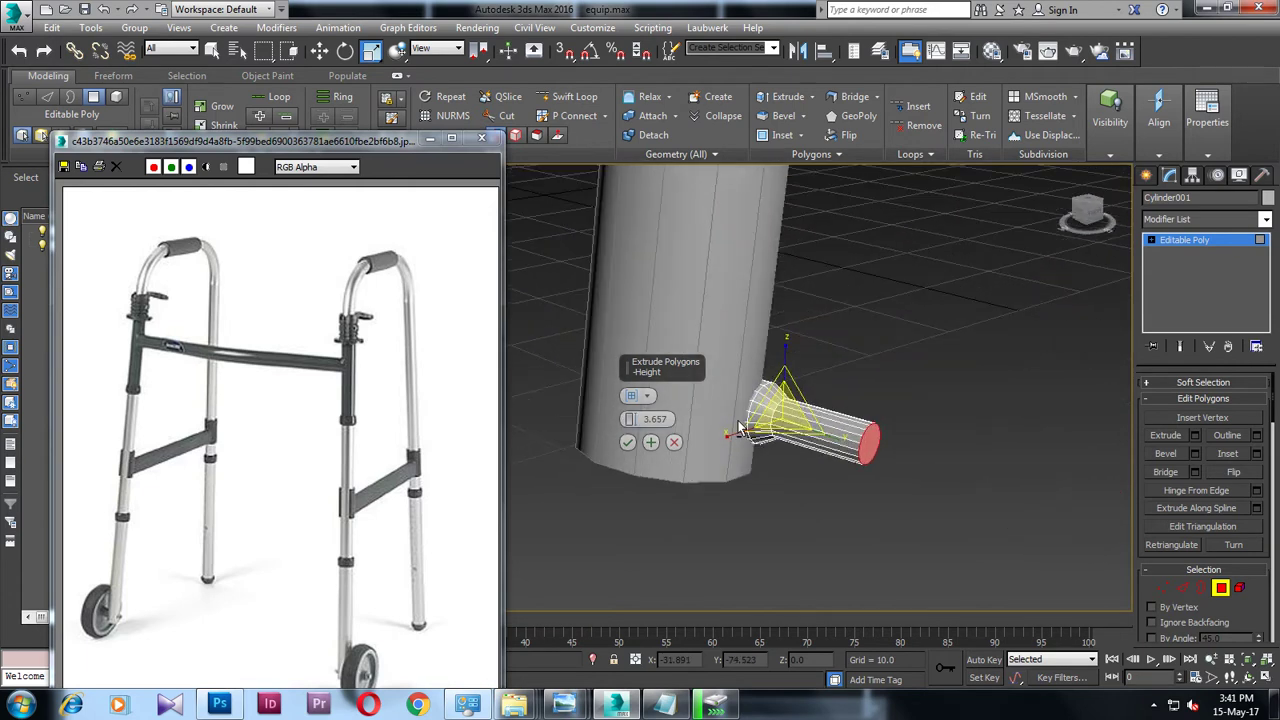
left_click(626, 442)
middle_click_drag(626, 442, 810, 410, "alt")
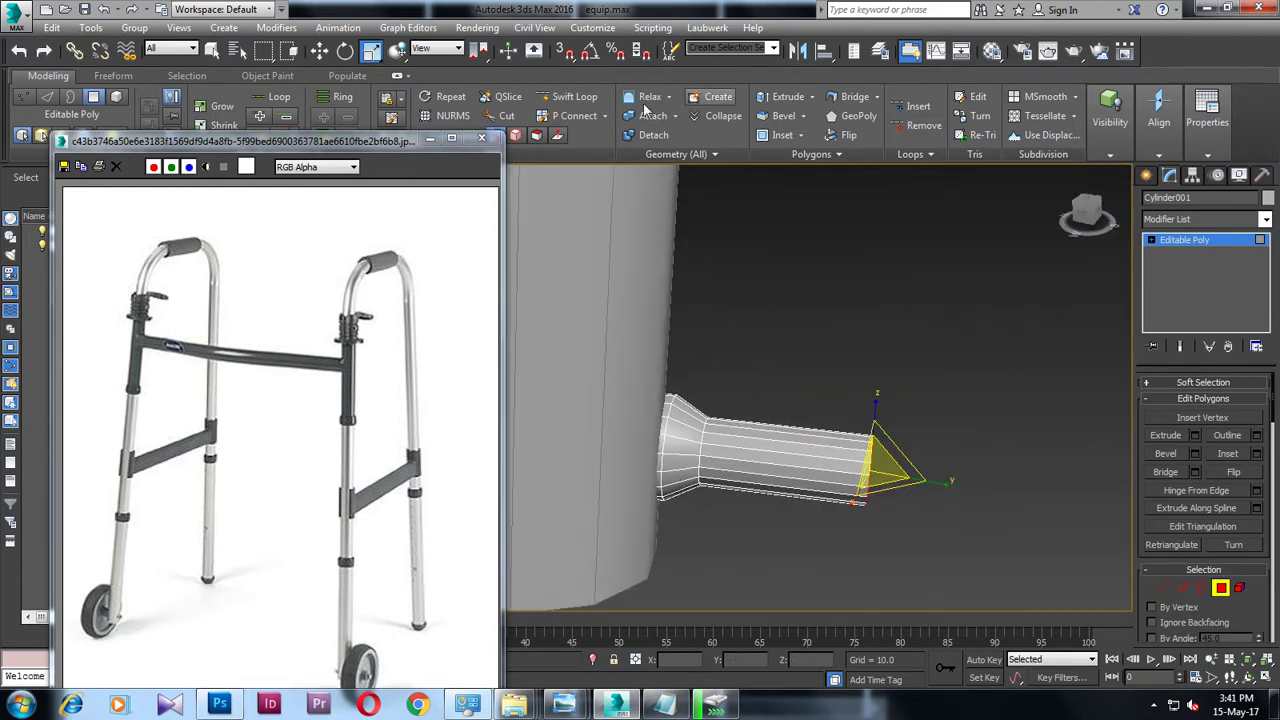
left_click(568, 96)
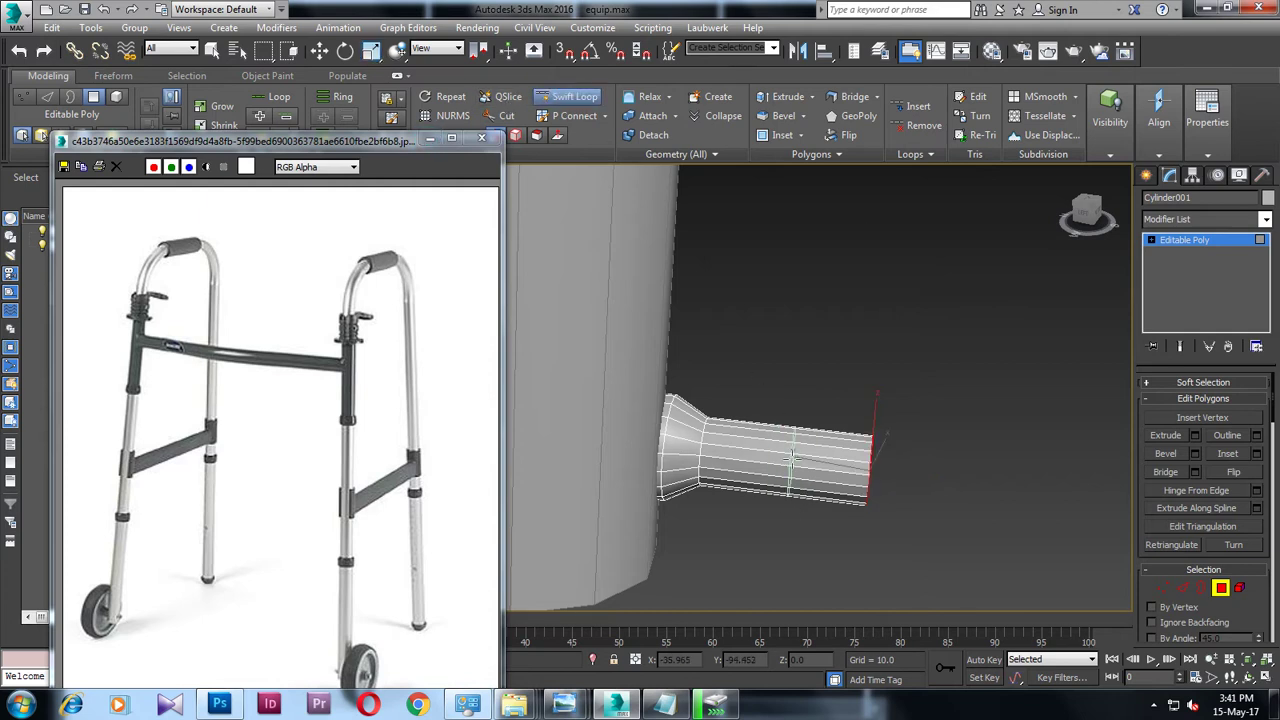
left_click(784, 452)
Step: Select the polygons of the tube's end section
key("w")
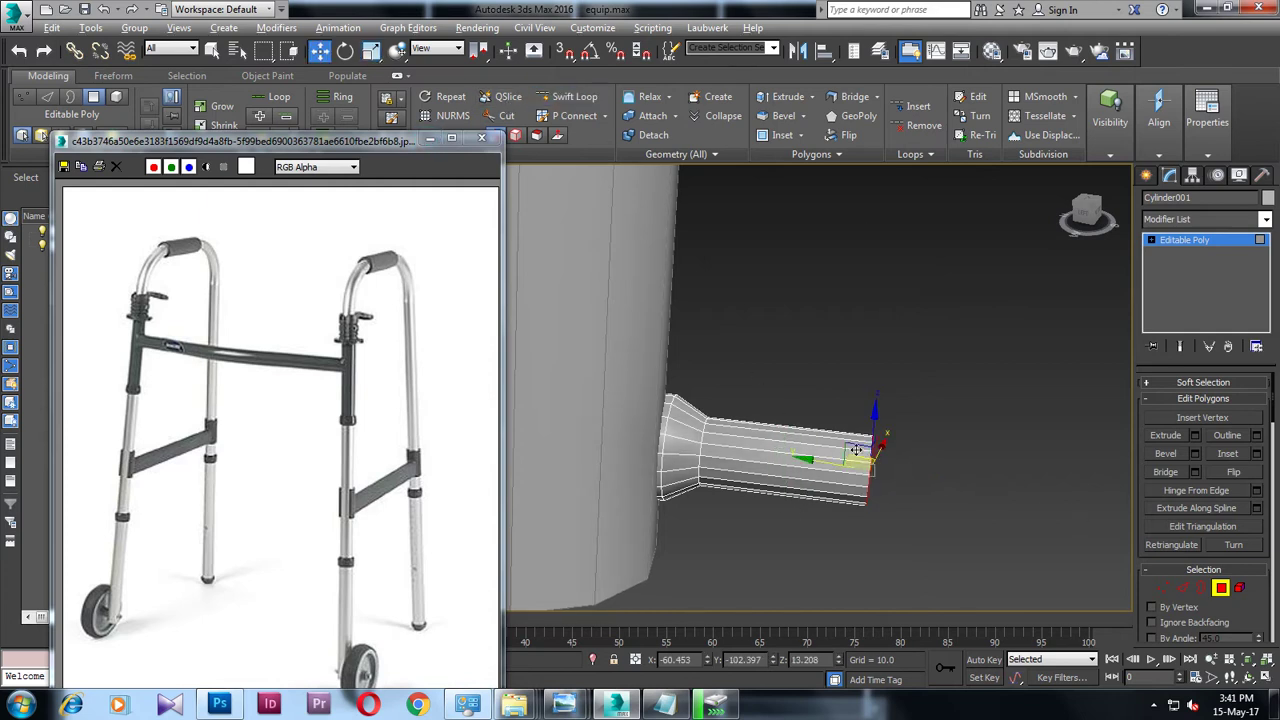
middle_click_drag(845, 439, 847, 440, "alt")
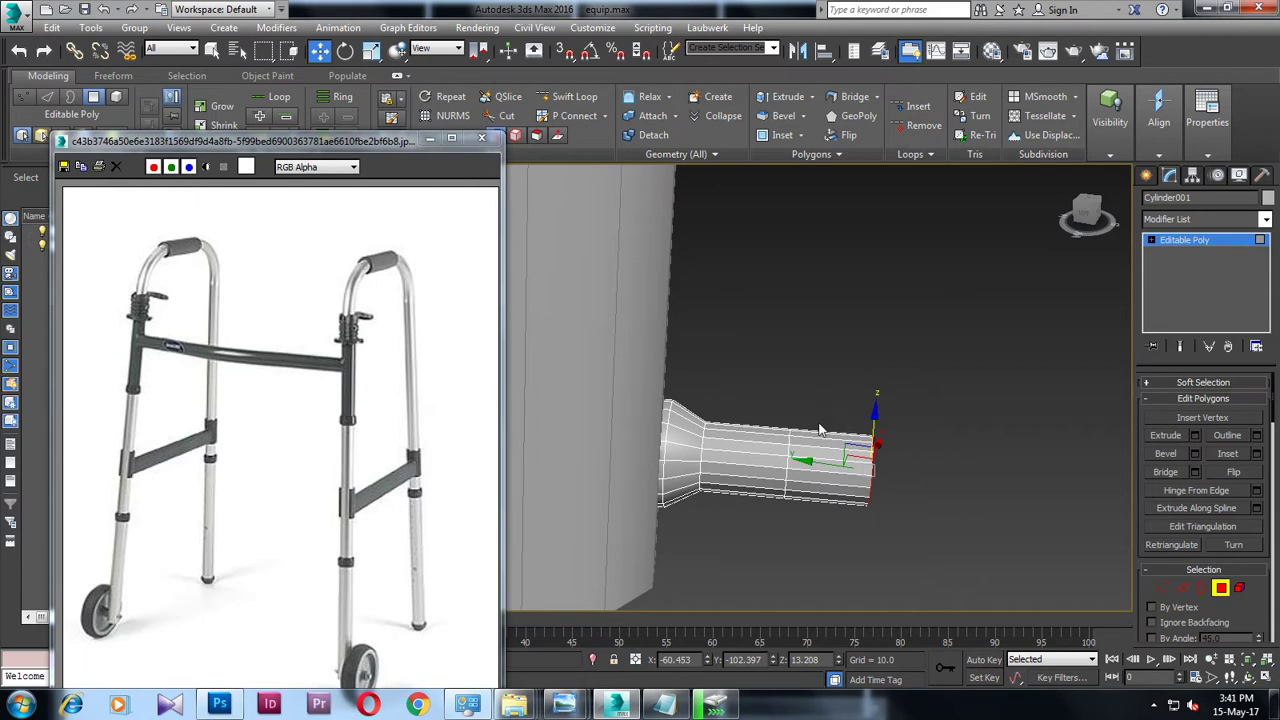
left_click_drag(820, 430, 888, 482)
middle_click_drag(888, 482, 791, 494, "alt")
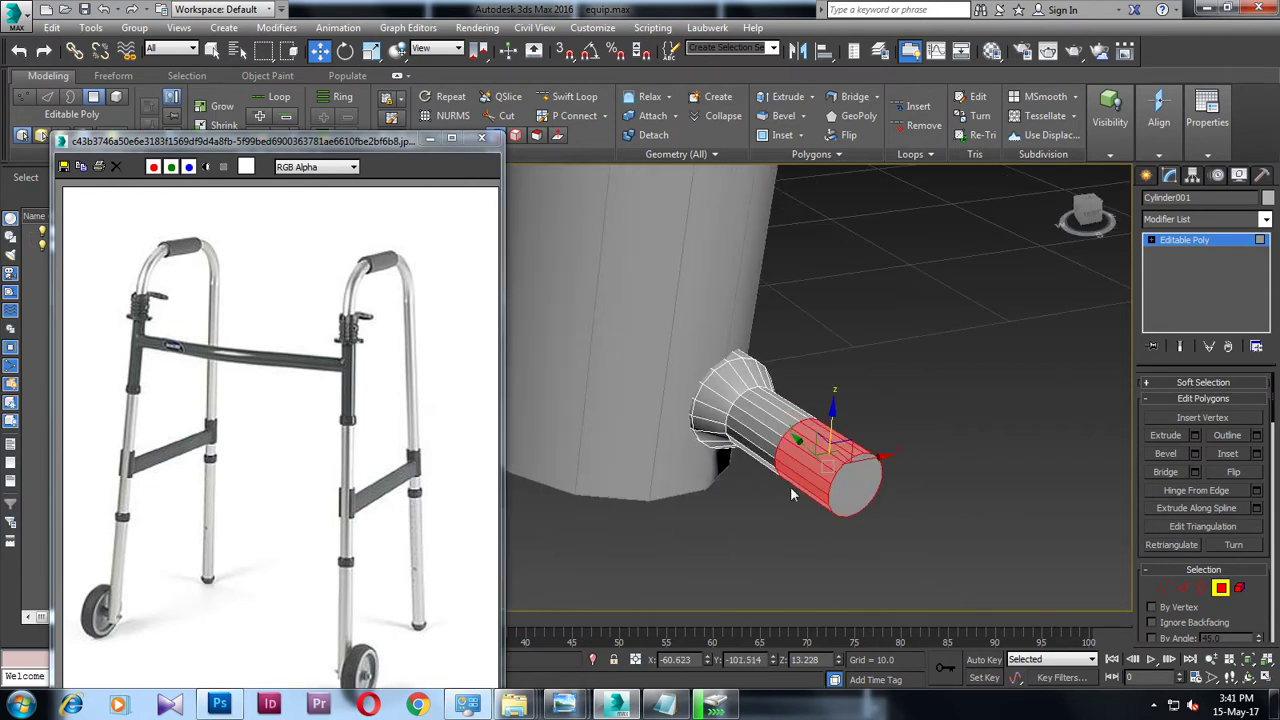
Step: Extrude the selected faces along Local Normal to a height of 10.129
left_click(1195, 435)
left_click(636, 395)
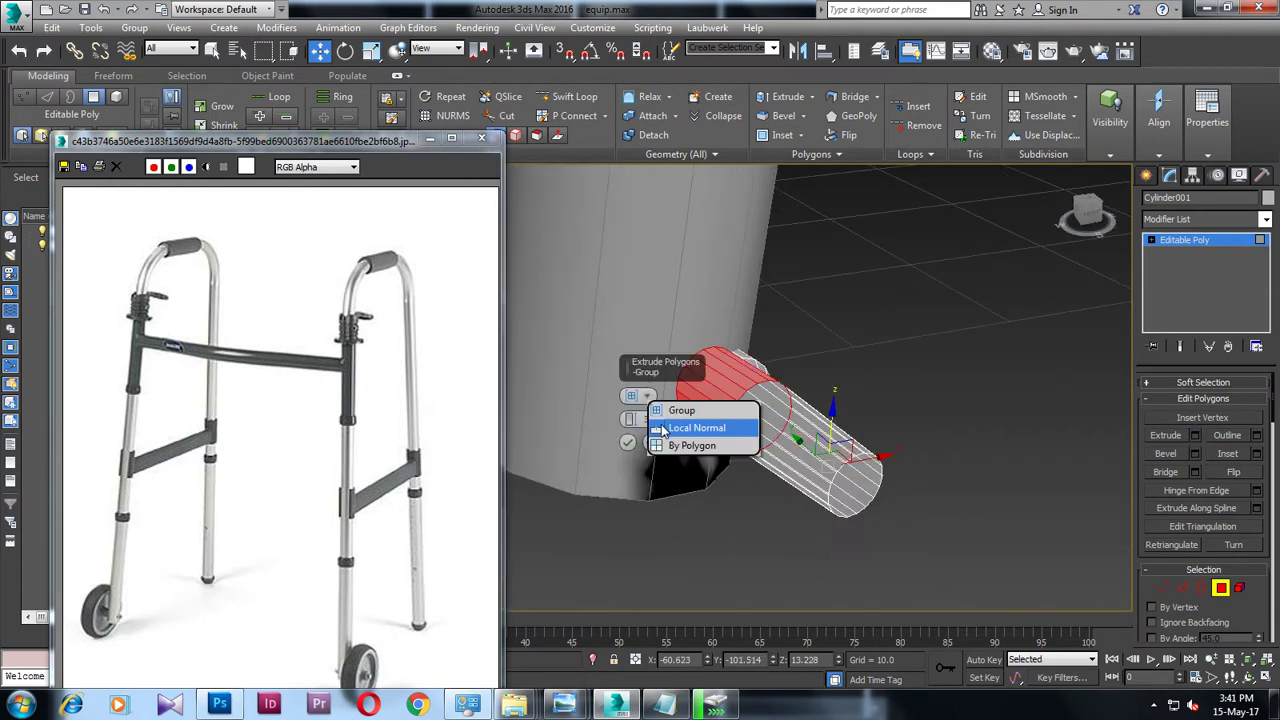
left_click(663, 428)
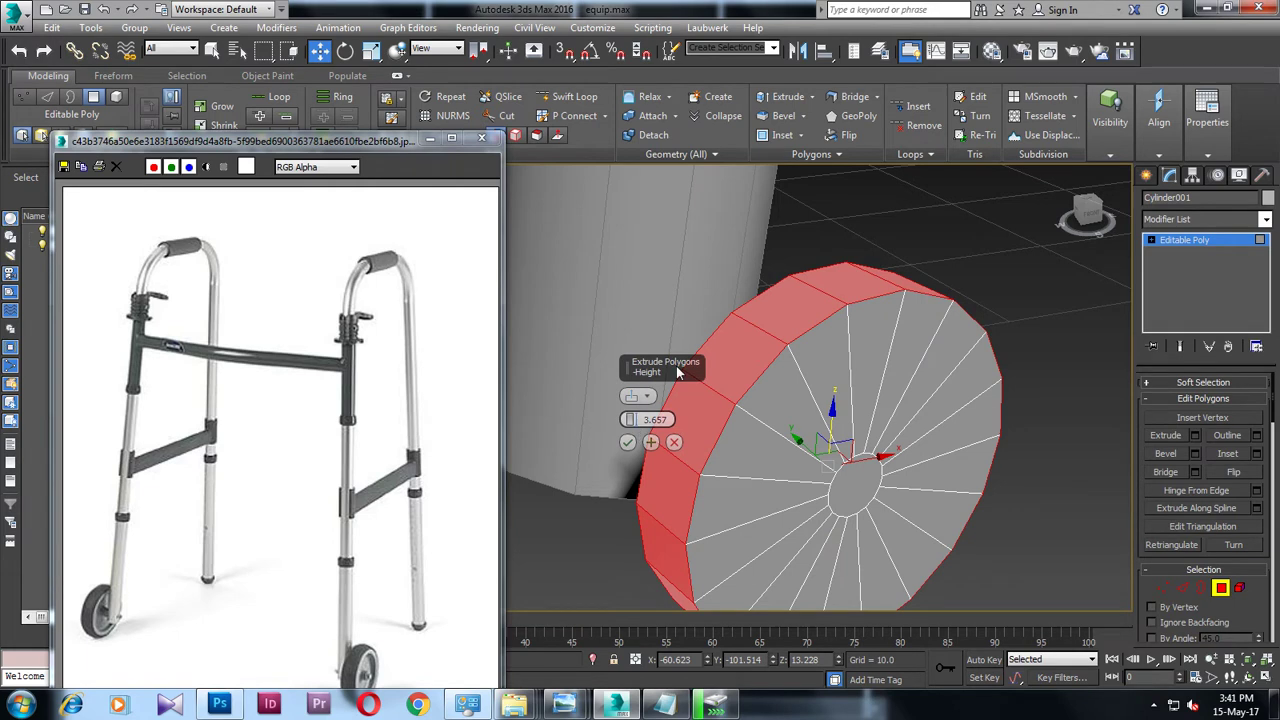
middle_click_drag(626, 410, 634, 366, "alt")
scroll(700, 370, "down", 5)
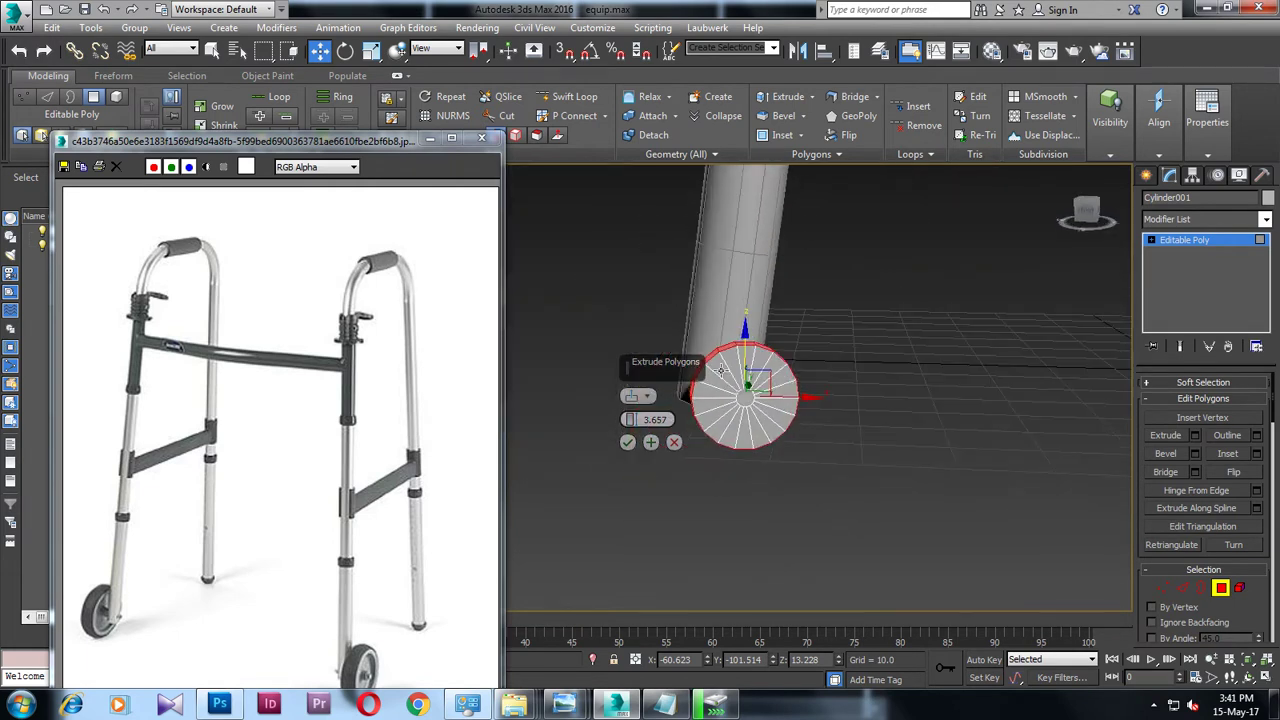
mouse_move(630, 419)
left_mouse_down()
mouse_move(624, 378)
mouse_move(625, 400)
left_mouse_up()
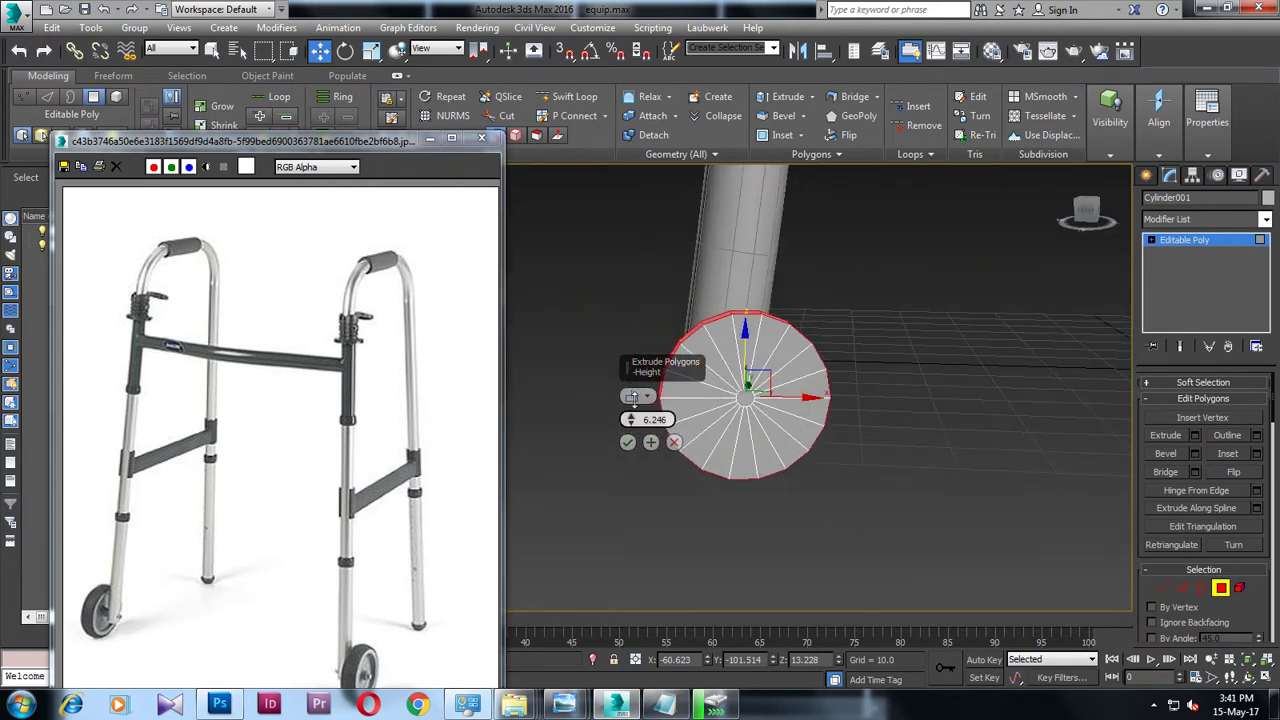
mouse_move(700, 395)
middle_mouse_down("alt")
mouse_move(791, 395)
mouse_move(721, 399)
mouse_move(745, 395)
middle_mouse_up("alt")
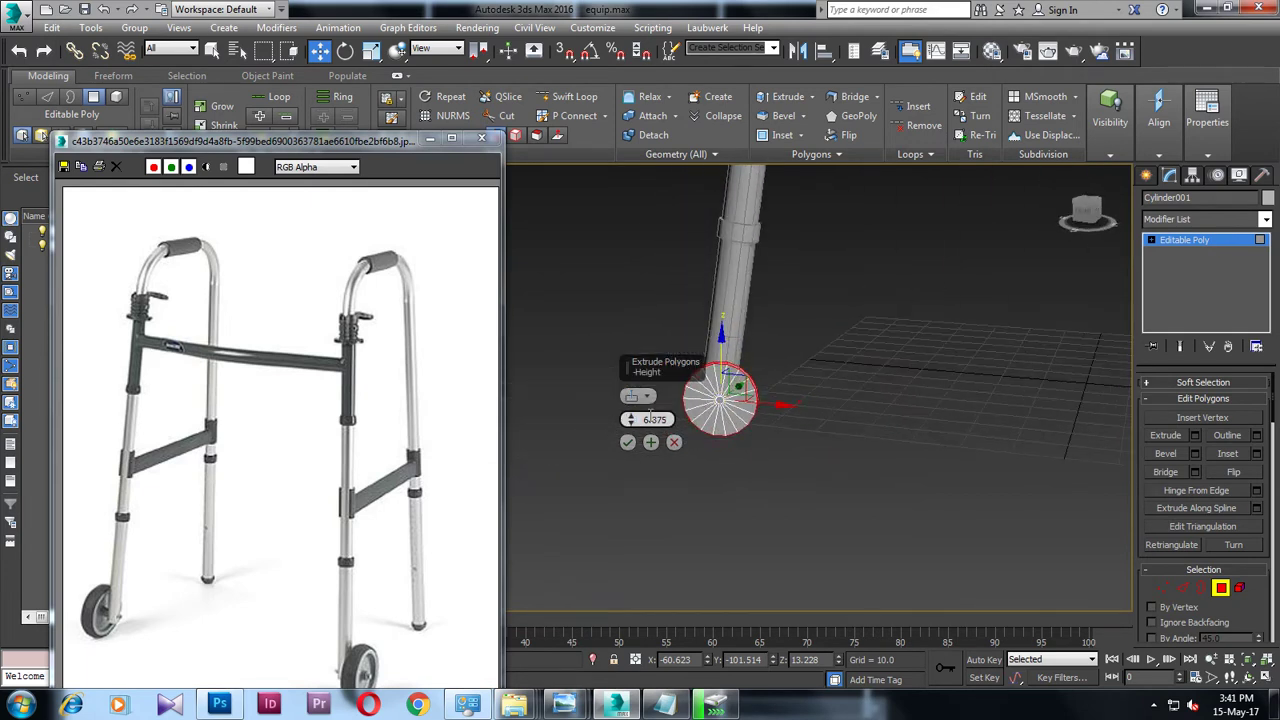
left_click_drag(630, 419, 630, 395)
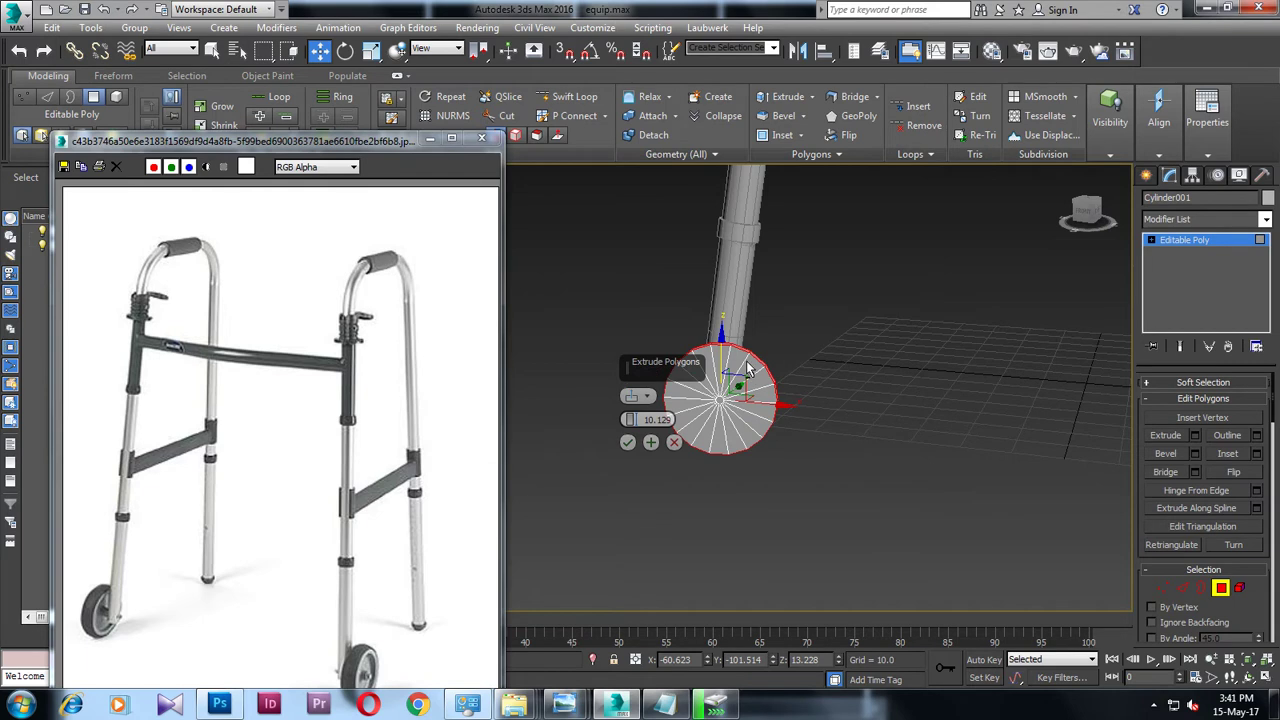
middle_click_drag(754, 377, 708, 399, "alt")
scroll(709, 399, "up", 2)
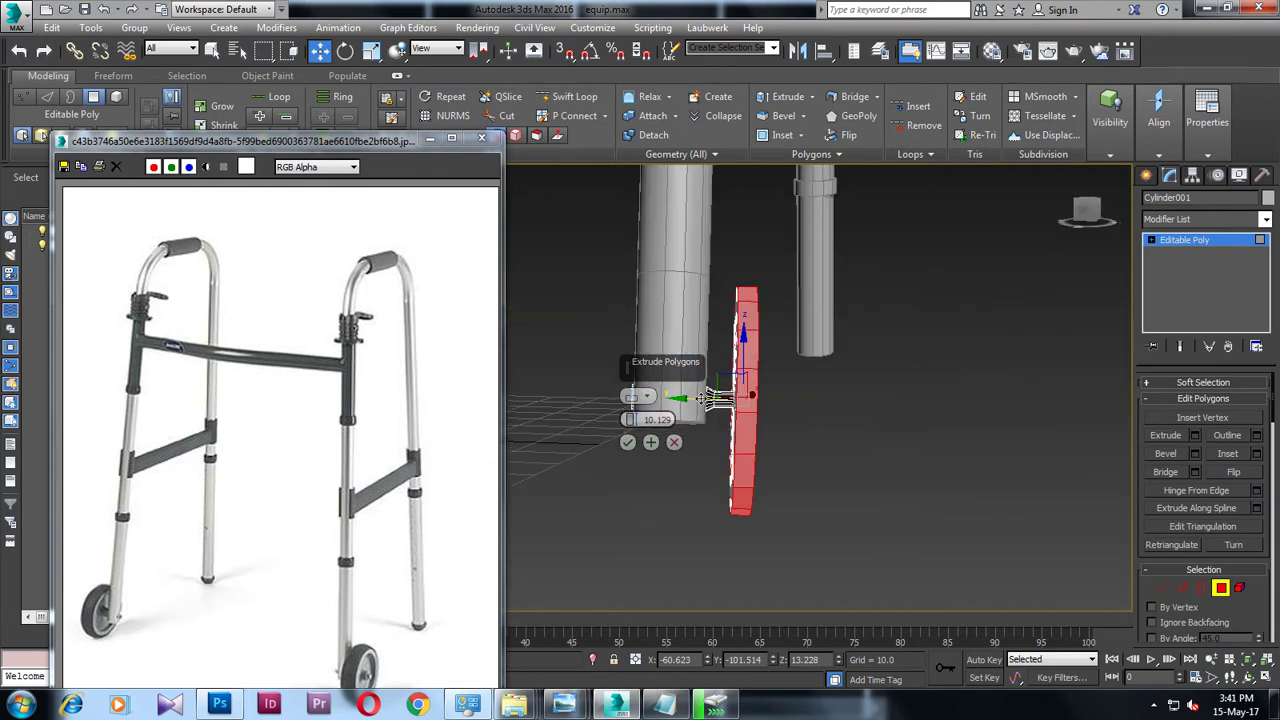
Step: Commit the axle extrusion, check the disc in Left view, and nudge it into place
left_click(627, 442)
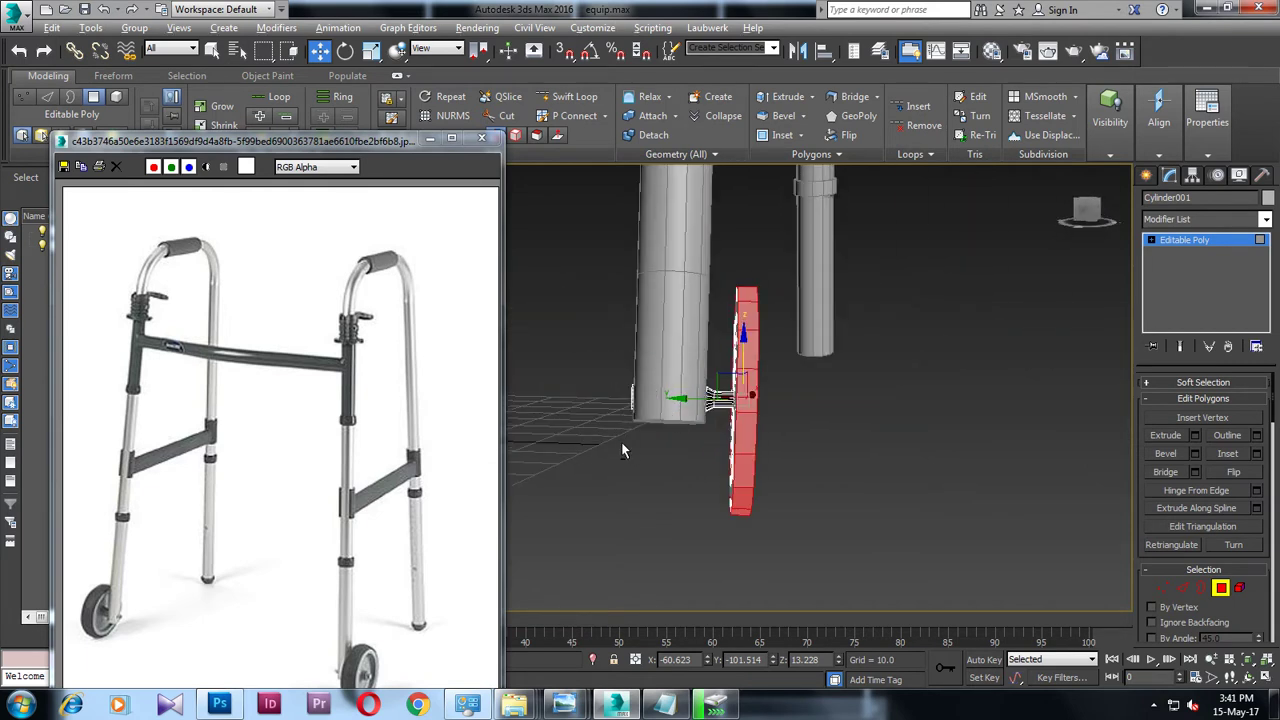
key("alt+w")
key("alt+w")
key("z")
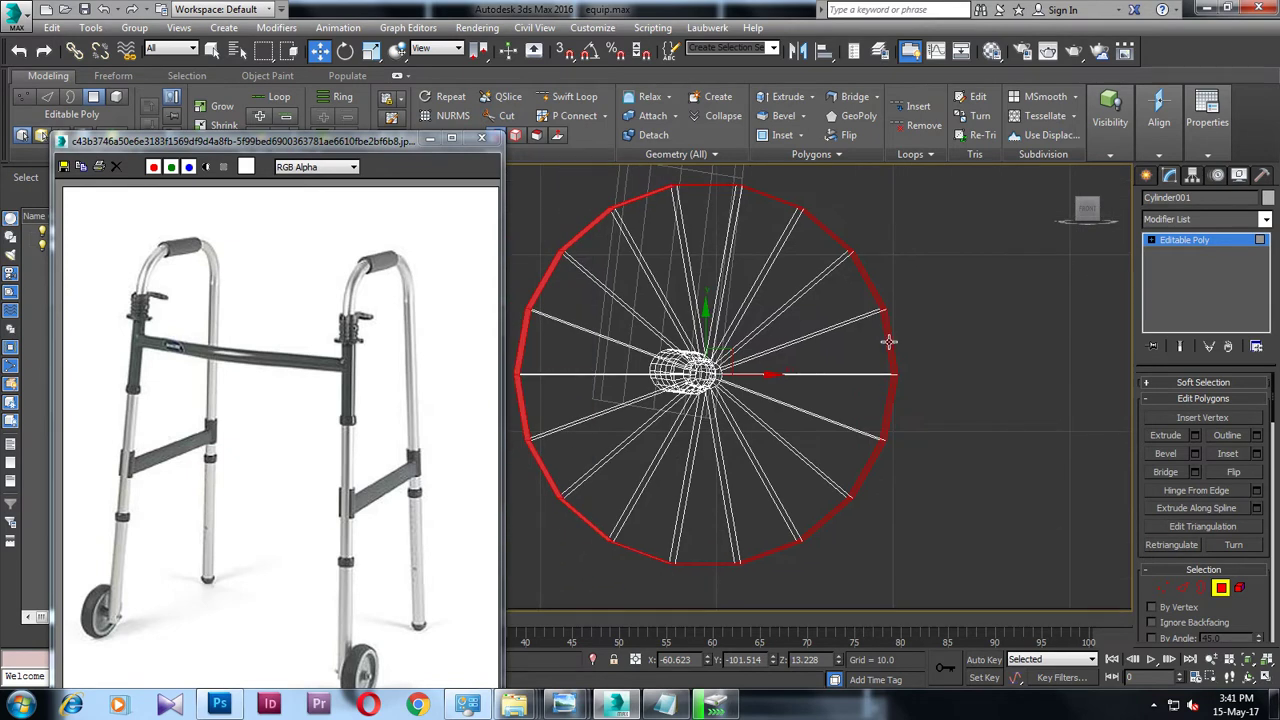
key("l")
scroll(897, 423, "down", 3)
scroll(897, 423, "down", 2)
key("alt+w")
key("alt+w")
key("z")
middle_click_drag(829, 459, 825, 459, "alt")
left_click_drag(685, 425, 726, 416)
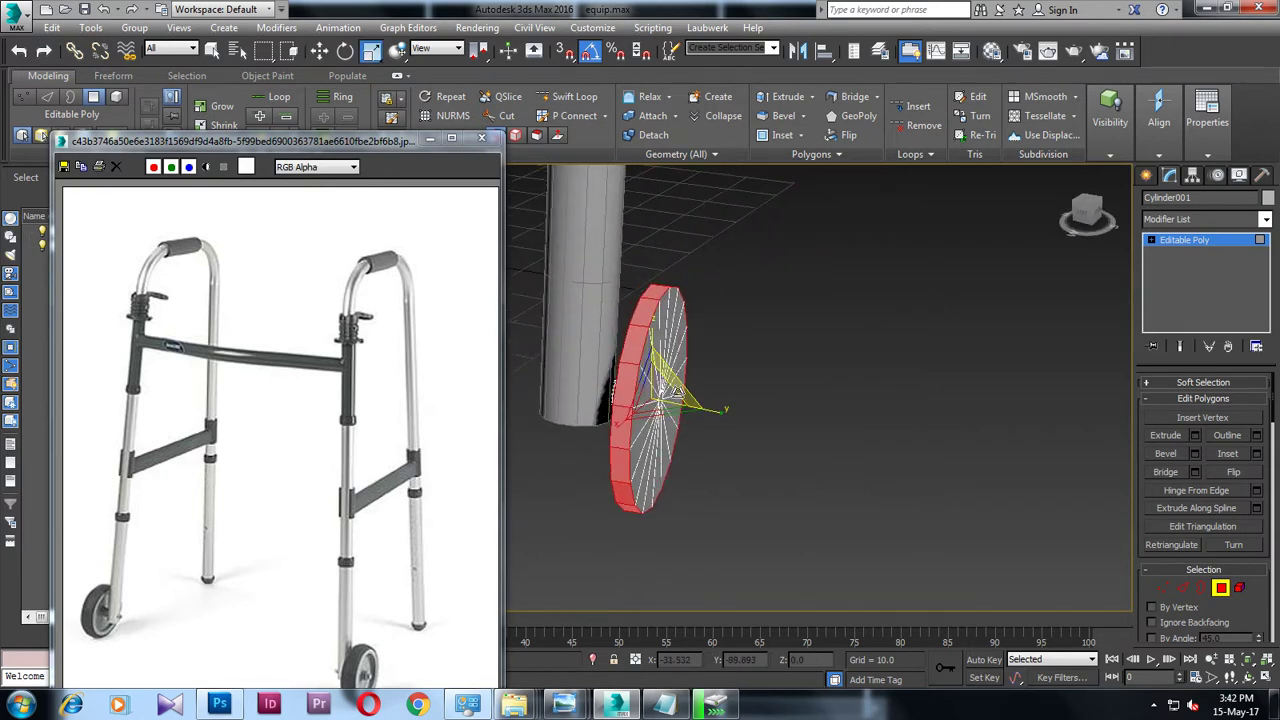
middle_click_drag(726, 416, 690, 352, "alt")
Step: Inspect the wheel's vertices in wireframe (F3), then return to shaded display
key("w")
key("1")
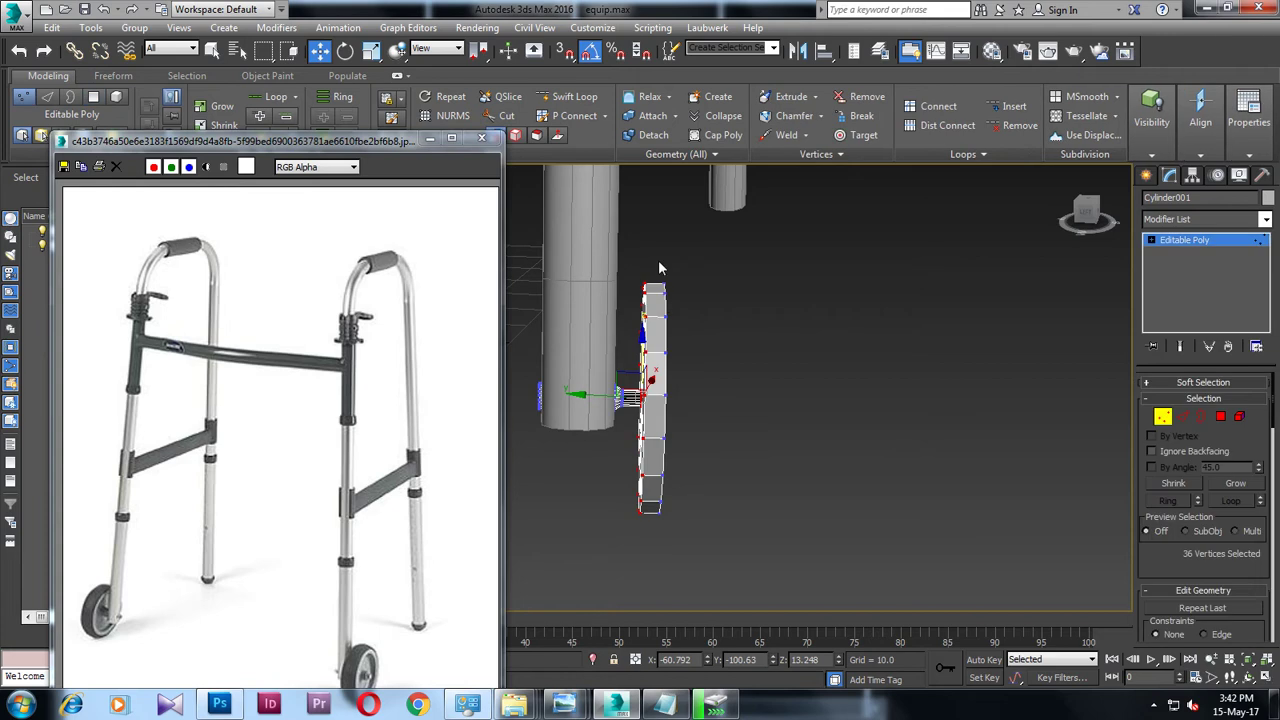
key("F3")
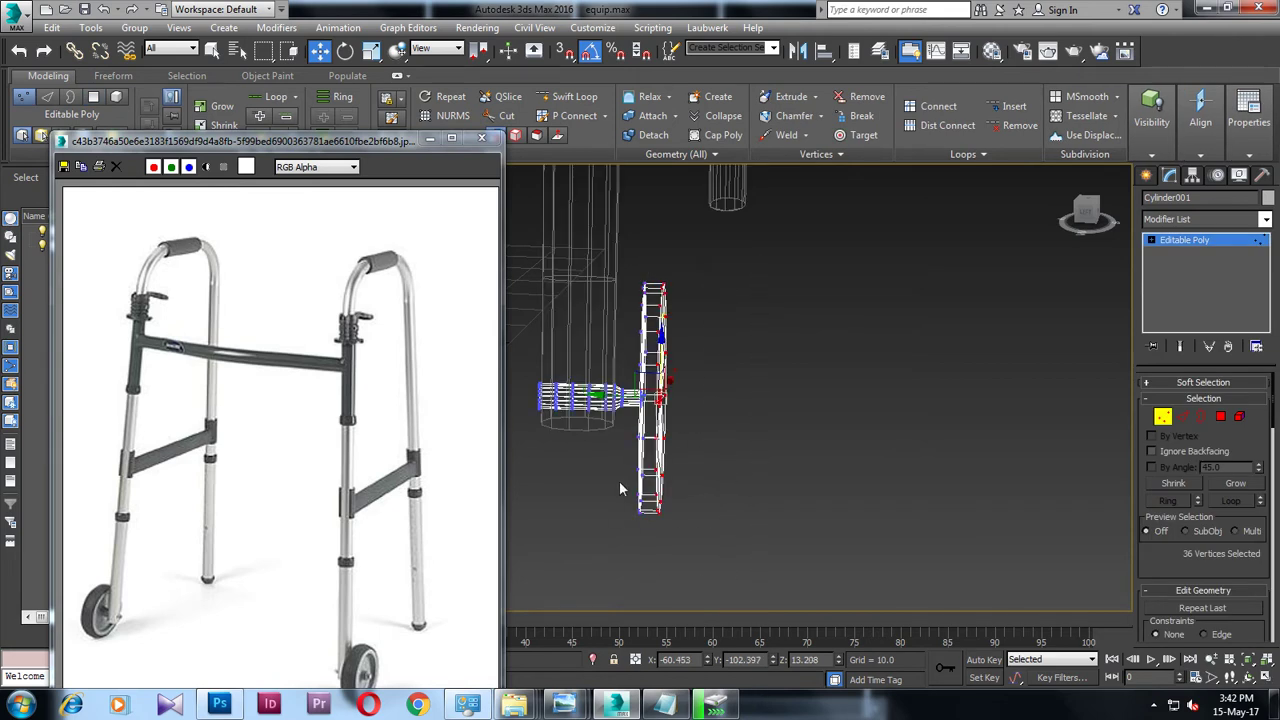
middle_click_drag(620, 398, 610, 405, "alt")
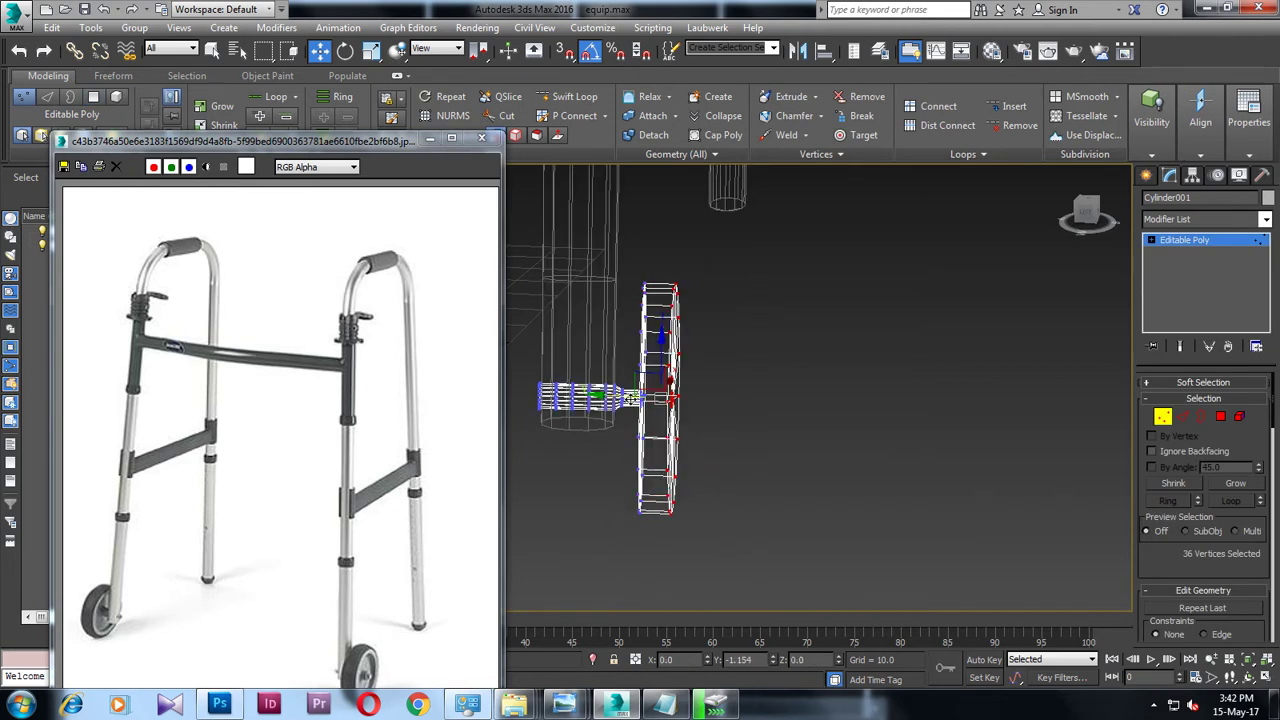
key("F3")
left_click(774, 416)
scroll(774, 416, "up", 3)
middle_click_drag(627, 425, 911, 459, "alt")
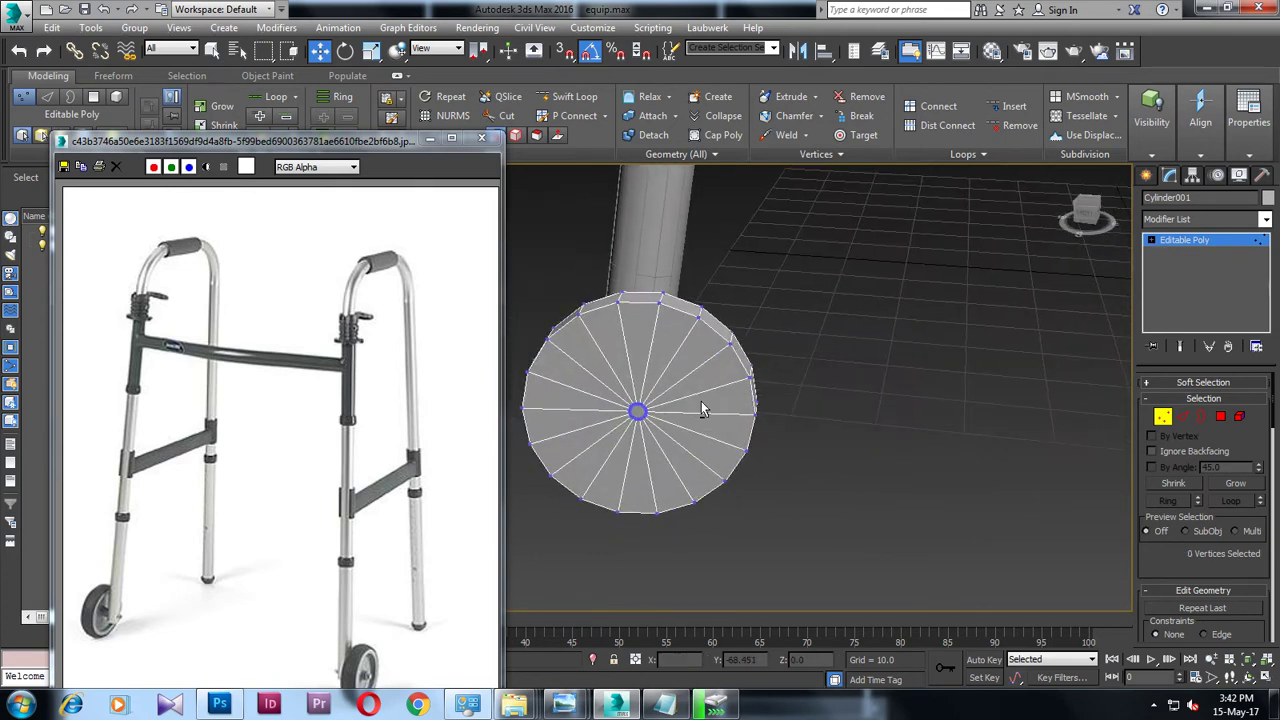
Step: Ring-select the wheel face edges, convert to polygons, and inset them by 1.259
left_click(1182, 416)
left_click(645, 375)
left_click(633, 371)
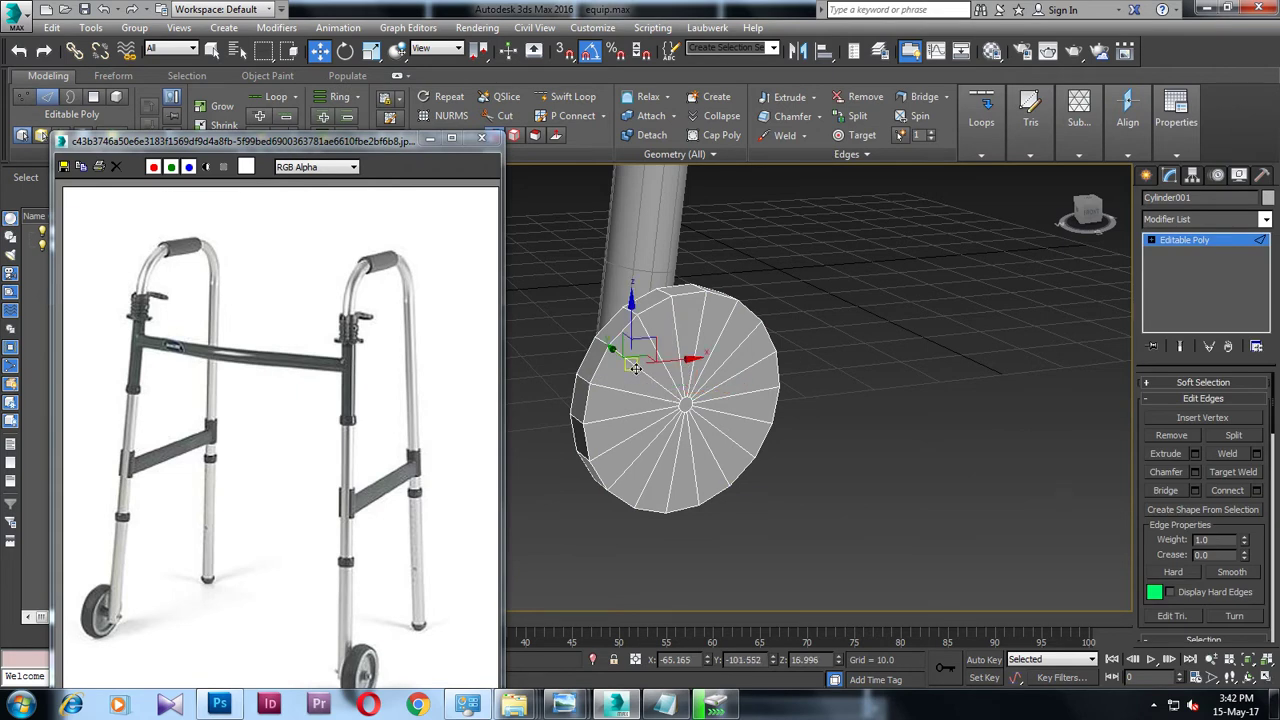
left_click(652, 381)
key("alt+r")
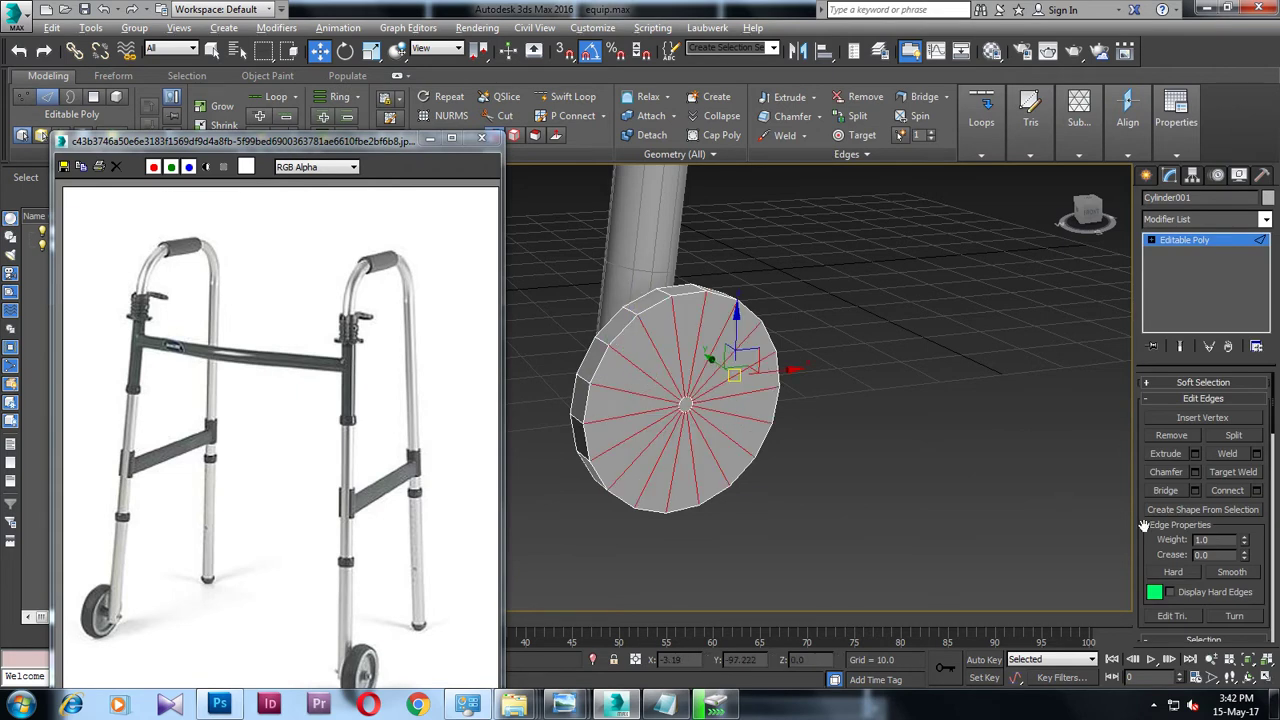
scroll(1240, 480, "down", 5)
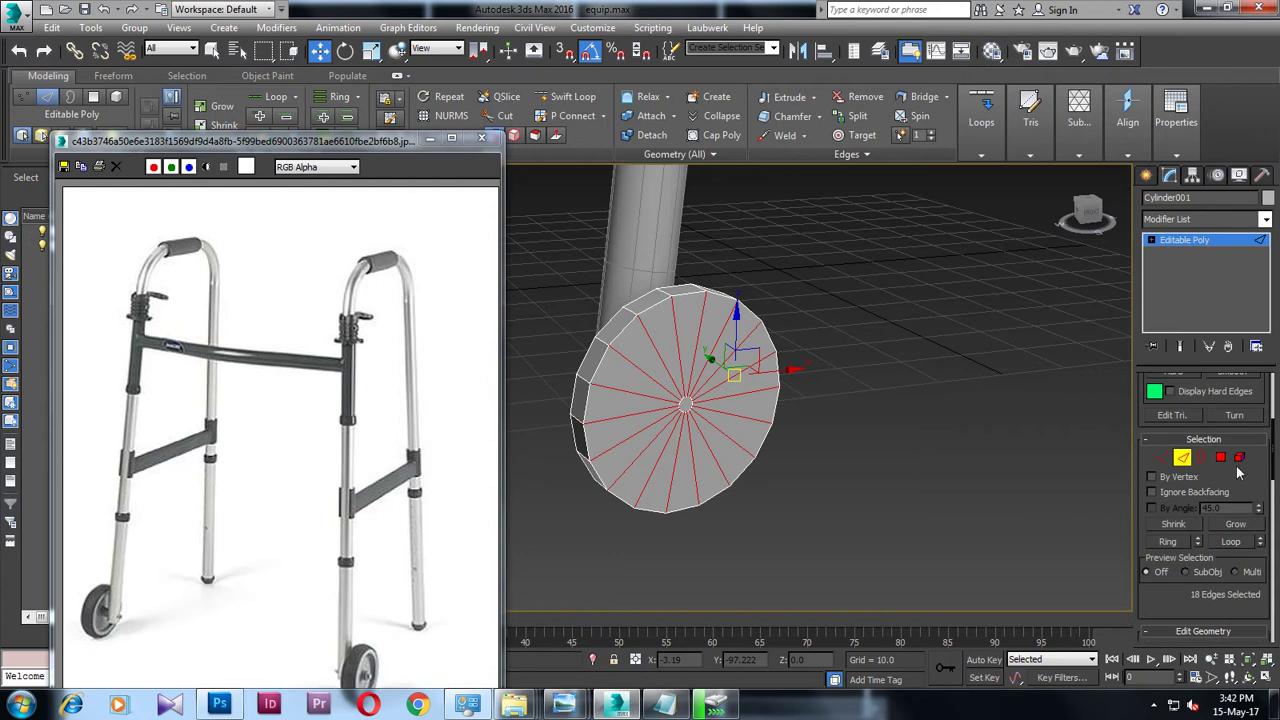
left_click(1221, 458, "ctrl")
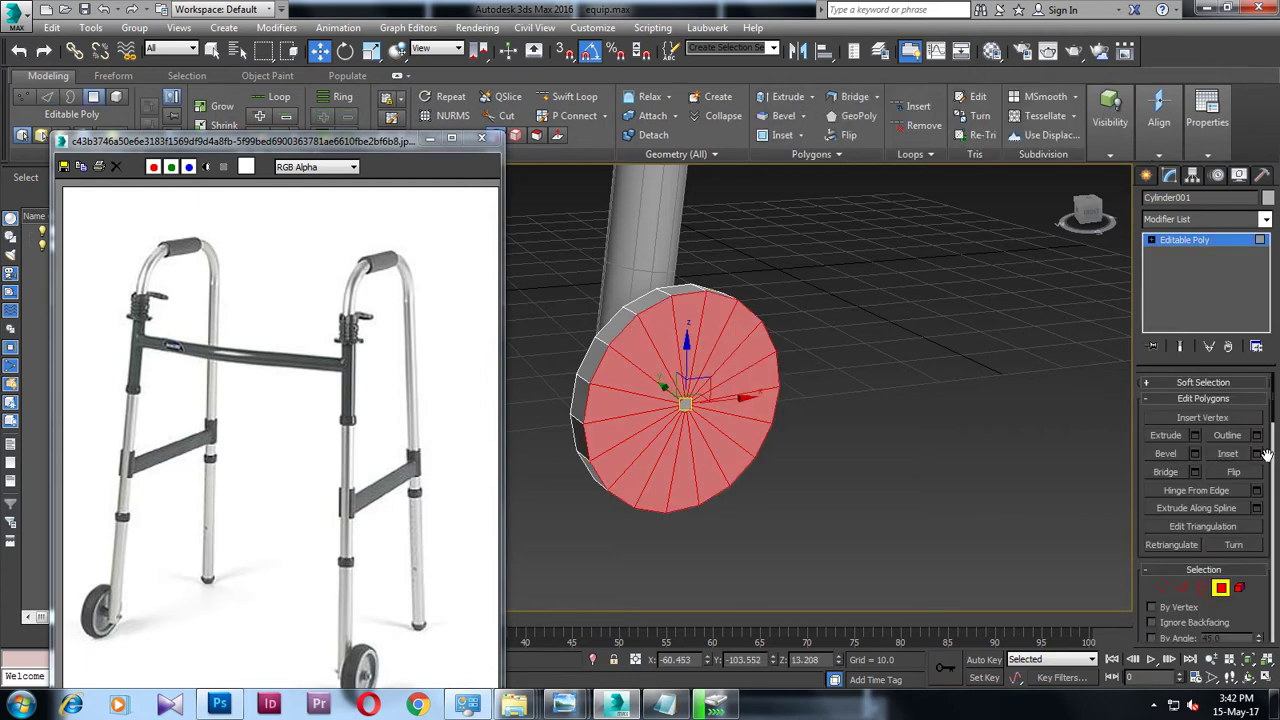
left_click(1256, 454)
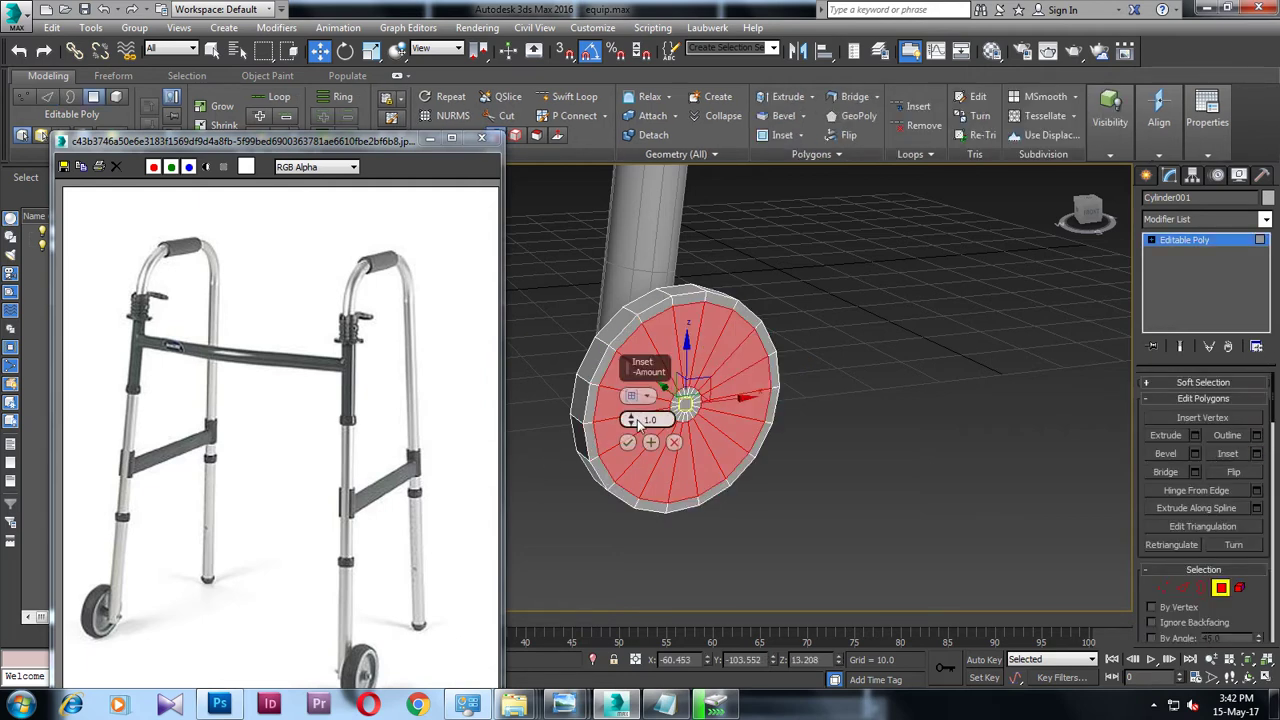
left_click_drag(632, 421, 632, 410)
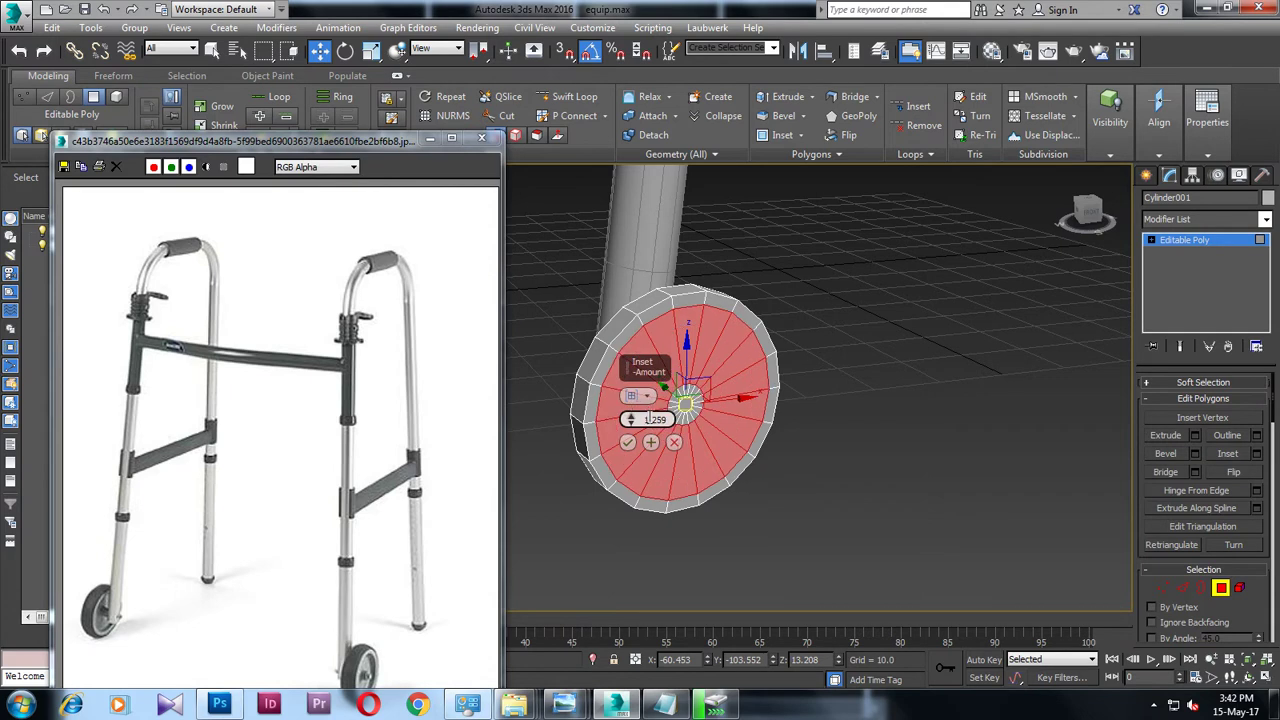
left_click(627, 444)
middle_click_drag(627, 446, 1276, 487, "alt")
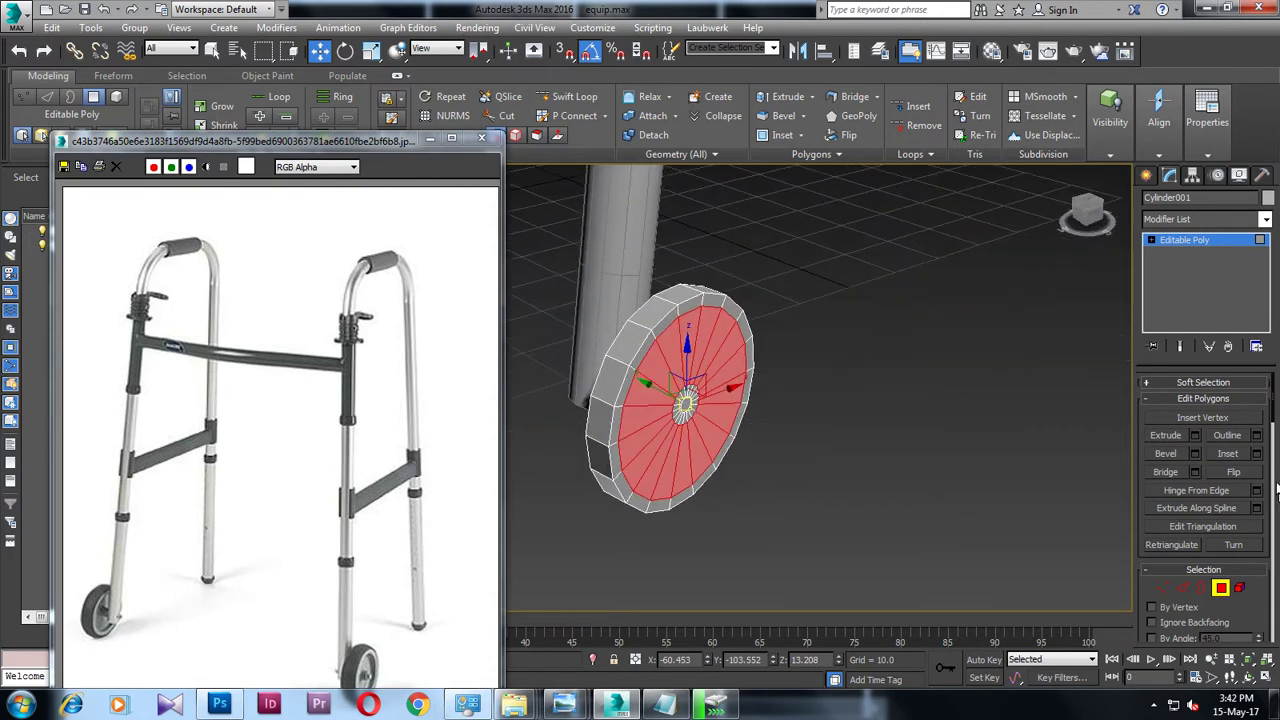
Step: Extrude the inset face by -0.744 to recess the hub
left_click(1195, 436)
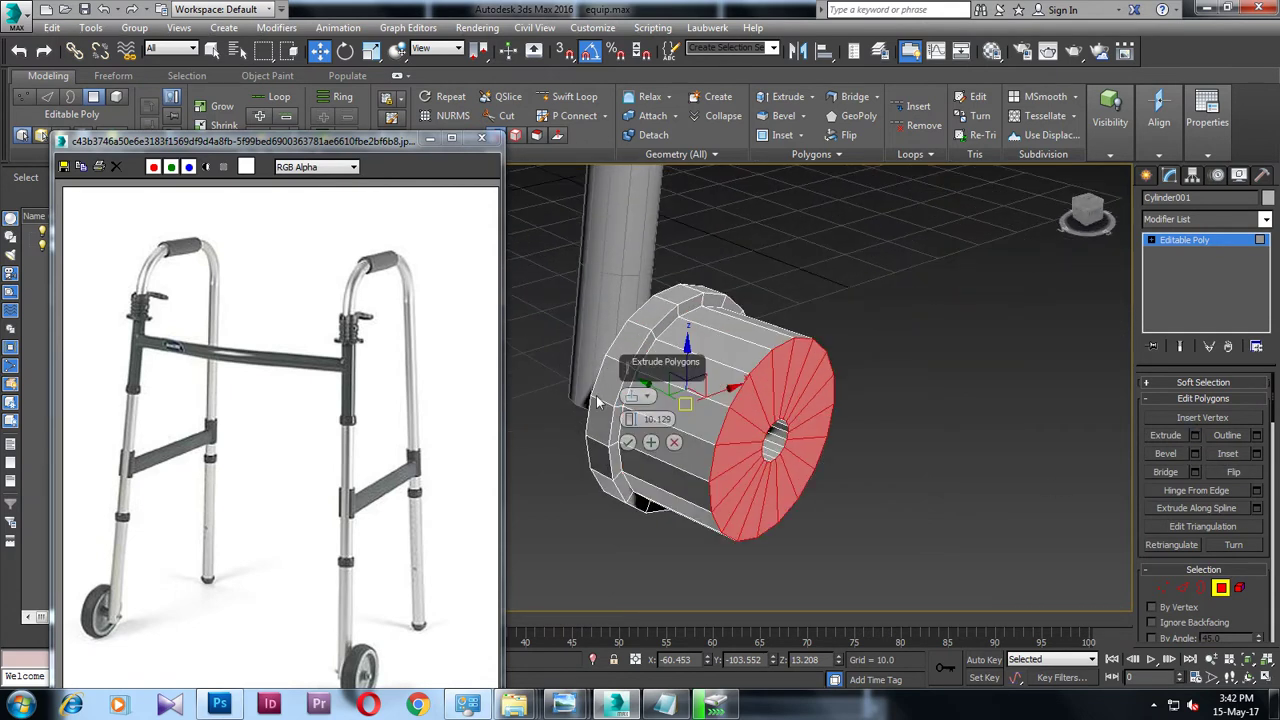
left_click_drag(630, 419, 658, 485)
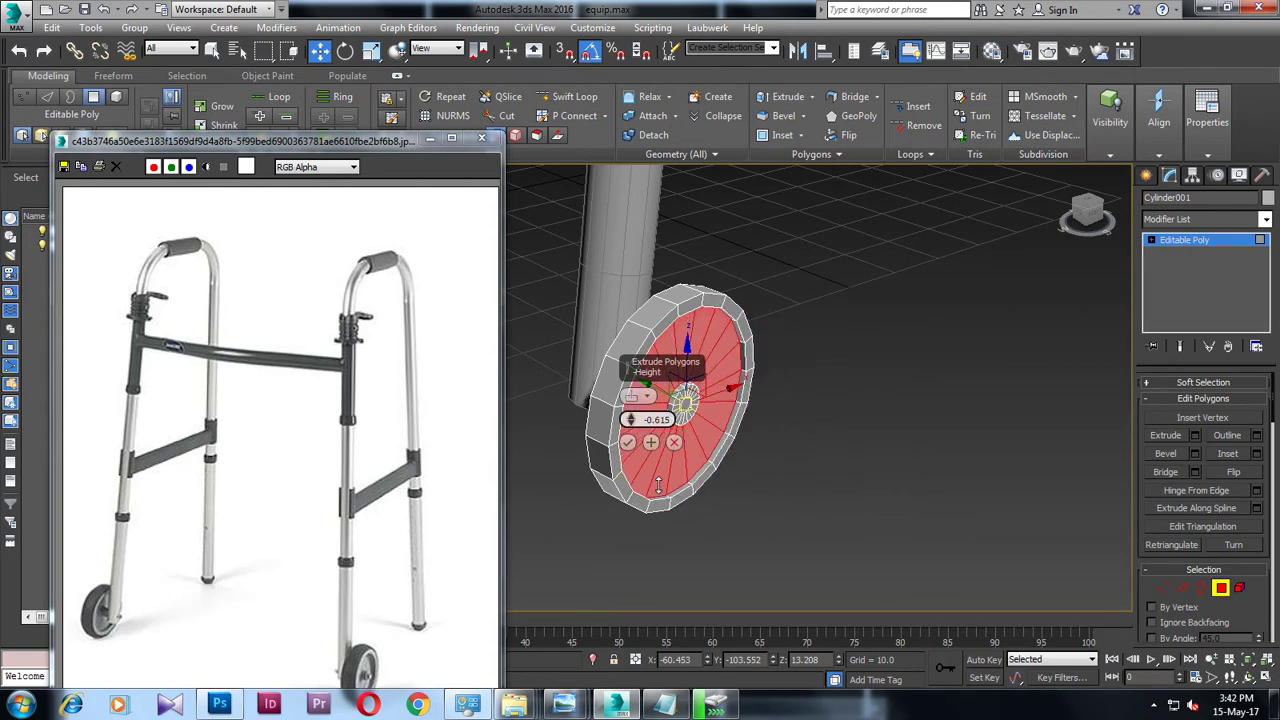
left_click(627, 442)
left_click(830, 422)
mouse_move(749, 444)
middle_mouse_down("alt")
mouse_move(743, 414)
mouse_move(806, 443)
mouse_move(809, 403)
mouse_move(800, 474)
mouse_move(740, 381)
mouse_move(609, 374)
mouse_move(657, 374)
middle_mouse_up("alt")
Step: Zoom out to show the whole walker with its wheel and return to the Editable Poly top level
scroll(743, 414, "down", 3)
scroll(789, 418, "down", 3)
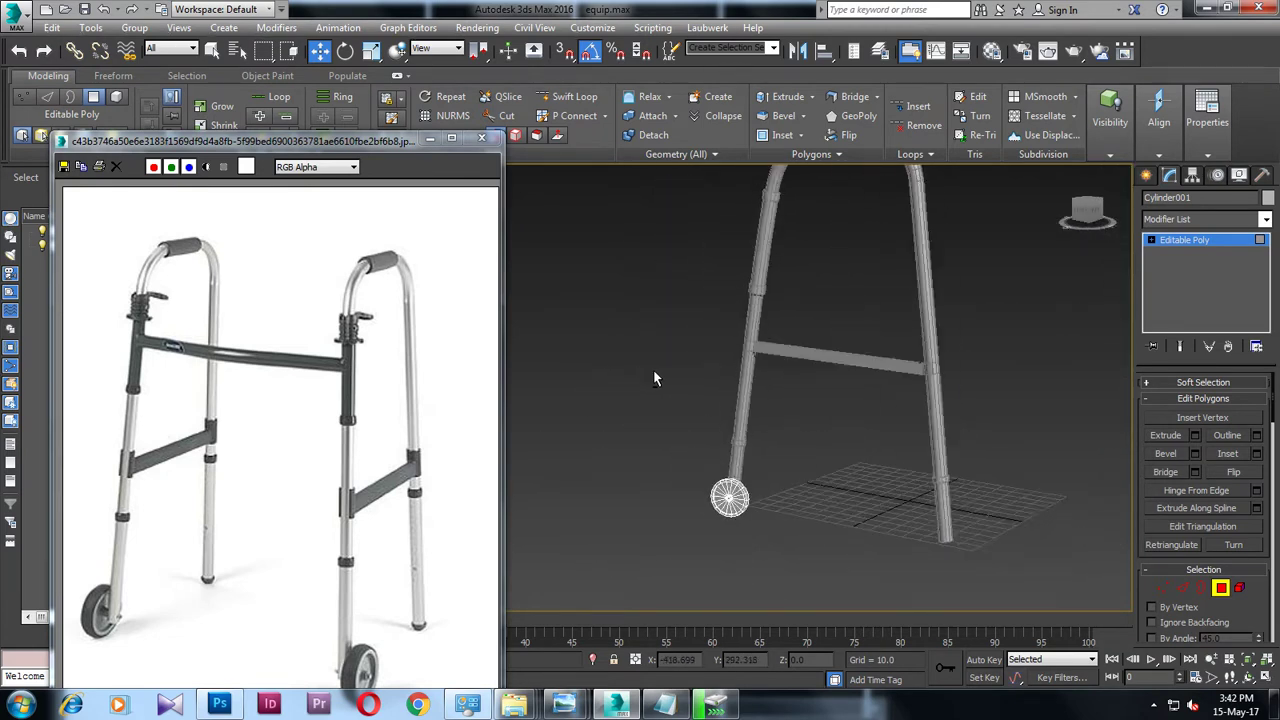
scroll(808, 480, "up", 3)
middle_click_drag(803, 521, 957, 508, "alt")
mouse_move(770, 518)
middle_mouse_down("alt")
mouse_move(701, 538)
mouse_move(781, 533)
middle_mouse_up("alt")
scroll(740, 525, "down", 3)
scroll(687, 519, "down", 3)
mouse_move(673, 510)
middle_mouse_down("alt")
mouse_move(728, 433)
mouse_move(752, 465)
middle_mouse_up("alt")
scroll(668, 446, "up", 5)
mouse_move(668, 446)
middle_mouse_down("alt")
mouse_move(743, 434)
mouse_move(680, 393)
middle_mouse_up("alt")
scroll(737, 503, "down", 2)
scroll(716, 490, "down", 1)
scroll(716, 490, "down", 2)
middle_click_drag(716, 490, 777, 426)
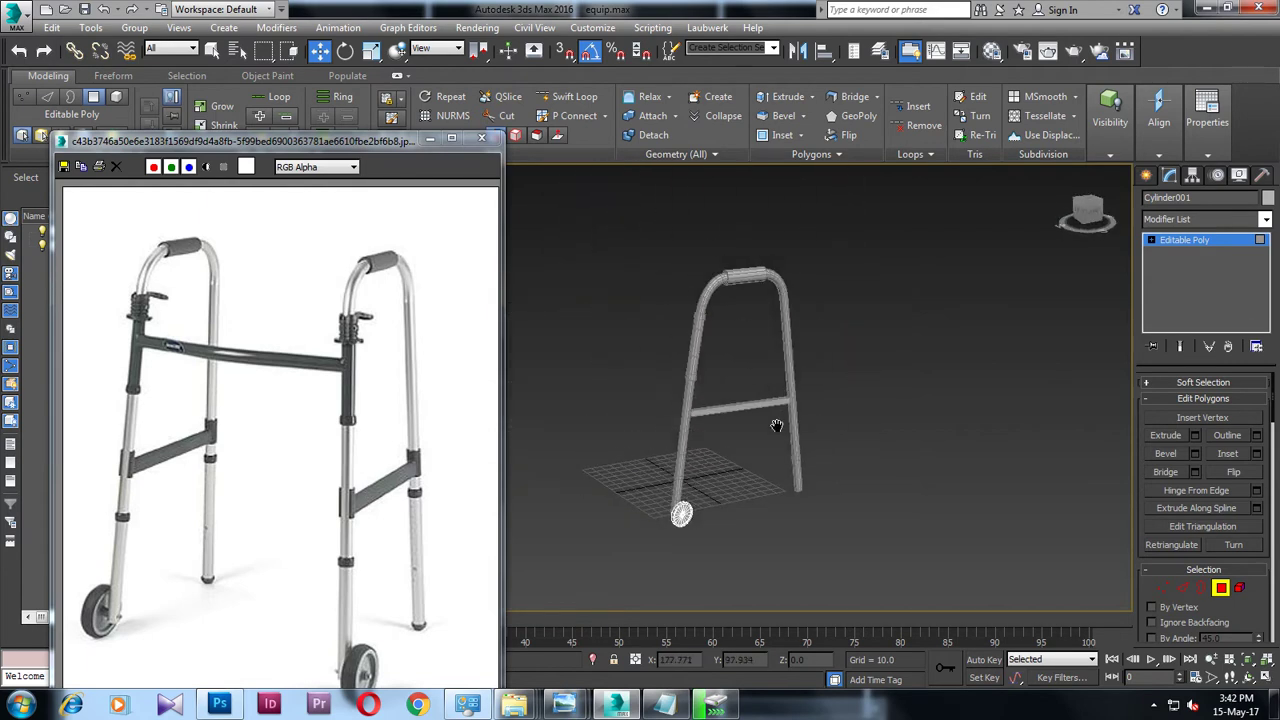
left_click(1205, 245)
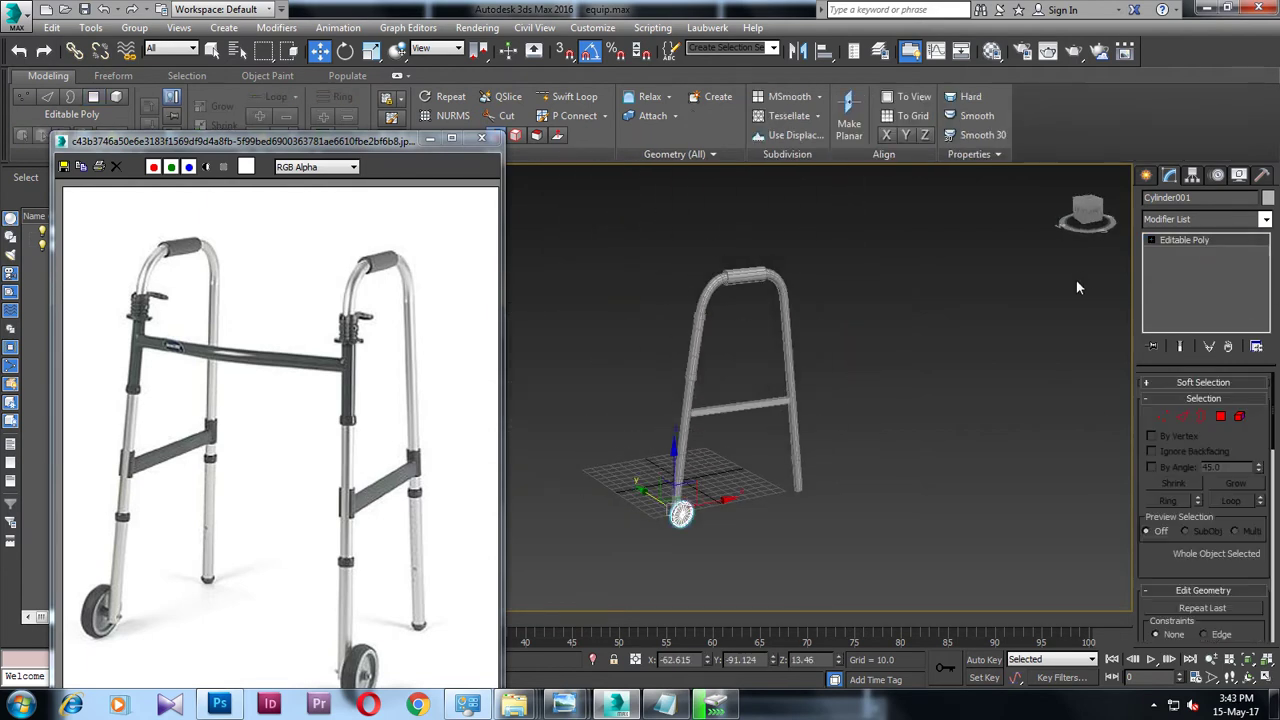
Step: Mirror the Line001 side frame across the Y axis as a copy
left_click(705, 345)
left_click(798, 52)
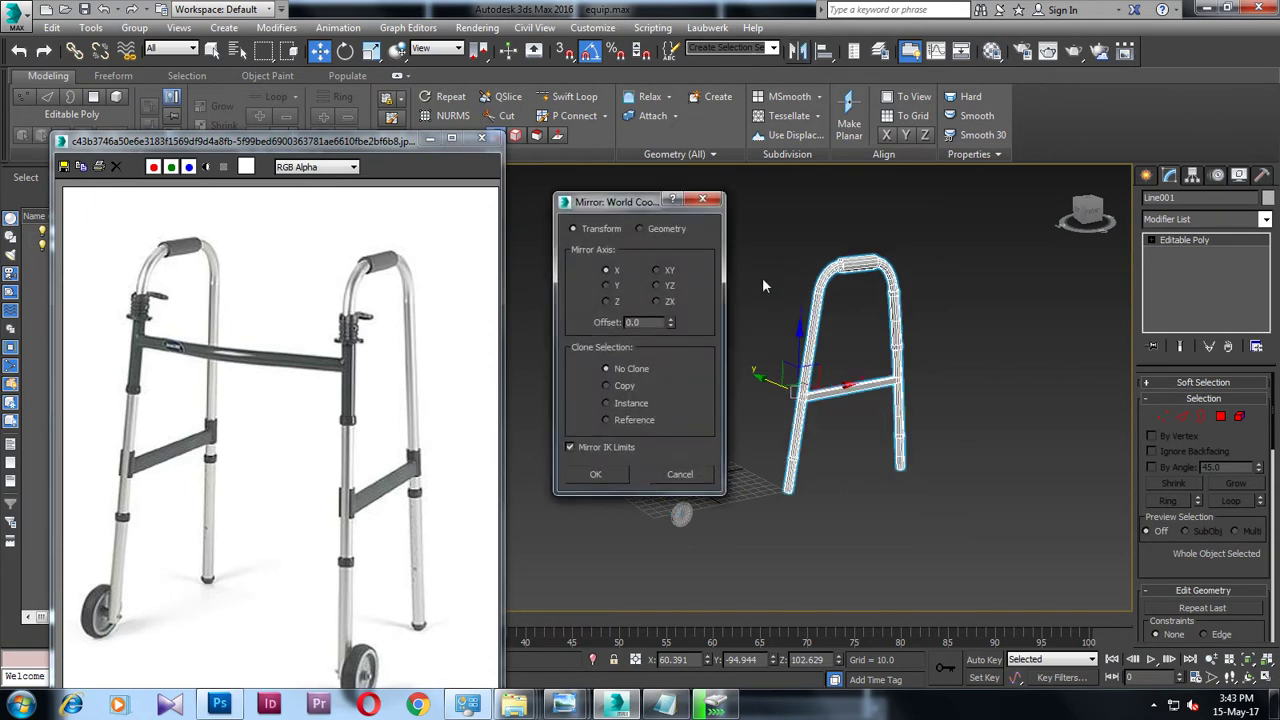
left_click_drag(640, 215, 899, 287)
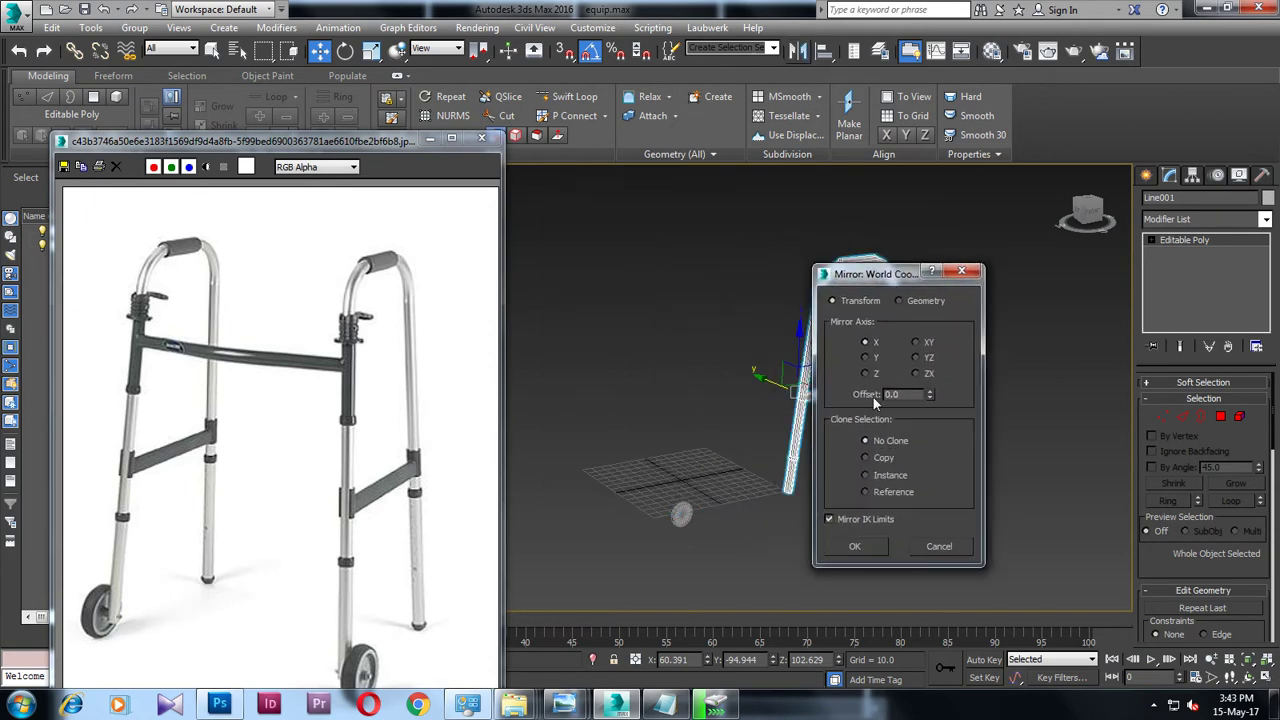
left_click(866, 457)
left_click(869, 358)
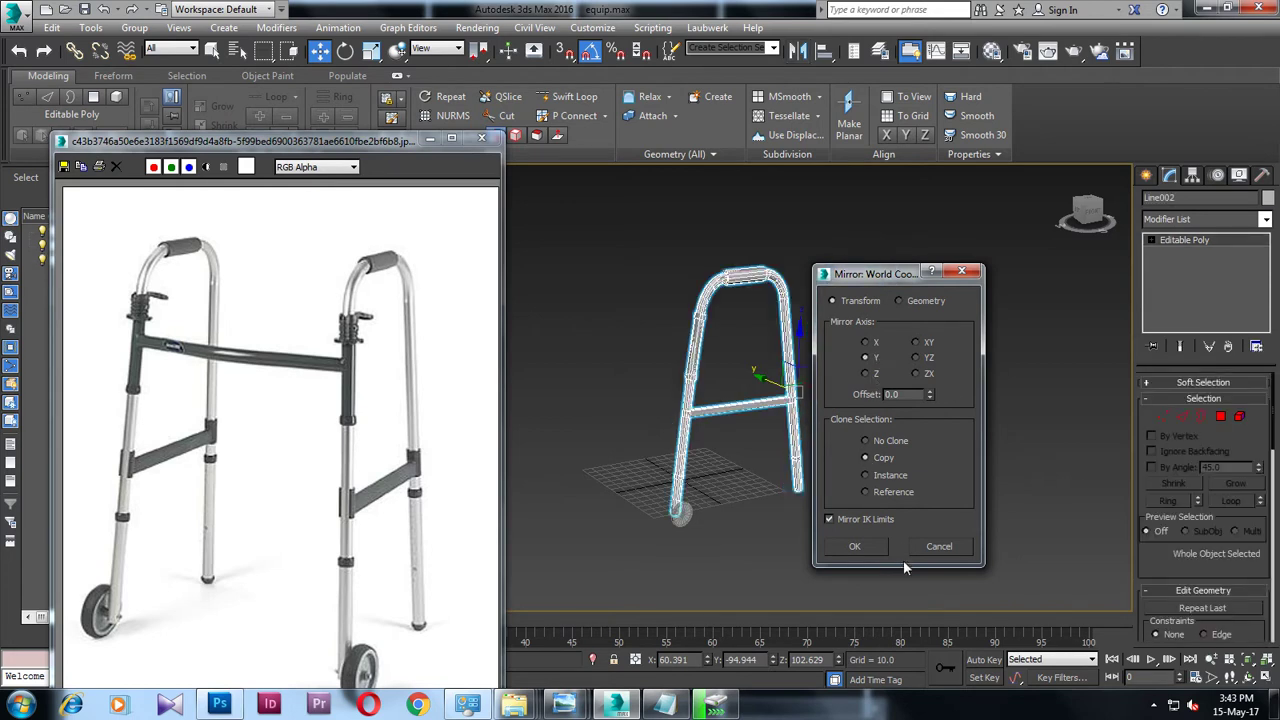
left_click(855, 548)
Step: Move the mirrored Line002 frame away from Line001 to form the opposite side
middle_click_drag(800, 480, 733, 397, "alt")
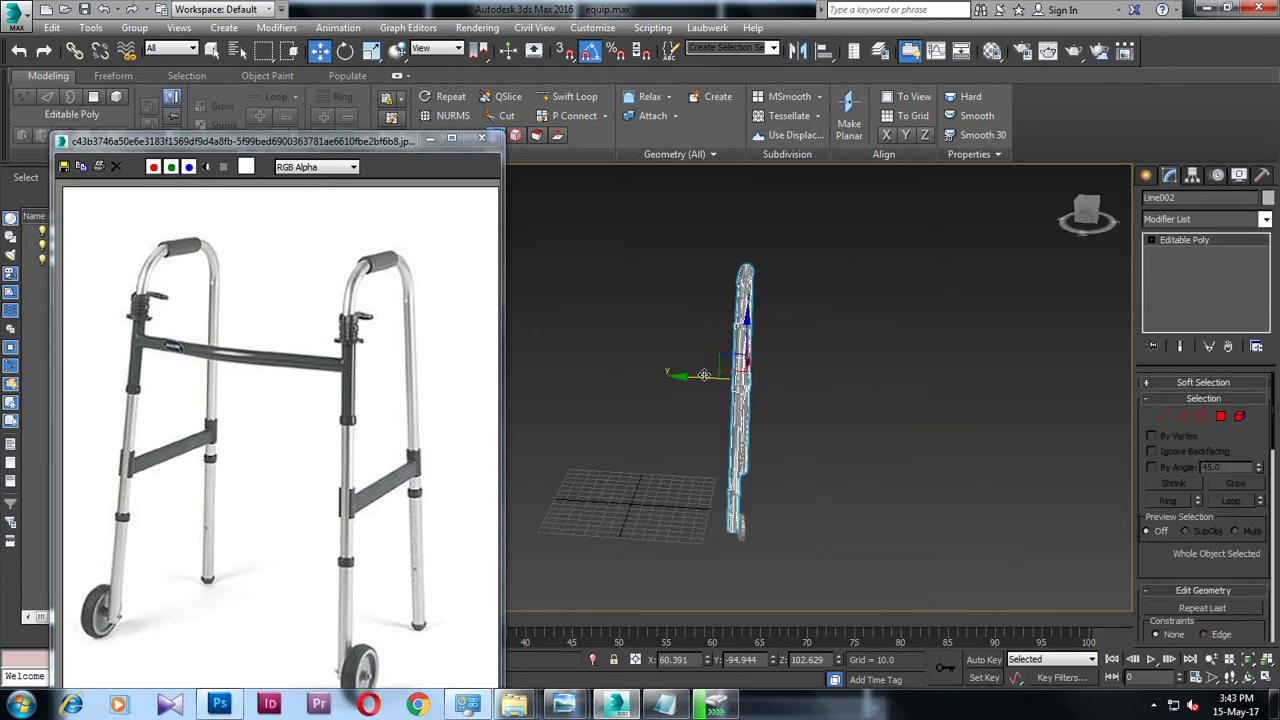
left_click_drag(704, 374, 562, 371)
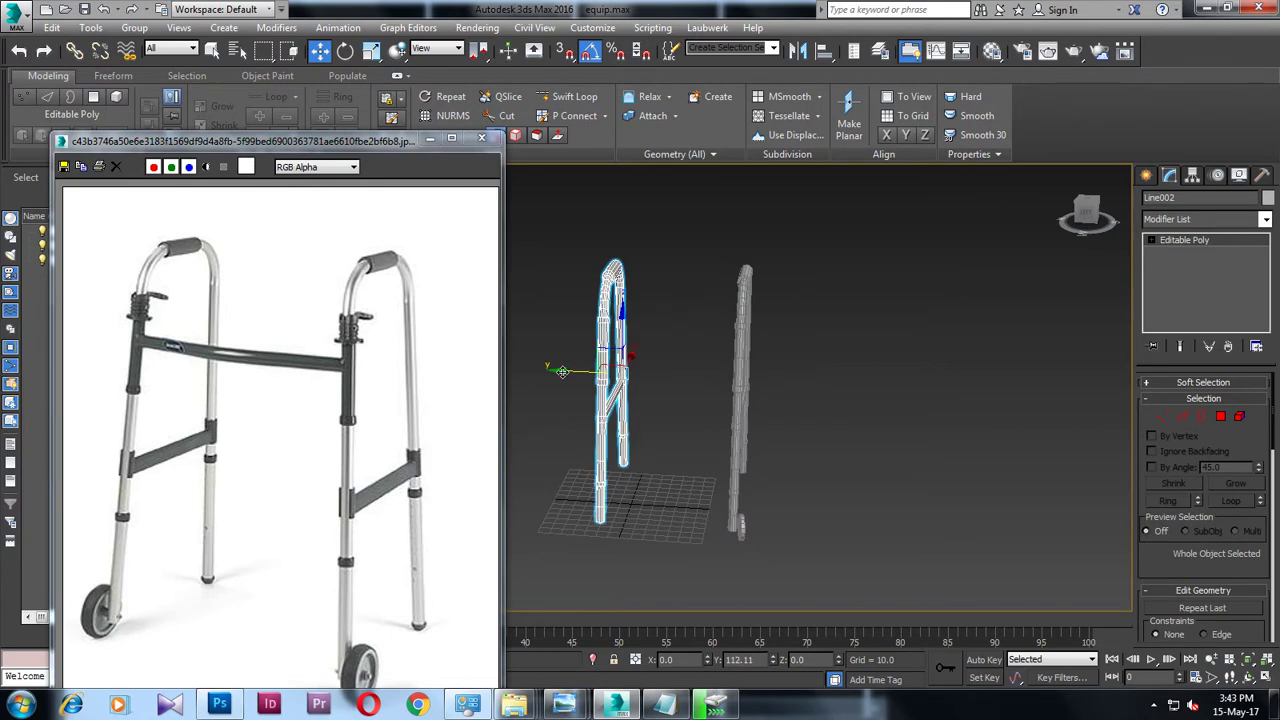
left_click(831, 356)
mouse_move(831, 356)
middle_mouse_down("alt")
mouse_move(795, 386)
mouse_move(882, 362)
mouse_move(843, 380)
mouse_move(826, 417)
mouse_move(740, 437)
mouse_move(849, 280)
mouse_move(777, 366)
mouse_move(800, 510)
mouse_move(810, 440)
middle_mouse_up("alt")
scroll(791, 400, "up", 3)
left_click(780, 420)
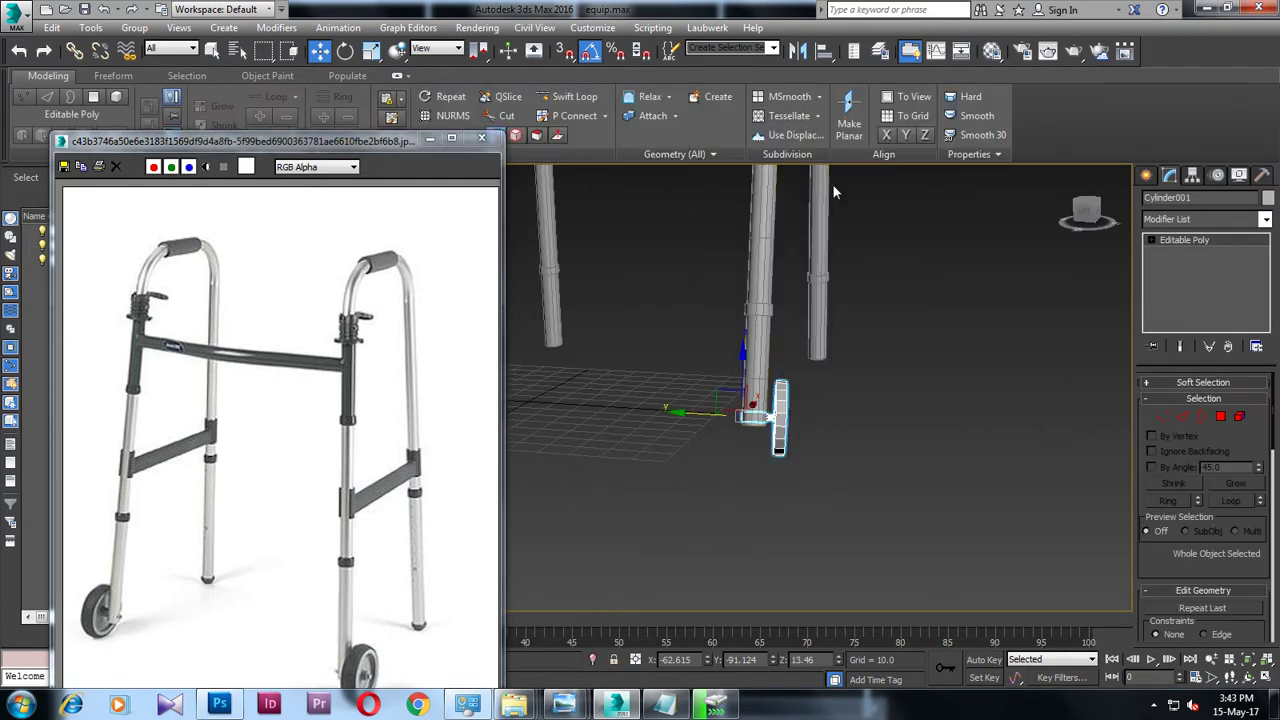
Step: Mirror-copy the wheel and move the copy, Cylinder002, toward the other leg's foot
left_click(797, 52)
left_click(597, 474)
middle_click_drag(662, 364, 853, 418, "alt")
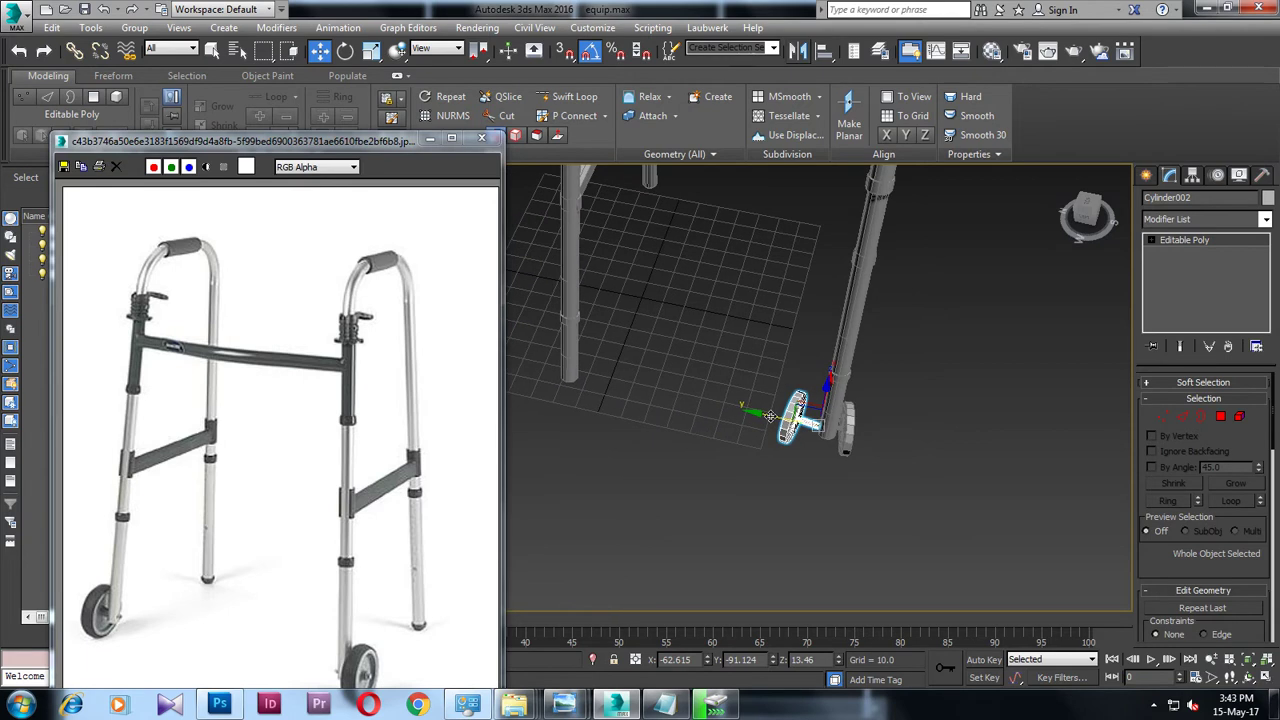
left_click_drag(753, 413, 522, 361)
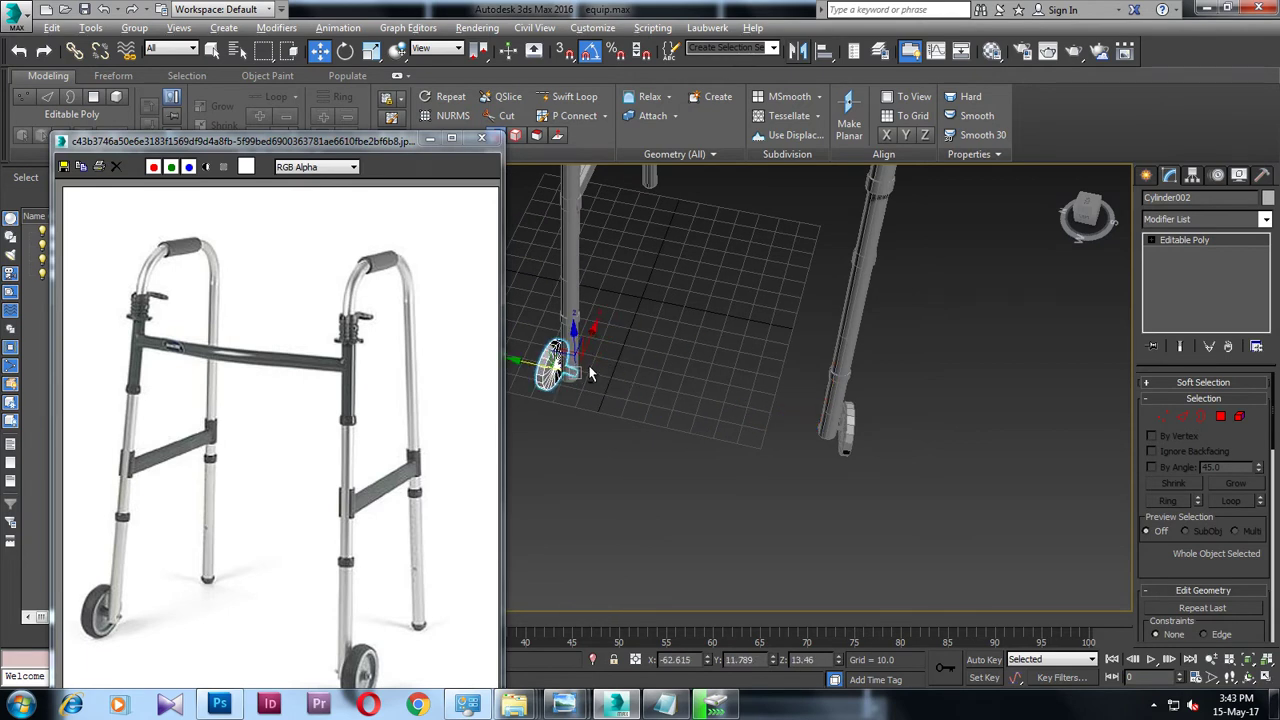
middle_click_drag(590, 373, 499, 432, "alt")
Step: Rotate the original wheel -10 degrees around Z
left_click(623, 458)
key("e")
left_click_drag(636, 470, 629, 470)
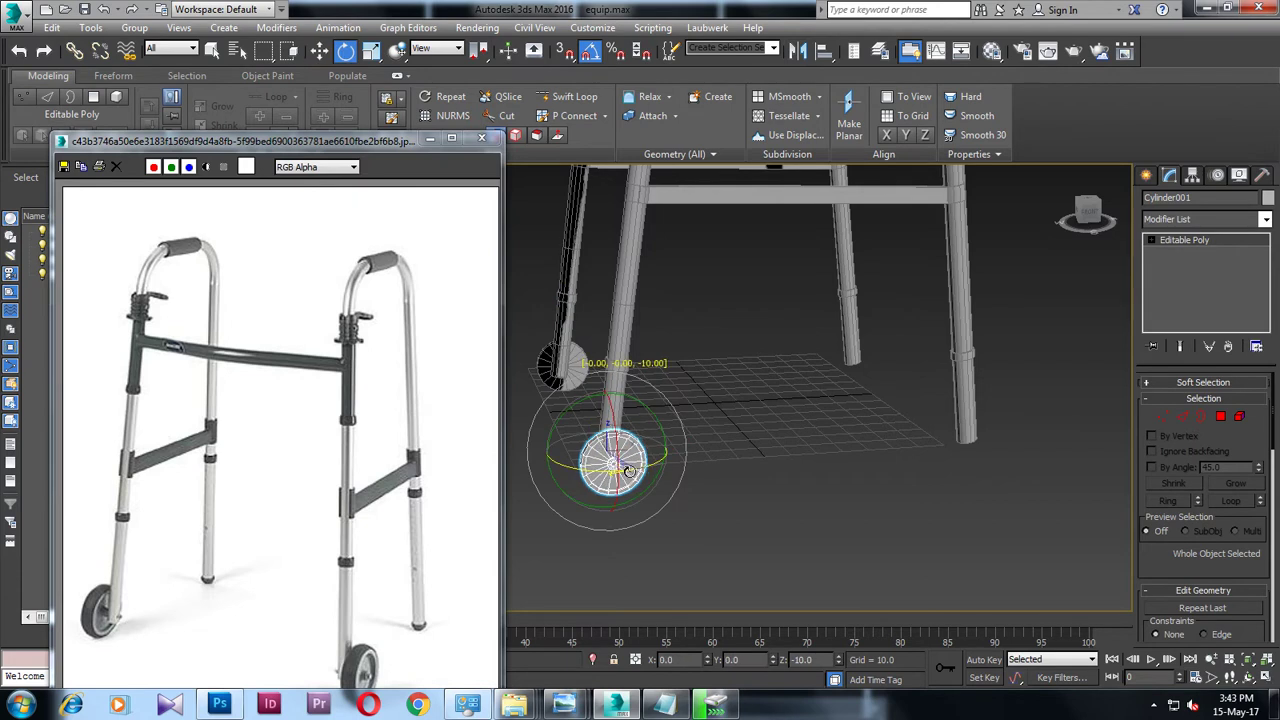
middle_click_drag(598, 386, 700, 392, "alt")
scroll(760, 394, "up", 4)
scroll(788, 396, "down", 3)
scroll(788, 396, "down", 3)
Step: Rotate the copied wheel to match, then restore the multi-viewport layout
middle_click_drag(788, 396, 866, 411, "alt")
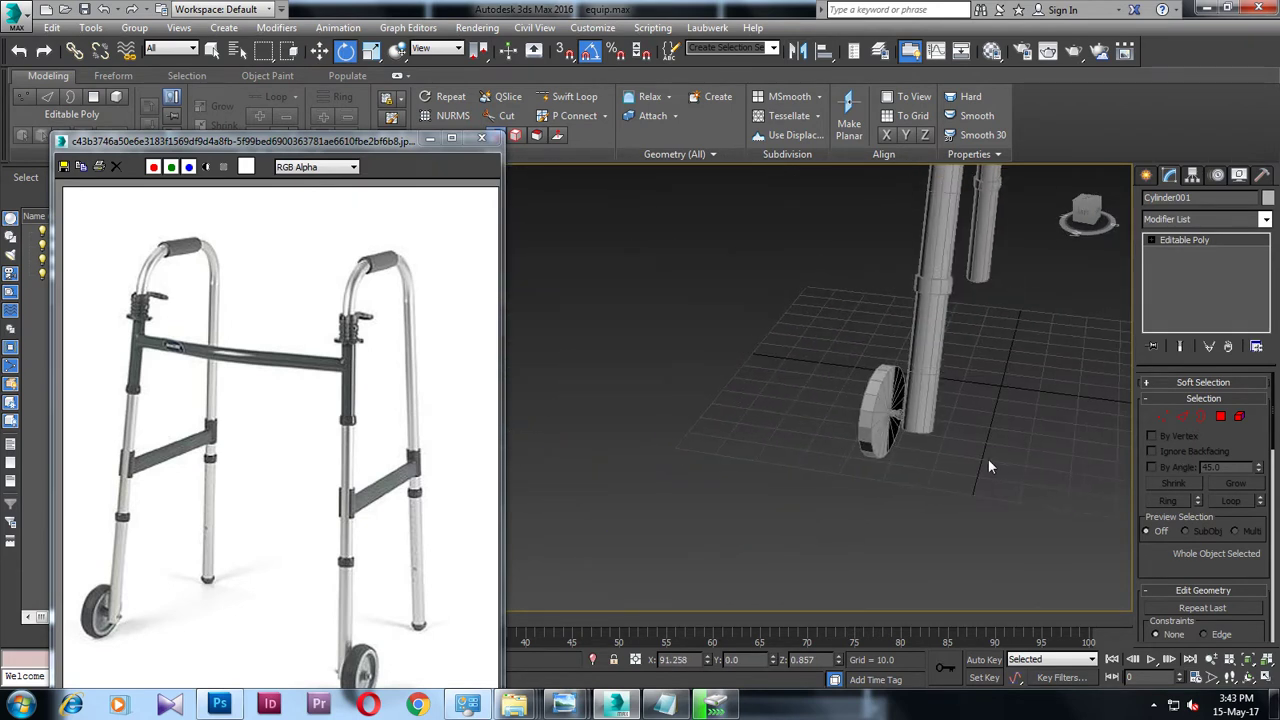
left_click(866, 411)
left_click_drag(895, 437, 915, 437)
mouse_move(915, 437)
middle_mouse_down("alt")
mouse_move(978, 357)
mouse_move(736, 410)
mouse_move(803, 416)
mouse_move(749, 469)
mouse_move(774, 444)
middle_mouse_up("alt")
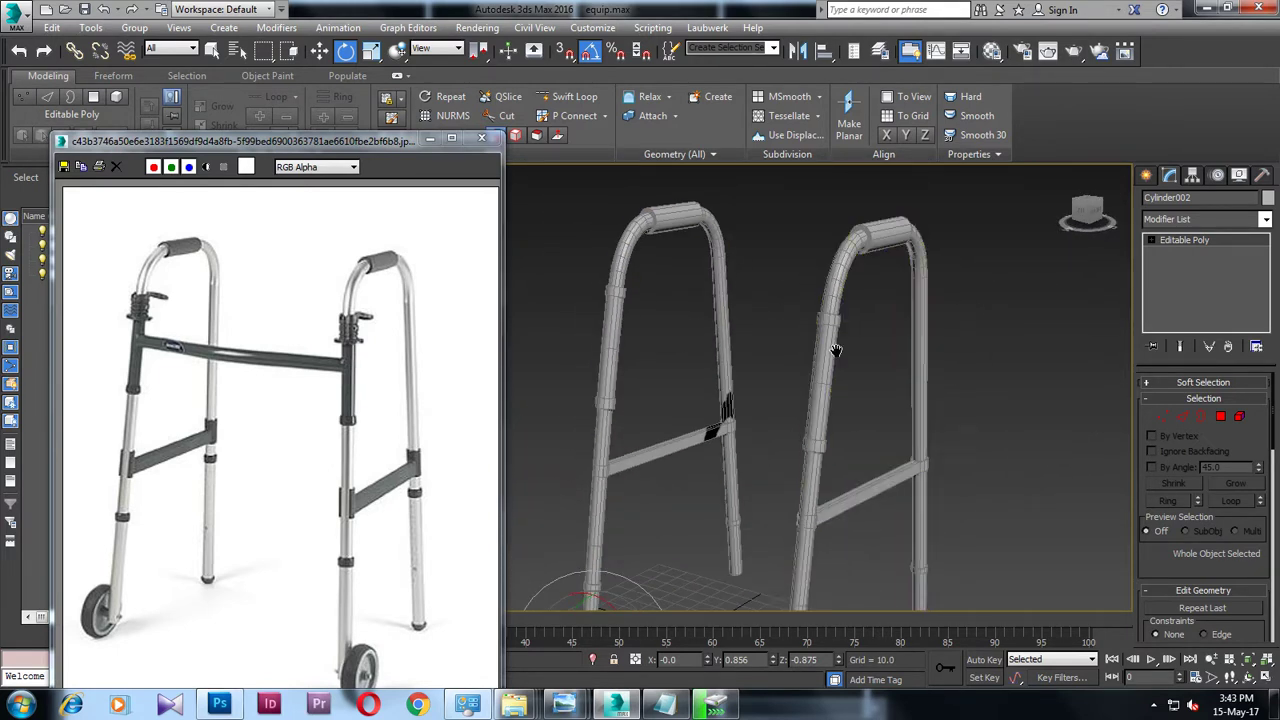
middle_click_drag(836, 350, 844, 368)
key("alt+w")
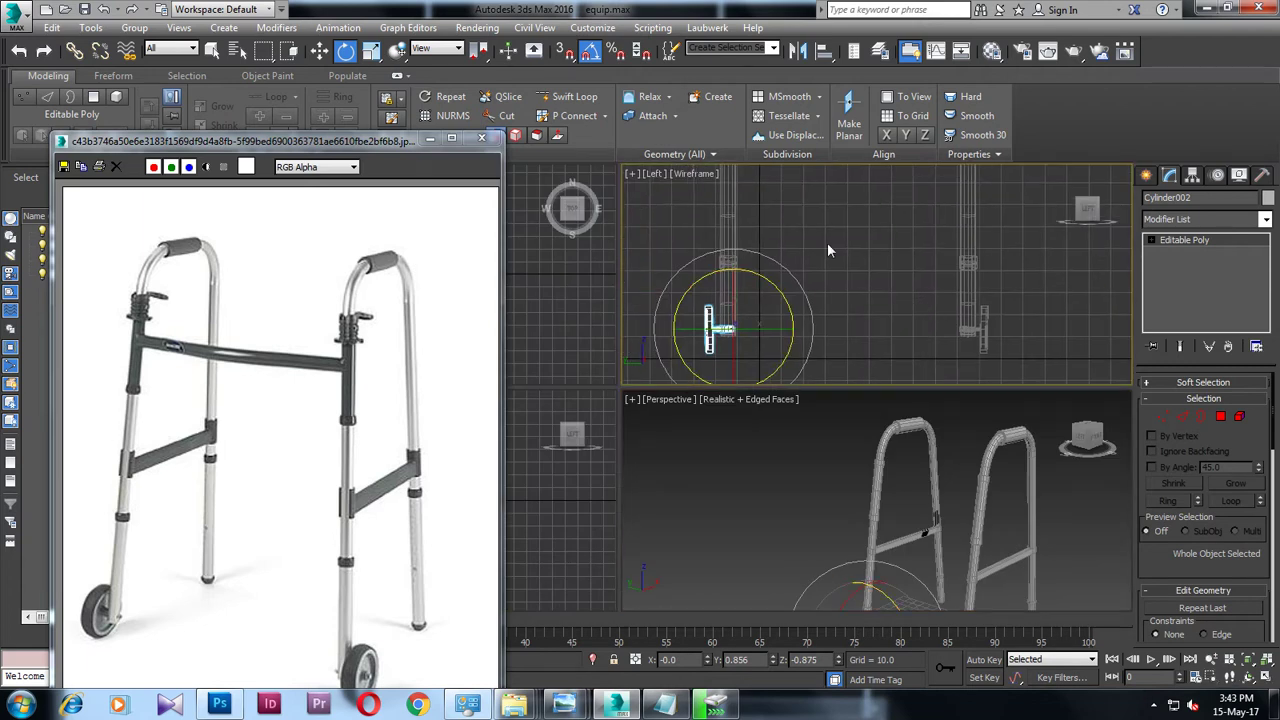
Step: In the maximized Left view, draw a straight line spline from the left upright pole to the right one
key("alt+w")
mouse_move(854, 249)
middle_mouse_down()
mouse_move(951, 320)
mouse_move(811, 369)
mouse_move(966, 469)
middle_mouse_up()
scroll(951, 320, "up", 5)
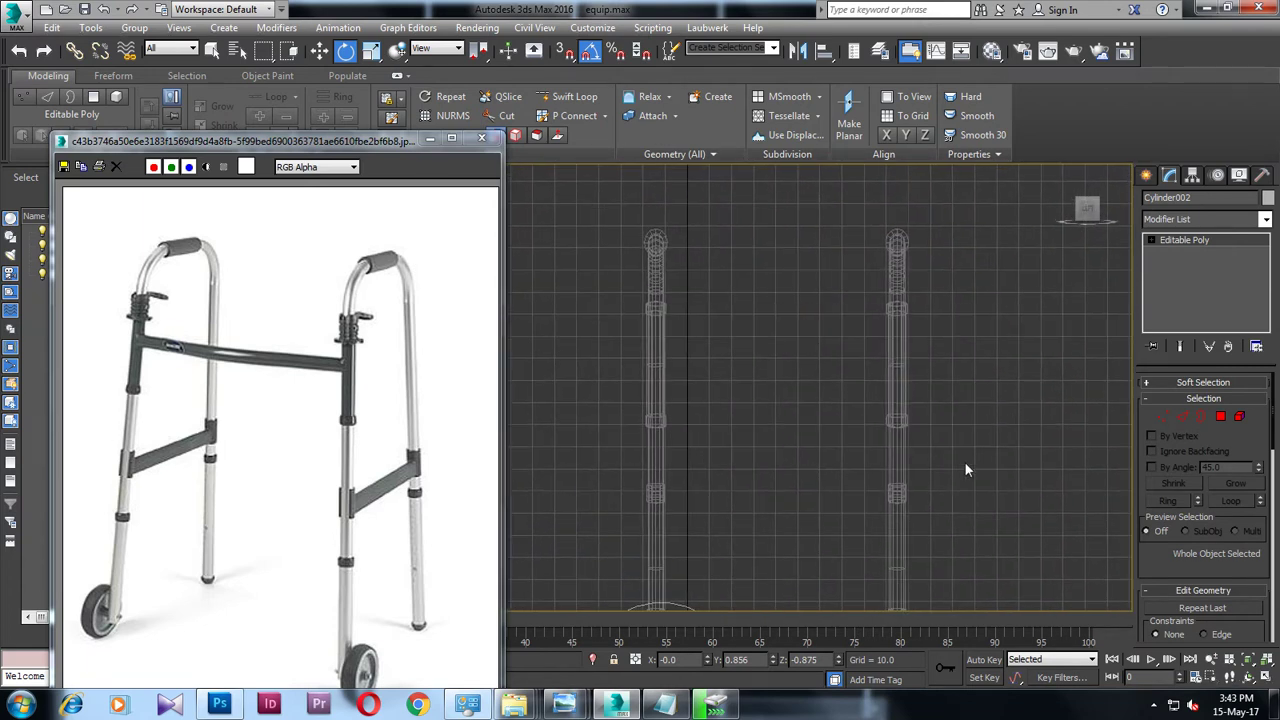
left_click(1148, 176)
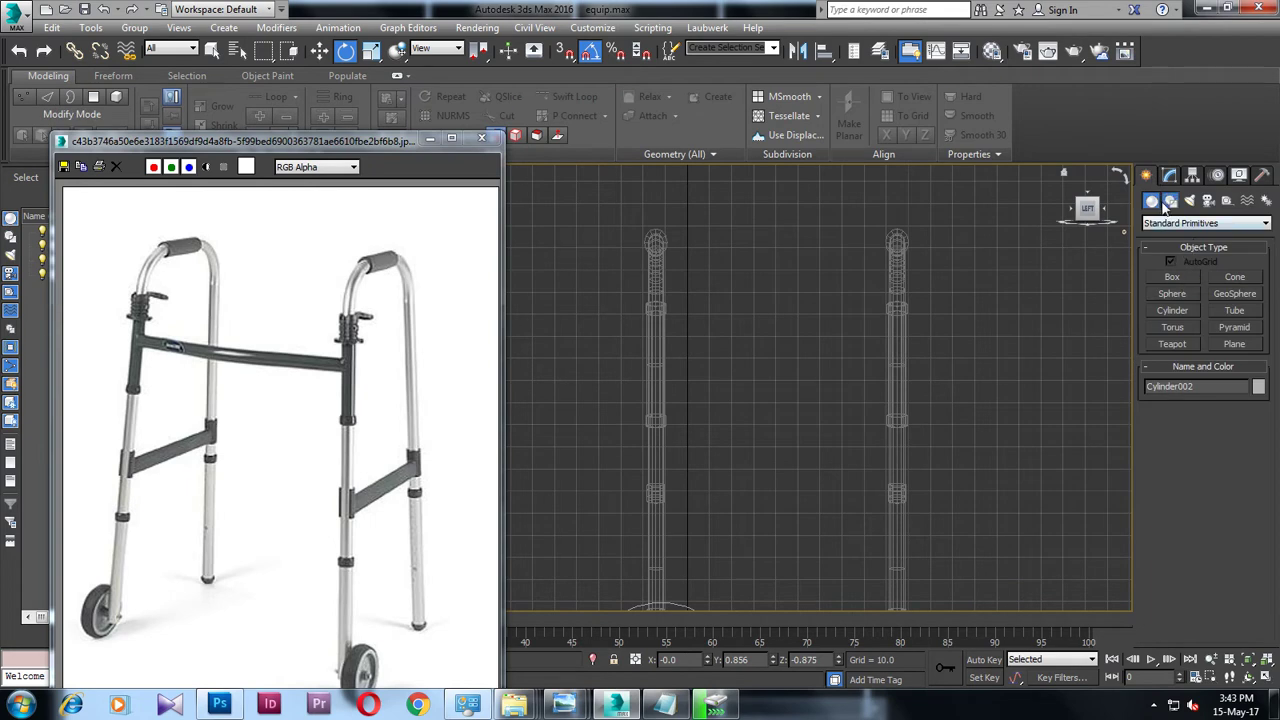
left_click(1170, 200)
left_click(1172, 306)
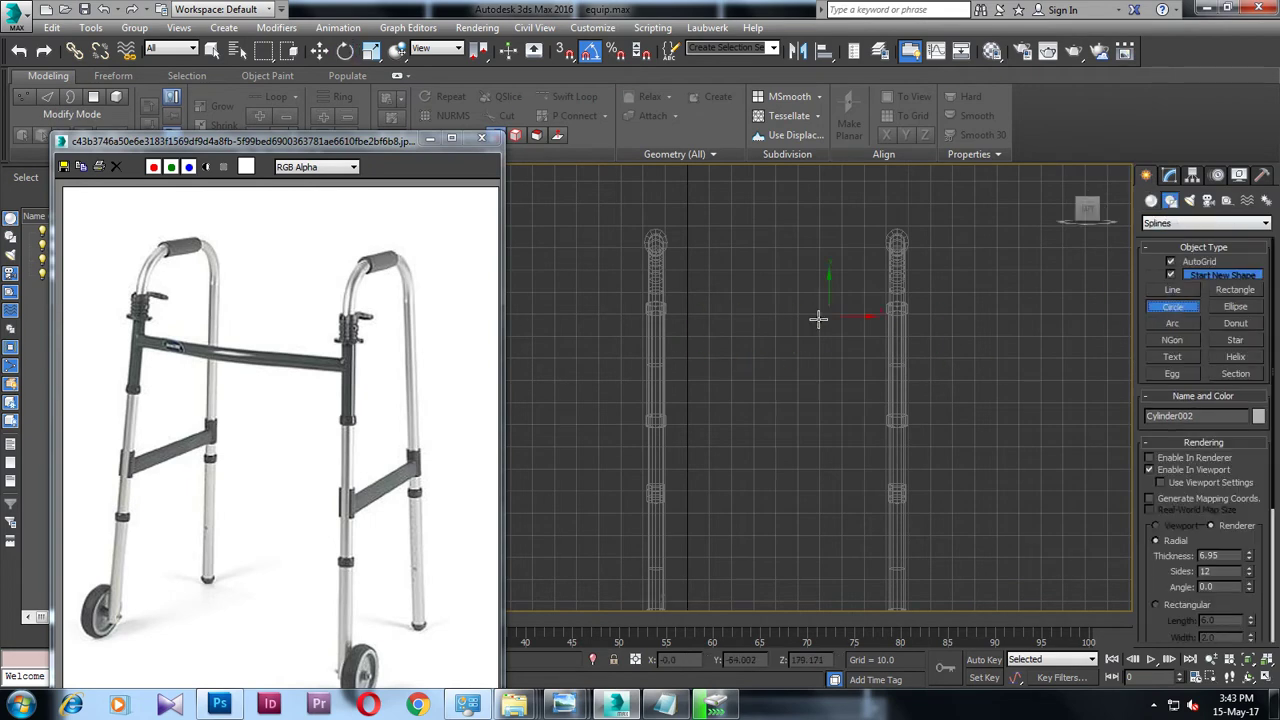
left_click(1174, 292)
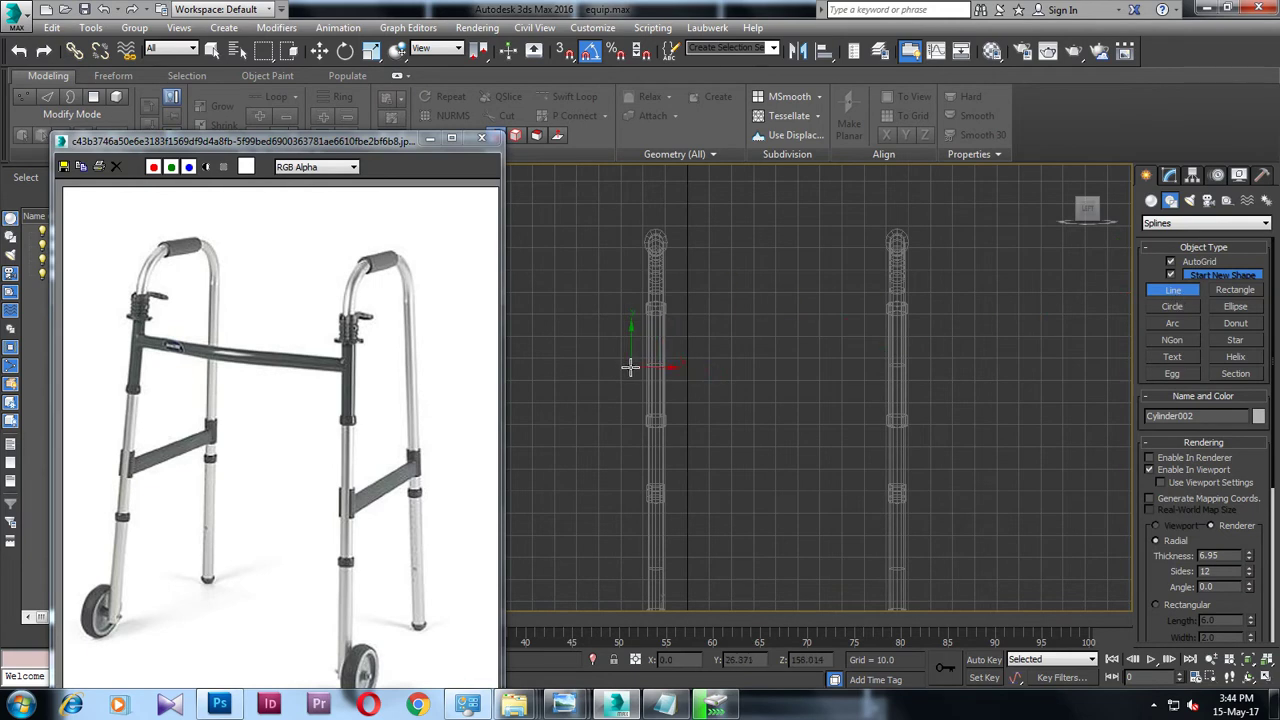
left_click(630, 367)
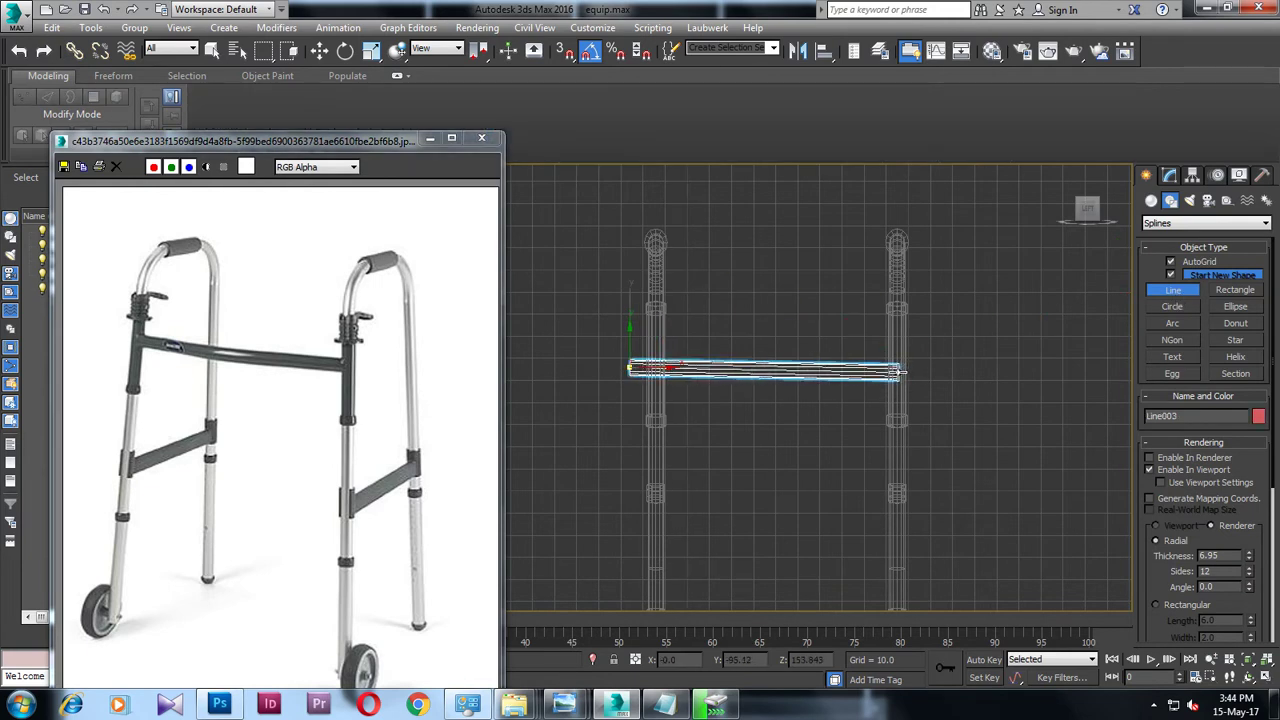
left_click(897, 371)
right_click(922, 420)
Step: Move the new tube into place between the two upright poles
key("alt+w")
key("alt+w")
middle_click_drag(886, 486, 884, 443, "alt")
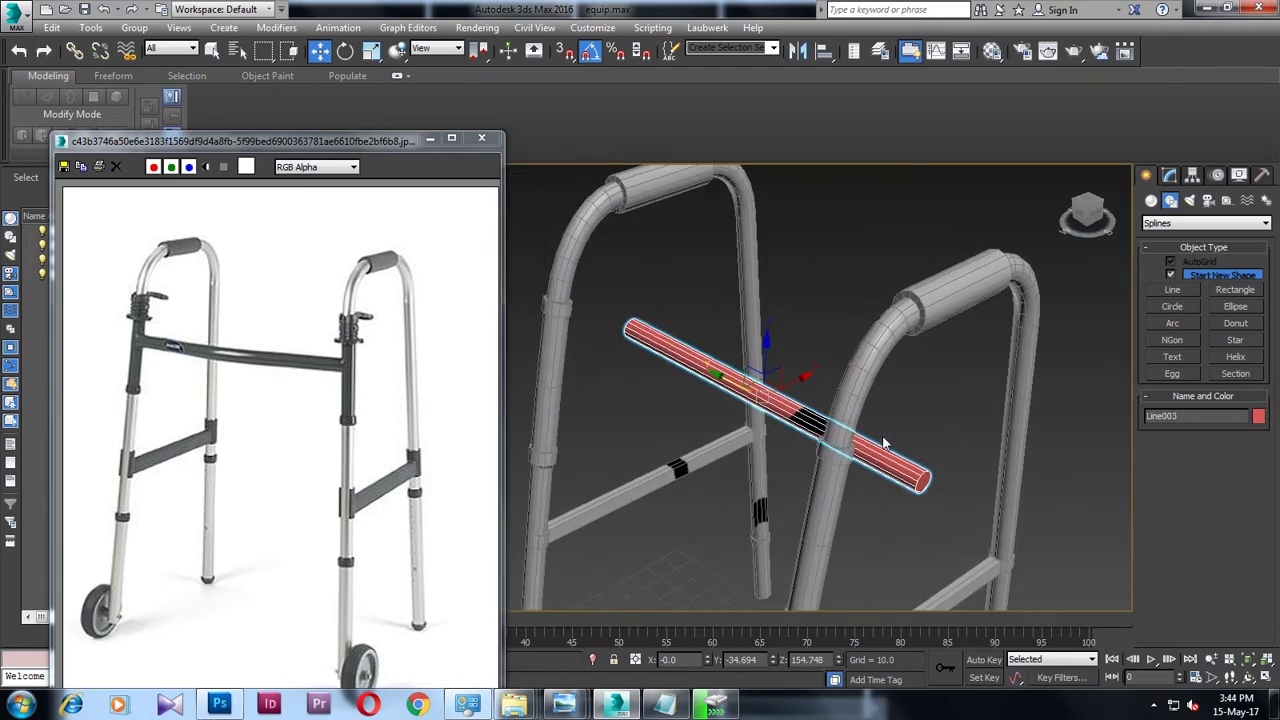
mouse_move(797, 378)
left_mouse_down()
mouse_move(683, 417)
mouse_move(698, 423)
left_mouse_up()
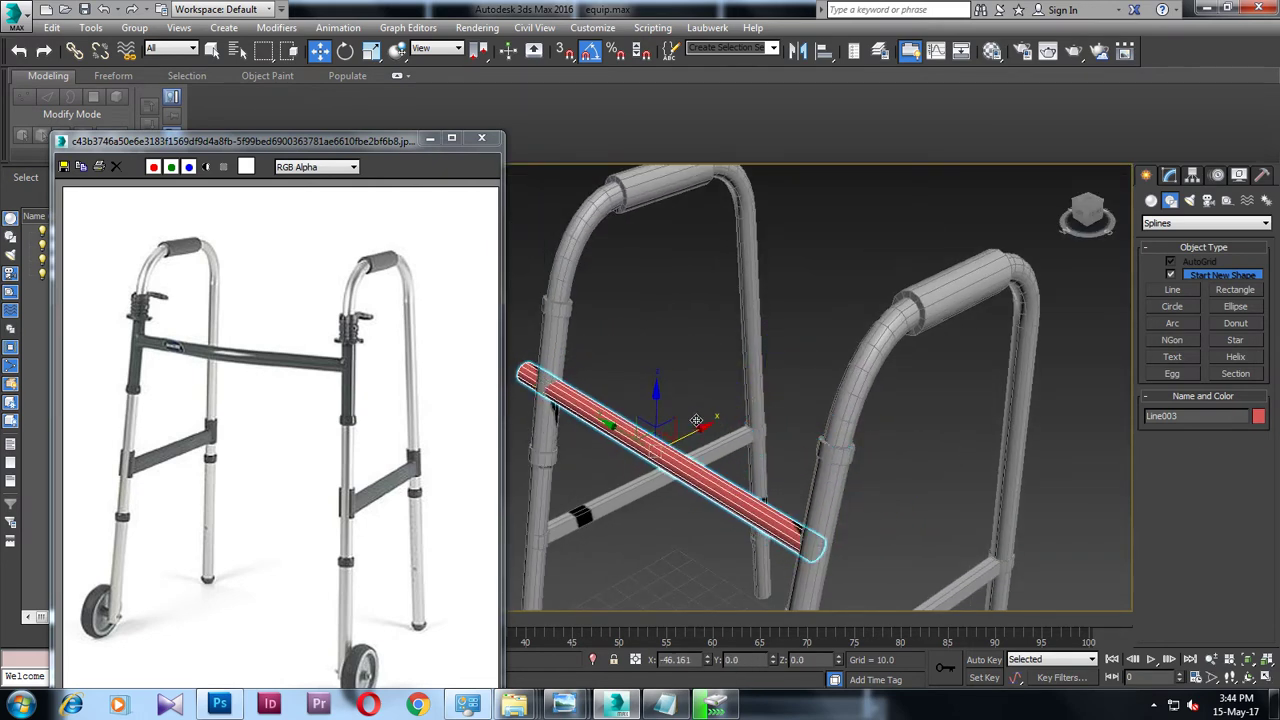
mouse_move(698, 423)
middle_mouse_down("alt")
mouse_move(766, 426)
mouse_move(728, 343)
middle_mouse_up("alt")
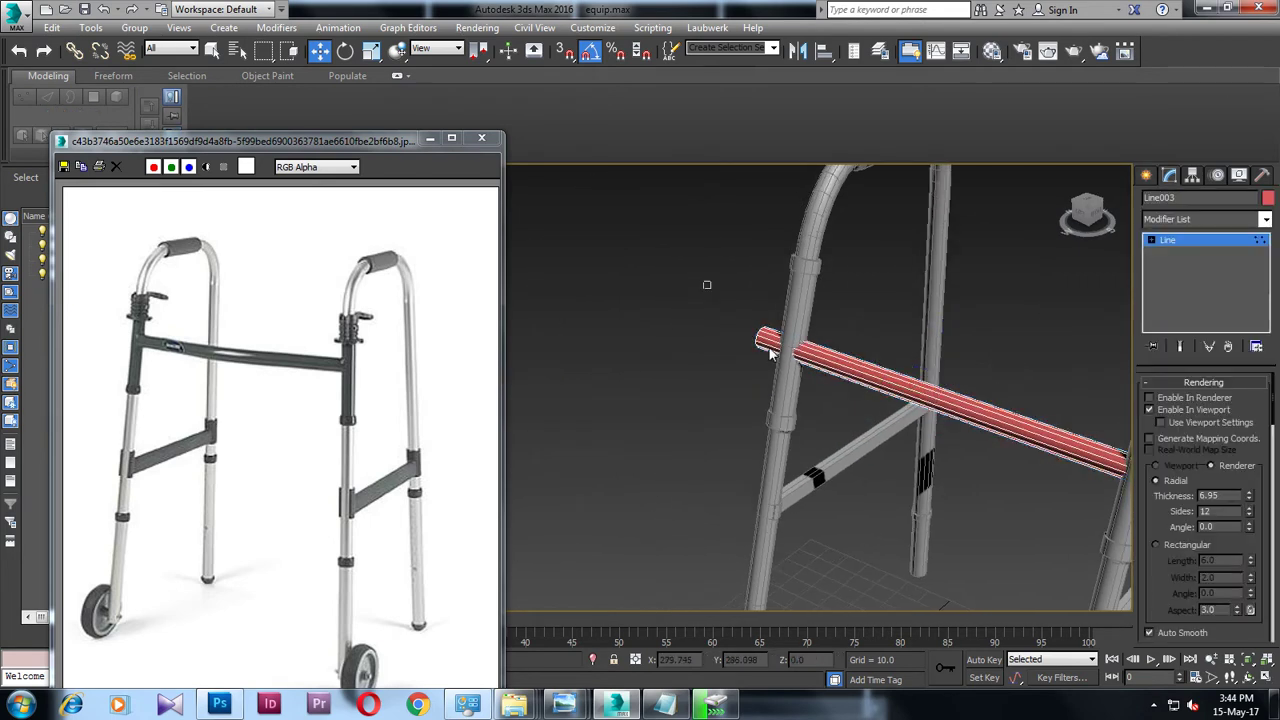
left_click_drag(717, 321, 757, 343)
mouse_move(754, 343)
middle_mouse_down("alt")
mouse_move(1092, 401)
mouse_move(894, 393)
middle_mouse_up("alt")
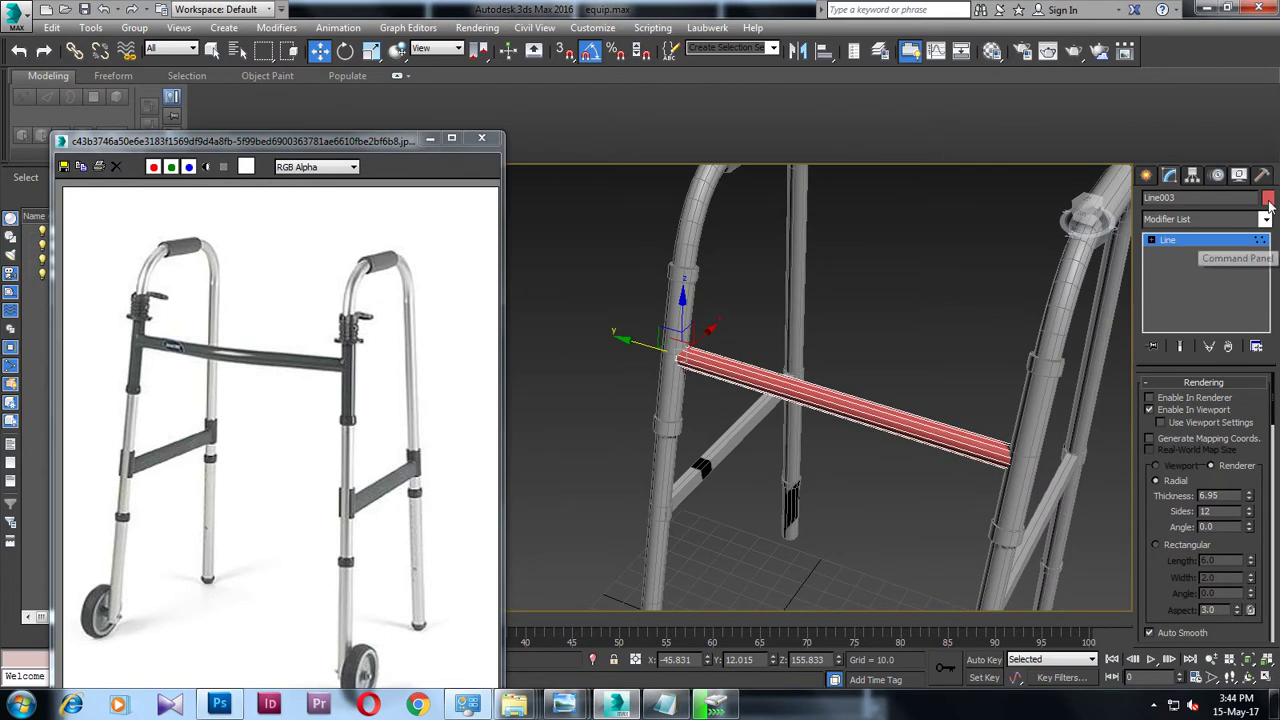
Step: Make the crossbar tube grey and select around its middle
left_click(1268, 199)
left_click(596, 385)
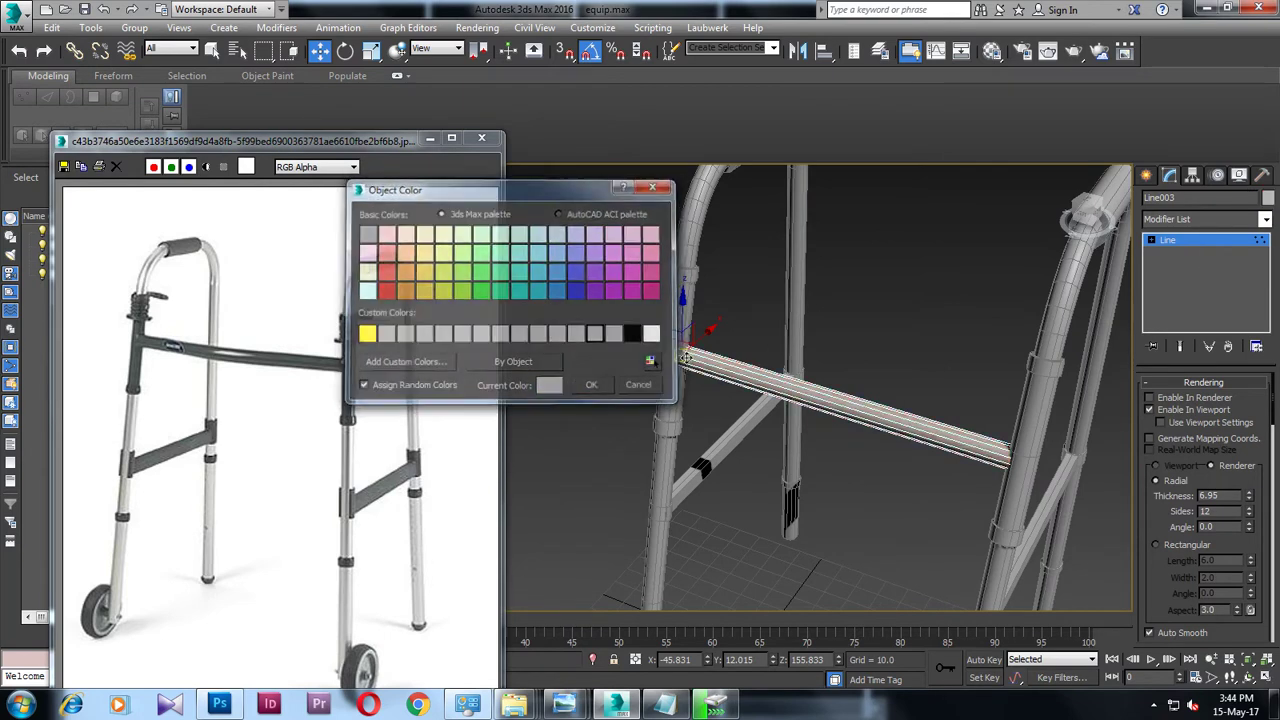
middle_click_drag(600, 390, 786, 410, "alt")
right_click(822, 368)
left_click(812, 443)
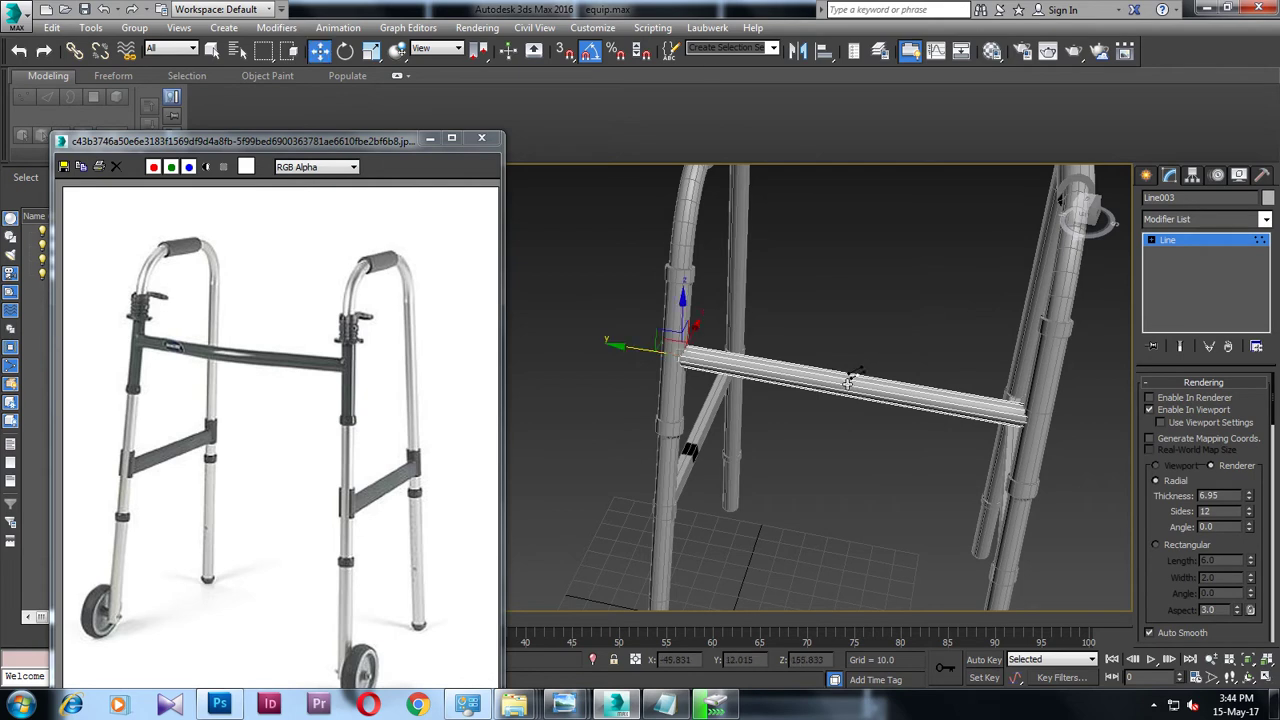
key("1")
left_click_drag(808, 306, 905, 445)
middle_click_drag(905, 445, 1097, 277, "alt")
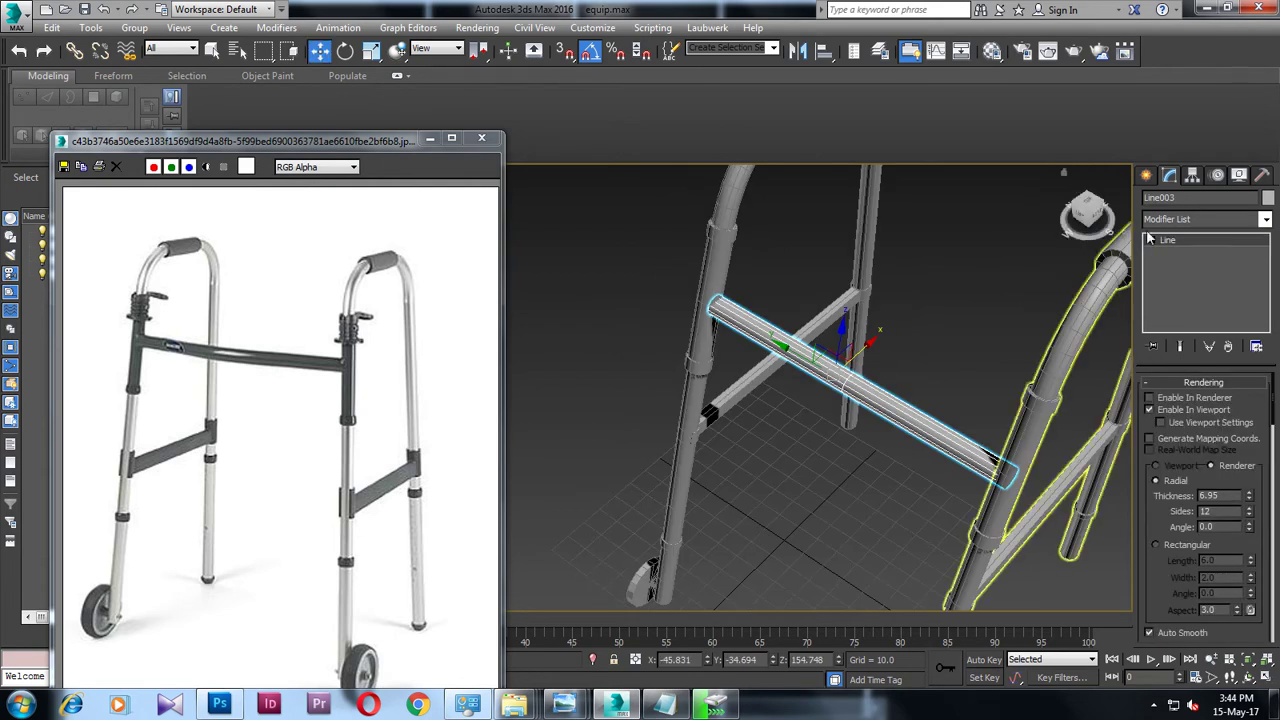
Step: Set the crossbar's centre vertex to Corner and lower it slightly to bend the bar downward
left_click(1180, 253)
left_click(846, 375)
right_click(840, 372)
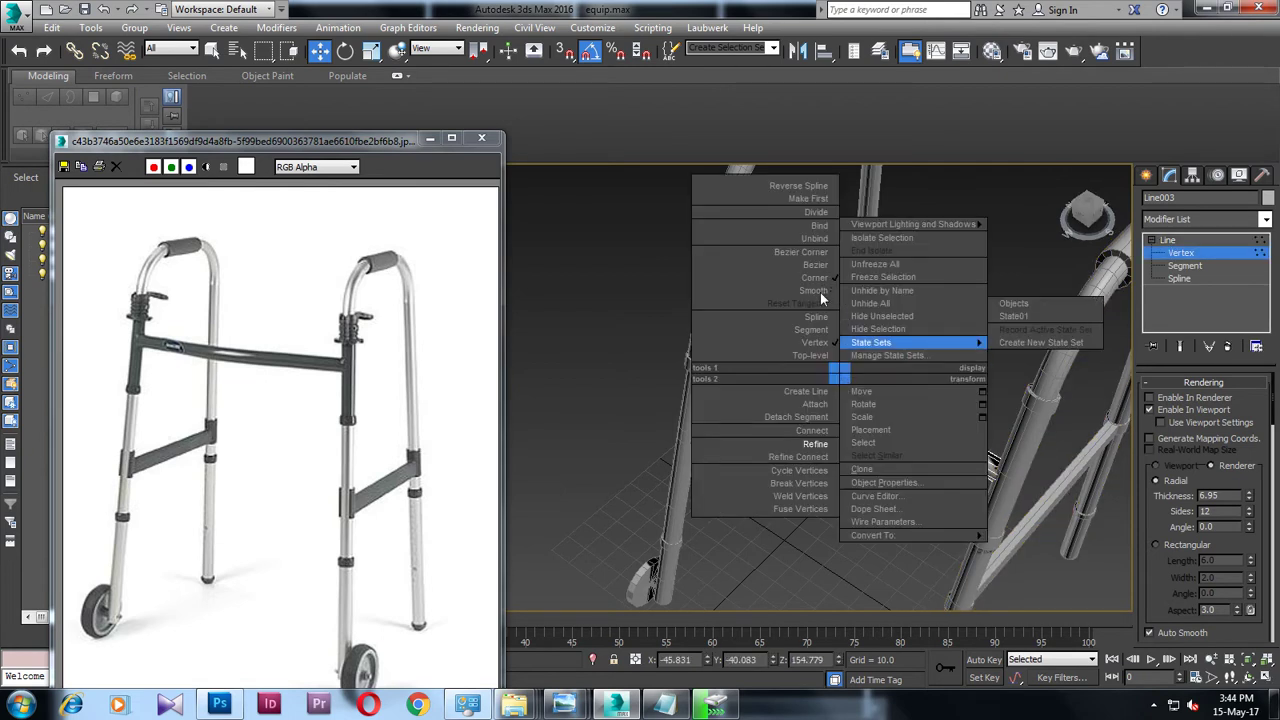
left_click(822, 298)
right_click(840, 372)
left_click(815, 277)
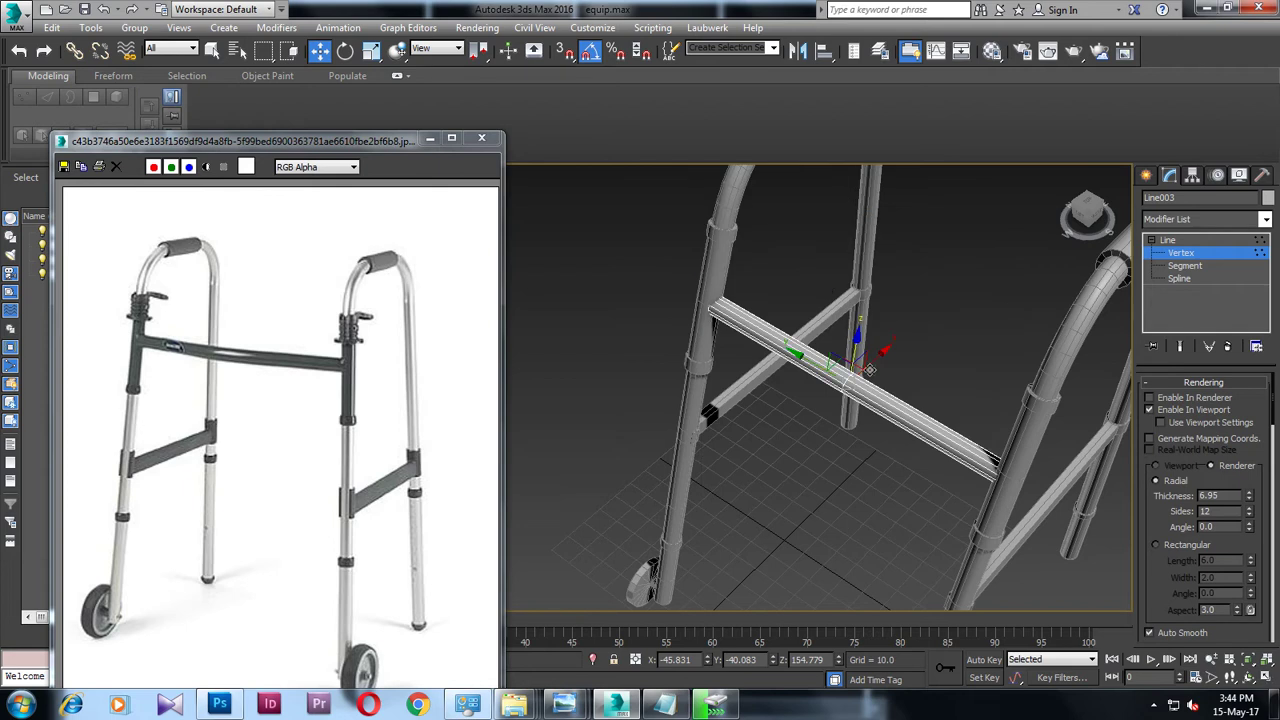
left_click_drag(873, 359, 865, 362)
mouse_move(865, 362)
middle_mouse_down("alt")
mouse_move(936, 308)
mouse_move(914, 378)
mouse_move(737, 385)
mouse_move(844, 440)
middle_mouse_up("alt")
Step: Create a large grey plane beneath the walker
left_click(1147, 176)
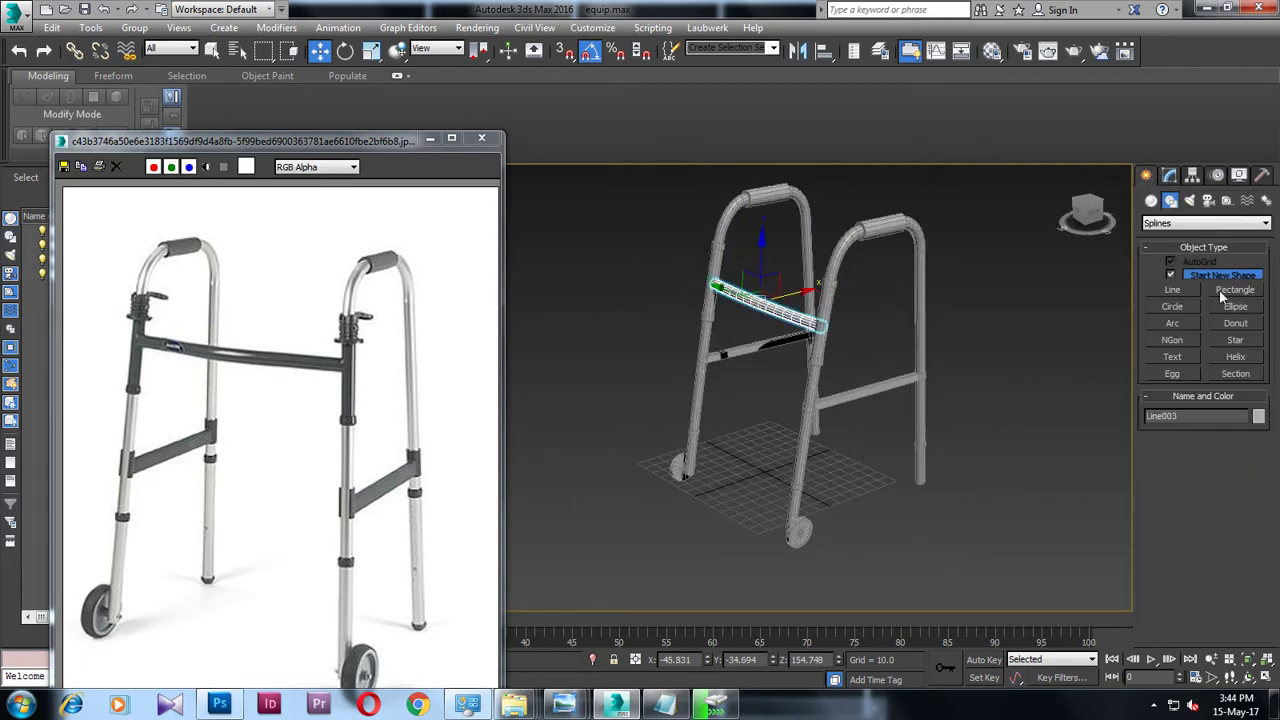
left_click(1152, 202)
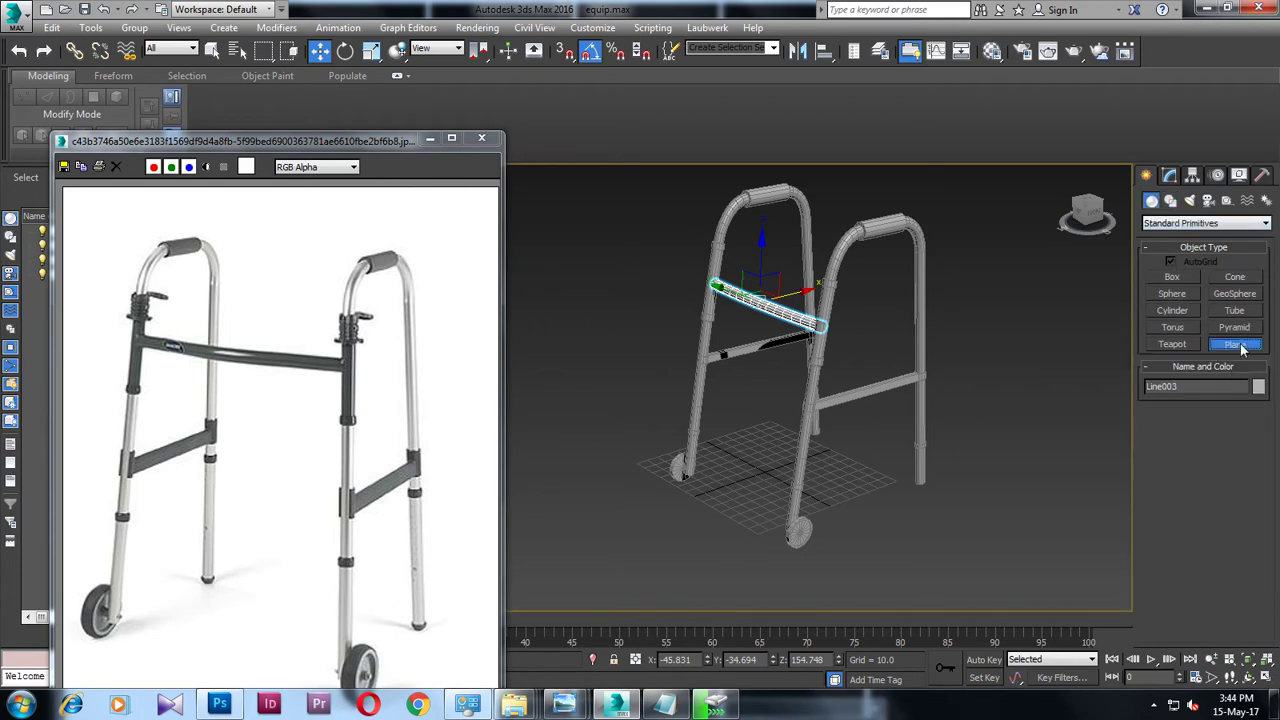
left_click(1236, 344)
middle_click_drag(772, 235, 720, 240)
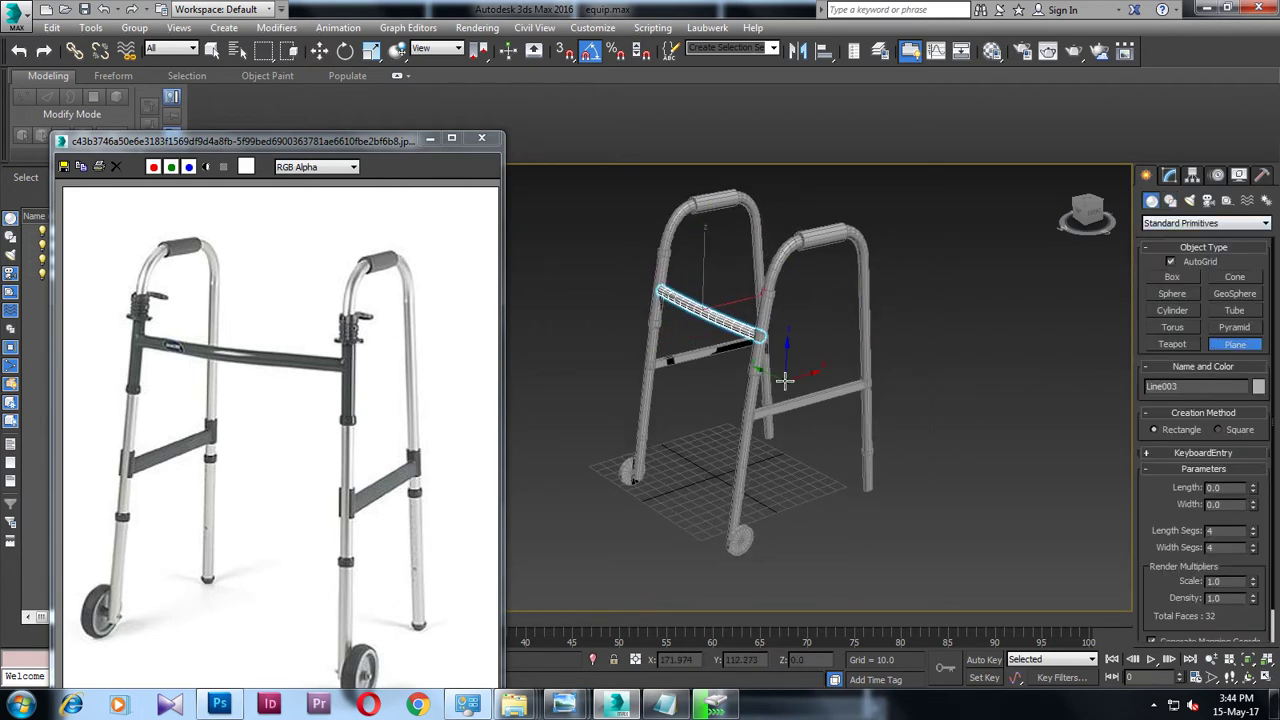
left_click_drag(903, 333, 867, 601)
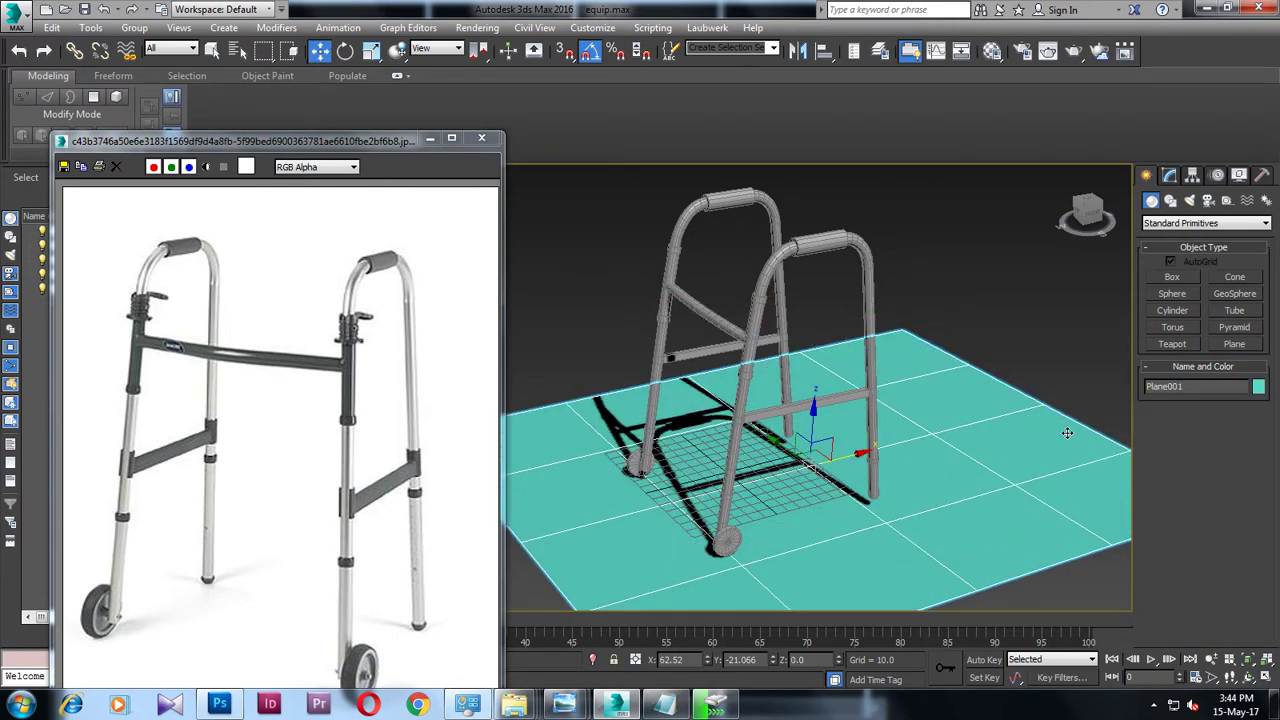
left_click(1258, 387)
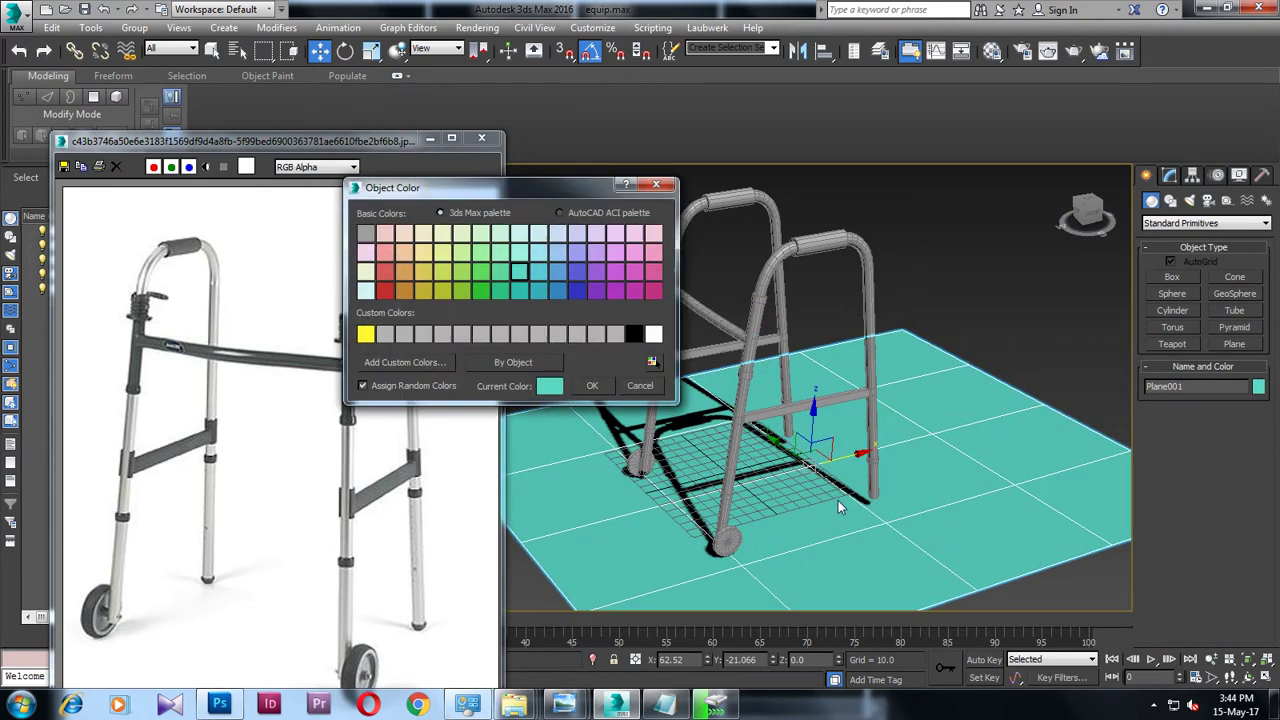
left_click(597, 388)
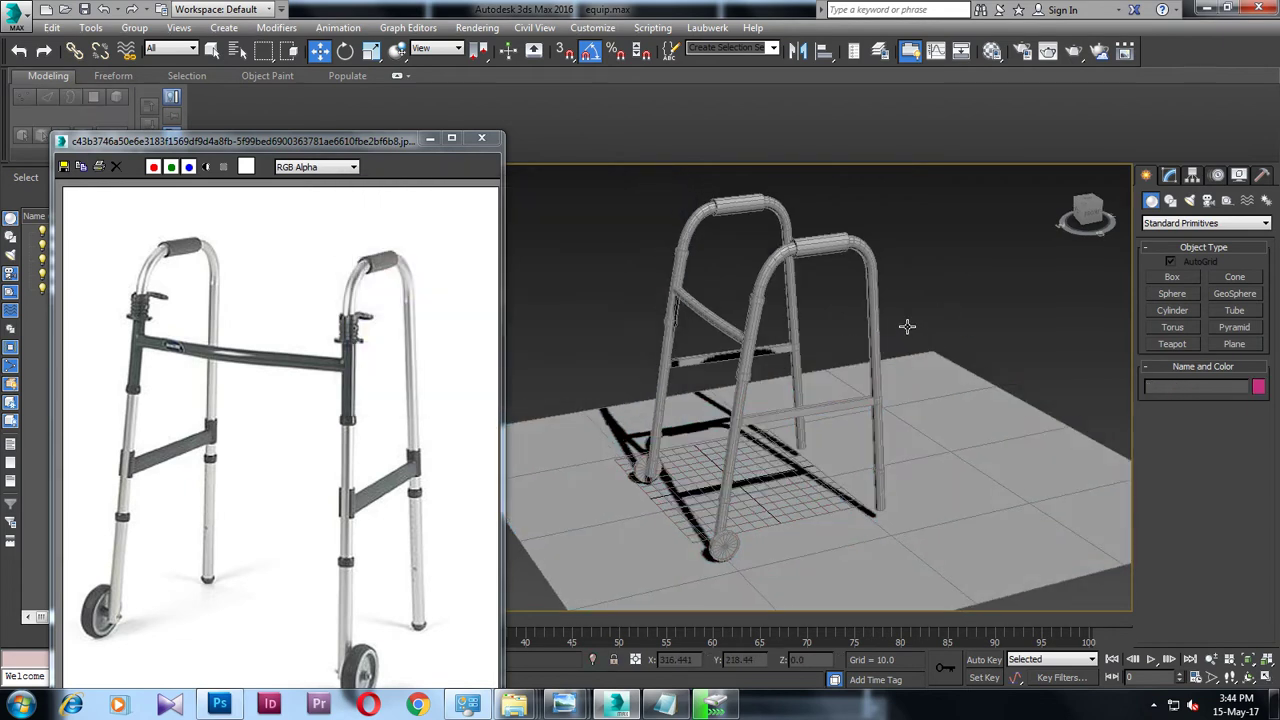
Step: Shift the floor plane left and uniformly scale it to 125%
middle_click_drag(944, 304, 877, 340, "alt")
left_click(870, 505)
left_click(815, 493)
left_click_drag(826, 490, 695, 493)
key("r")
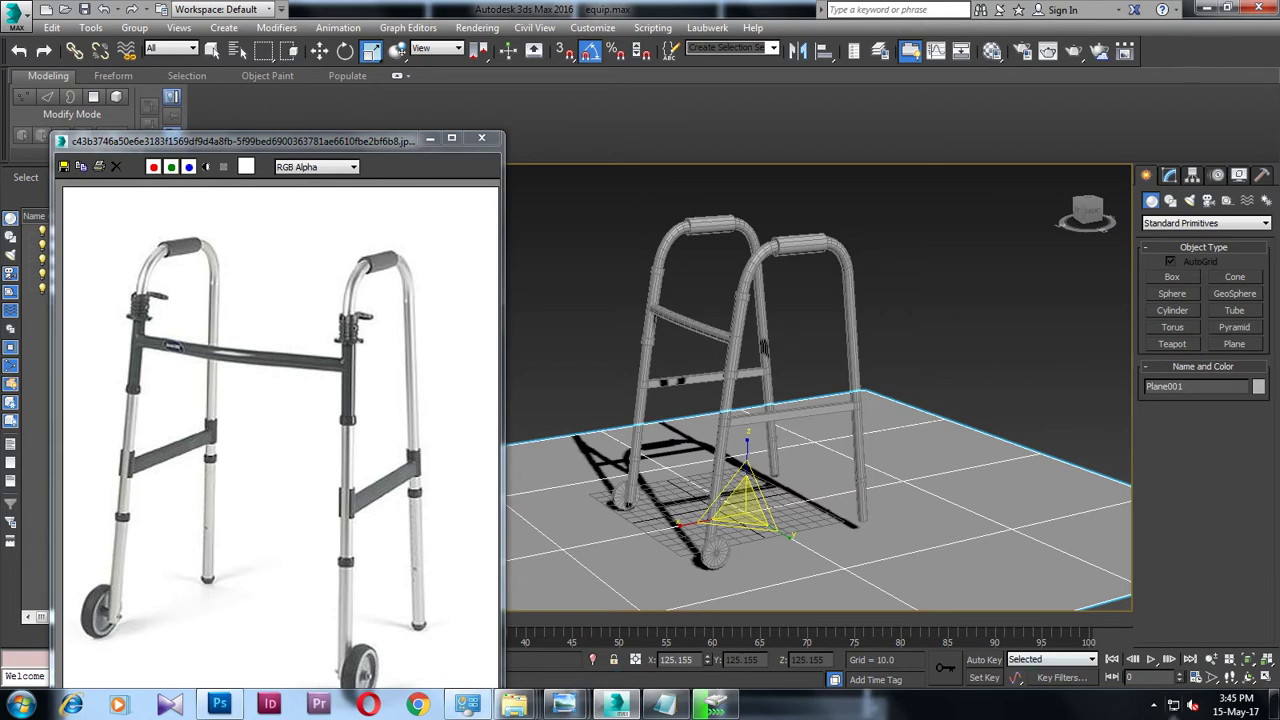
left_click(1154, 704)
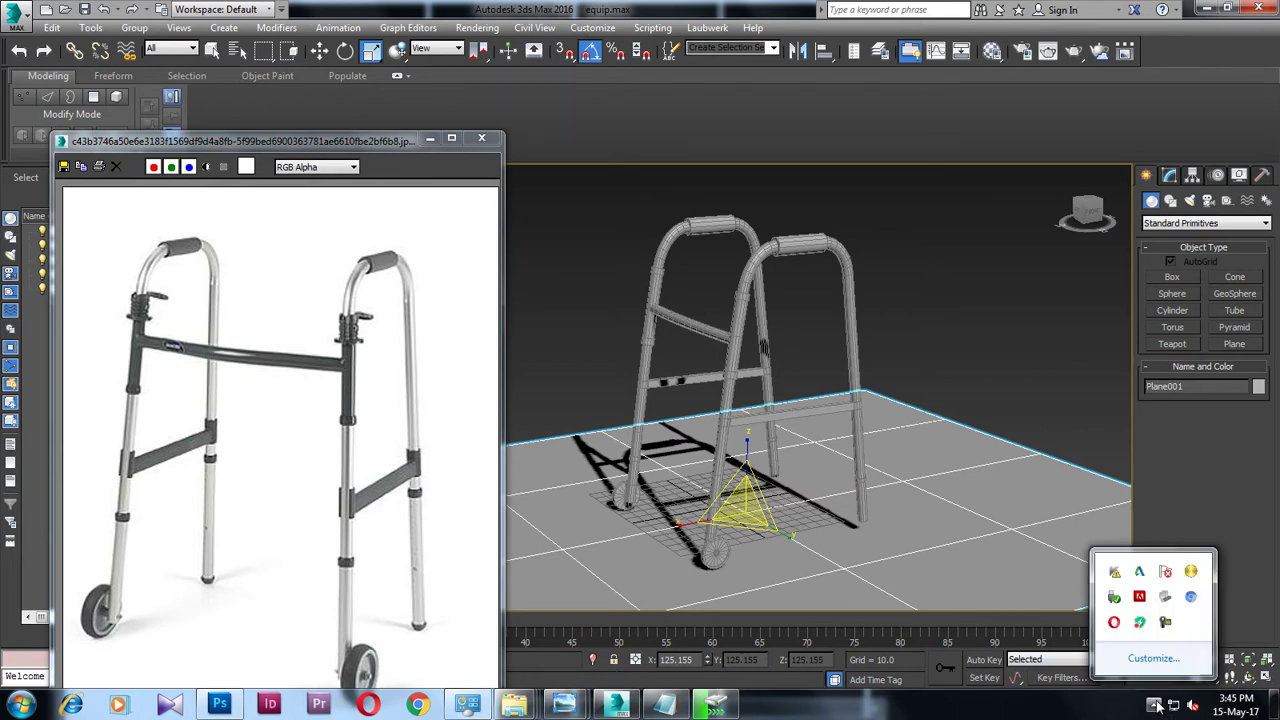
left_click(1165, 622)
left_click(1211, 648)
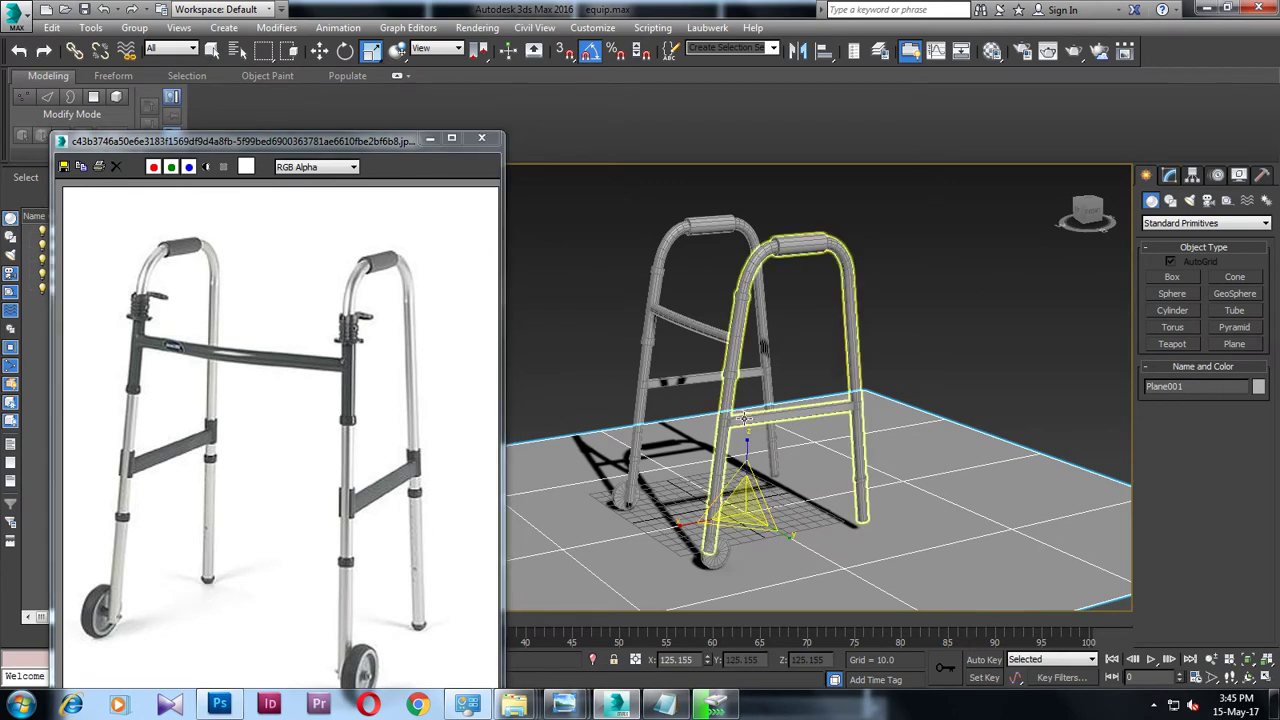
mouse_move(720, 320)
middle_mouse_down("alt")
mouse_move(740, 419)
mouse_move(768, 413)
mouse_move(756, 386)
mouse_move(833, 385)
mouse_move(729, 364)
mouse_move(768, 345)
middle_mouse_up("alt")
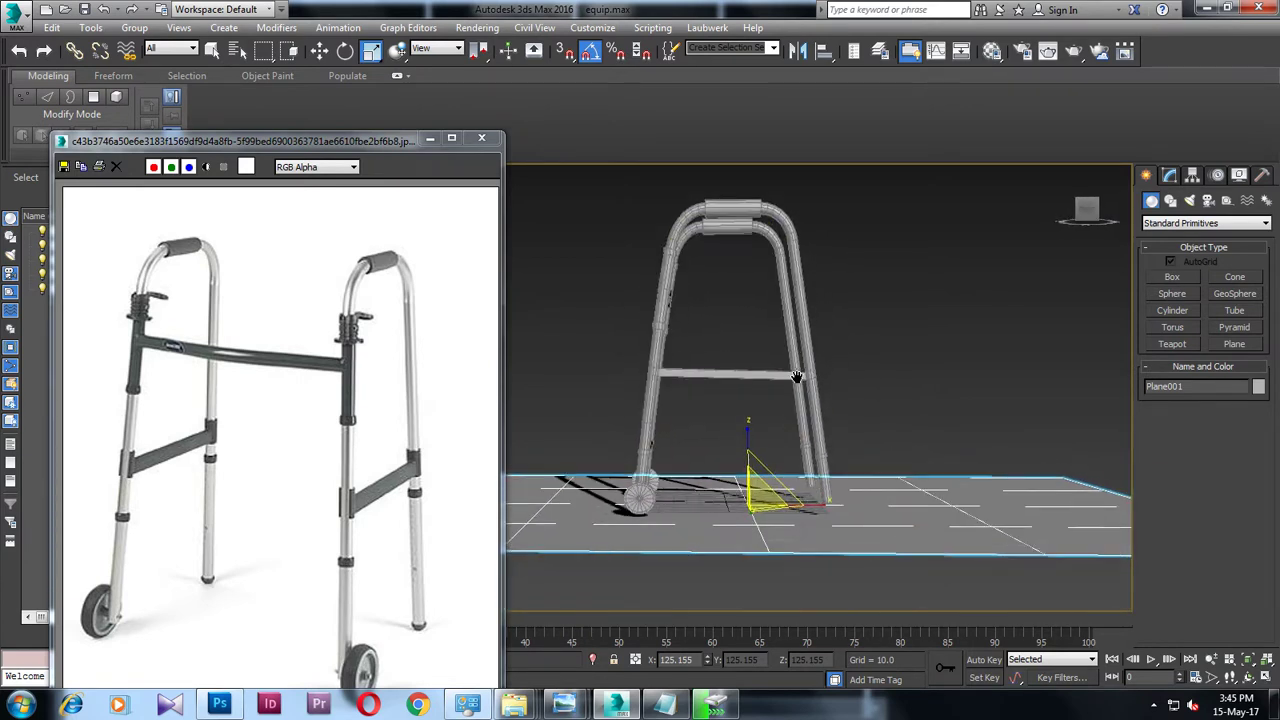
scroll(768, 345, "up", 5)
left_click(842, 476)
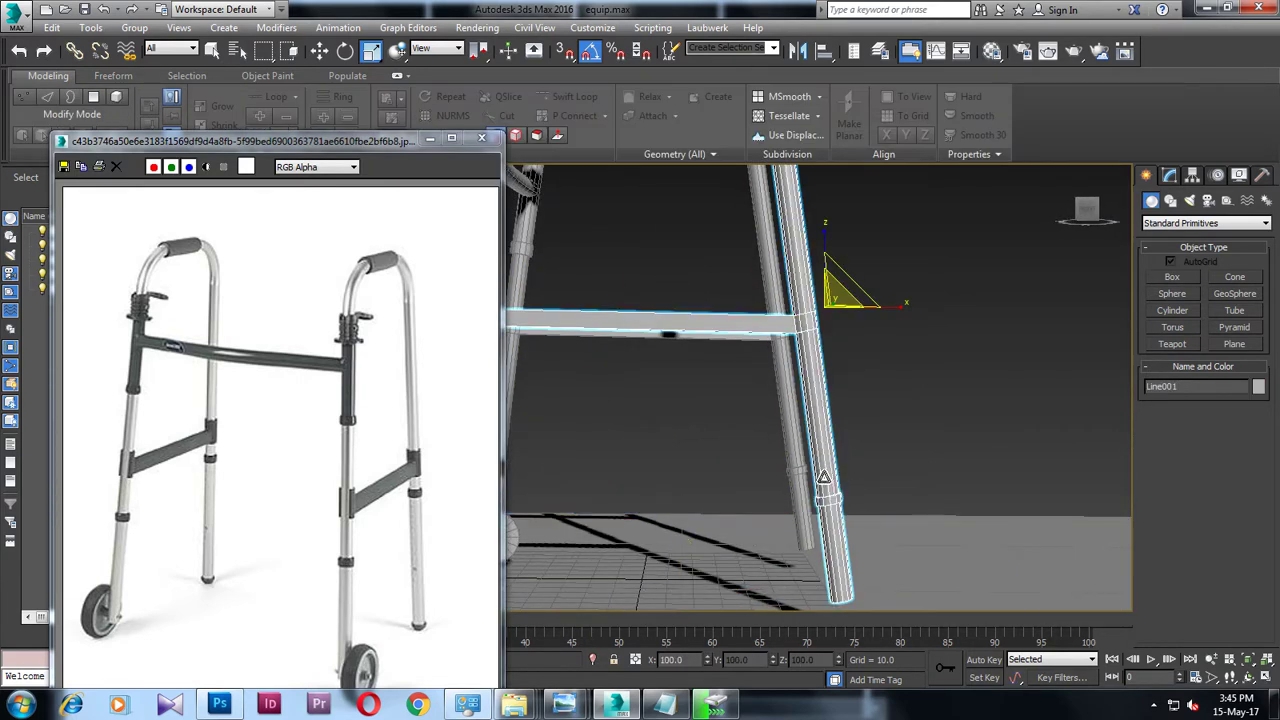
Step: Attach the other leg piece to Line001 and lower its bottom vertices so the foot reaches the floor
left_click(1170, 177)
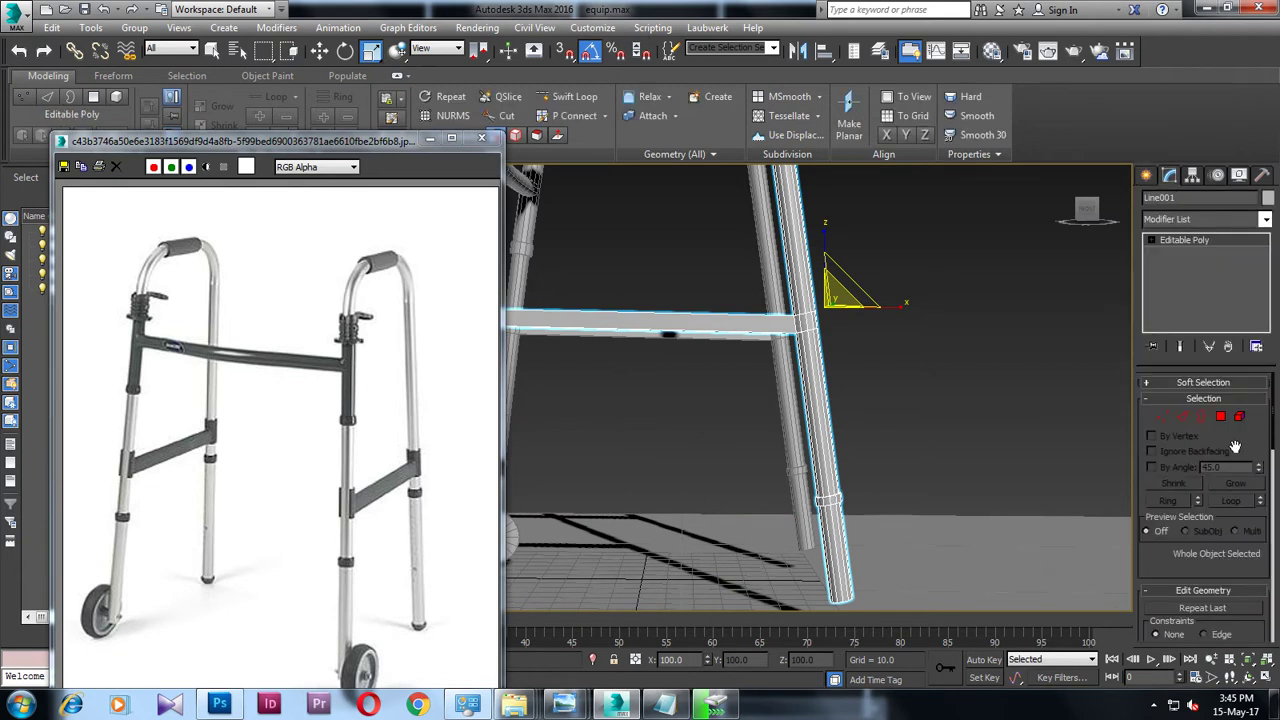
left_click_drag(1235, 447, 1235, 316)
left_click(1166, 580)
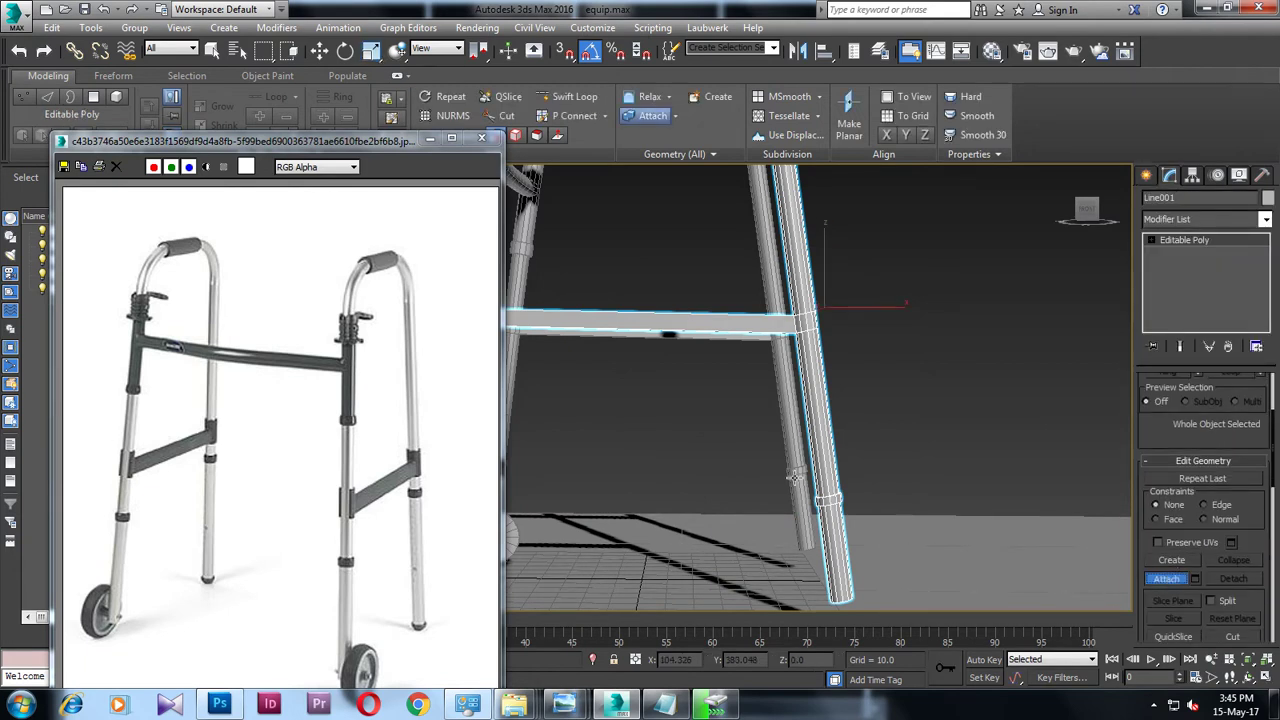
left_click(790, 460)
key("1")
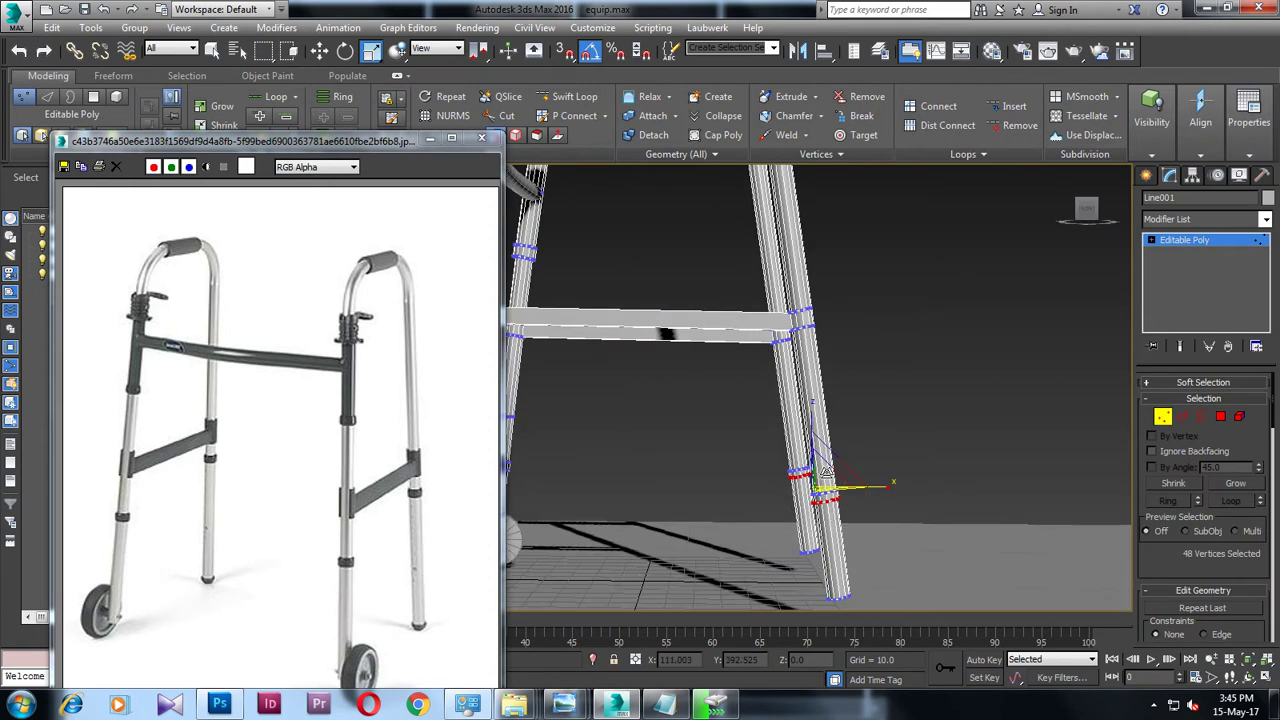
left_click_drag(780, 520, 860, 600)
key("w")
left_click_drag(821, 538, 881, 597)
Step: Switch to Edge mode and region-select the edges near the bottom of the leg
scroll(960, 478, "down", 5)
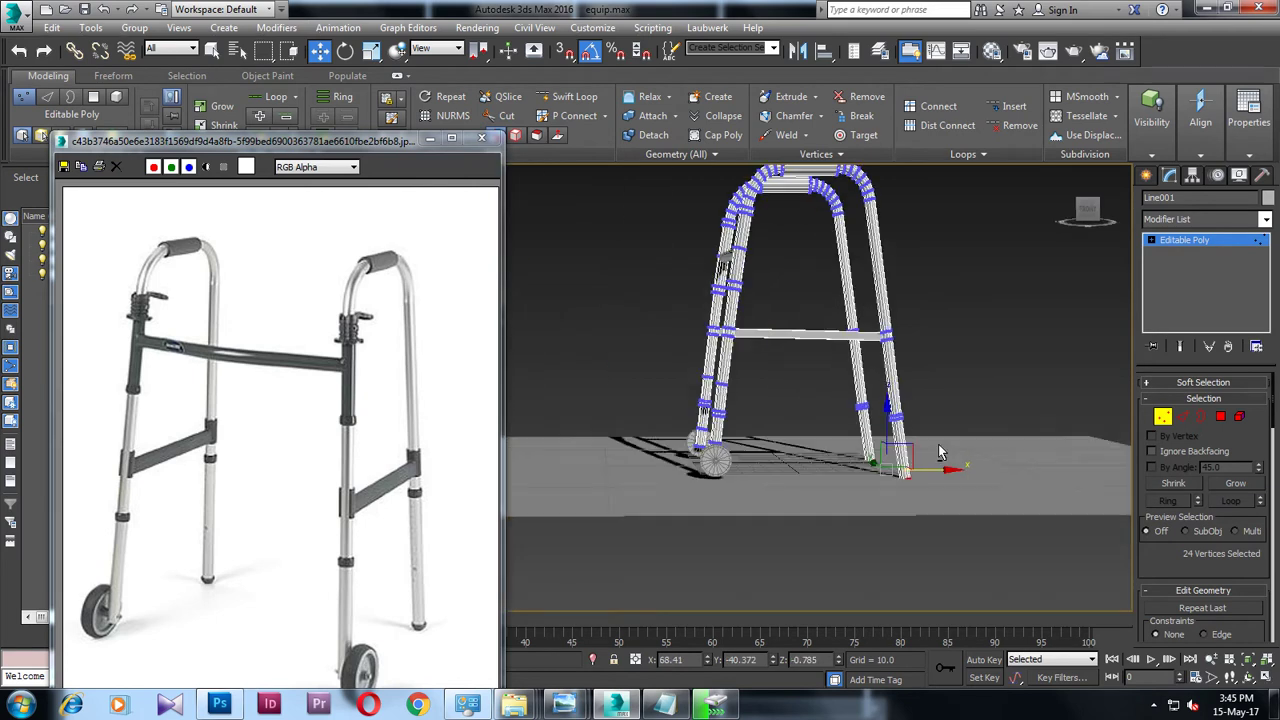
scroll(960, 478, "up", 2)
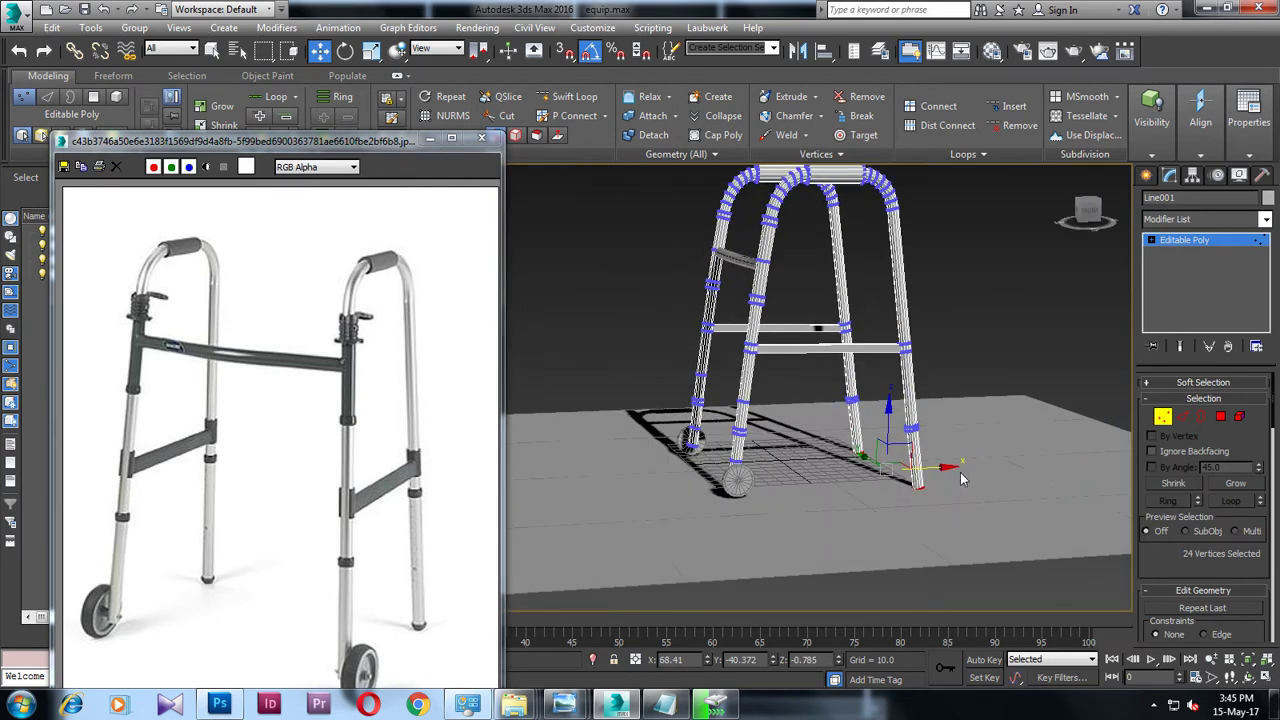
scroll(960, 478, "up", 1)
scroll(866, 448, "up", 4)
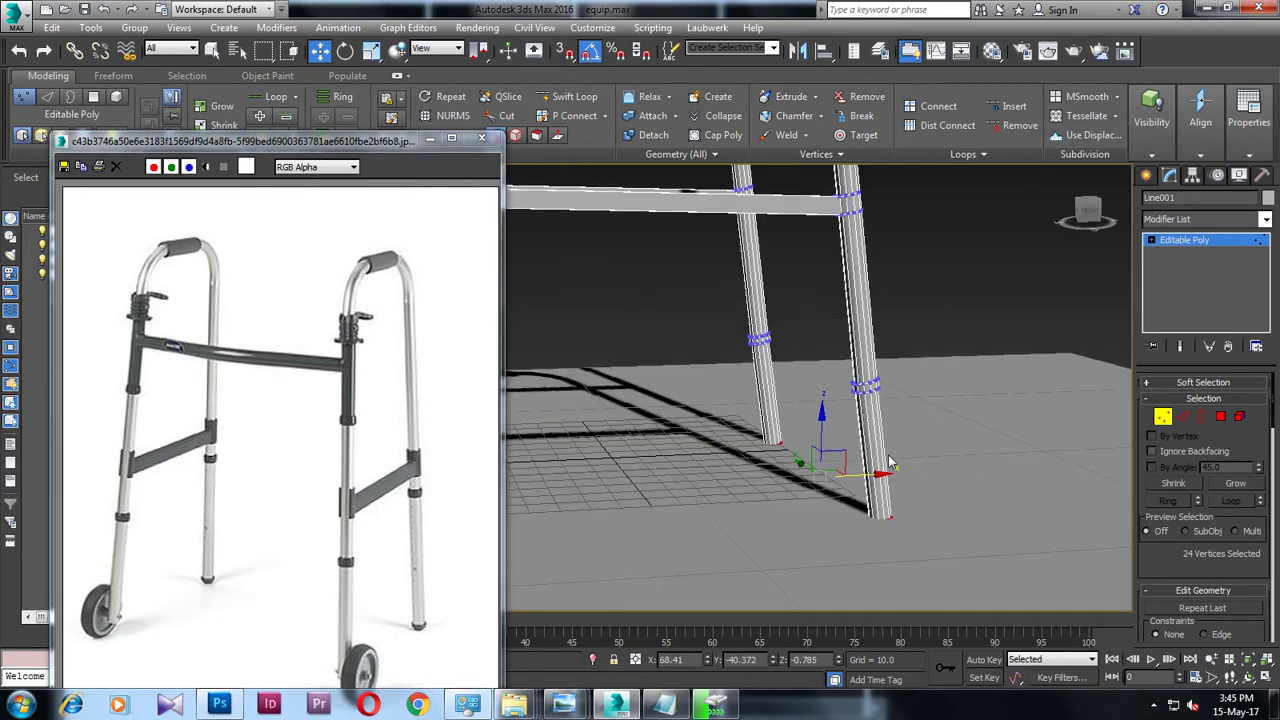
key("2")
middle_click_drag(913, 465, 706, 372, "alt")
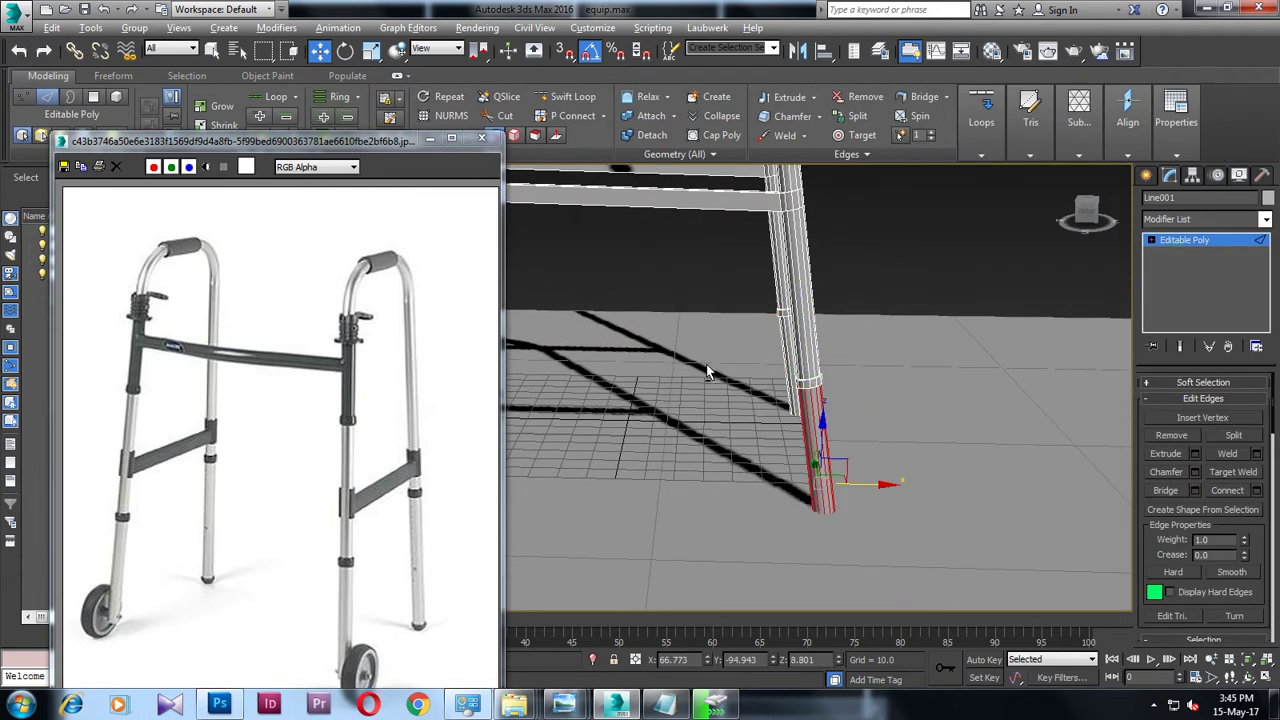
Step: Chamfer the first leg's end edge ring with amount 1.388 and 5 segments
left_click_drag(898, 453, 1160, 535)
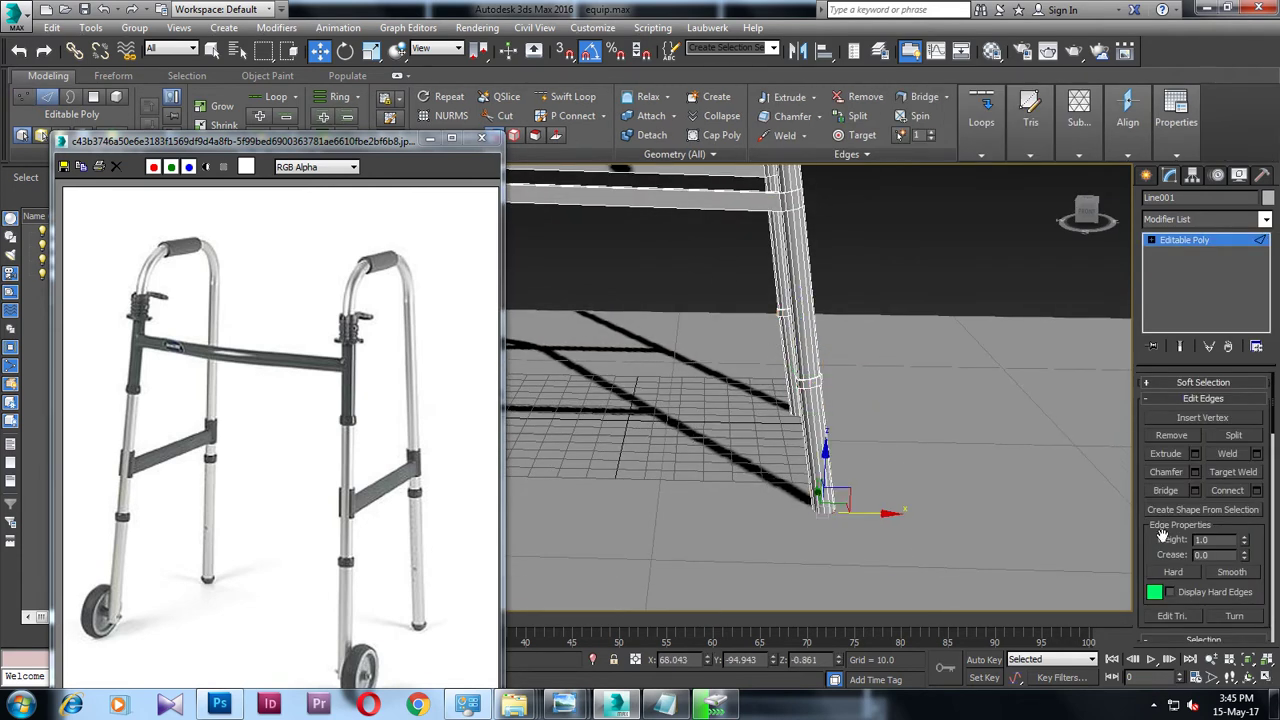
left_click(1192, 476)
key("F3")
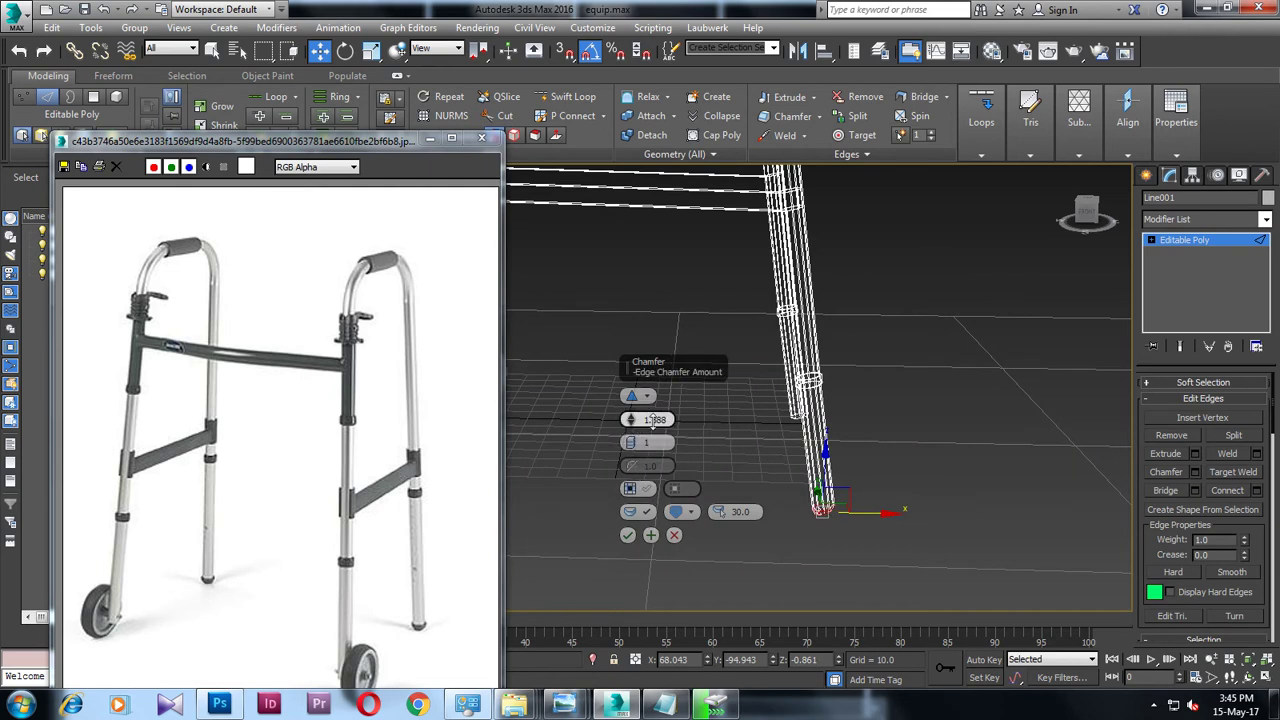
left_click(675, 535)
mouse_move(726, 535)
middle_mouse_down("alt")
mouse_move(976, 480)
mouse_move(924, 493)
mouse_move(1112, 494)
middle_mouse_up("alt")
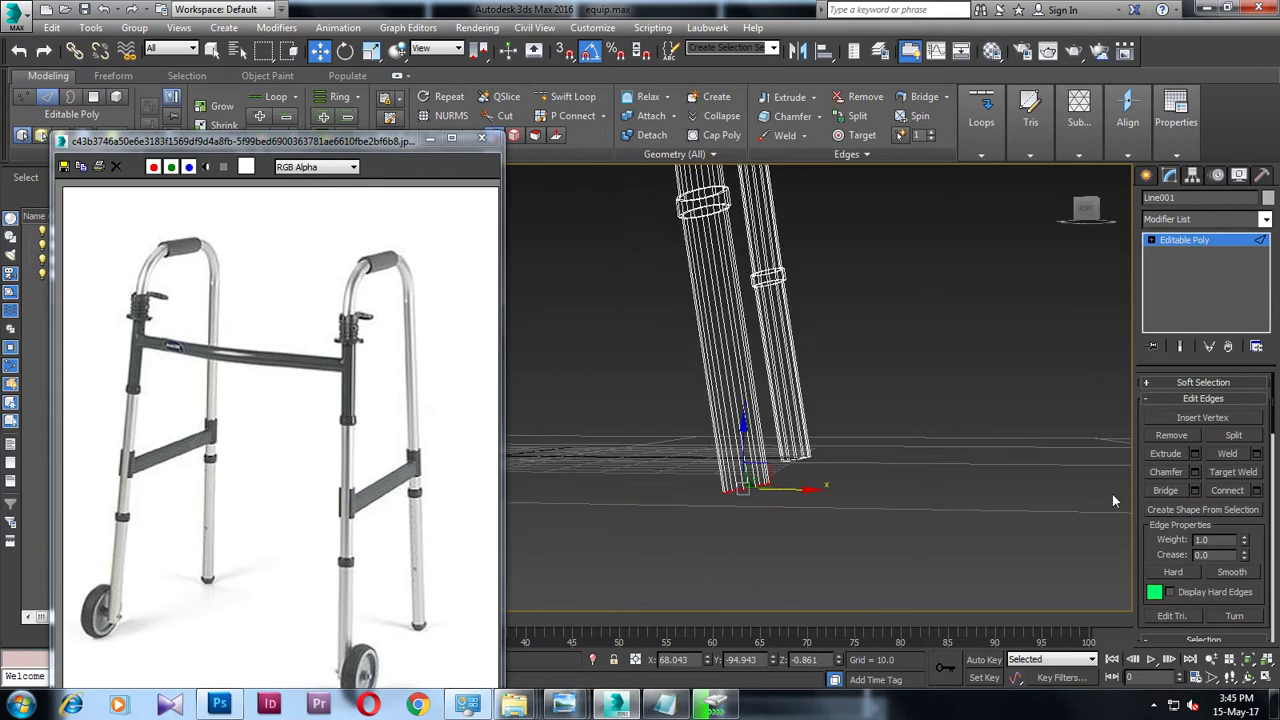
left_click(1194, 474)
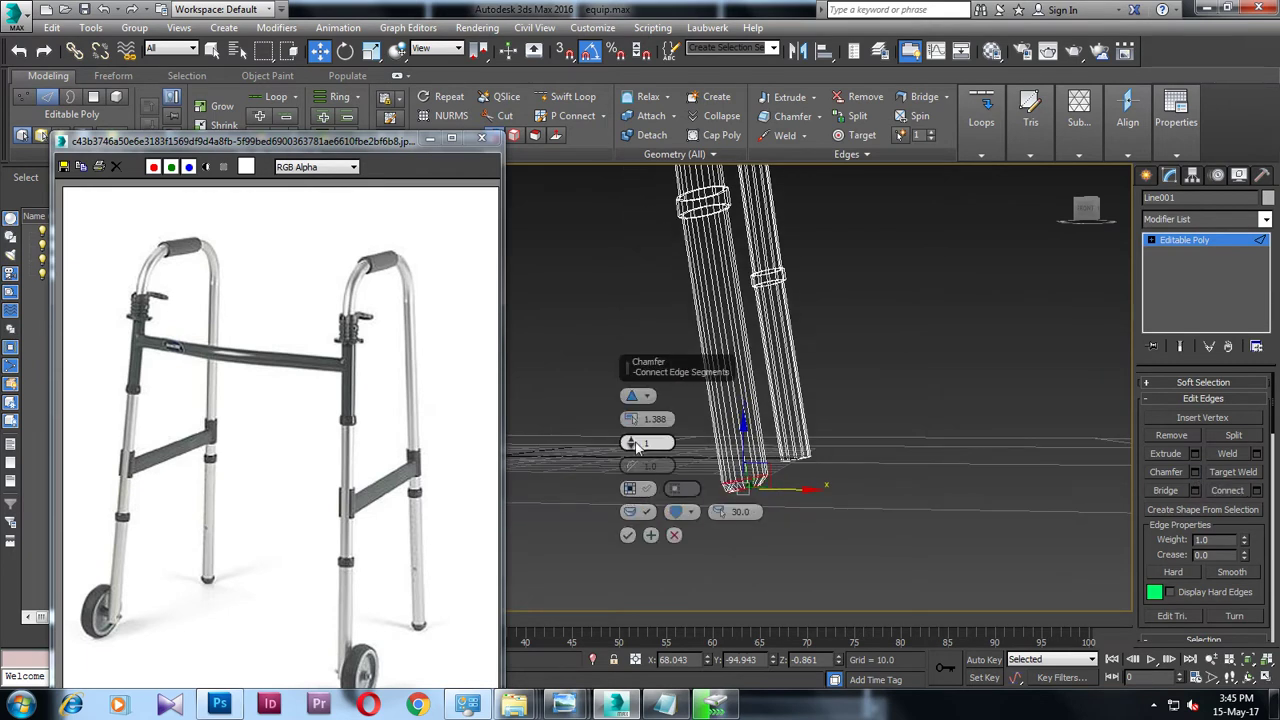
left_click(627, 535)
mouse_move(627, 535)
middle_mouse_down("alt")
mouse_move(843, 451)
mouse_move(839, 418)
mouse_move(848, 429)
mouse_move(824, 413)
mouse_move(793, 349)
mouse_move(716, 453)
mouse_move(840, 391)
mouse_move(738, 482)
mouse_move(838, 434)
mouse_move(789, 425)
middle_mouse_up("alt")
Step: Apply the same 1.388, 5-segment chamfer to the next leg-end edge ring
scroll(817, 438, "up", 2)
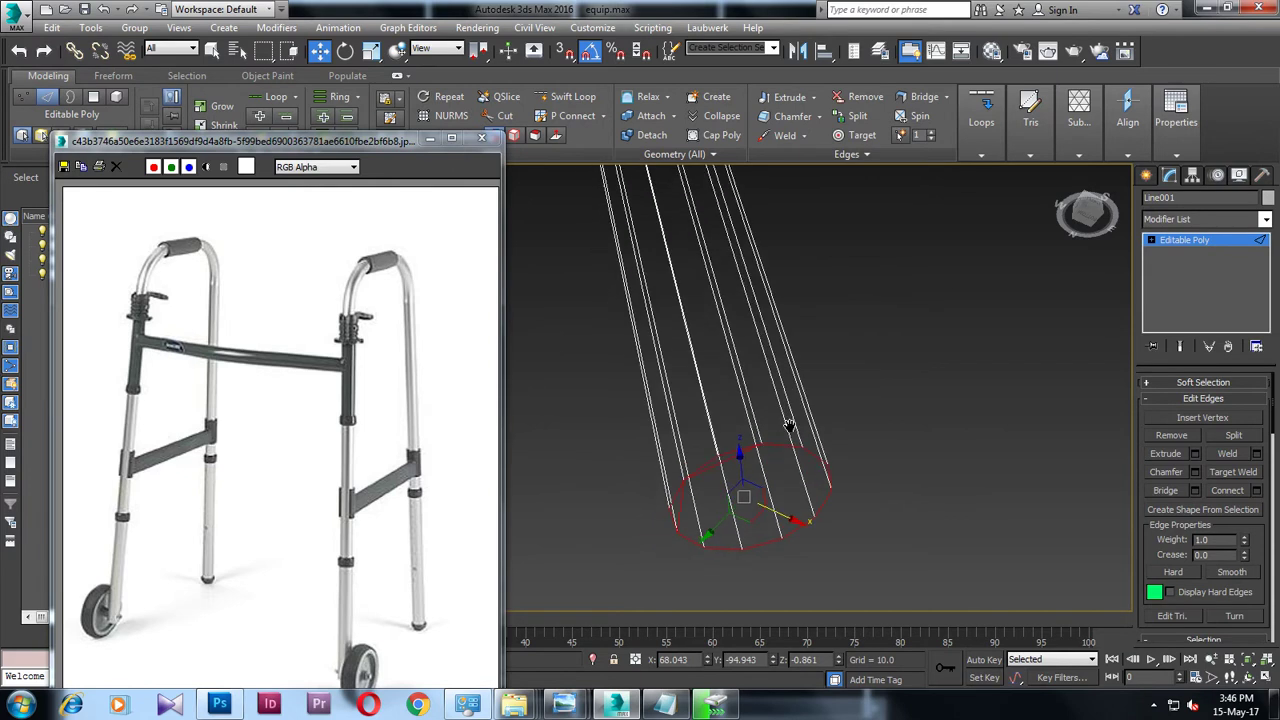
right_click(778, 444)
left_click(734, 507)
left_click(680, 504)
left_click(1195, 471)
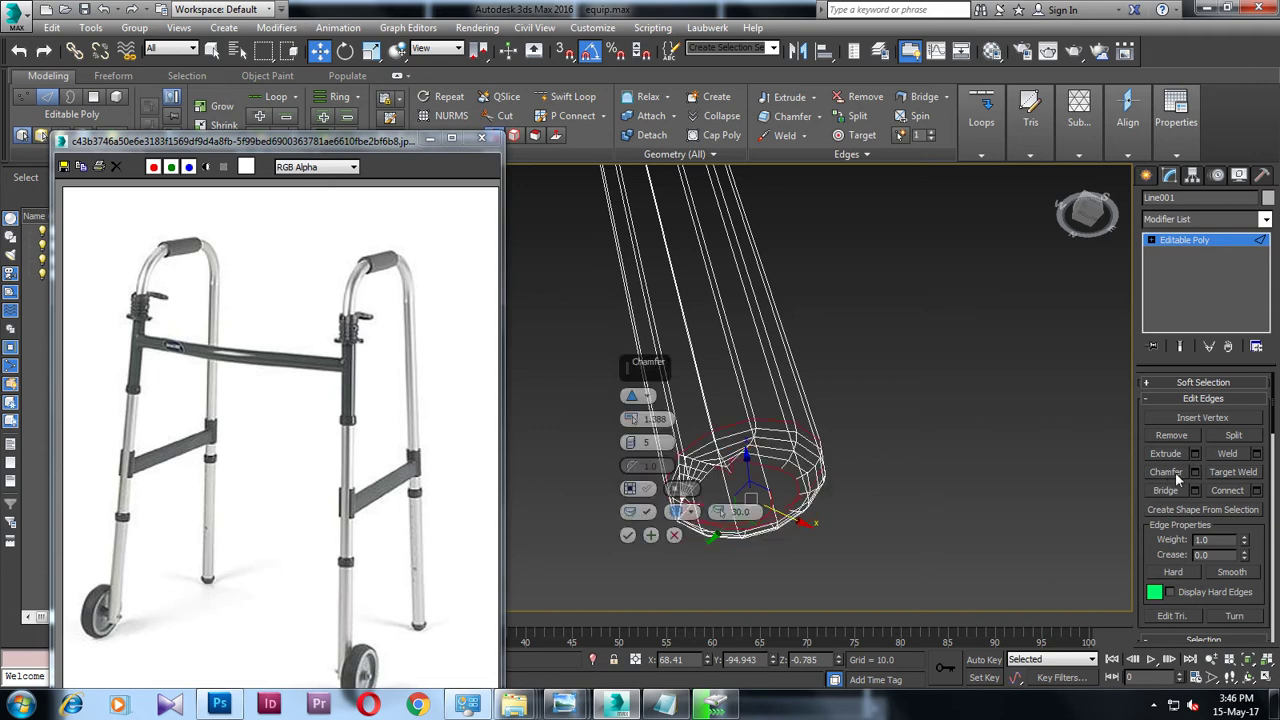
left_click(627, 536)
Step: Chamfer another leg tip's end edge ring the same way, then exit edge editing
middle_click_drag(1000, 435, 808, 466, "alt")
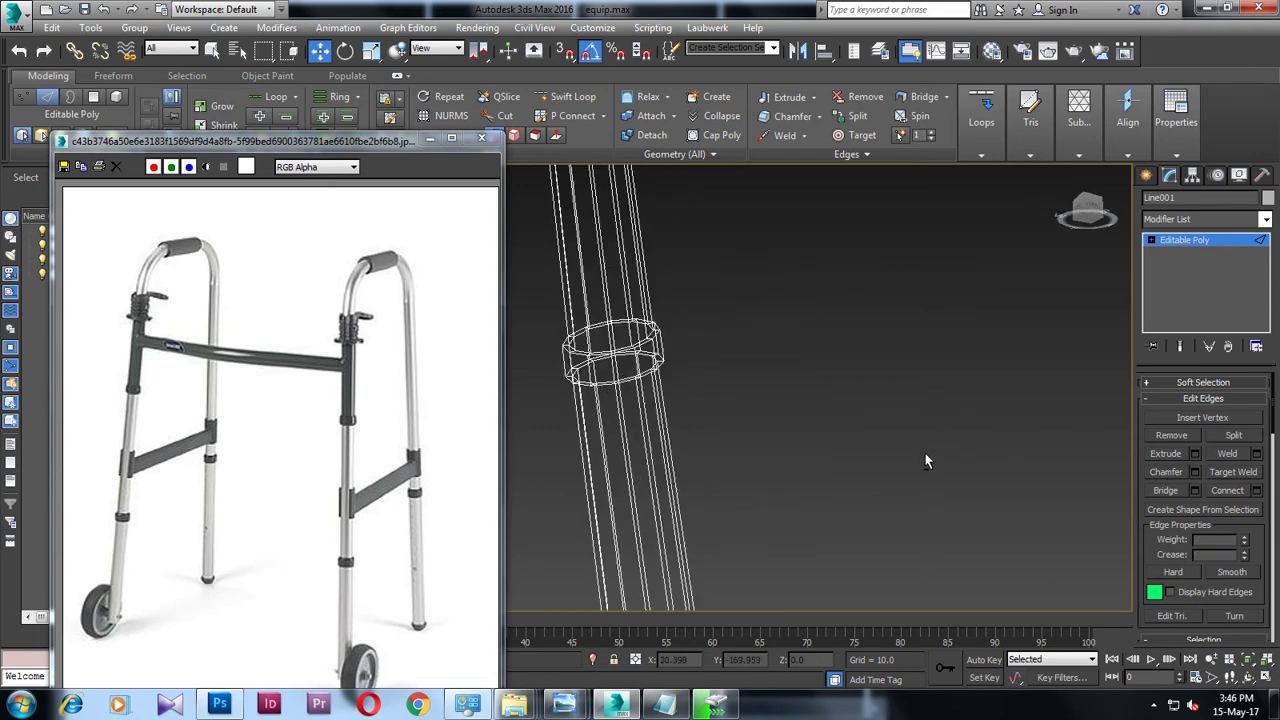
scroll(808, 466, "up", 5)
middle_click_drag(747, 496, 768, 372, "alt")
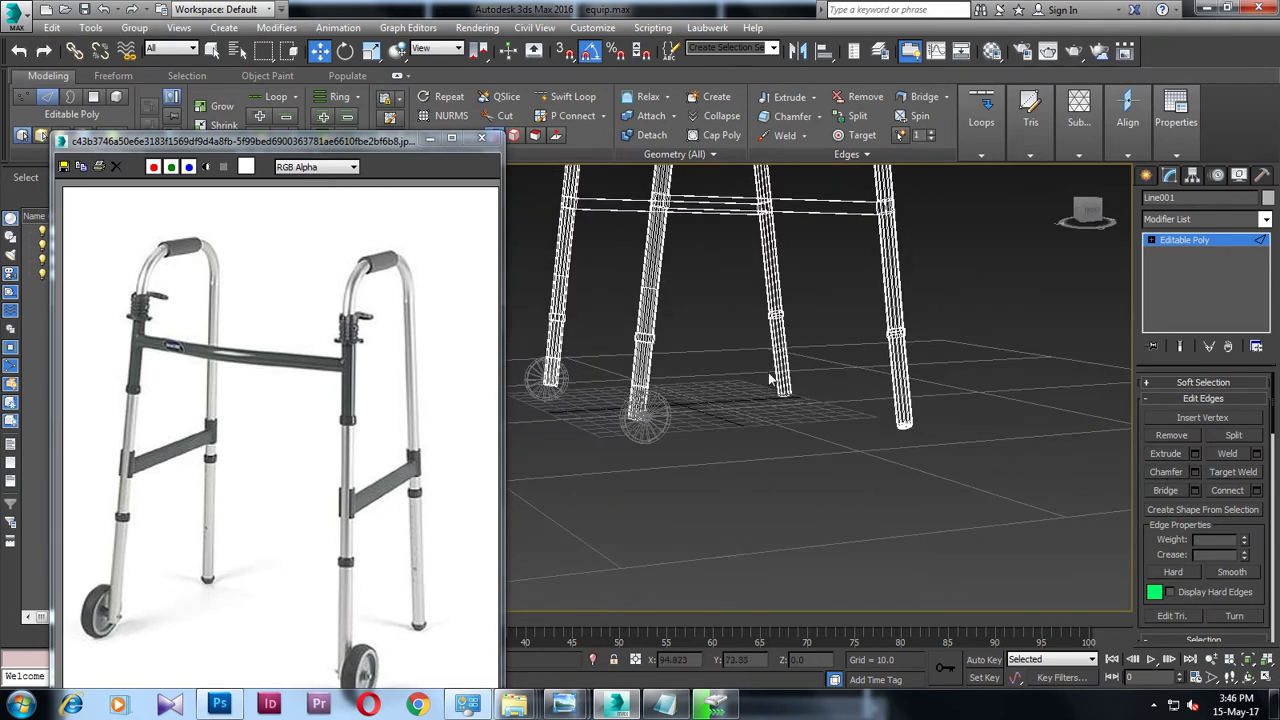
left_click(1000, 450)
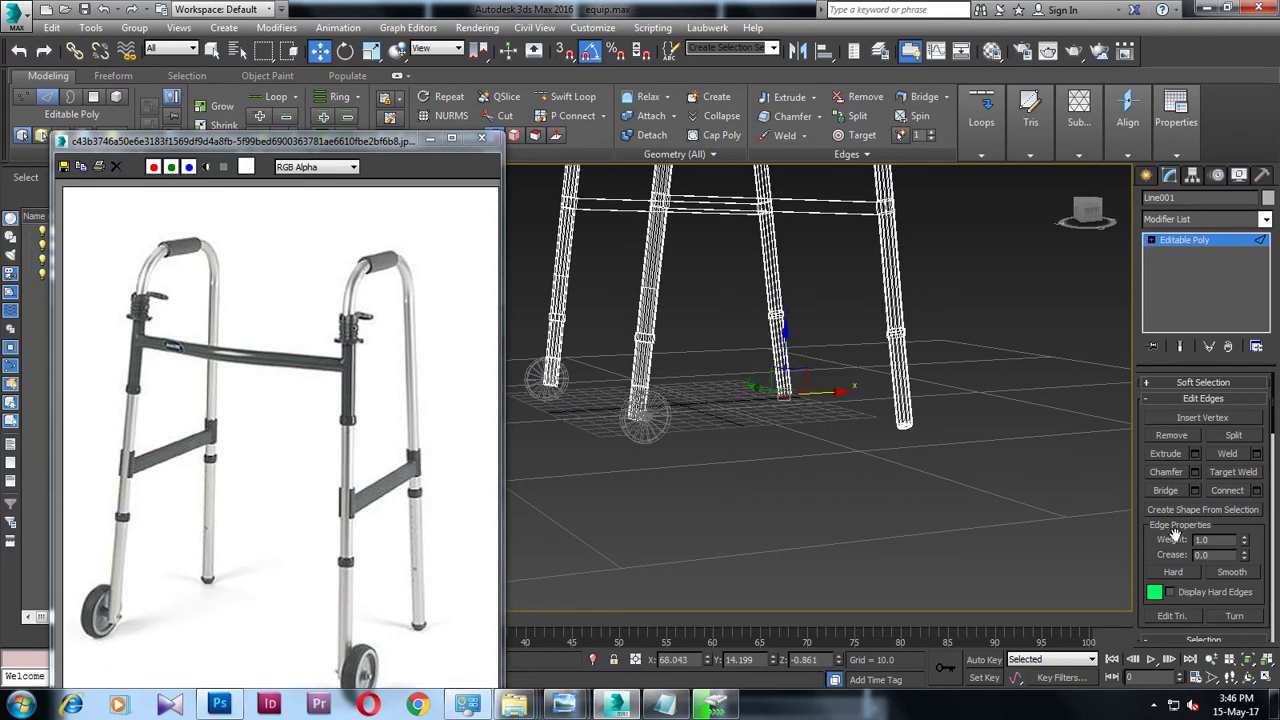
left_click(1195, 472)
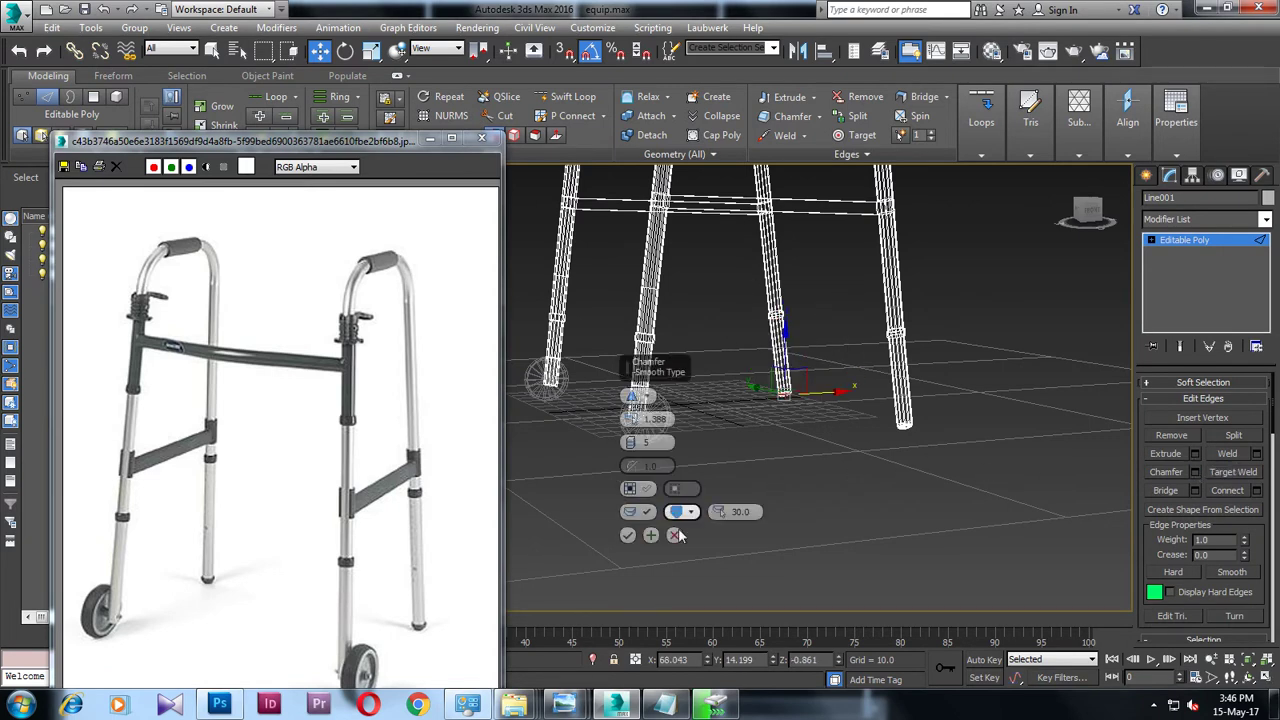
left_click(628, 535)
middle_click_drag(735, 539, 809, 459, "alt")
mouse_move(807, 459)
middle_mouse_down("alt")
mouse_move(848, 429)
mouse_move(774, 430)
middle_mouse_up("alt")
scroll(848, 429, "down", 5)
scroll(776, 422, "up", 5)
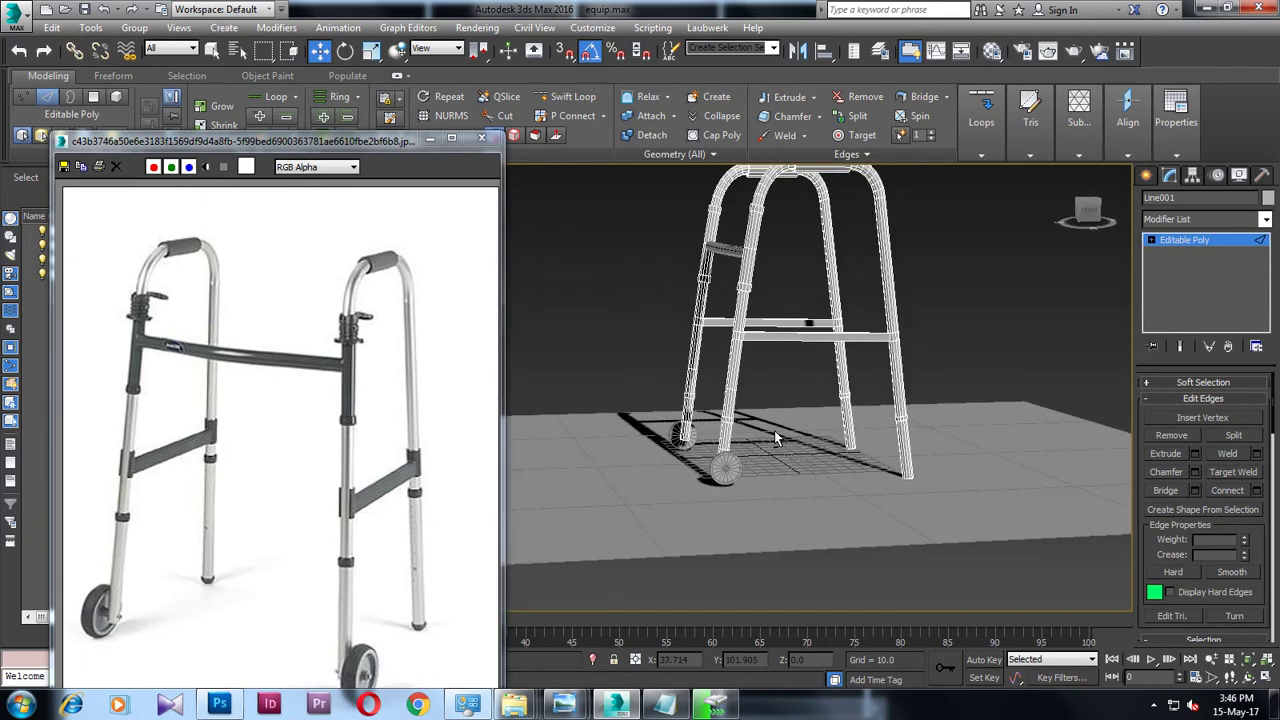
left_click(1199, 241)
left_click(725, 467)
Step: Scale the front wheel to about 131.9% and delete the small wheel on the other leg
scroll(725, 467, "up", 3)
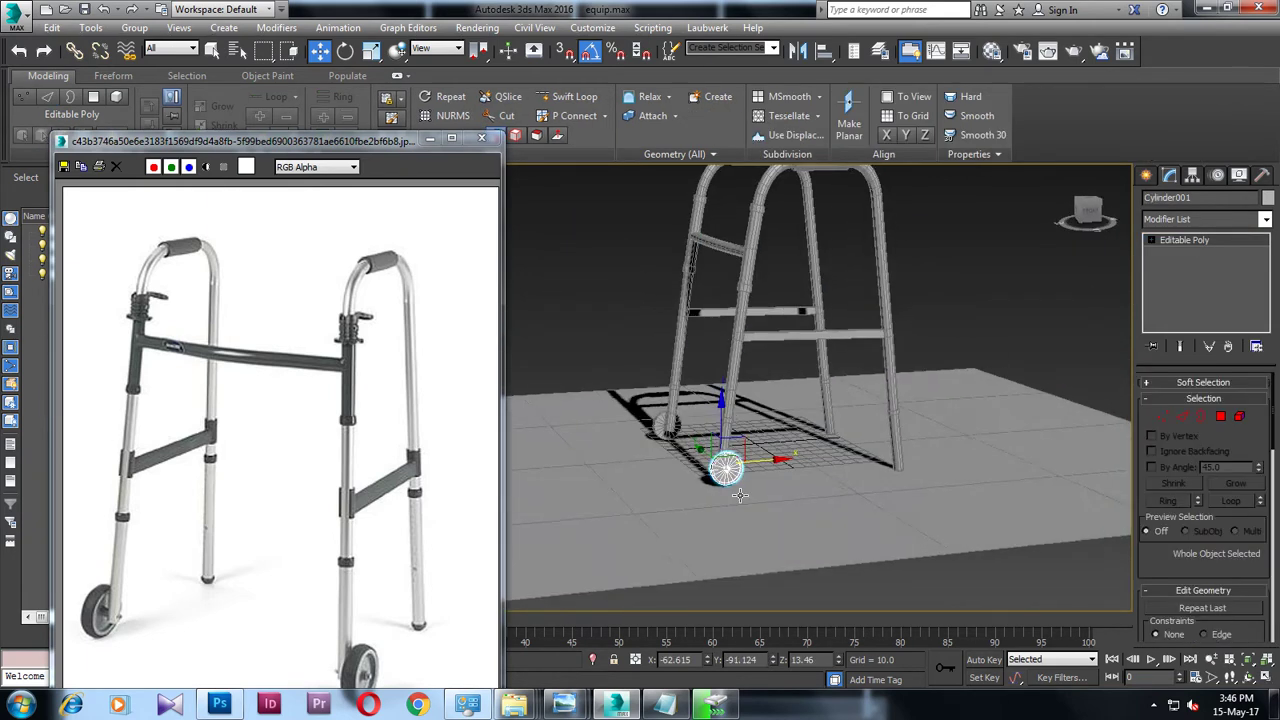
scroll(715, 458, "up", 2)
mouse_move(693, 453)
left_mouse_down()
mouse_move(657, 414)
mouse_move(680, 426)
left_mouse_up()
middle_click_drag(680, 426, 693, 421, "alt")
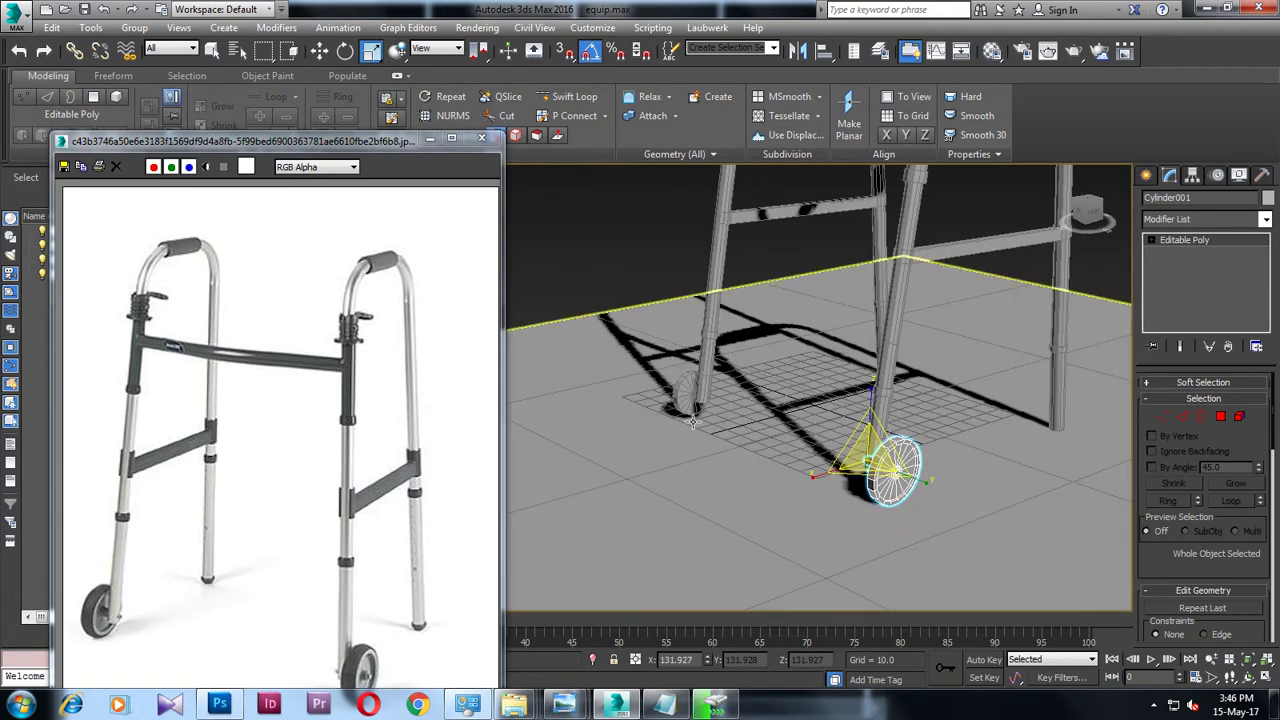
left_click(690, 405)
key("Delete")
Step: Make a mirrored copy of the front wheel and move it under the other front leg
middle_click_drag(897, 403, 905, 445, "alt")
left_click(885, 458)
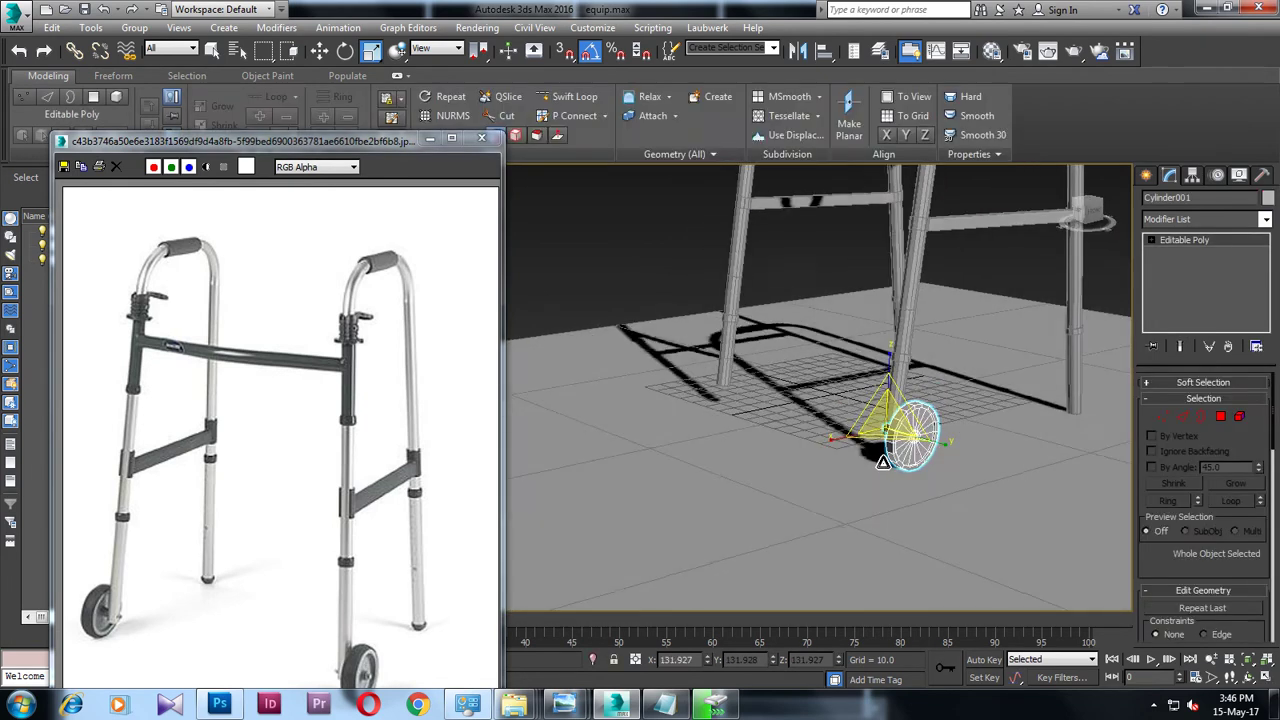
left_click(799, 52)
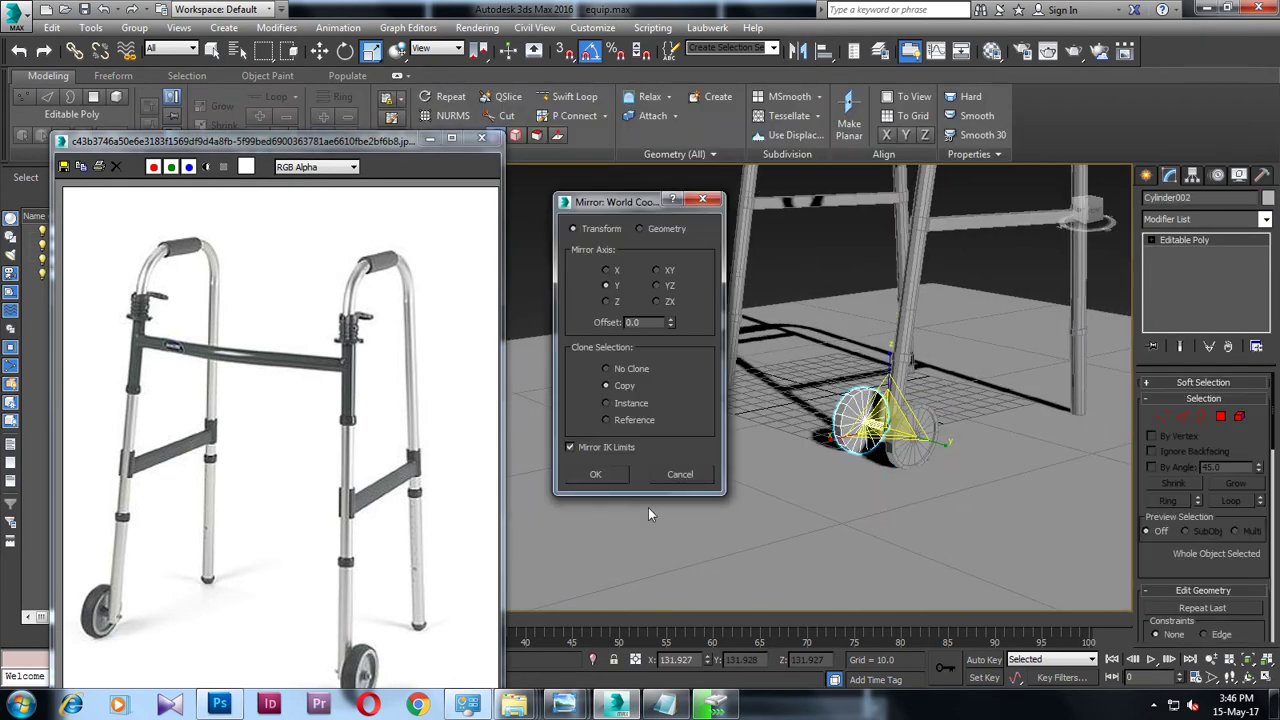
left_click(597, 475)
middle_click_drag(680, 490, 719, 496, "alt")
key("w")
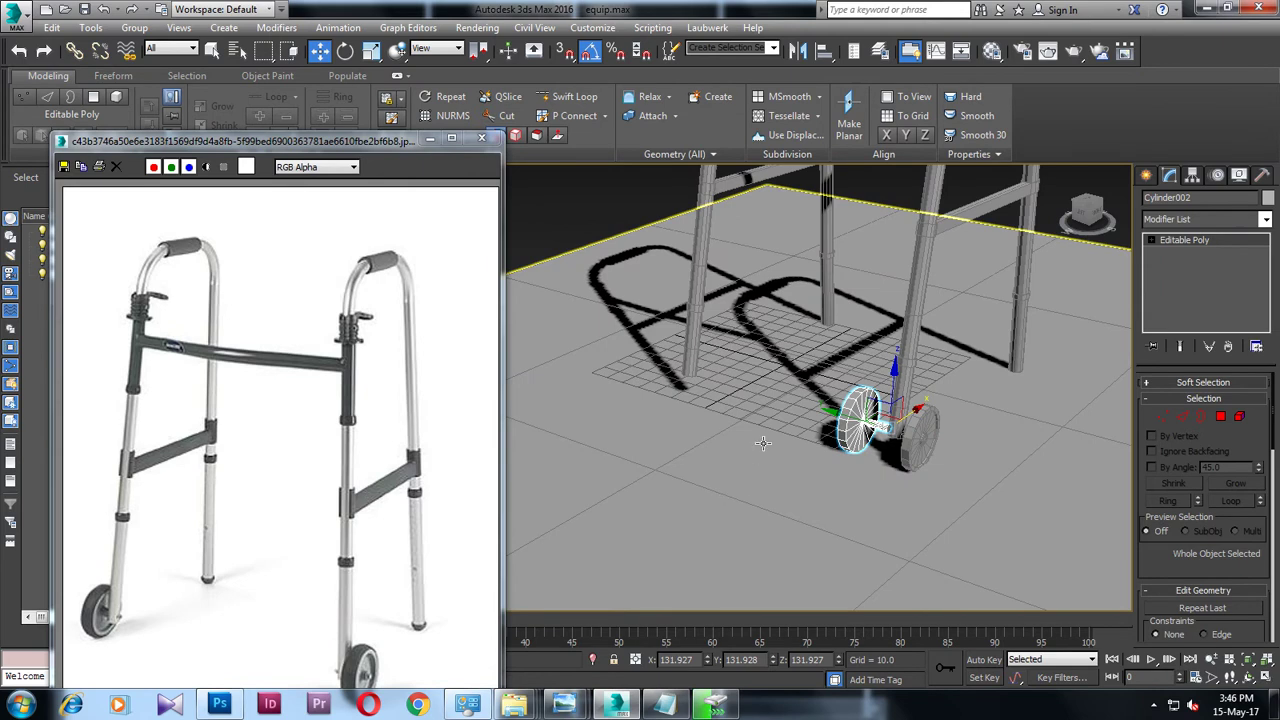
left_click_drag(837, 415, 645, 360)
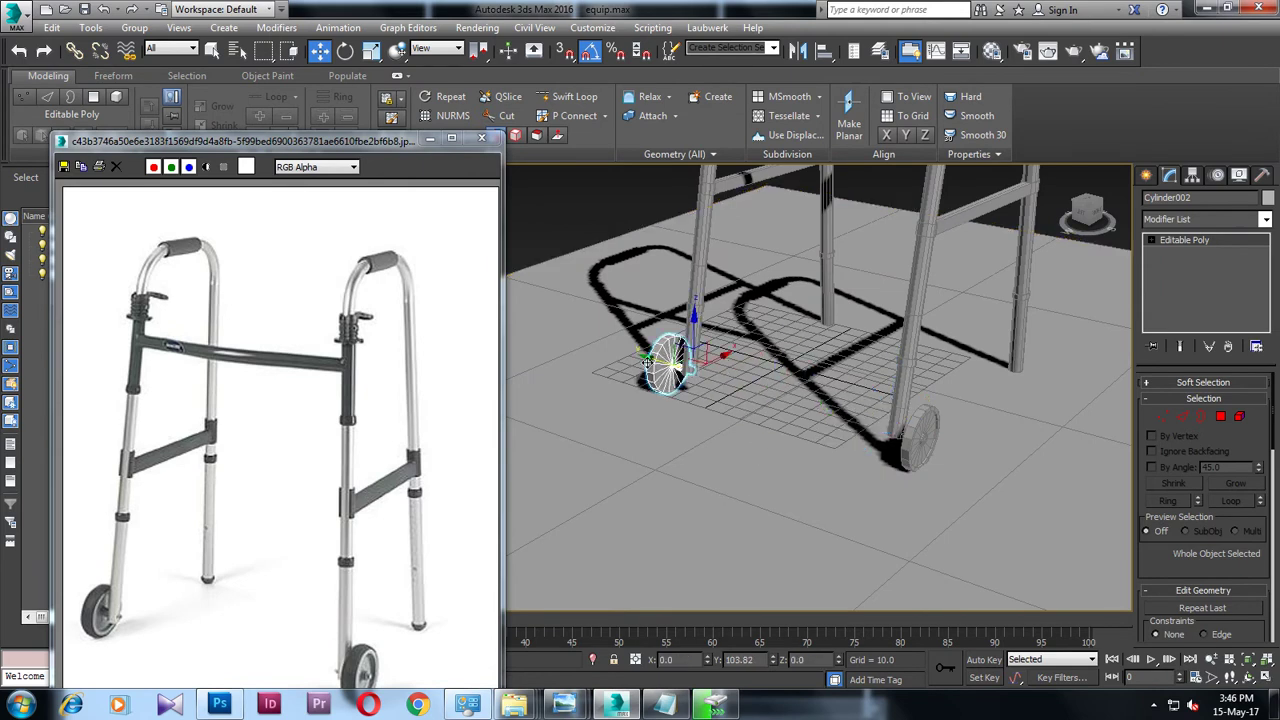
middle_click_drag(647, 361, 650, 359, "alt")
left_click_drag(650, 360, 641, 337)
left_click(573, 190)
mouse_move(573, 190)
middle_mouse_down("alt")
mouse_move(692, 283)
mouse_move(730, 420)
middle_mouse_up("alt")
scroll(692, 283, "down", 3)
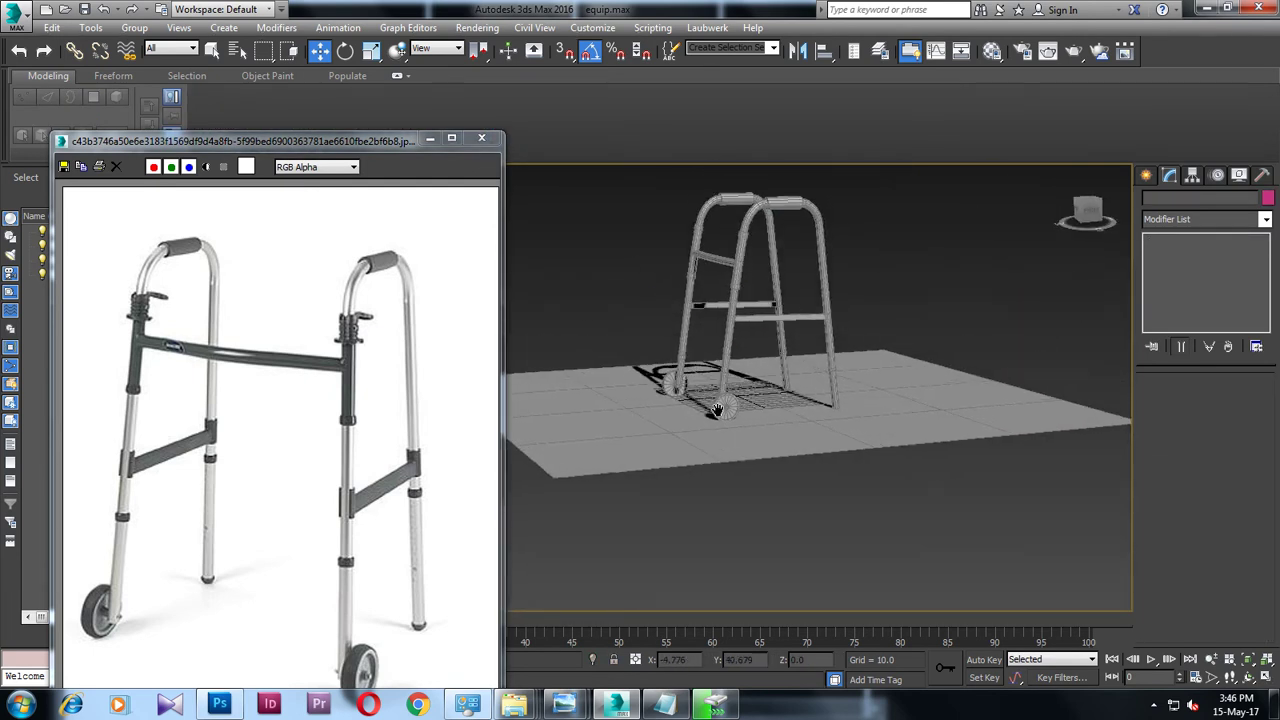
Step: Select the walker frame to check the model, then switch to the Notepad tutorial notes
scroll(730, 420, "up", 3)
scroll(740, 462, "down", 3)
scroll(740, 462, "up", 2)
scroll(740, 462, "up", 1)
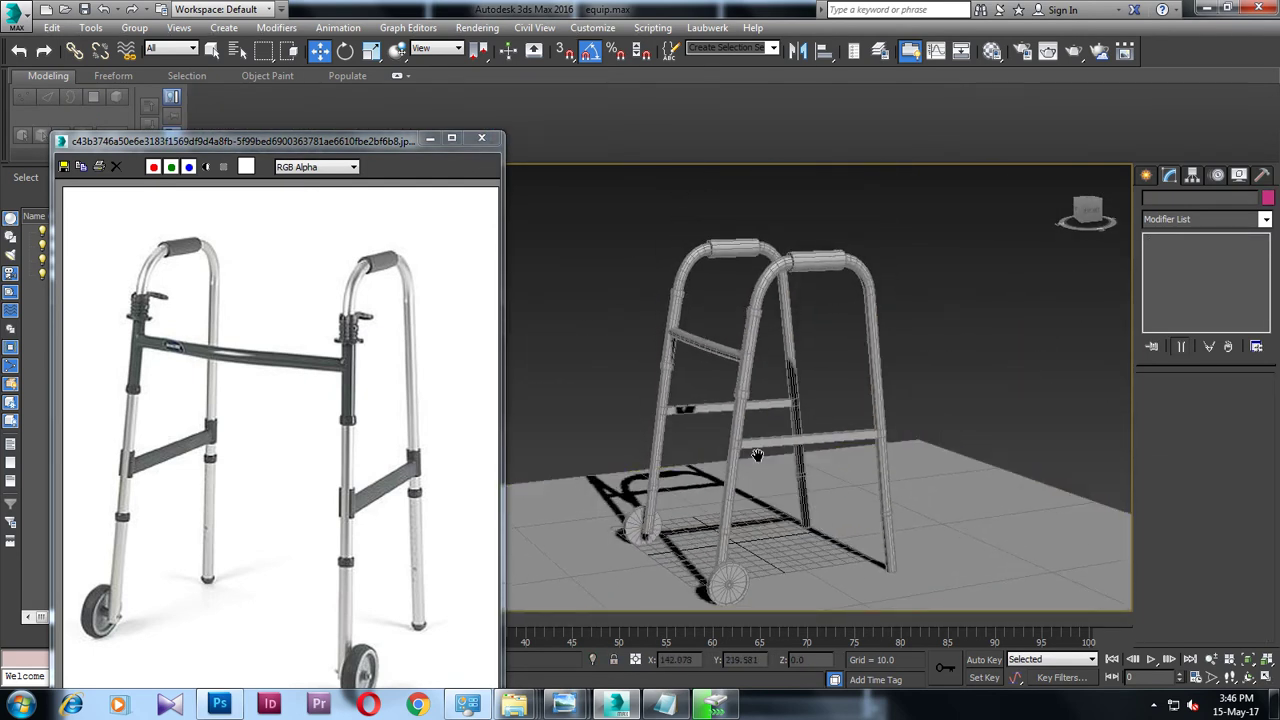
left_click(738, 460)
left_click(668, 706)
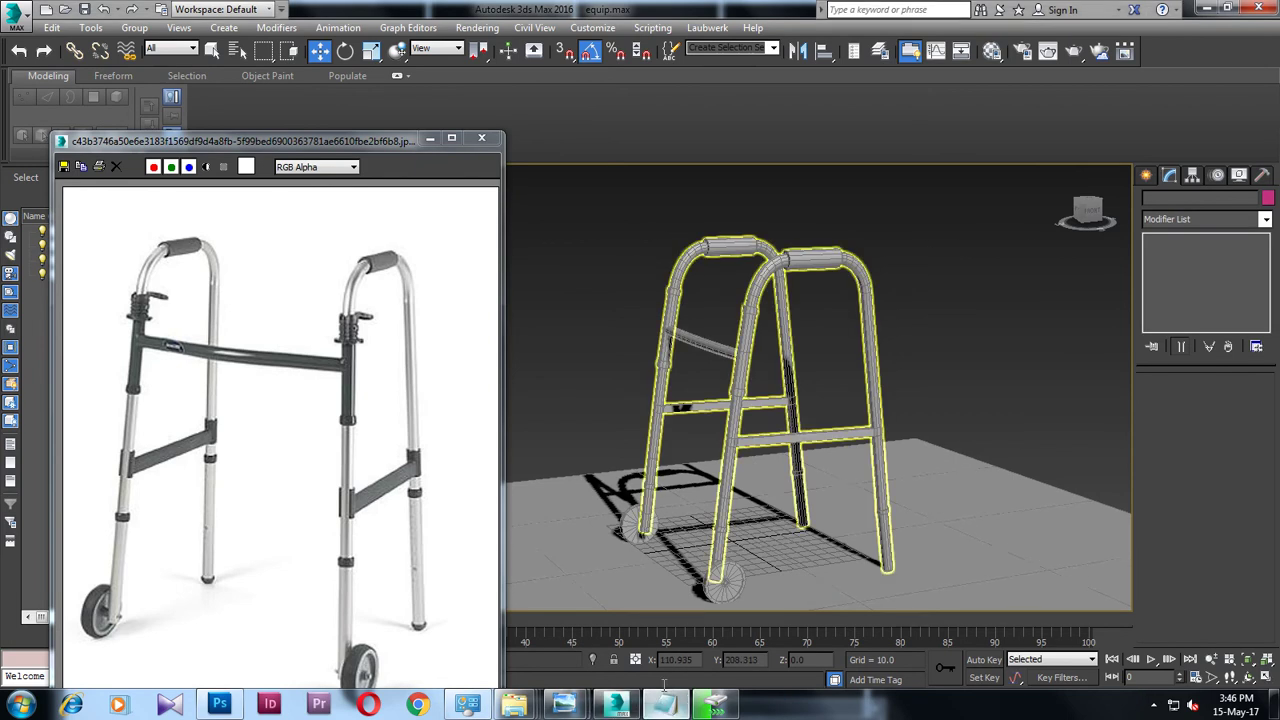